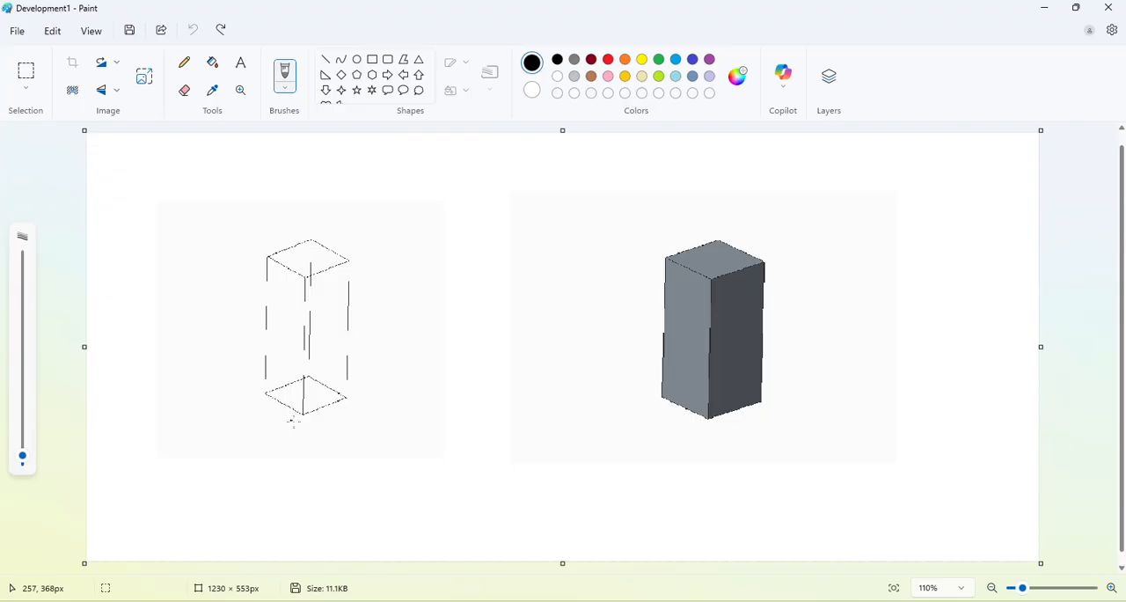
Handwrite the black label "WM" beneath the wireframe prism and "SM" beneath the solid prism.
mouse_move(261, 447)
left_mouse_down()
mouse_move(274, 485)
mouse_move(286, 448)
mouse_move(307, 490)
mouse_move(343, 494)
left_mouse_up()
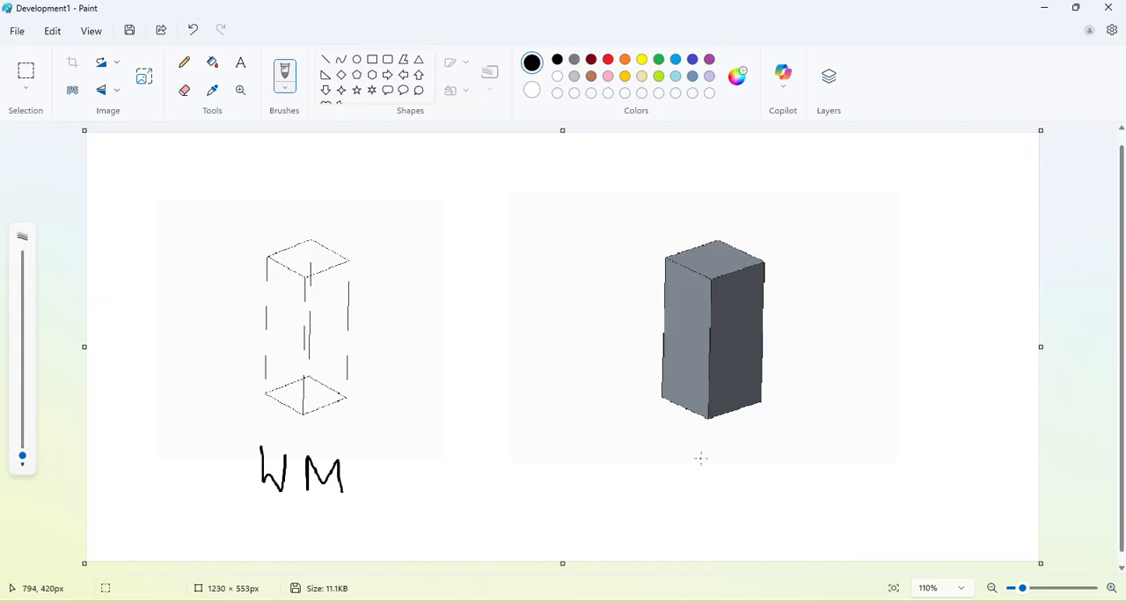
left_click_drag(707, 444, 709, 482)
left_click_drag(709, 442, 807, 483)
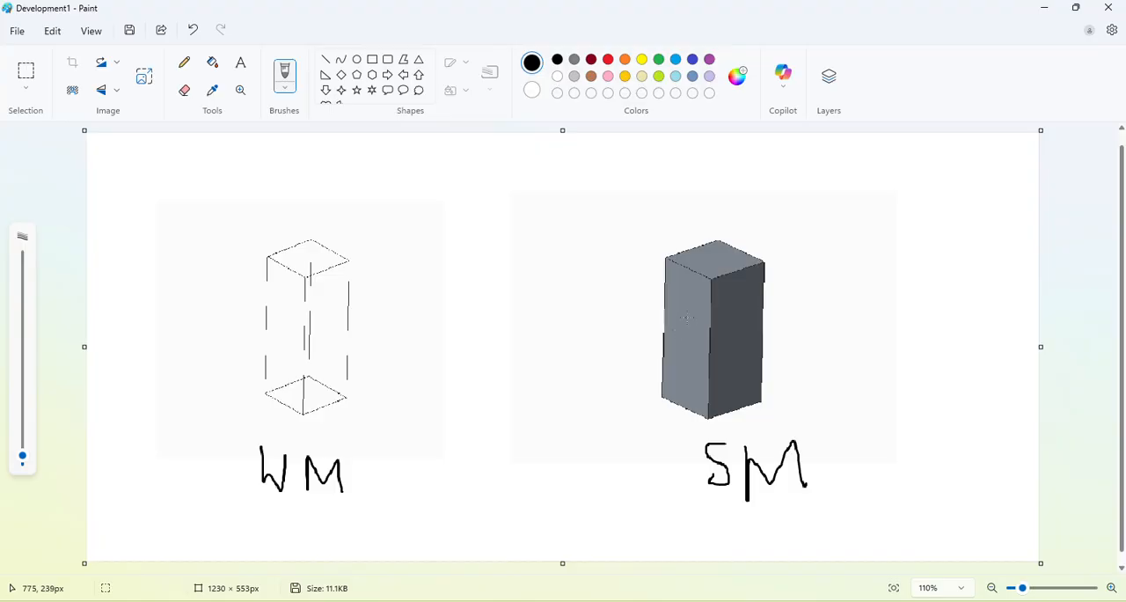
Number the solid prism's side faces 1 to 4, with 1 and 2 on the visible faces and 3 and 4 above the hidden ones.
mouse_move(687, 315)
left_mouse_down()
mouse_move(675, 344)
mouse_move(701, 341)
mouse_move(688, 312)
mouse_move(738, 320)
mouse_move(754, 343)
left_mouse_up()
left_click_drag(761, 225, 774, 249)
mouse_move(672, 211)
left_mouse_down()
mouse_move(675, 234)
mouse_move(702, 231)
mouse_move(689, 241)
left_mouse_up()
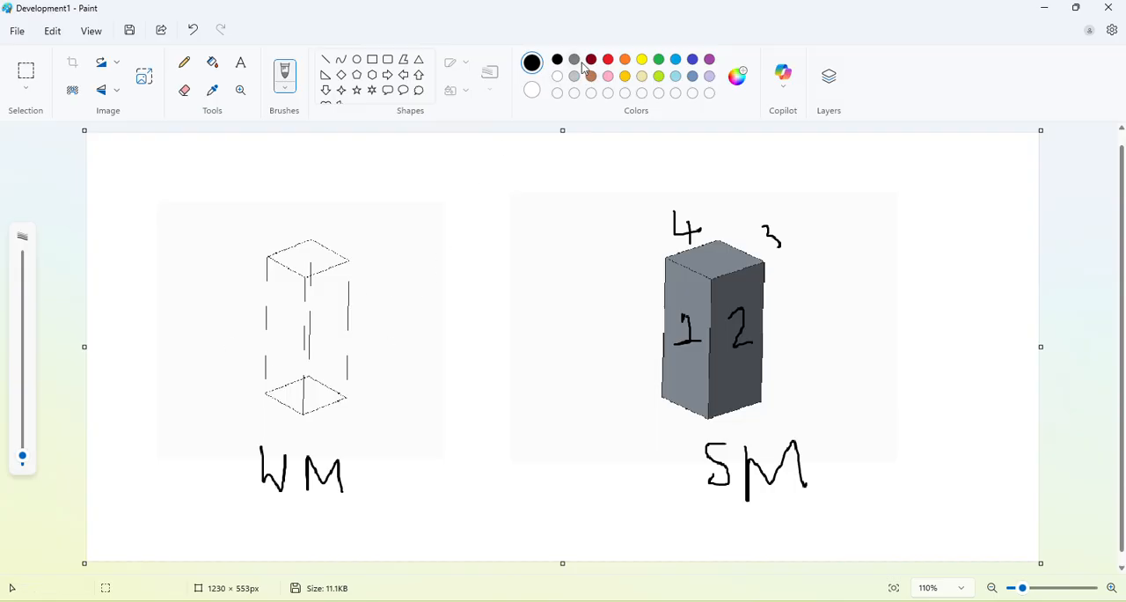
Draw an inclined cutting plane in red through the wireframe prism, with dashed rear edges.
left_click(607, 60)
mouse_move(222, 334)
left_mouse_down()
mouse_move(378, 271)
mouse_move(440, 322)
mouse_move(278, 387)
mouse_move(213, 335)
left_mouse_up()
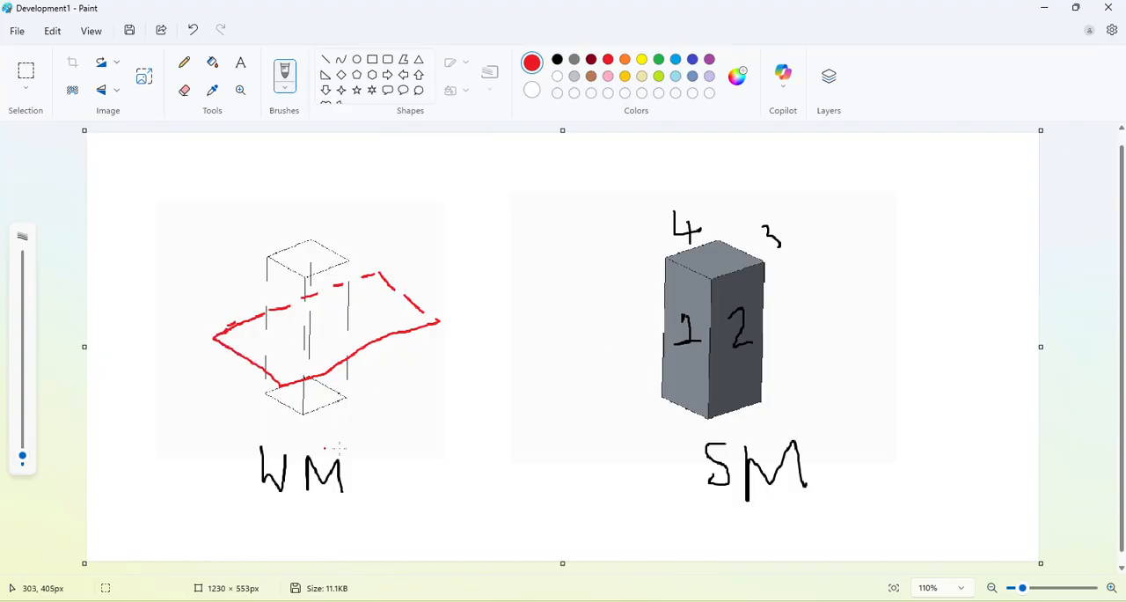
Sketch the prism's two views beside the solid prism in red: a tall rectangle above a reference line and a square below it.
left_click_drag(885, 323, 1006, 315)
left_click_drag(924, 236, 928, 315)
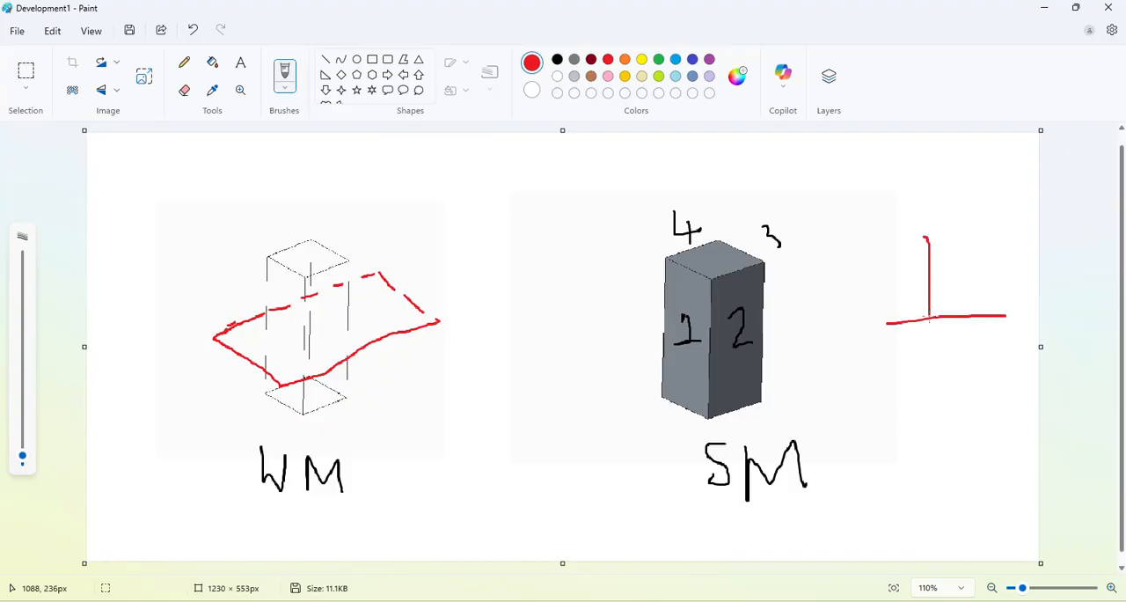
mouse_move(932, 351)
left_mouse_down()
mouse_move(938, 408)
mouse_move(978, 389)
mouse_move(941, 409)
left_mouse_up()
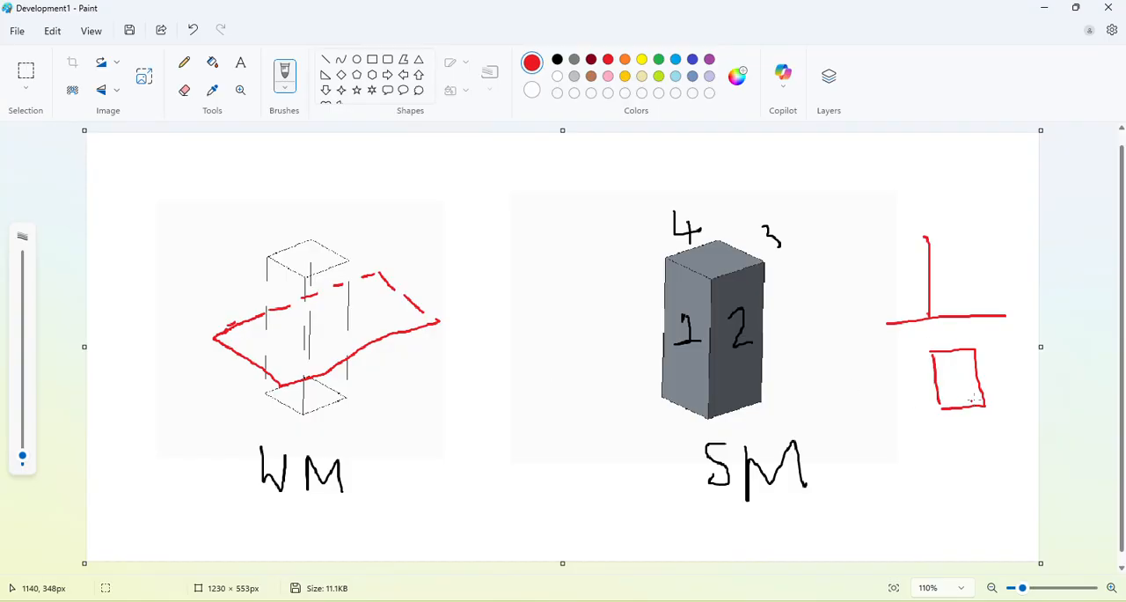
mouse_move(925, 234)
left_mouse_down()
mouse_move(972, 227)
mouse_move(975, 309)
left_mouse_up()
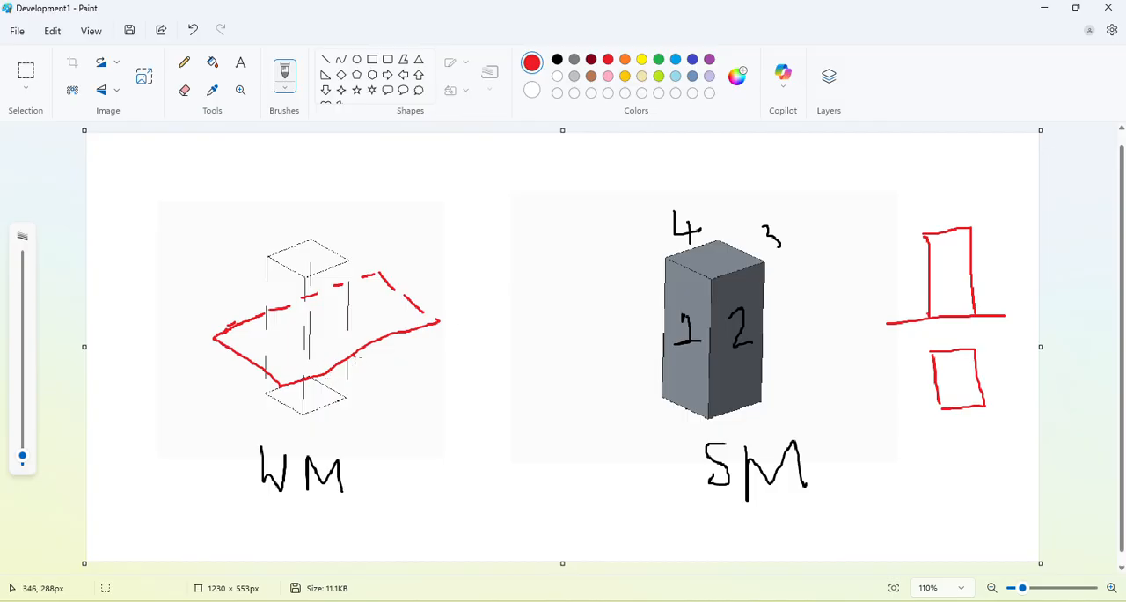
Hatch the cutting plane on the wireframe prism with slanted red strokes.
left_click_drag(327, 331, 361, 350)
mouse_move(323, 310)
left_mouse_down()
mouse_move(341, 323)
mouse_move(341, 341)
left_mouse_up()
left_click_drag(266, 322, 239, 343)
left_click_drag(299, 306, 260, 365)
left_click_drag(335, 290, 277, 373)
left_click_drag(375, 282, 320, 361)
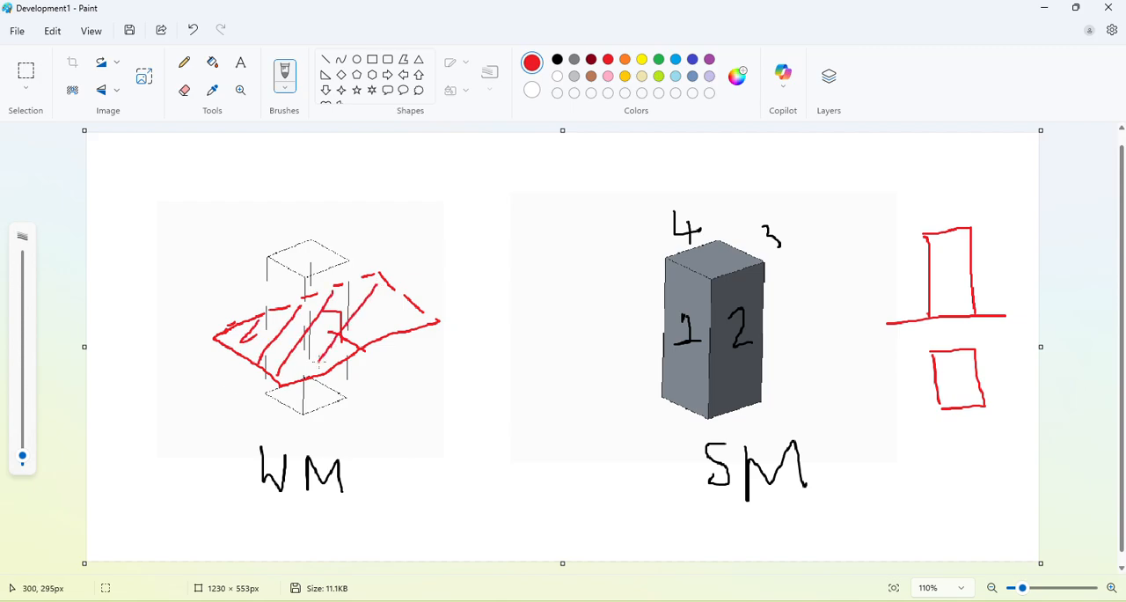
left_click_drag(399, 297, 361, 350)
left_click_drag(422, 308, 394, 332)
Draw a slanted cutting line across the front view and a separate inclined line with angle θ between the two prisms.
left_click(620, 326)
left_click_drag(878, 287, 1021, 248)
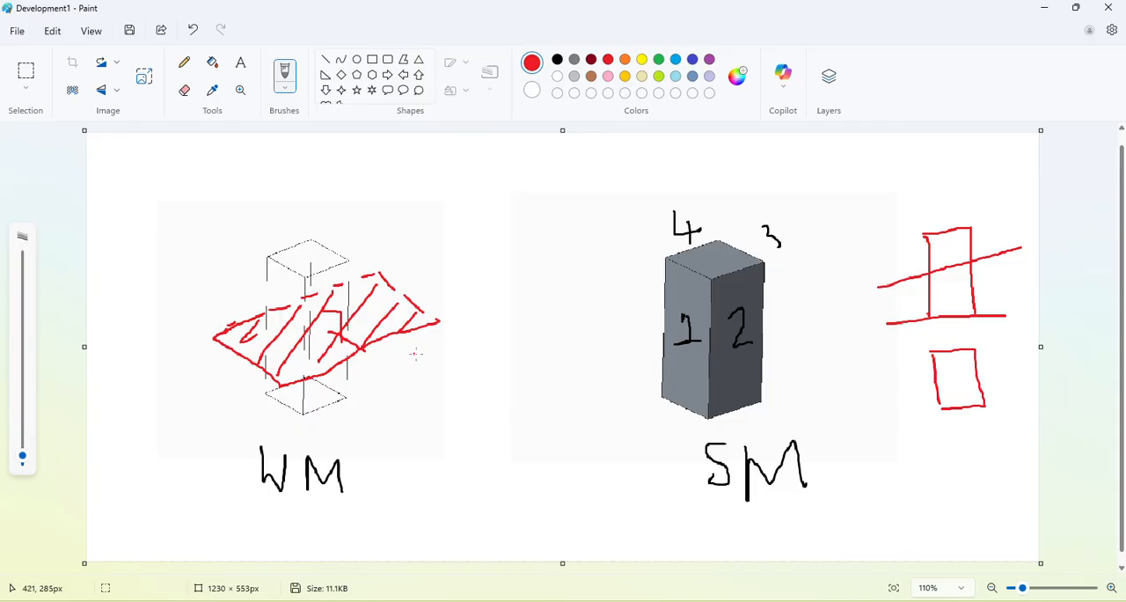
left_click_drag(442, 380, 559, 372)
left_click_drag(489, 377, 596, 306)
mouse_move(530, 355)
left_mouse_down()
mouse_move(540, 375)
mouse_move(562, 348)
mouse_move(566, 357)
left_mouse_up()
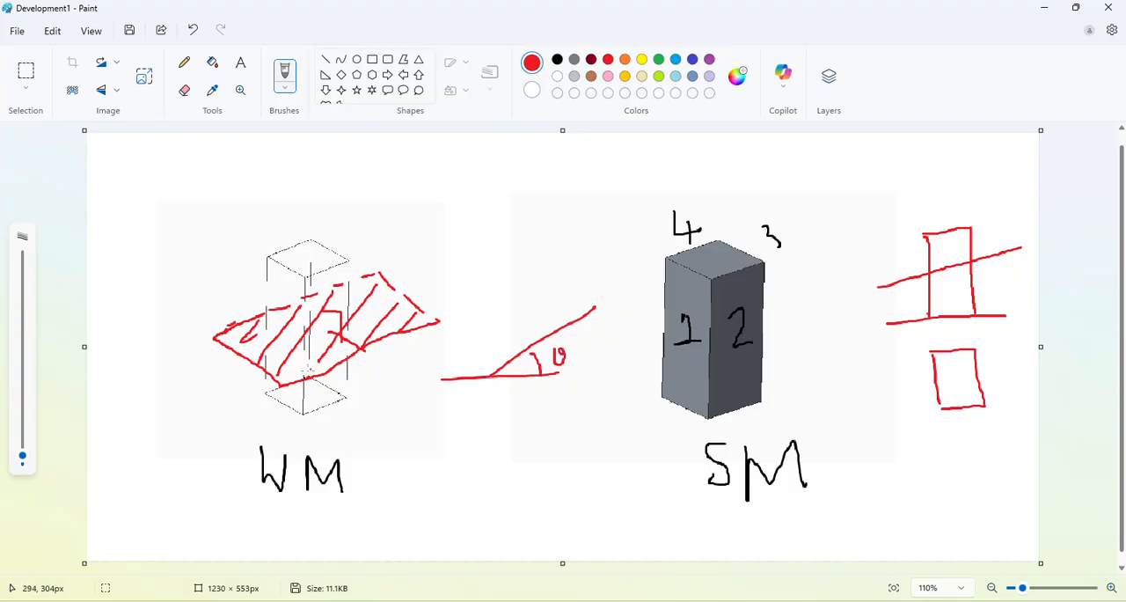
Mark the cutting plane's angle θ from a horizontal baseline on the wireframe prism and on the front view.
left_click_drag(287, 384, 430, 380)
mouse_move(376, 345)
left_mouse_down()
mouse_move(385, 387)
mouse_move(397, 351)
mouse_move(403, 364)
mouse_move(406, 341)
mouse_move(411, 350)
left_mouse_up()
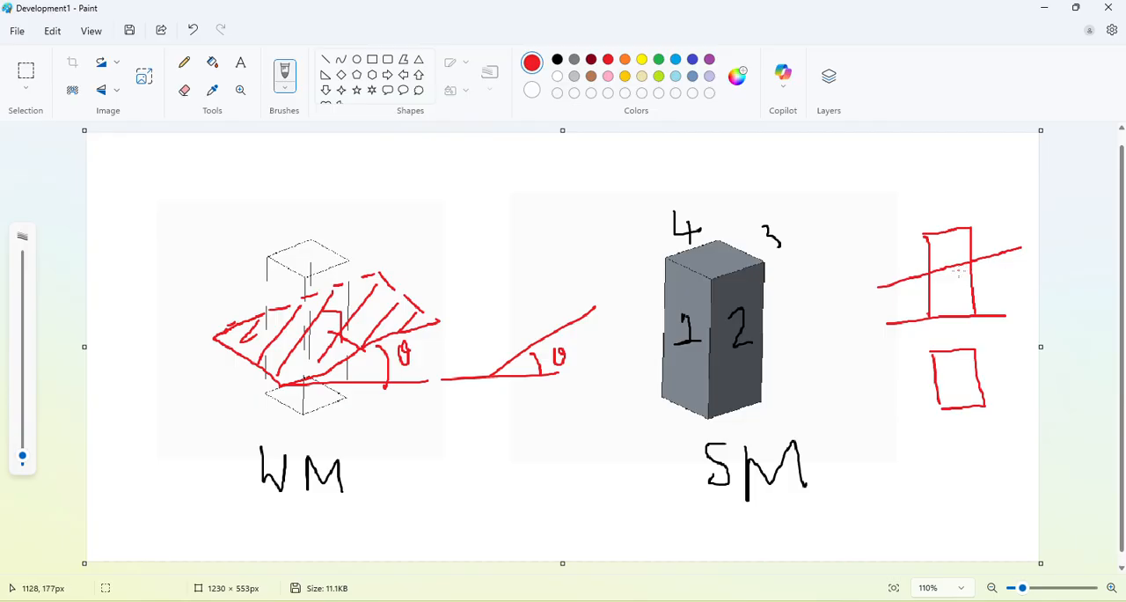
left_click_drag(987, 256, 998, 314)
left_click_drag(1014, 271, 1020, 276)
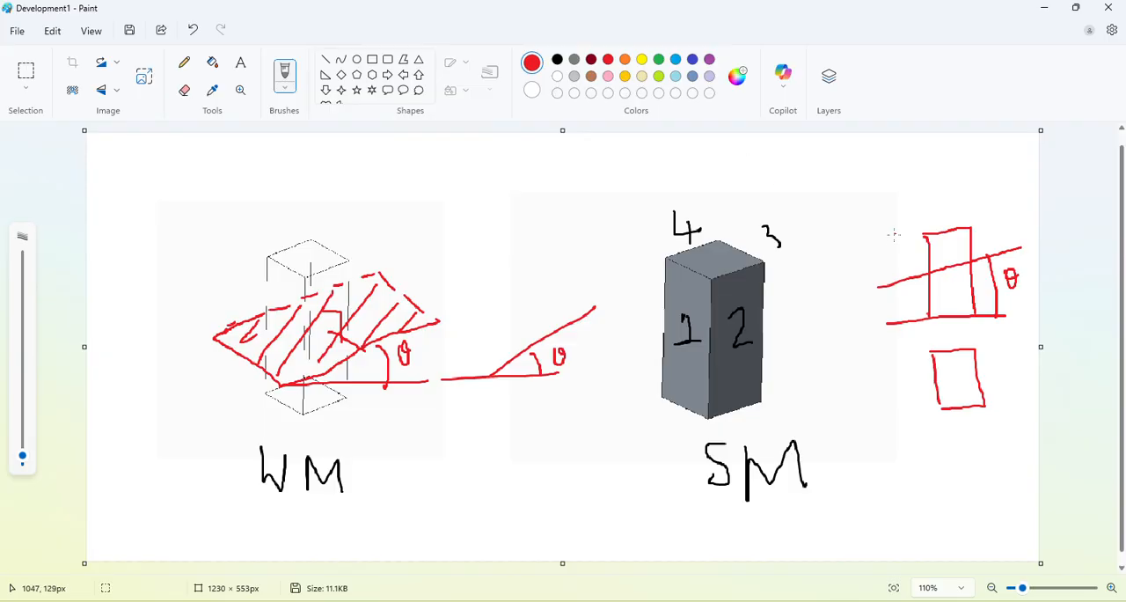
Hatch the part of the front view above the cutting line in green.
left_click(658, 60)
left_click_drag(925, 239, 935, 234)
left_click_drag(935, 252, 930, 263)
left_click_drag(954, 225, 943, 267)
left_click_drag(964, 231, 958, 269)
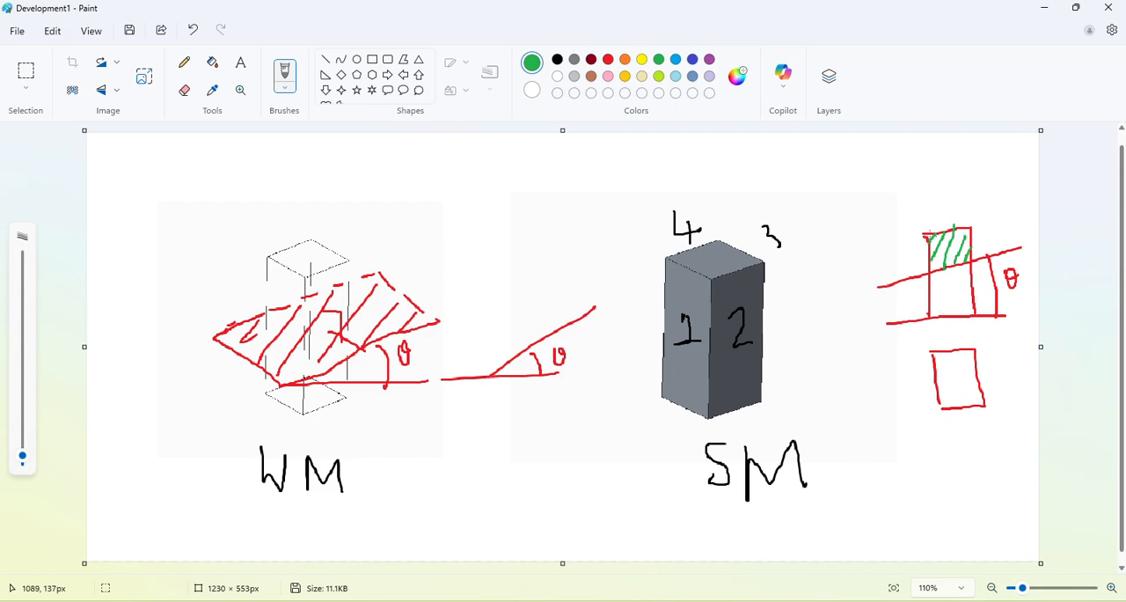
Outline the front view's portion below the cutting line in yellow and circle the green hatched portion.
left_click(591, 60)
left_click(642, 59)
mouse_move(930, 274)
left_mouse_down()
mouse_move(970, 264)
mouse_move(933, 275)
mouse_move(933, 314)
left_mouse_up()
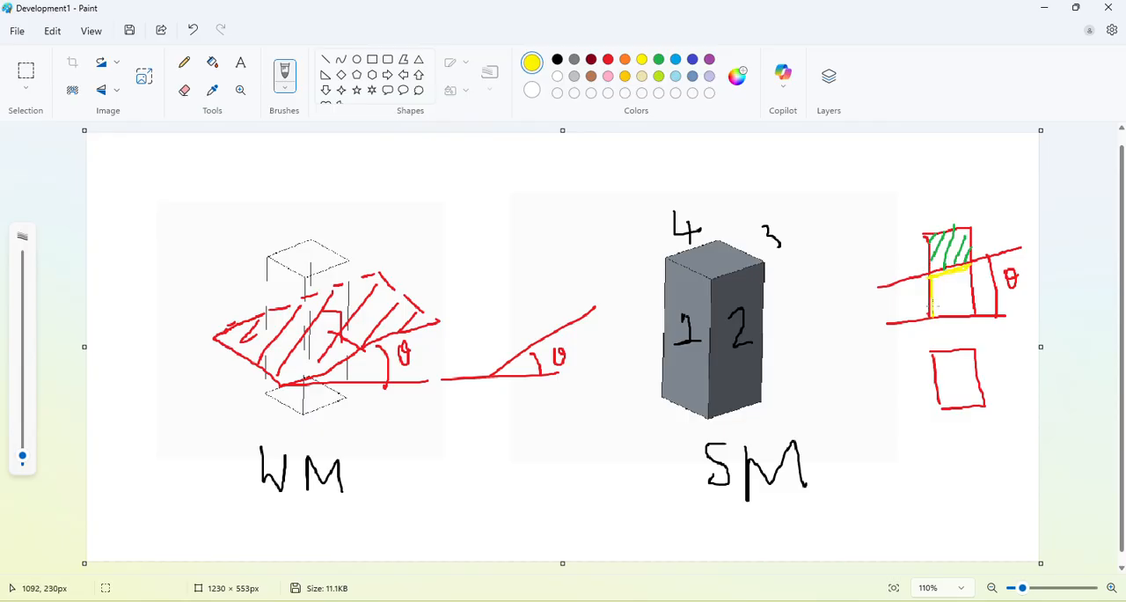
mouse_move(966, 262)
left_mouse_down()
mouse_move(977, 318)
mouse_move(929, 325)
mouse_move(969, 317)
left_mouse_up()
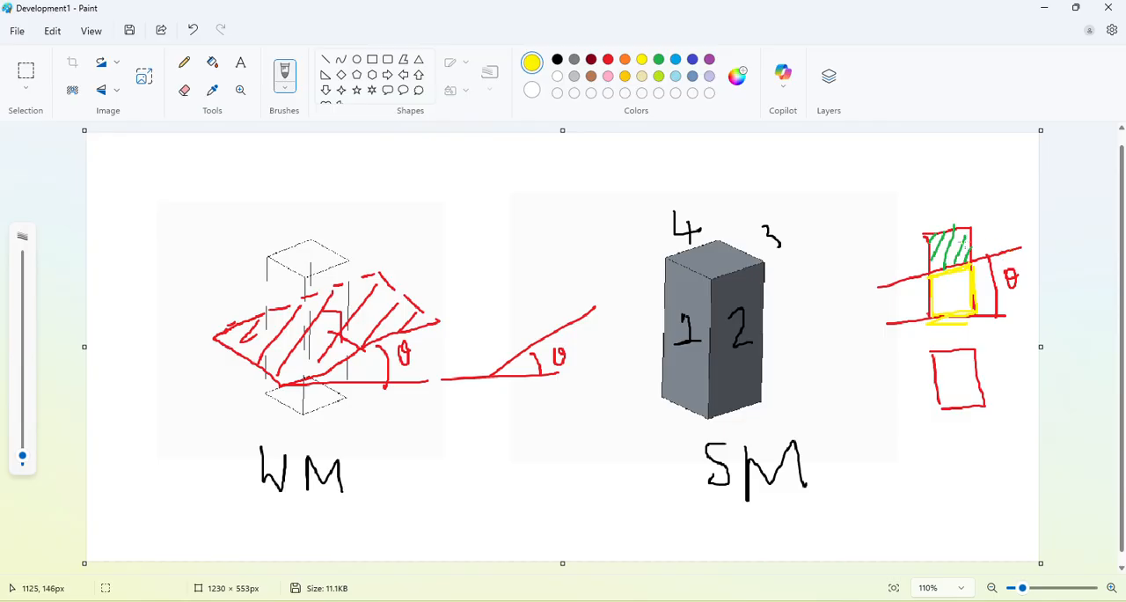
mouse_move(988, 215)
left_mouse_down()
mouse_move(950, 214)
mouse_move(910, 246)
mouse_move(926, 261)
mouse_move(987, 239)
mouse_move(988, 219)
left_mouse_up()
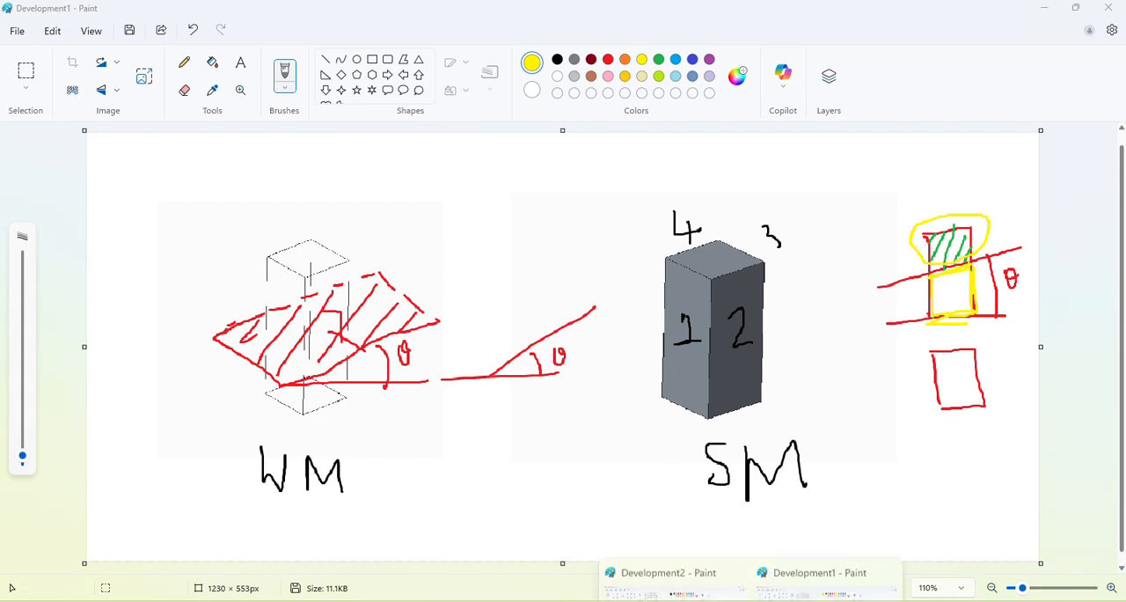
View the cut prism in the Development2 drawing and return to the Development1 drawing.
left_click(827, 554)
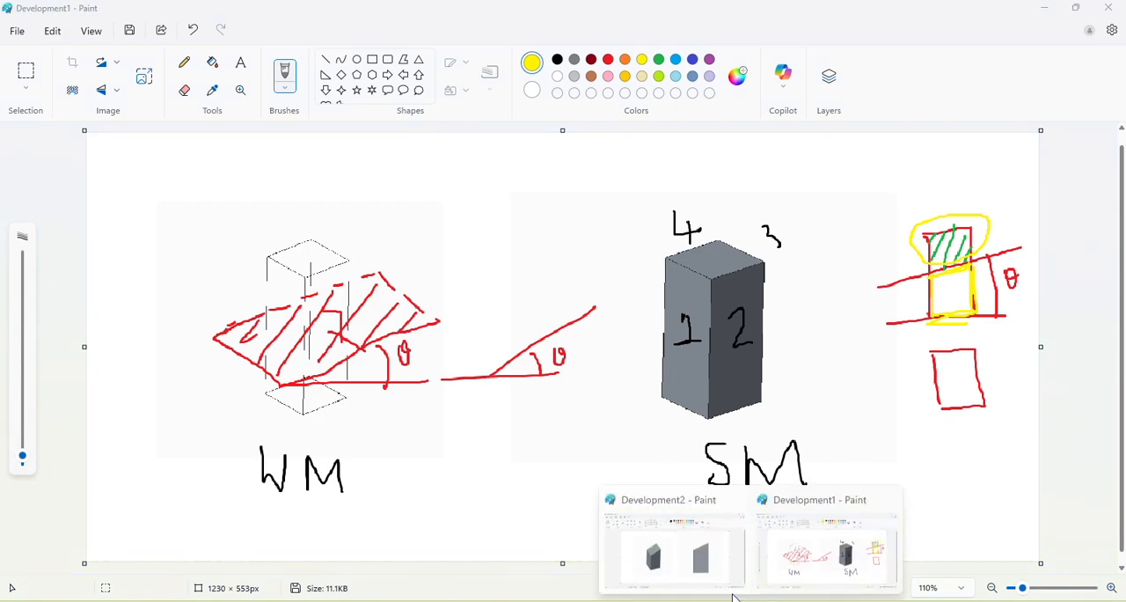
left_click(685, 573)
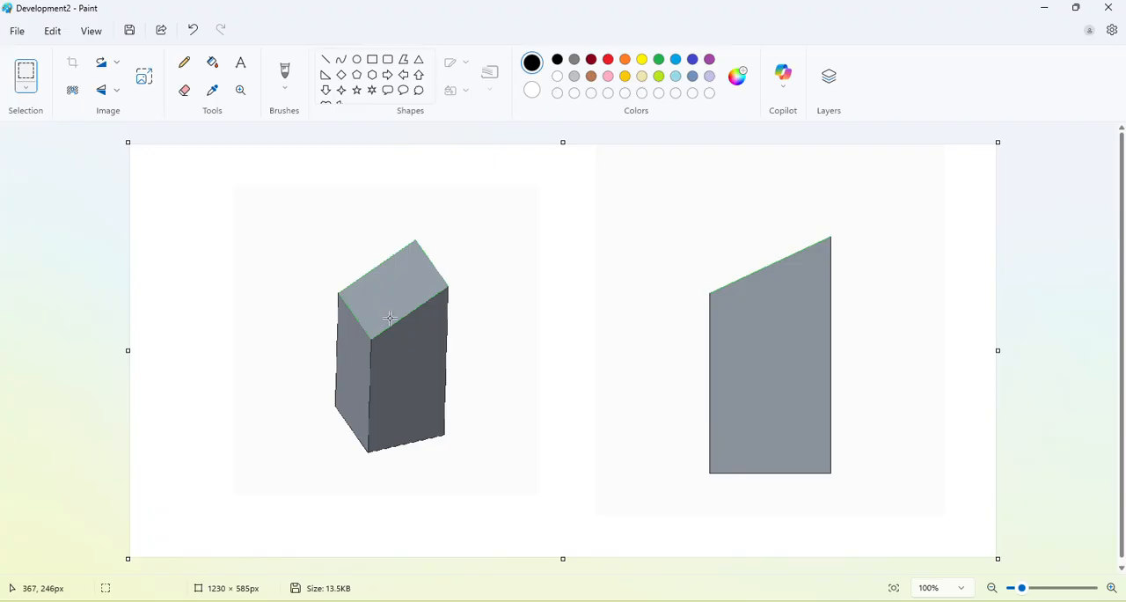
key("alt+Tab")
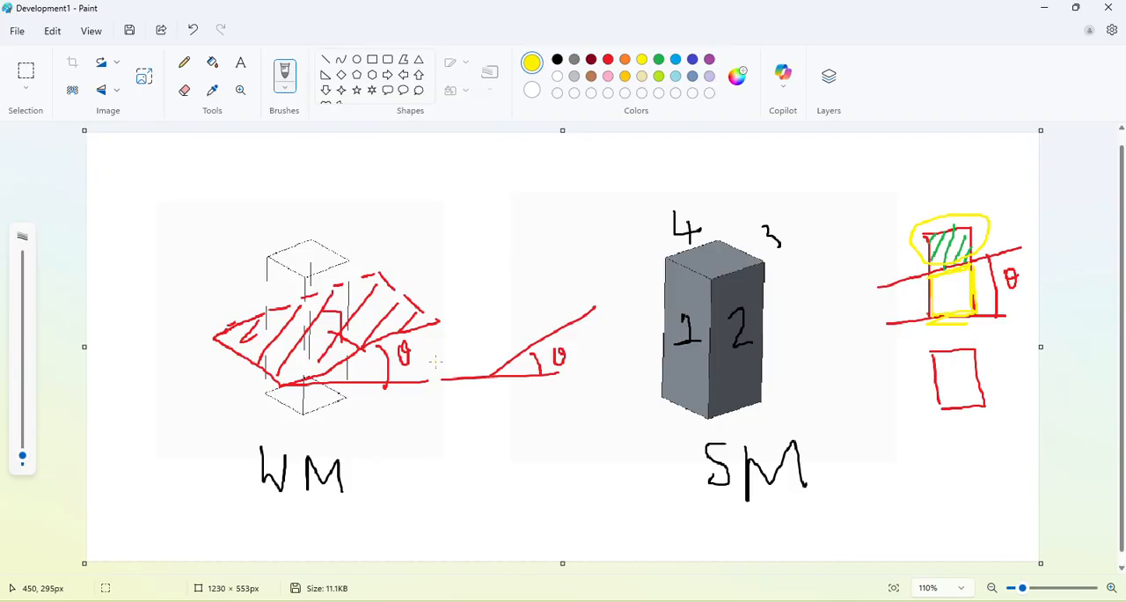
key("alt+Tab")
Draw a dark red height dimension beside the wireframe prism and label it 100.
left_click(591, 60)
left_click_drag(171, 246, 236, 247)
left_click_drag(168, 405, 270, 408)
left_click_drag(202, 253, 199, 418)
mouse_move(147, 300)
left_mouse_down()
mouse_move(148, 327)
mouse_move(164, 302)
left_mouse_up()
left_click_drag(172, 296, 193, 294)
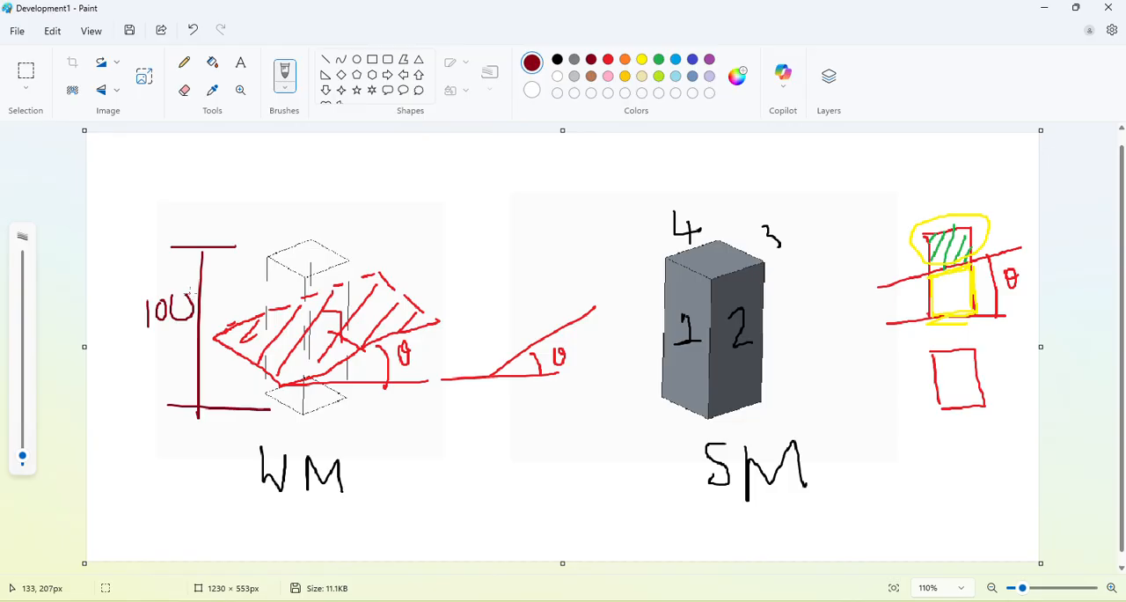
Add a dark red dimension line along the wireframe prism's top edge and label it 20.
mouse_move(261, 242)
left_mouse_down()
mouse_move(301, 226)
mouse_move(262, 245)
left_mouse_up()
left_click_drag(247, 190, 264, 204)
left_click_drag(263, 179, 265, 204)
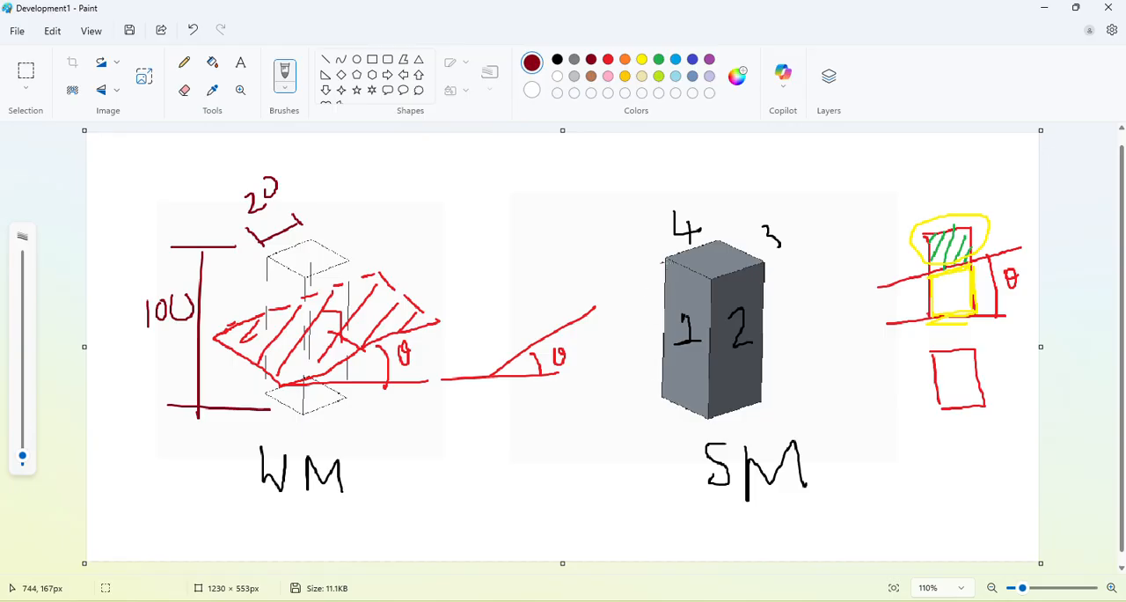
Sketch one face as a rectangle labelled 100 high and 20 wide between WM and SM, and switch to the Development2 drawing.
mouse_move(571, 404)
left_mouse_down()
mouse_move(566, 487)
mouse_move(577, 401)
mouse_move(623, 482)
mouse_move(575, 515)
mouse_move(560, 468)
left_mouse_up()
mouse_move(501, 447)
left_mouse_down()
mouse_move(503, 466)
mouse_move(520, 433)
mouse_move(551, 429)
left_mouse_up()
mouse_move(589, 534)
left_mouse_down()
mouse_move(607, 559)
mouse_move(639, 531)
left_mouse_up()
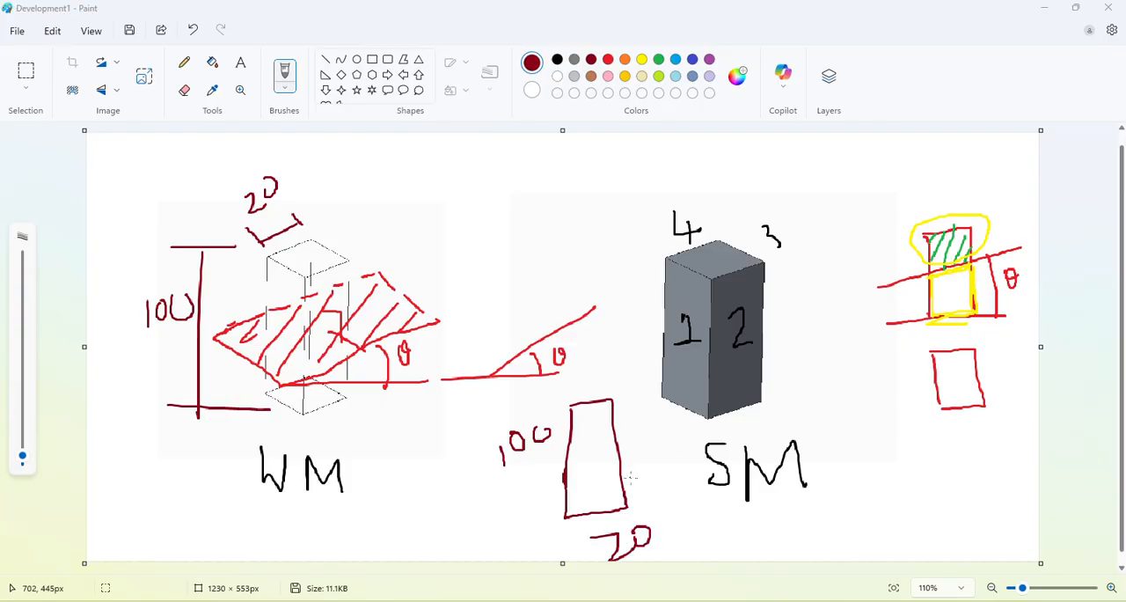
key("alt+Tab")
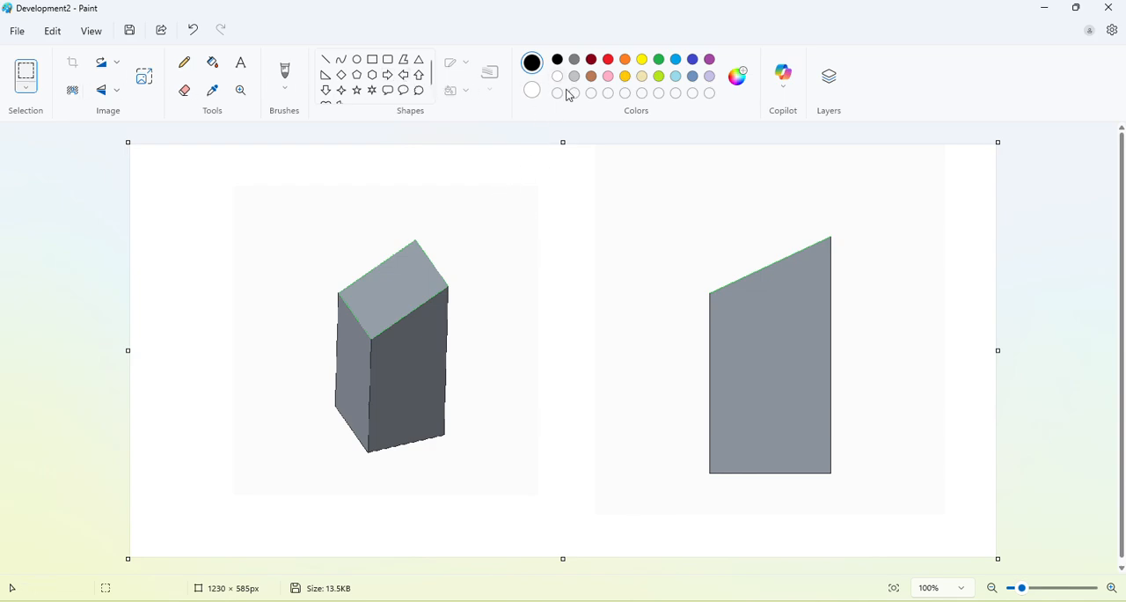
left_click(608, 60)
left_click_drag(486, 183, 478, 286)
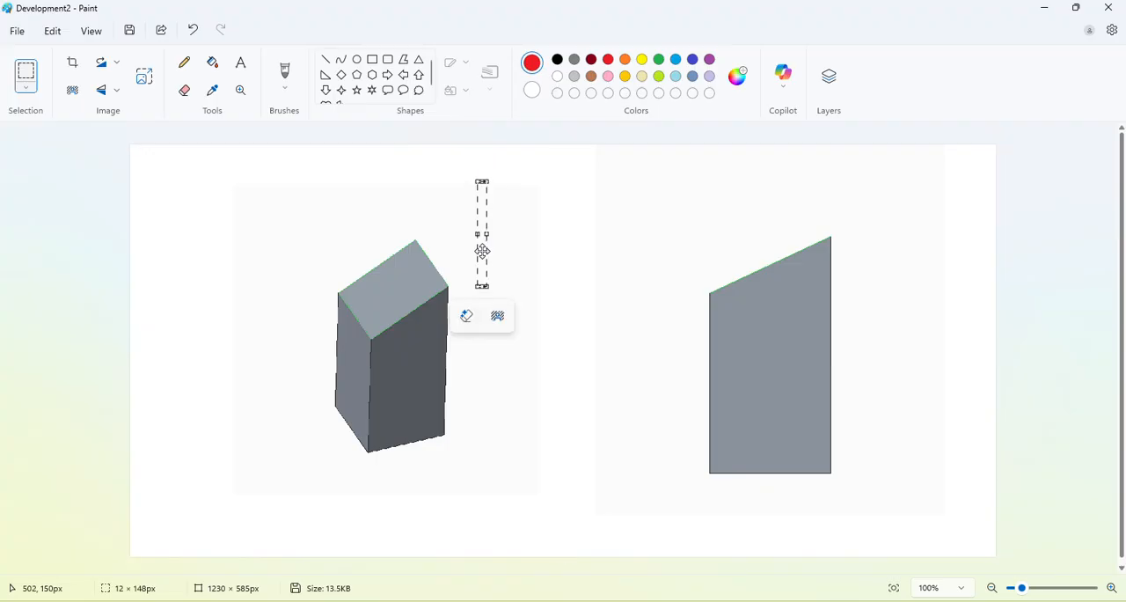
key("ctrl+z")
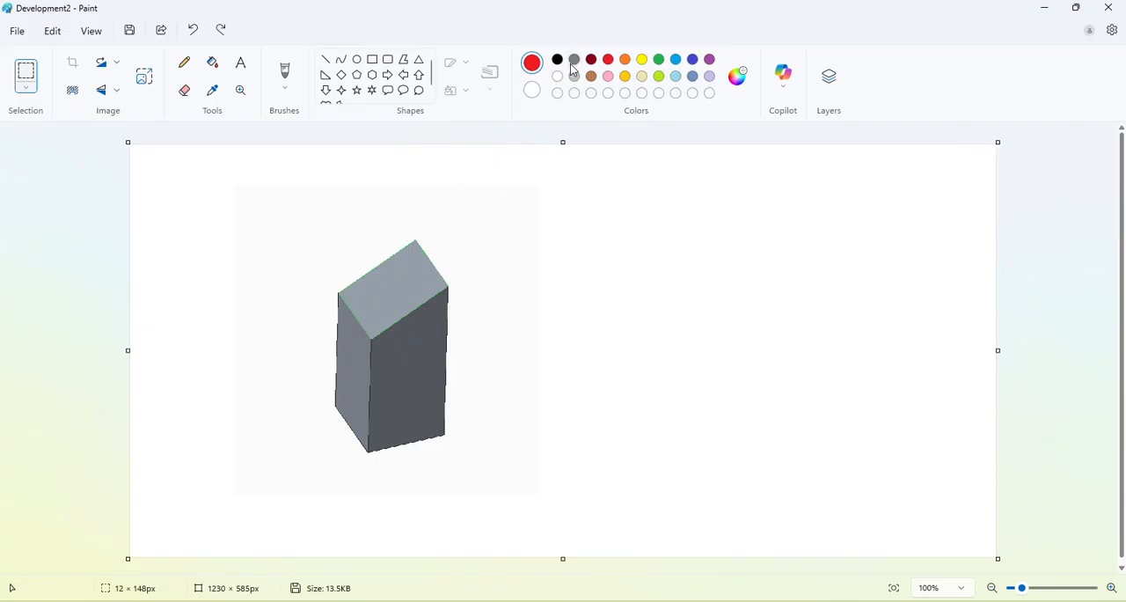
left_click(558, 59)
key("ctrl+y")
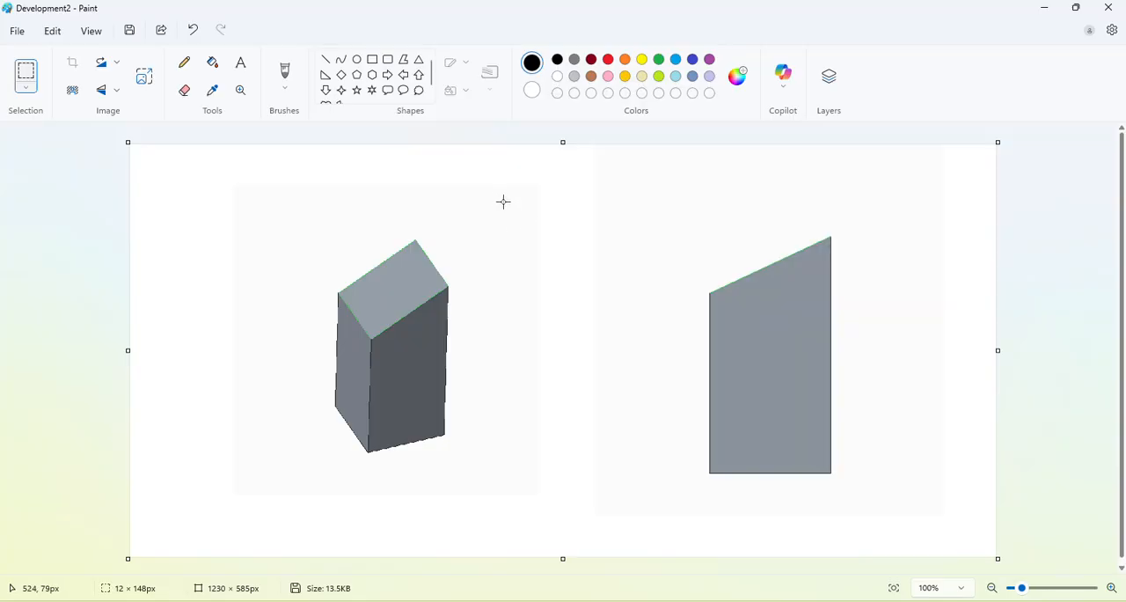
left_click(409, 321)
left_click_drag(754, 351, 448, 356)
left_click(463, 352)
left_click(608, 59)
mouse_move(490, 195)
left_mouse_down()
mouse_move(495, 292)
mouse_move(488, 186)
left_mouse_up()
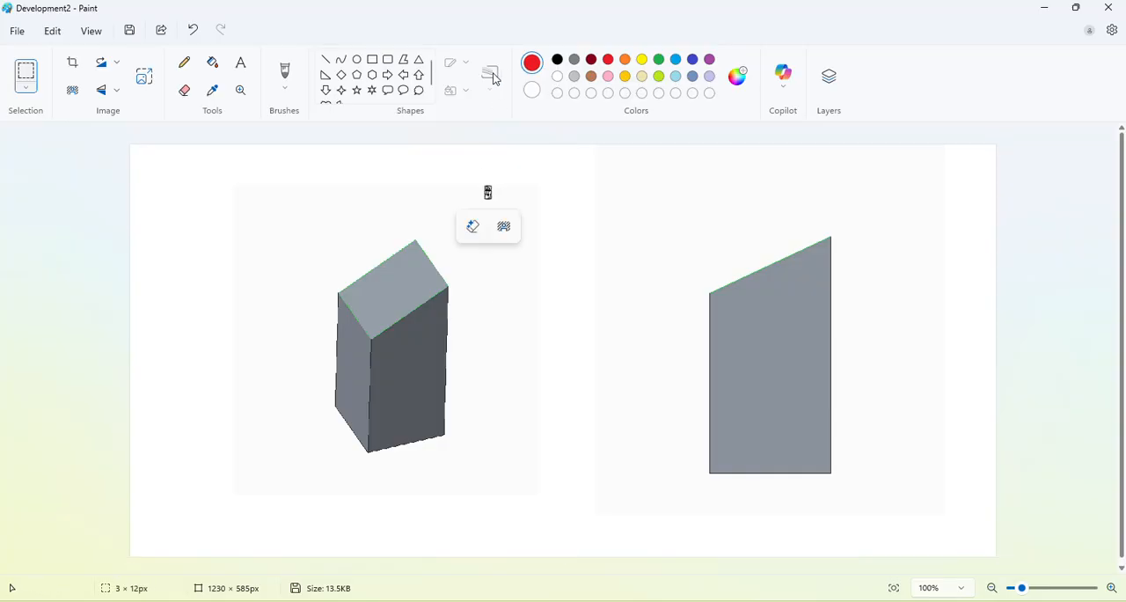
Draw a dark red rectangle with the Pencil tool beside the cut prism and label it 100 high and 20 wide.
left_click(185, 63)
left_click(591, 60)
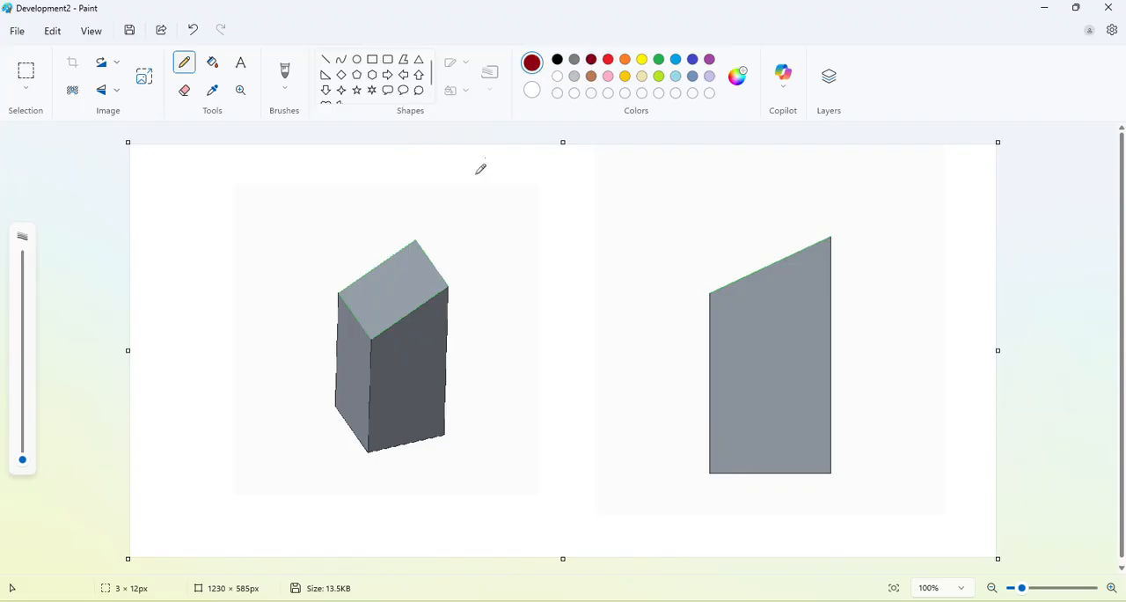
left_click_drag(473, 170, 473, 282)
mouse_move(473, 169)
left_mouse_down()
mouse_move(534, 162)
mouse_move(538, 274)
mouse_move(474, 281)
left_mouse_up()
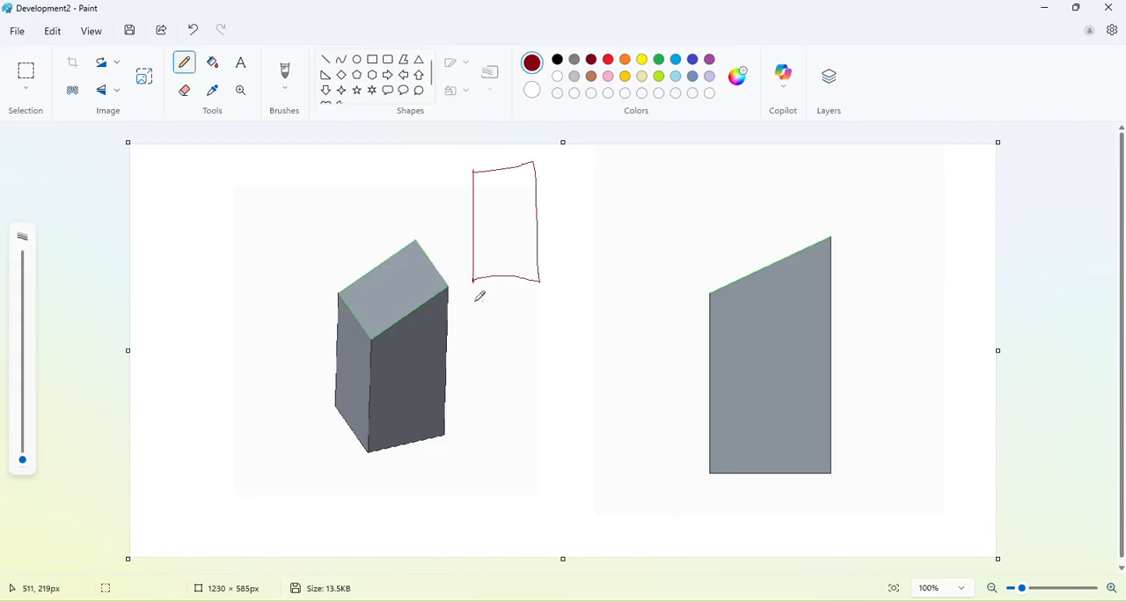
mouse_move(487, 298)
left_mouse_down()
mouse_move(497, 320)
mouse_move(503, 302)
left_mouse_up()
mouse_move(417, 204)
left_mouse_down()
mouse_move(420, 225)
mouse_move(435, 207)
left_mouse_up()
Extend the rectangle with three adjoining rectangles of the same height to form a four-face development strip.
key("alt+Tab")
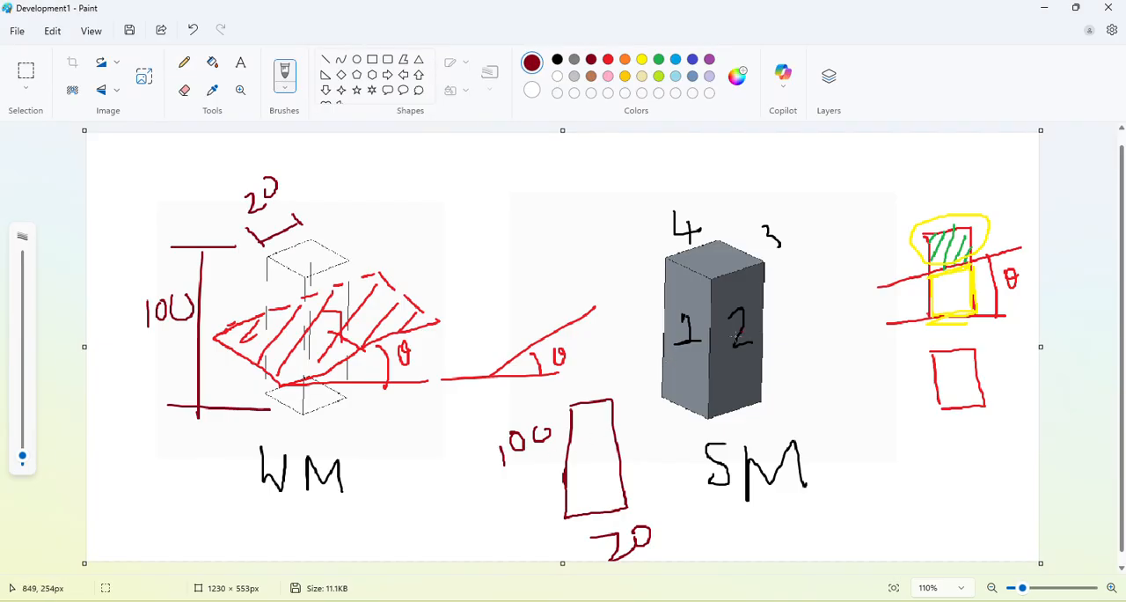
key("alt+Tab")
mouse_move(536, 158)
left_mouse_down()
mouse_move(594, 162)
mouse_move(595, 275)
mouse_move(545, 271)
mouse_move(607, 276)
left_mouse_up()
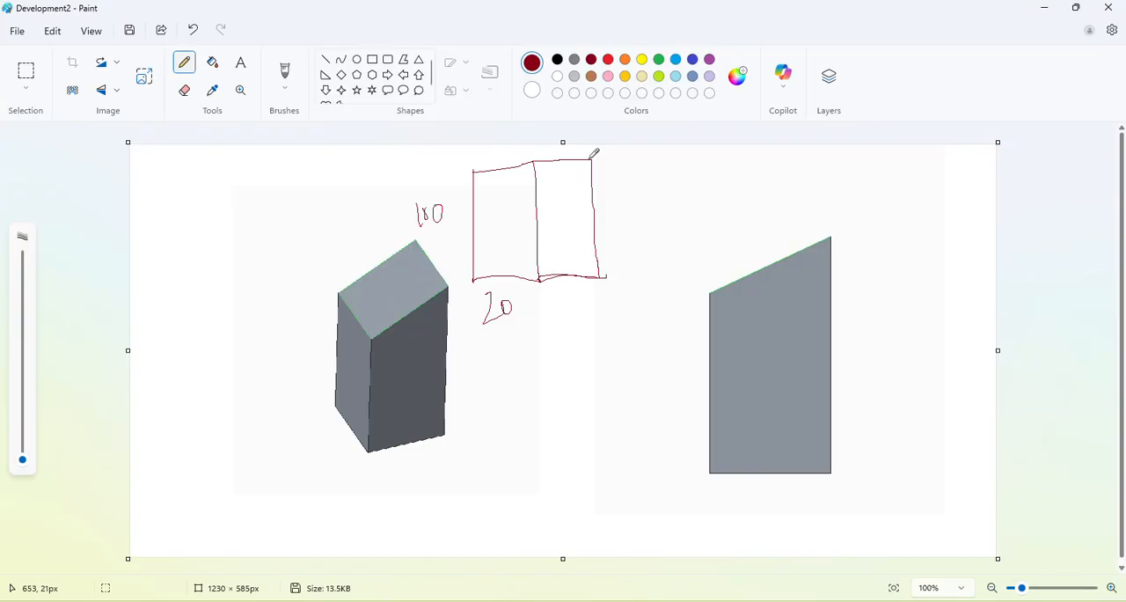
mouse_move(595, 156)
left_mouse_down()
mouse_move(658, 155)
mouse_move(663, 251)
mouse_move(642, 278)
mouse_move(605, 275)
left_mouse_up()
mouse_move(659, 157)
left_mouse_down()
mouse_move(721, 153)
mouse_move(729, 254)
mouse_move(728, 271)
mouse_move(662, 279)
left_mouse_up()
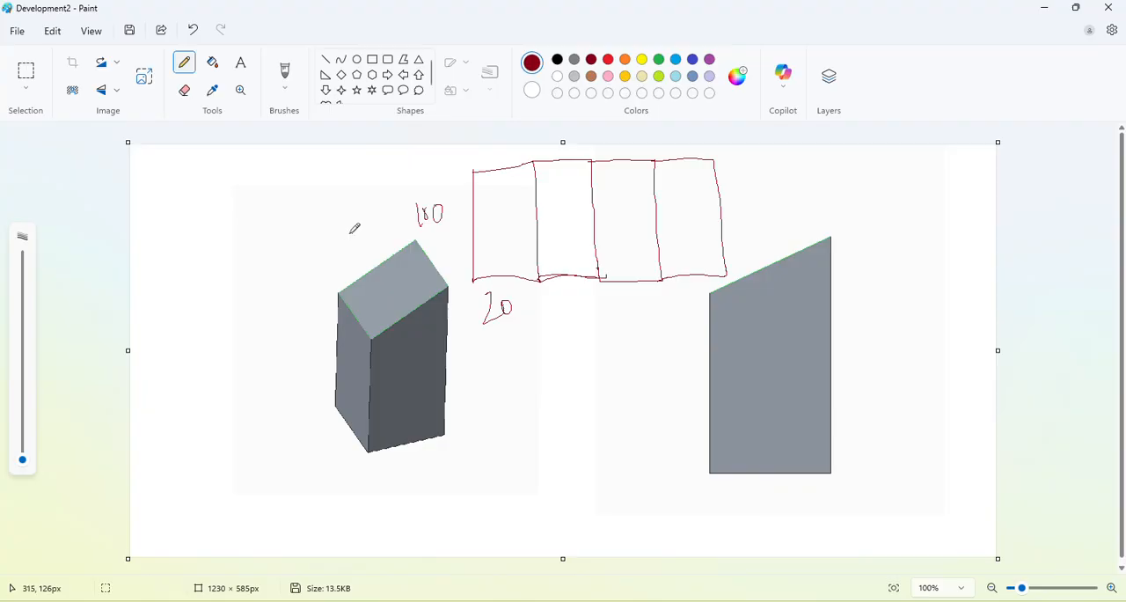
Label the base corners of the cut prism a, b, c and d in dark red.
key("alt+Tab")
key("alt+Tab")
left_click_drag(350, 463, 373, 474)
mouse_move(463, 424)
left_mouse_down()
mouse_move(480, 450)
mouse_move(473, 476)
left_mouse_up()
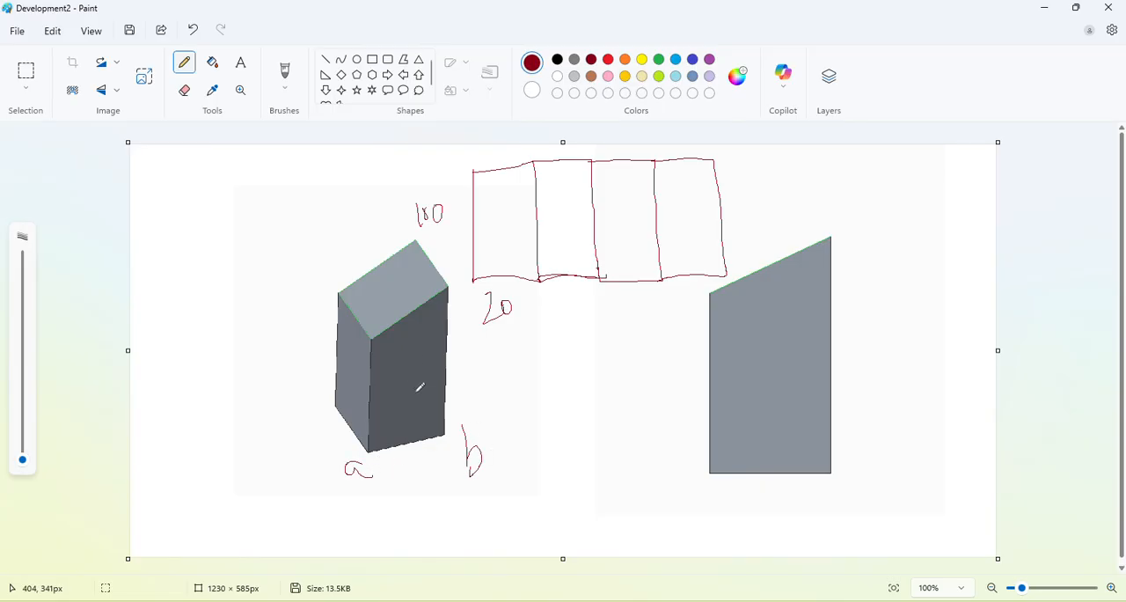
left_click_drag(460, 352, 469, 380)
left_click_drag(309, 373, 334, 412)
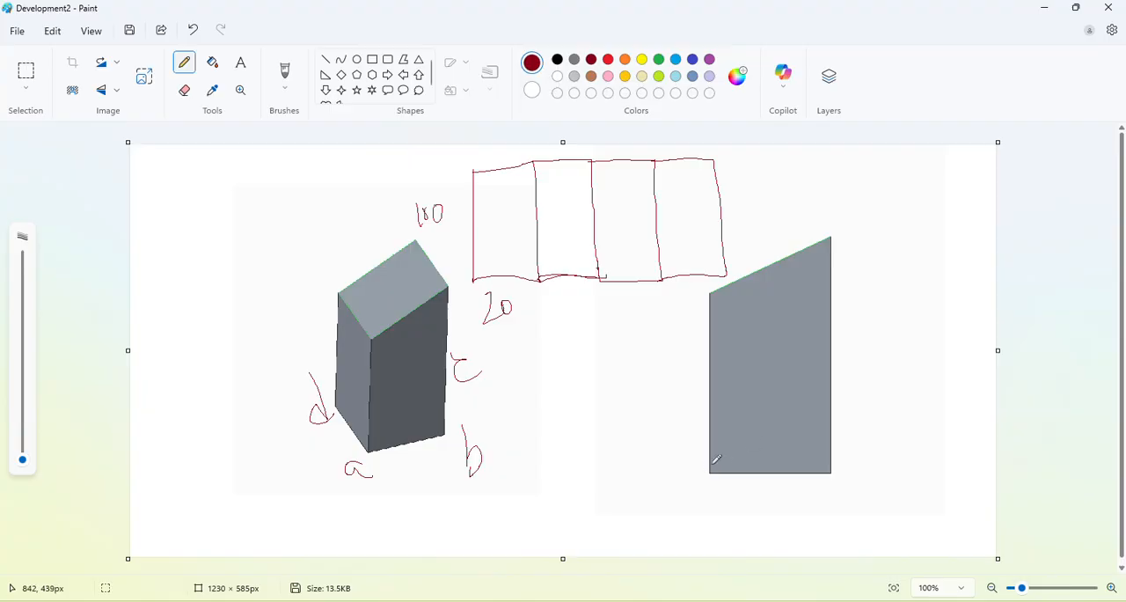
Label the base corners of the prism's front view d' and a' on one side and c' and b' on the other.
mouse_move(695, 466)
left_mouse_down()
mouse_move(698, 447)
mouse_move(699, 474)
left_mouse_up()
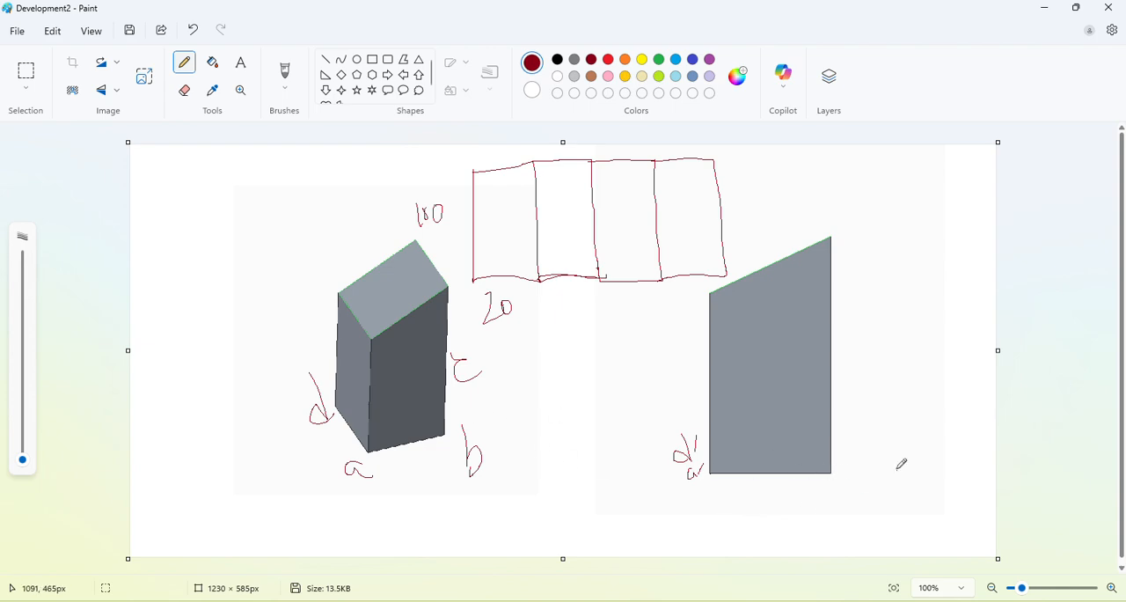
mouse_move(856, 445)
left_mouse_down()
mouse_move(857, 455)
mouse_move(864, 430)
left_mouse_up()
mouse_move(846, 473)
left_mouse_down()
mouse_move(848, 494)
mouse_move(868, 473)
left_mouse_up()
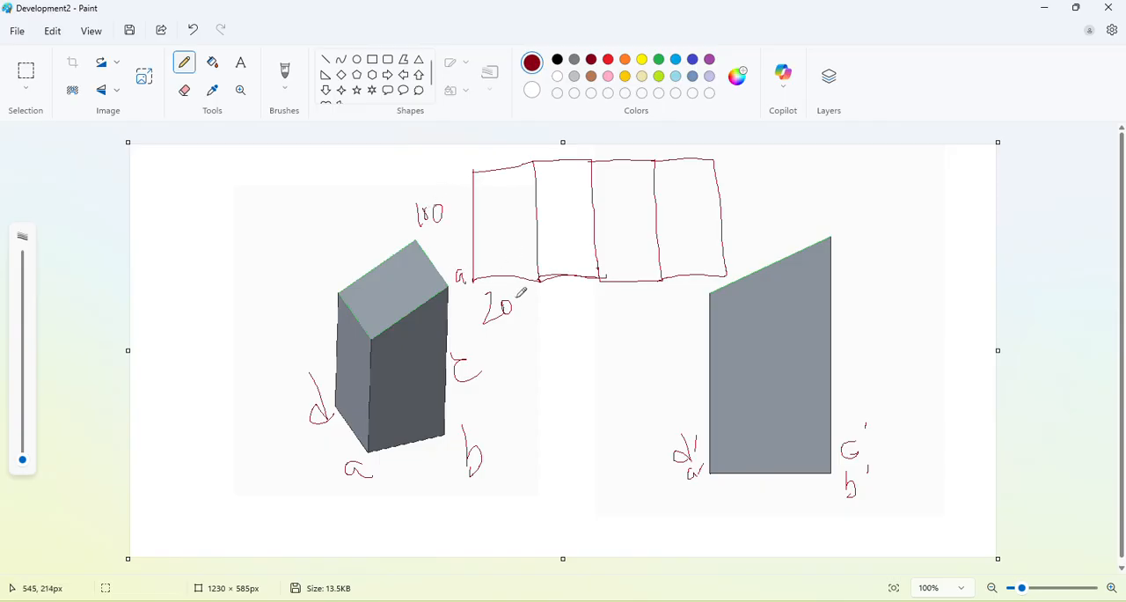
Label the remaining base points of the development strip b, c, d and a, with a brief check of the Development1 drawing.
left_click_drag(538, 291, 544, 313)
mouse_move(607, 288)
left_mouse_down()
mouse_move(609, 299)
mouse_move(667, 311)
left_mouse_up()
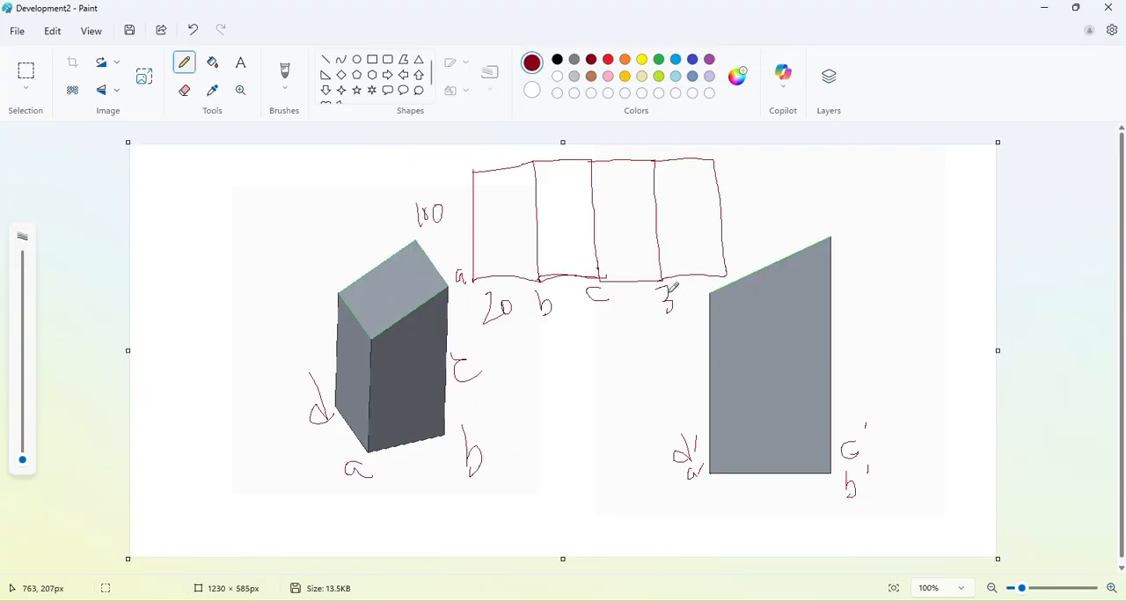
left_click_drag(669, 288, 673, 318)
mouse_move(669, 296)
left_mouse_down()
mouse_move(658, 305)
mouse_move(680, 322)
left_mouse_up()
left_click_drag(729, 265, 754, 263)
key("alt+Tab")
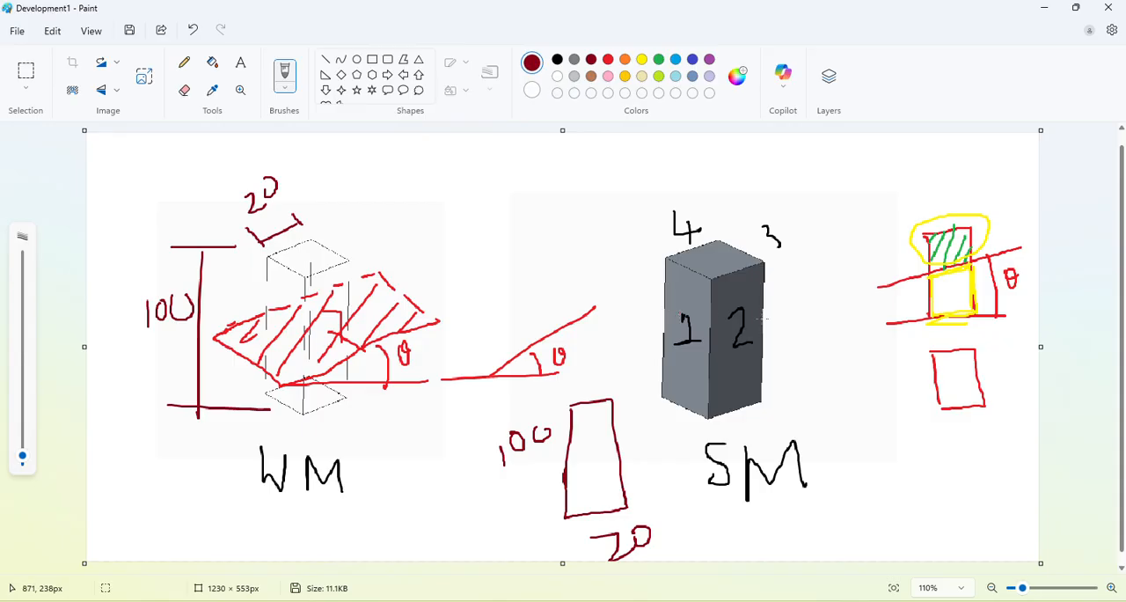
key("alt+Tab")
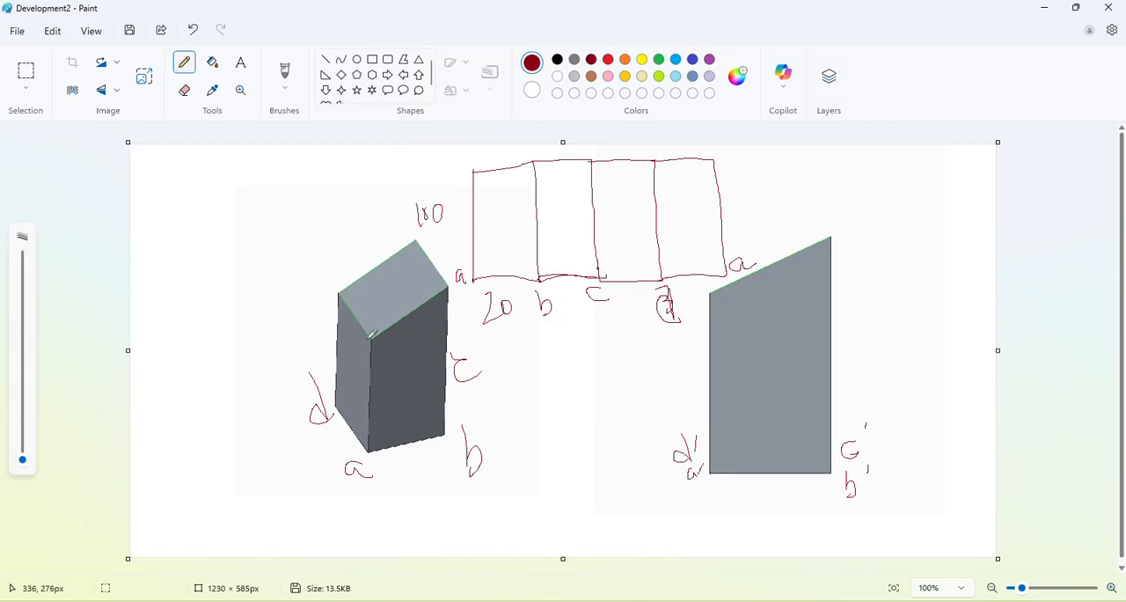
Dimension the cut prism's short front edge with two extension lines and a vertical line labelled 10.
left_click_drag(369, 339, 284, 338)
left_click_drag(370, 449, 303, 453)
left_click_drag(282, 348, 279, 435)
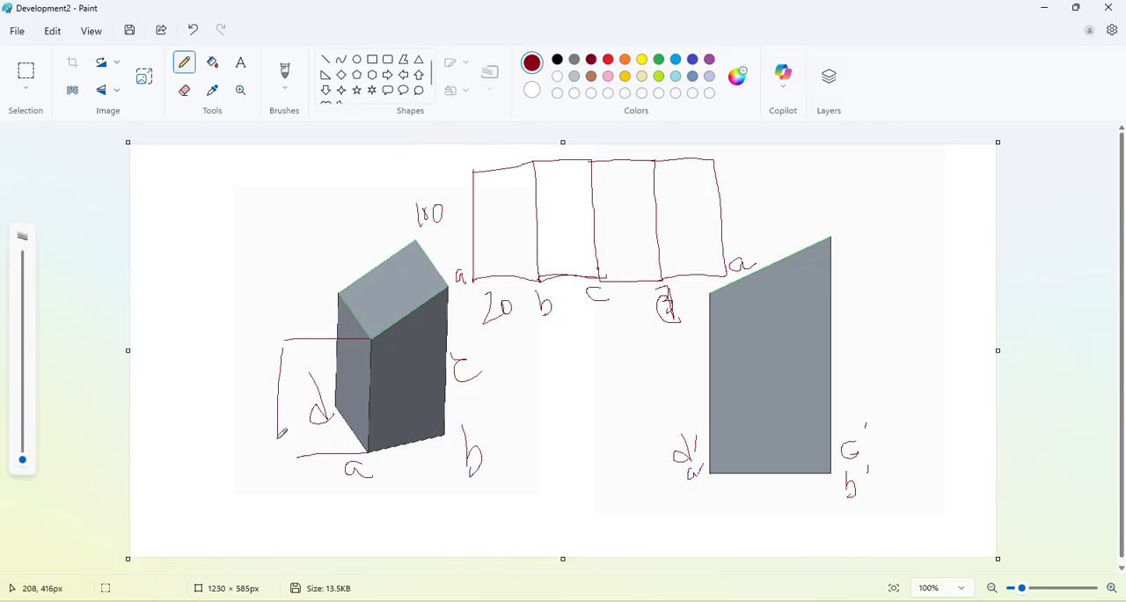
left_click_drag(239, 388, 249, 388)
Dimension the cut prism's taller edge with longer extension lines and an outer vertical line labelled 30.
left_click_drag(459, 285, 160, 284)
left_click_drag(322, 455, 159, 454)
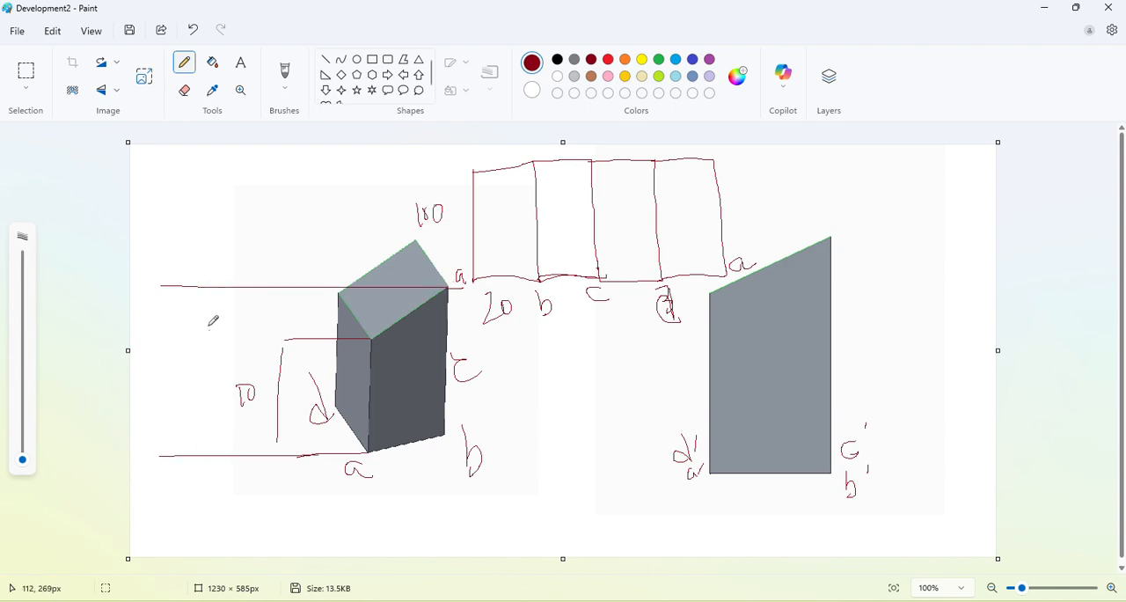
left_click_drag(200, 299, 212, 449)
left_click_drag(163, 364, 162, 405)
mouse_move(174, 377)
left_mouse_down()
mouse_move(188, 357)
mouse_move(177, 365)
left_mouse_up()
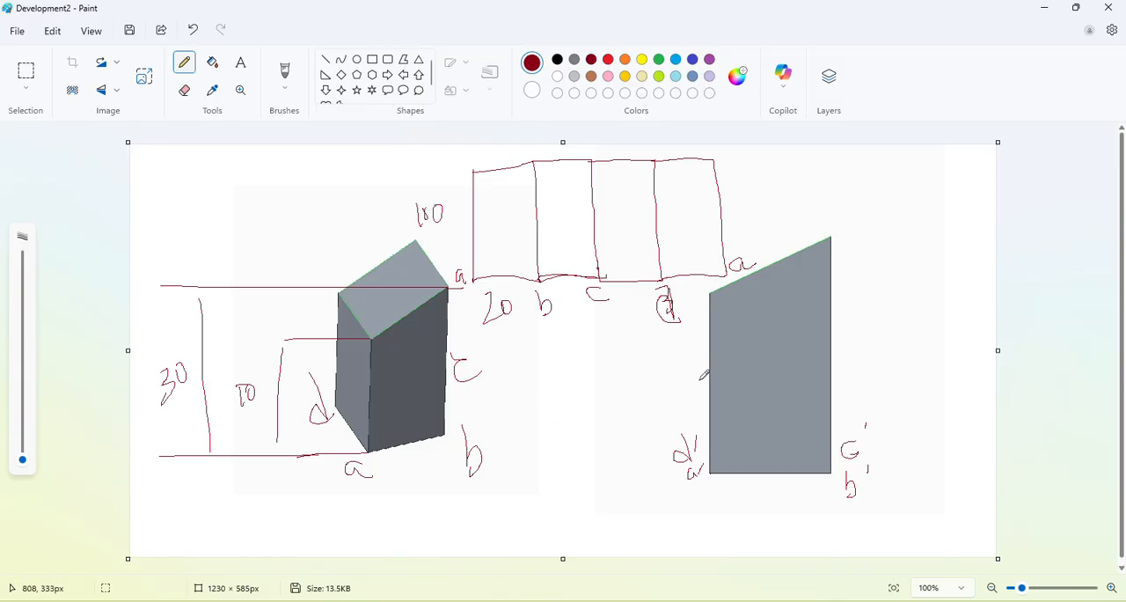
Label the front view's short vertical edge 10 and its tall vertical edge 30.
left_click_drag(688, 378, 688, 392)
left_click_drag(699, 377, 697, 391)
mouse_move(841, 348)
left_mouse_down()
mouse_move(846, 371)
mouse_move(868, 350)
left_mouse_up()
Add prime marks to the a, b, c, d and a labels along the development strip's base.
left_click_drag(466, 258, 464, 267)
left_click_drag(559, 291, 554, 299)
left_click_drag(618, 283, 614, 291)
left_click_drag(693, 285, 689, 293)
left_click_drag(758, 248, 755, 254)
Mark the cut heights on the strip's five vertical edges in yellow and blue, and retrace the d label in blue.
left_click(641, 60)
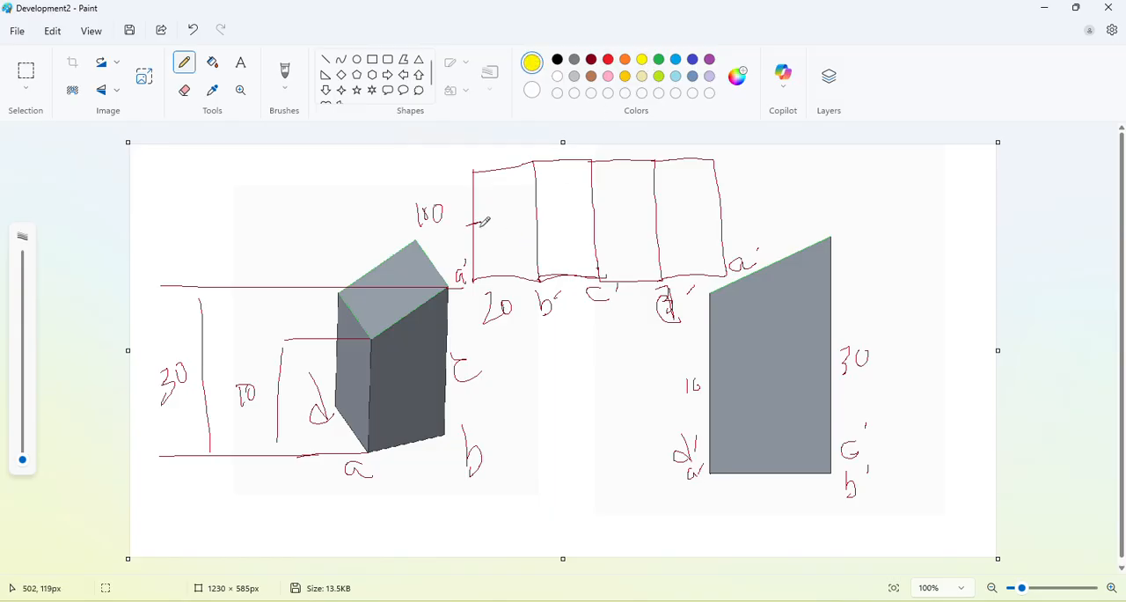
left_click(675, 59)
left_click_drag(530, 192, 540, 190)
left_click_drag(584, 184, 598, 183)
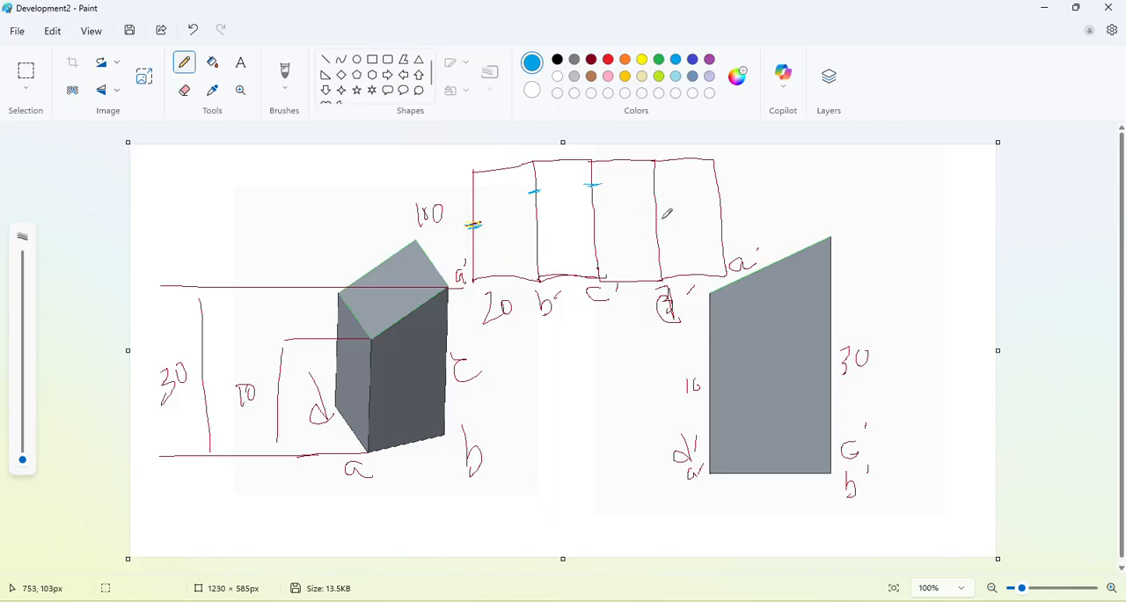
left_click_drag(651, 214, 721, 212)
left_click(599, 357)
left_click_drag(361, 469, 372, 475)
mouse_move(669, 296)
left_mouse_down()
mouse_move(663, 319)
mouse_move(675, 325)
left_mouse_up()
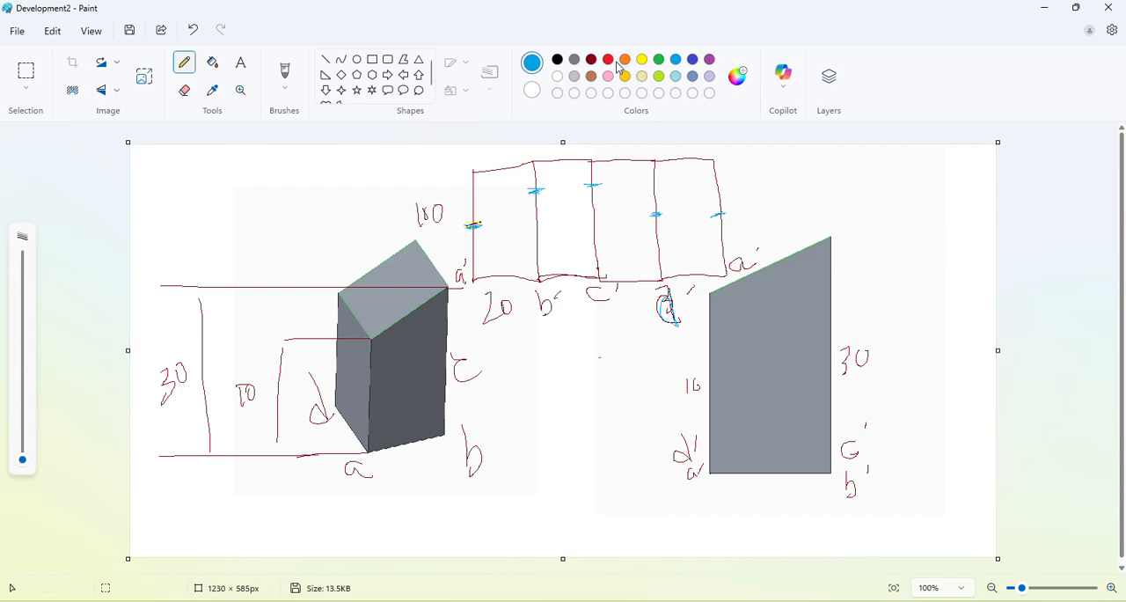
Draw a black curve through the height marks and outline the sides and base of the strip portion below it.
left_click(557, 59)
mouse_move(476, 225)
left_mouse_down()
mouse_move(538, 189)
mouse_move(605, 183)
mouse_move(655, 212)
mouse_move(716, 213)
left_mouse_up()
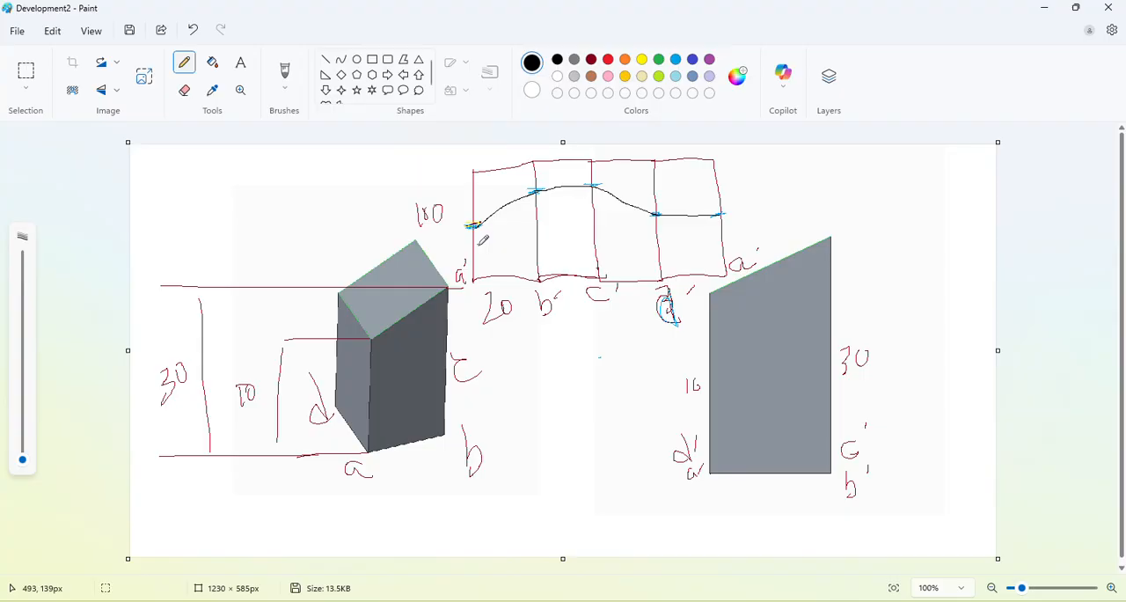
mouse_move(476, 222)
left_mouse_down()
mouse_move(483, 278)
mouse_move(719, 274)
left_mouse_up()
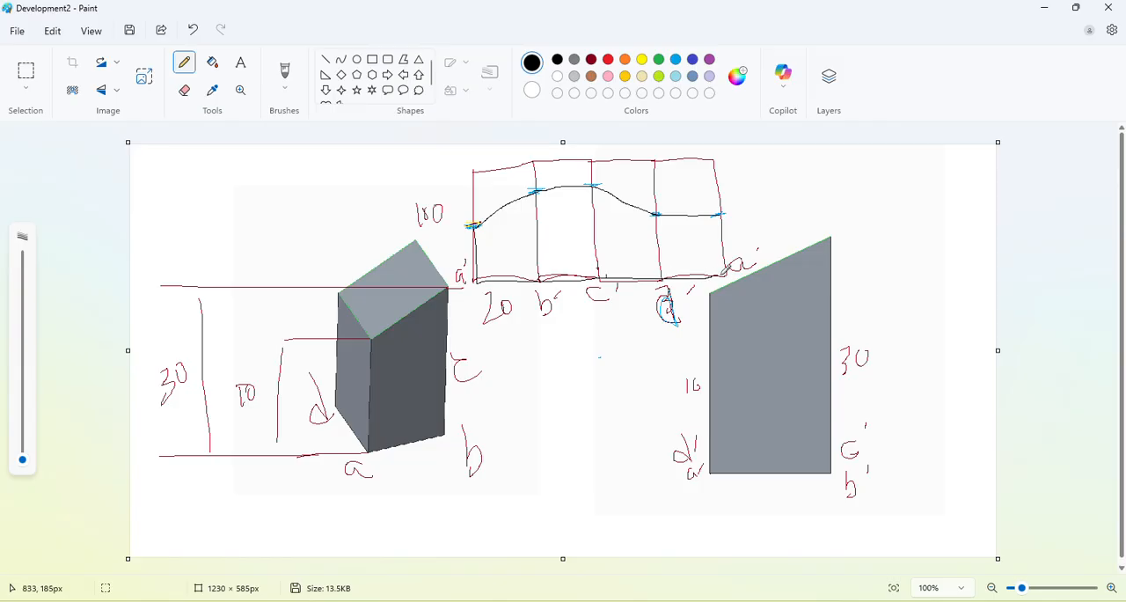
mouse_move(720, 214)
left_mouse_down()
mouse_move(721, 276)
mouse_move(726, 253)
left_mouse_up()
Hatch the prism's truncated front view with black diagonal strokes.
left_click_drag(729, 287, 685, 342)
left_click_drag(776, 266, 705, 395)
left_click_drag(815, 293, 751, 457)
mouse_move(815, 387)
left_mouse_down()
mouse_move(786, 470)
mouse_move(813, 464)
left_mouse_up()
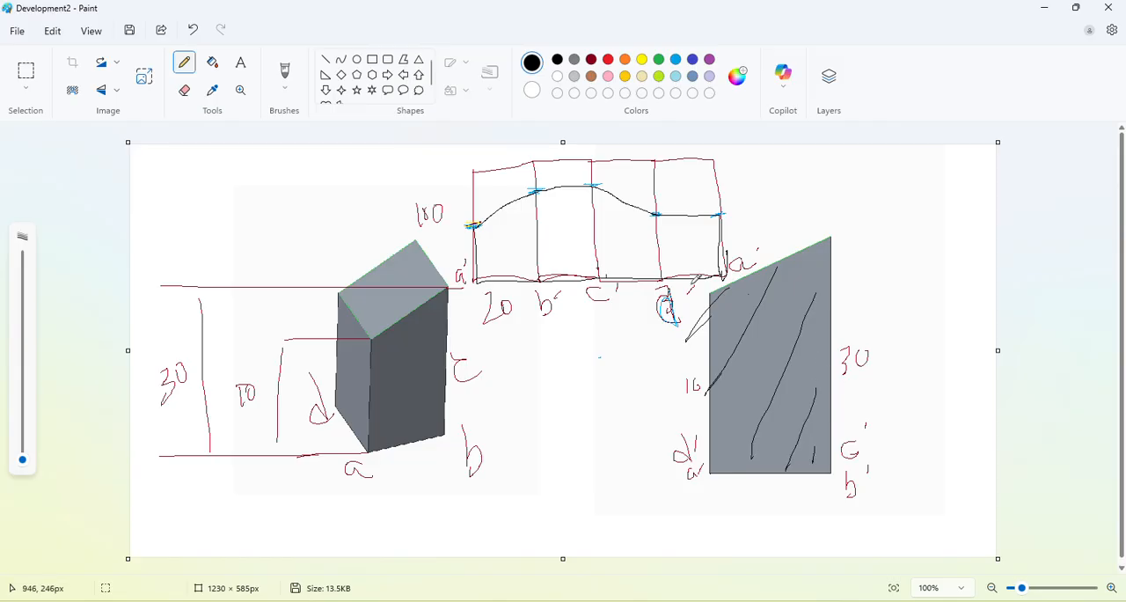
Hatch the area below the cut curve across all four faces of the strip with green diagonal strokes.
left_click(659, 60)
left_click_drag(495, 218, 478, 255)
left_click_drag(520, 204, 493, 275)
left_click_drag(550, 195, 525, 279)
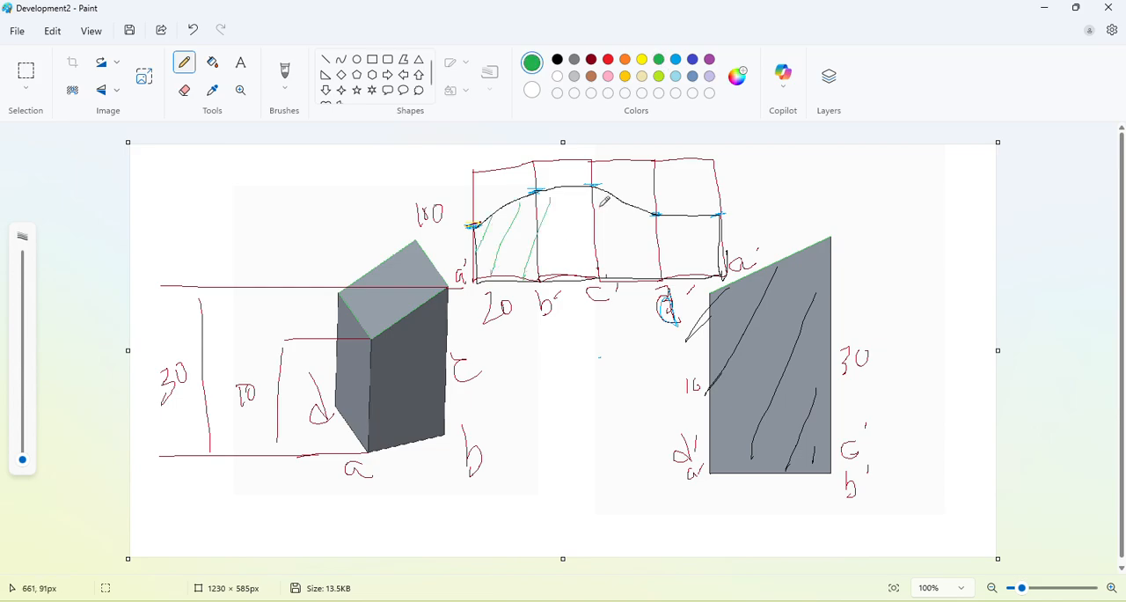
left_click_drag(590, 202, 561, 280)
mouse_move(628, 206)
left_mouse_down()
mouse_move(600, 273)
mouse_move(631, 275)
left_mouse_up()
left_click_drag(686, 222, 667, 265)
left_click_drag(717, 223, 690, 282)
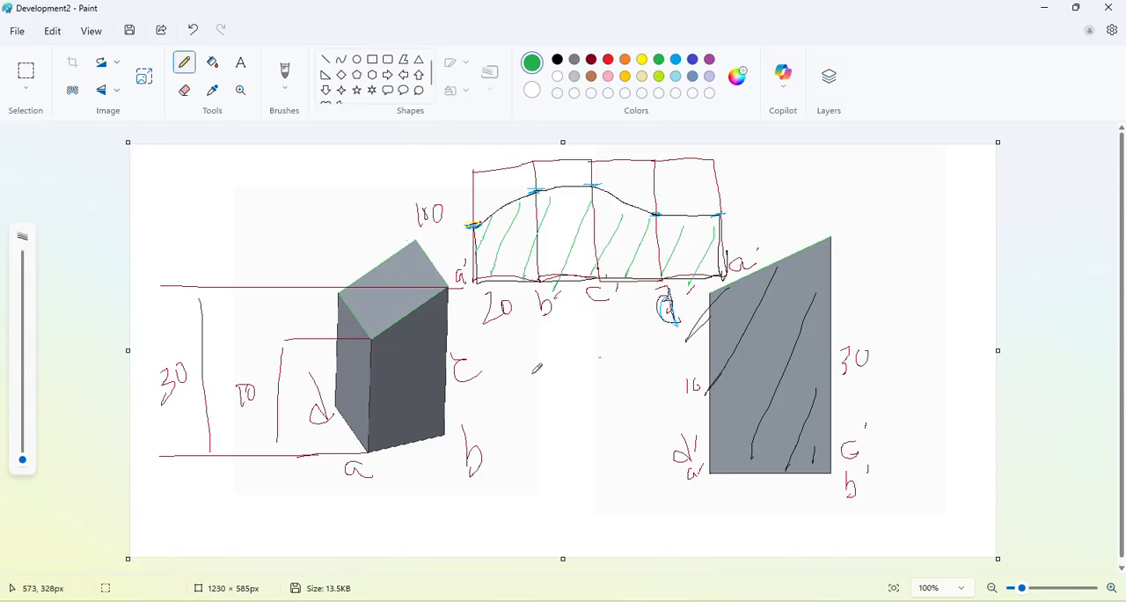
key("alt+Tab")
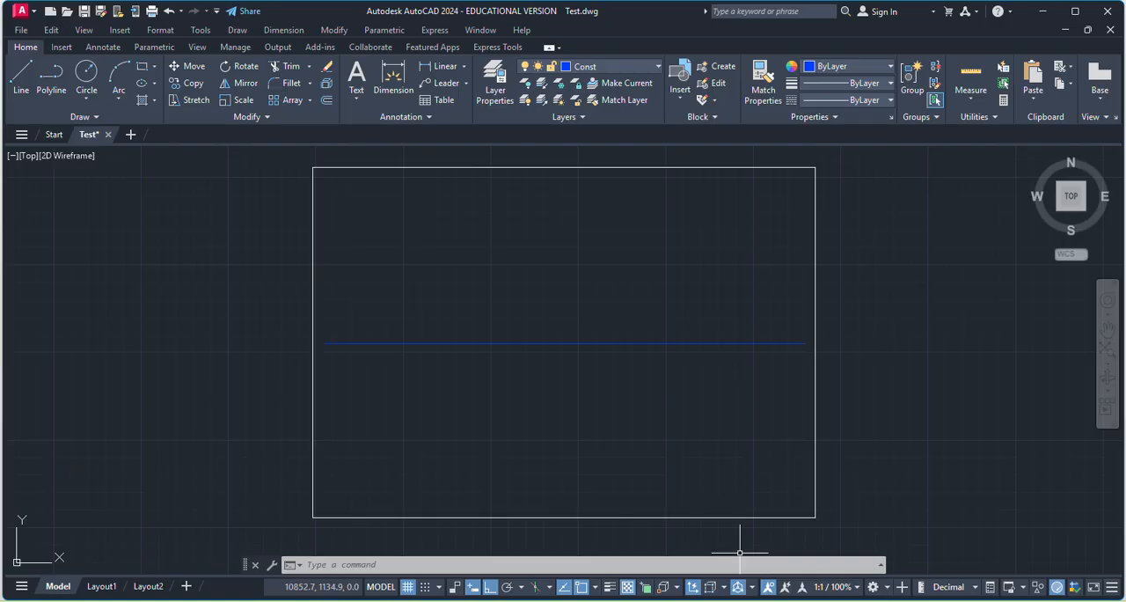
mouse_move(743, 598)
left_click(704, 564)
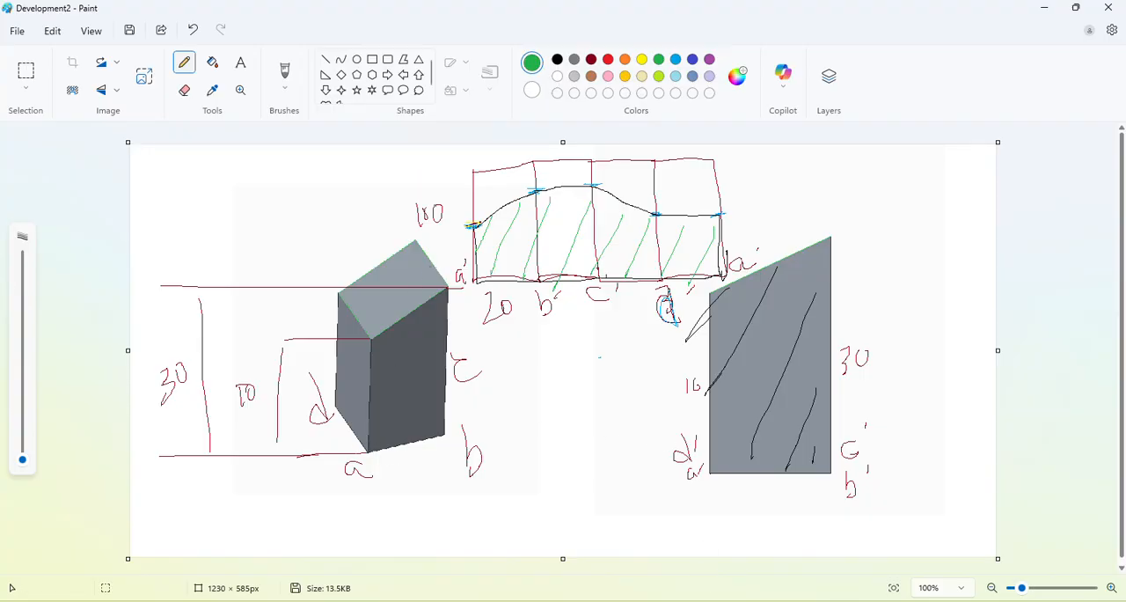
left_click(814, 554)
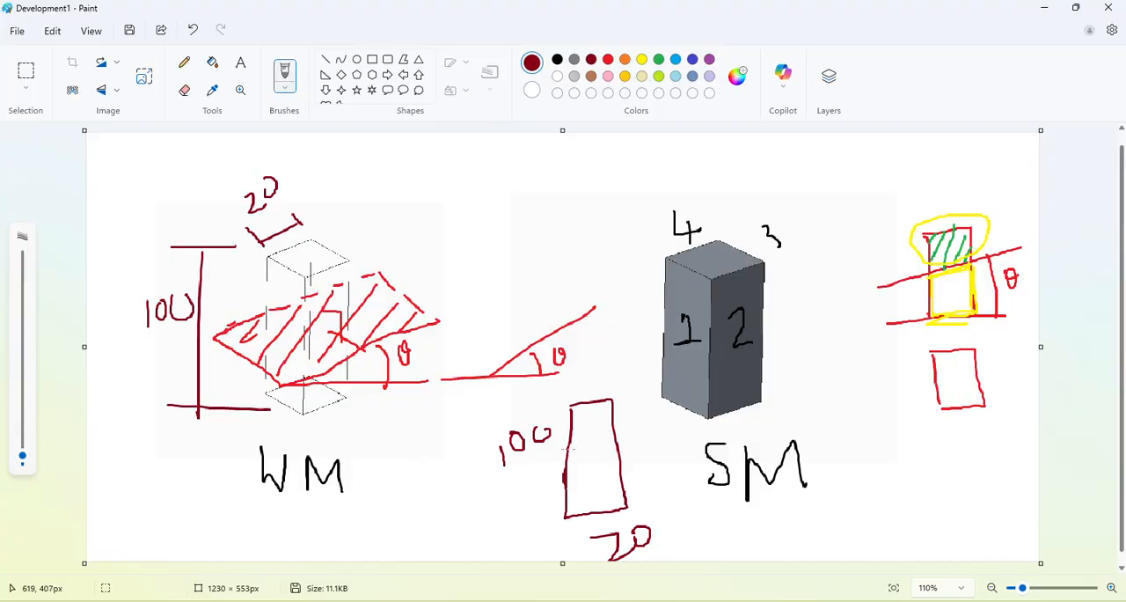
key("alt+Tab")
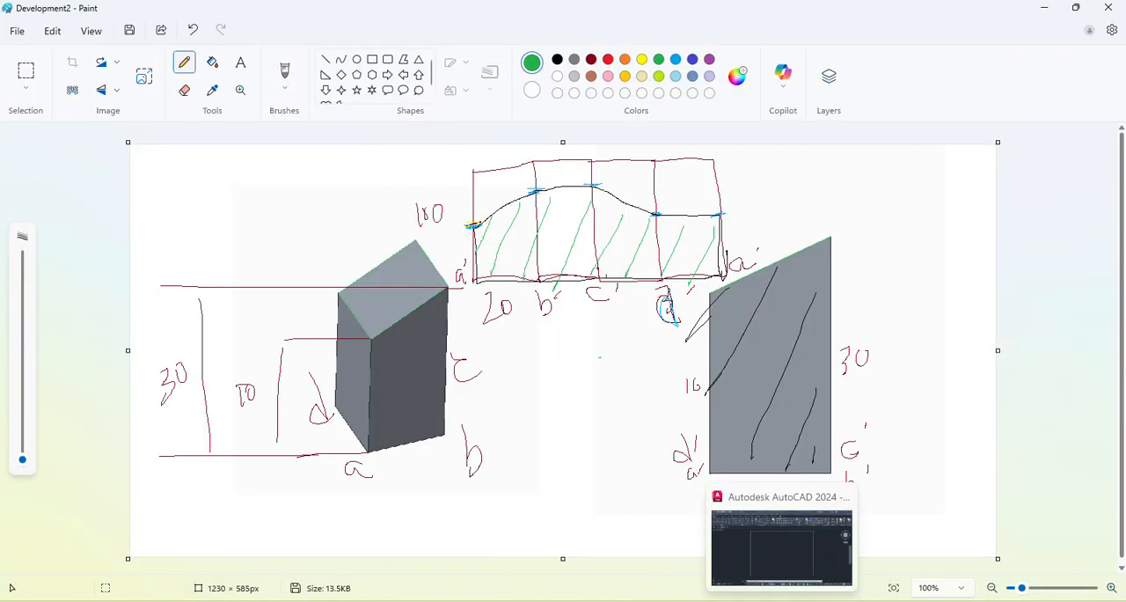
Switch to Test.dwg in AutoCAD and draw a 20 by 20 rectangle below the horizontal reference line.
left_click(772, 595)
left_click(142, 66)
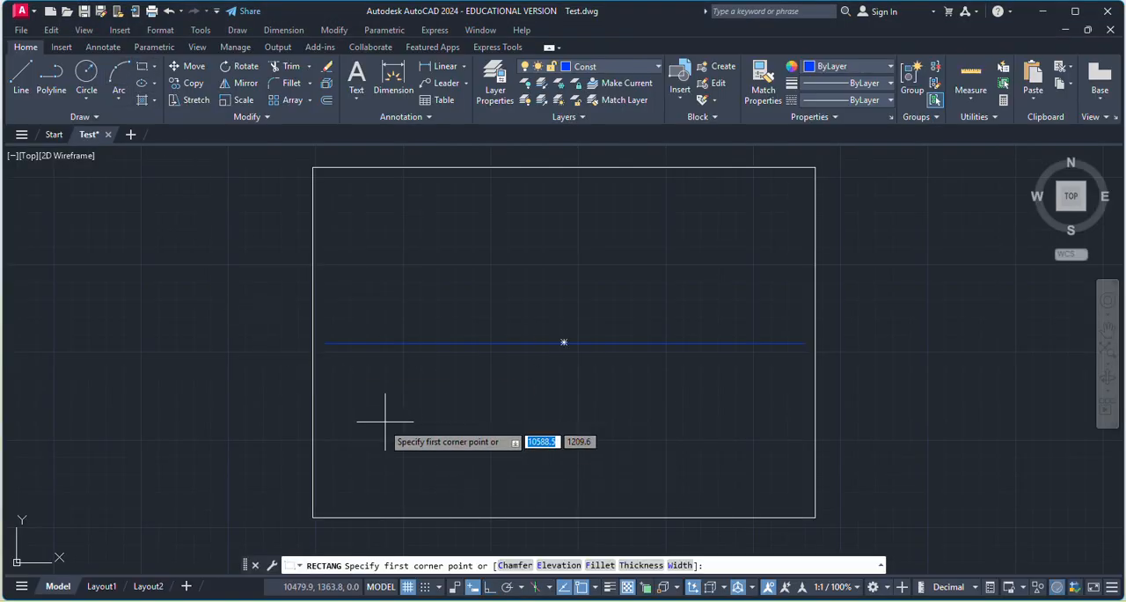
left_click(396, 395)
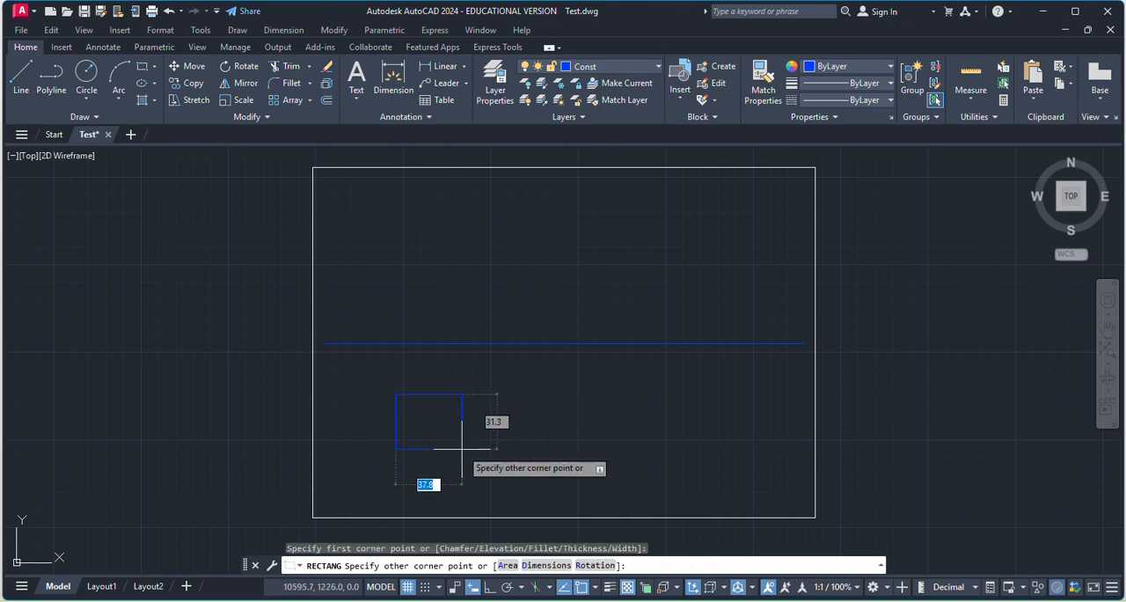
left_click(546, 564)
type("20")
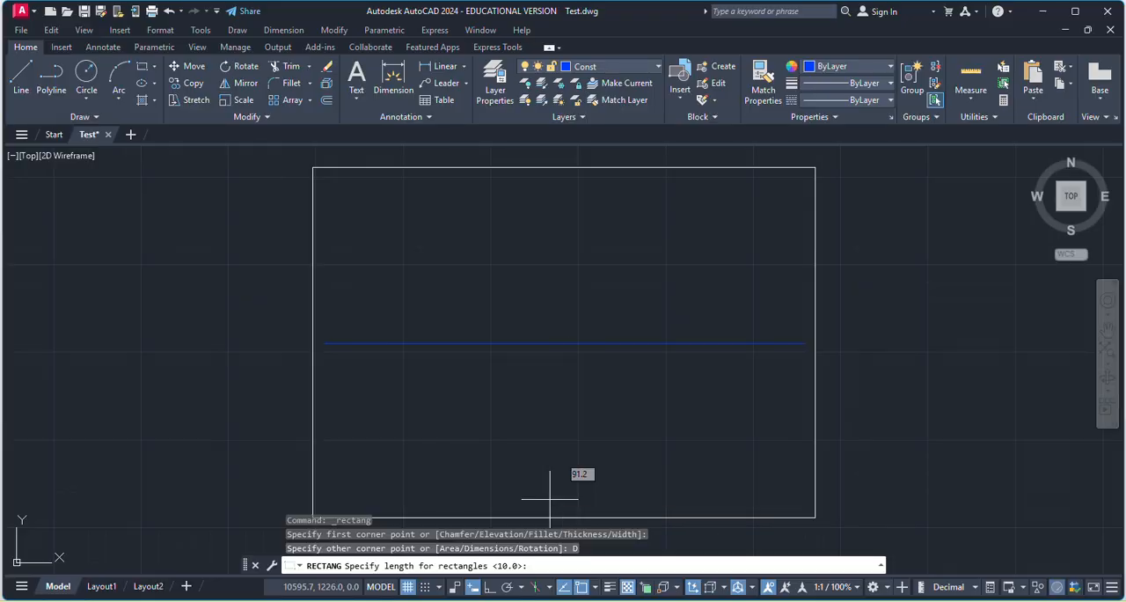
key("Return")
type("20")
key("Return")
left_click(462, 467)
scroll(427, 420, "up", 4)
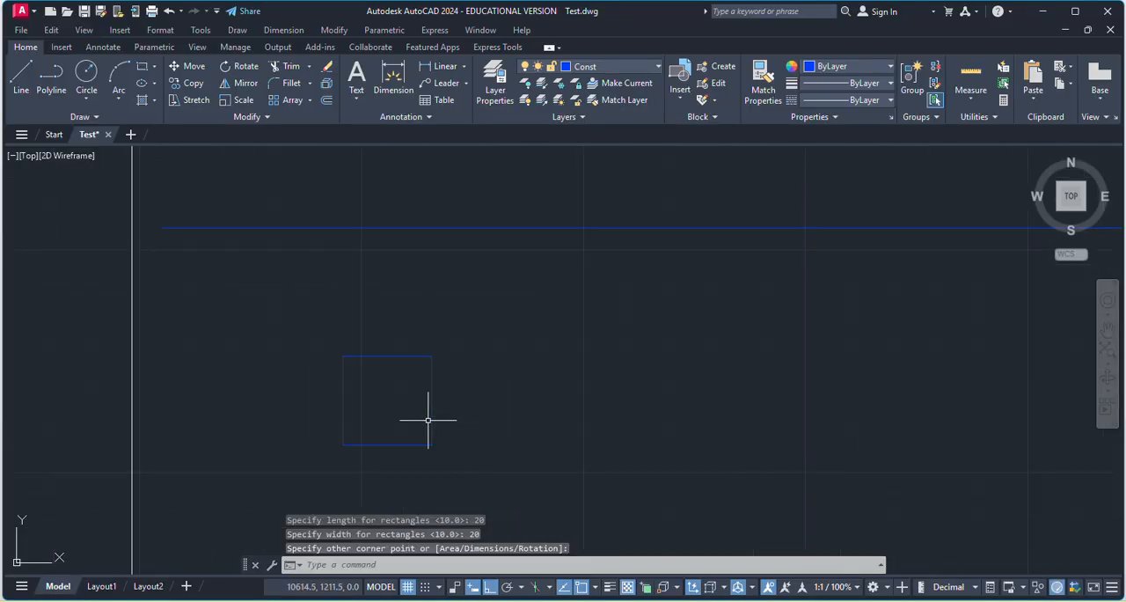
Move the square from the Const layer to the MainD layer.
left_click(431, 373)
left_click(431, 373)
left_click(622, 69)
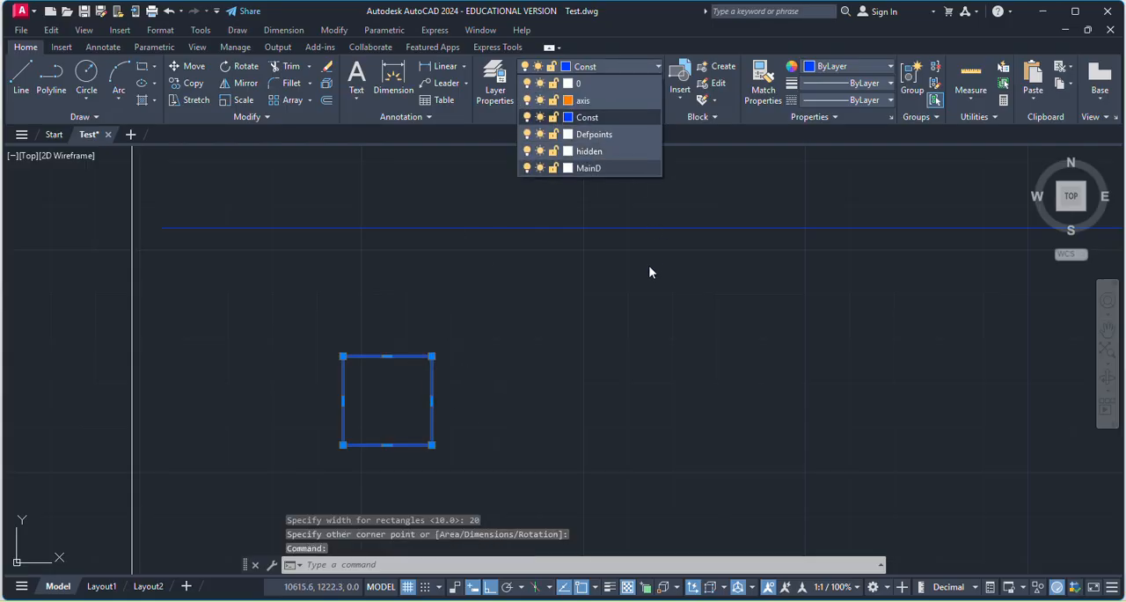
left_click(606, 163)
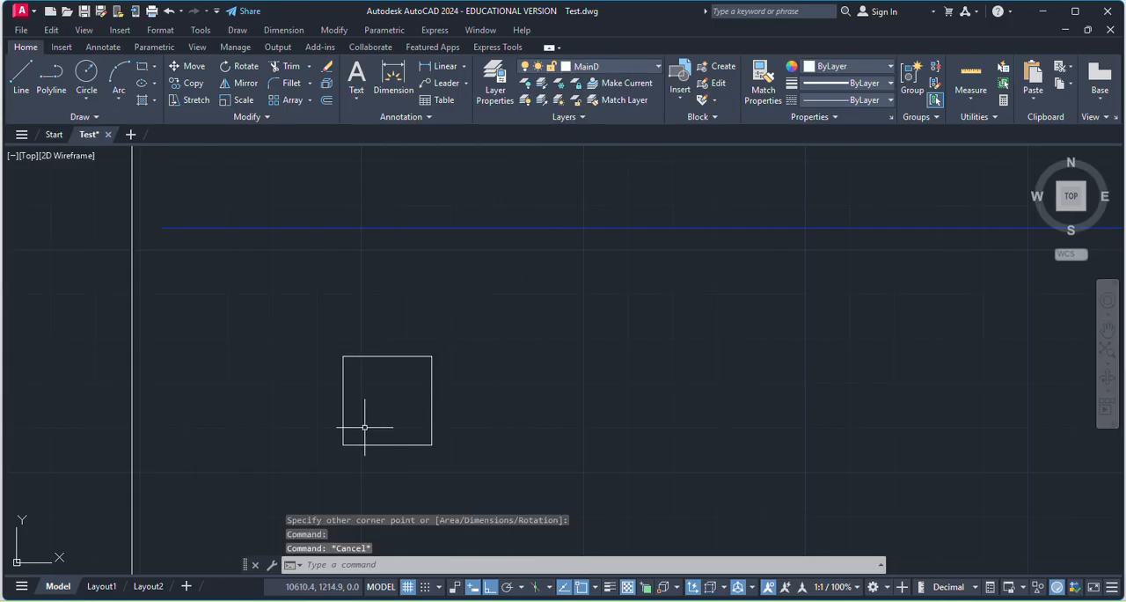
Add multiline text labels a at the square's upper-left corner and b at its lower-left corner.
left_click(361, 77)
left_click(311, 332)
left_click(318, 342)
type("a")
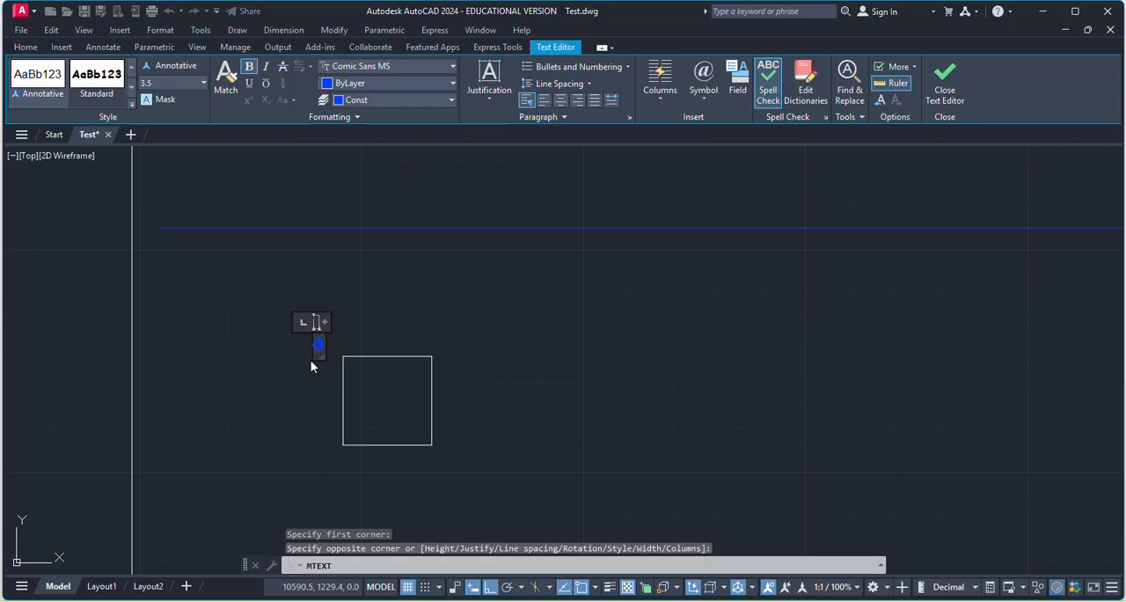
left_click(321, 426)
key("space")
left_click(320, 442)
left_click(329, 464)
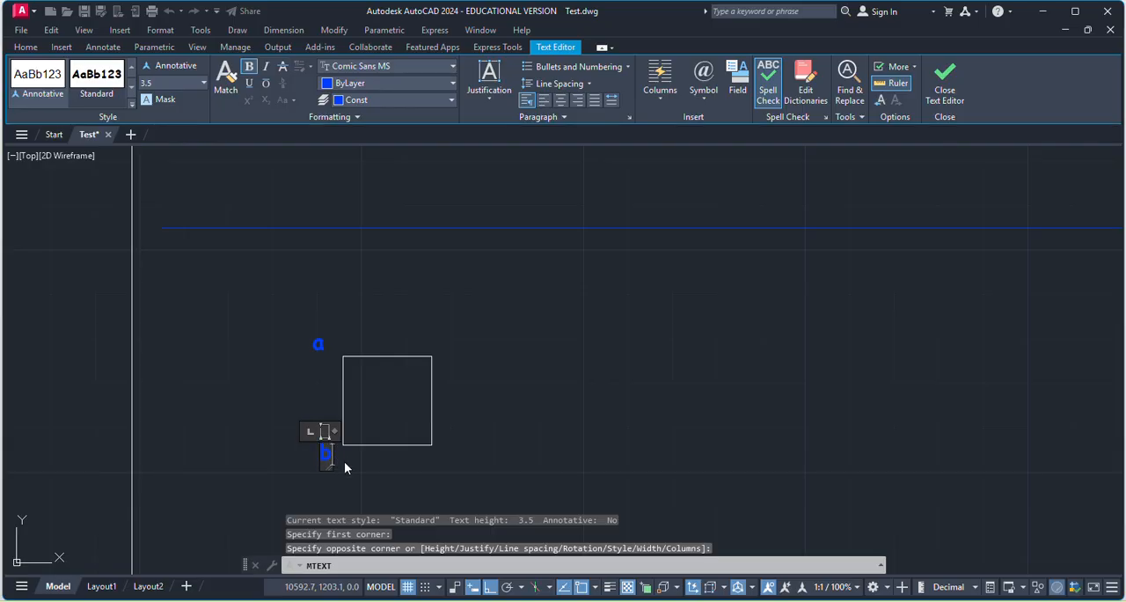
left_click(431, 459)
Add multiline text labels c at the square's lower-right corner and d at its upper-right corner.
key("space")
left_click(452, 450)
left_click(463, 469)
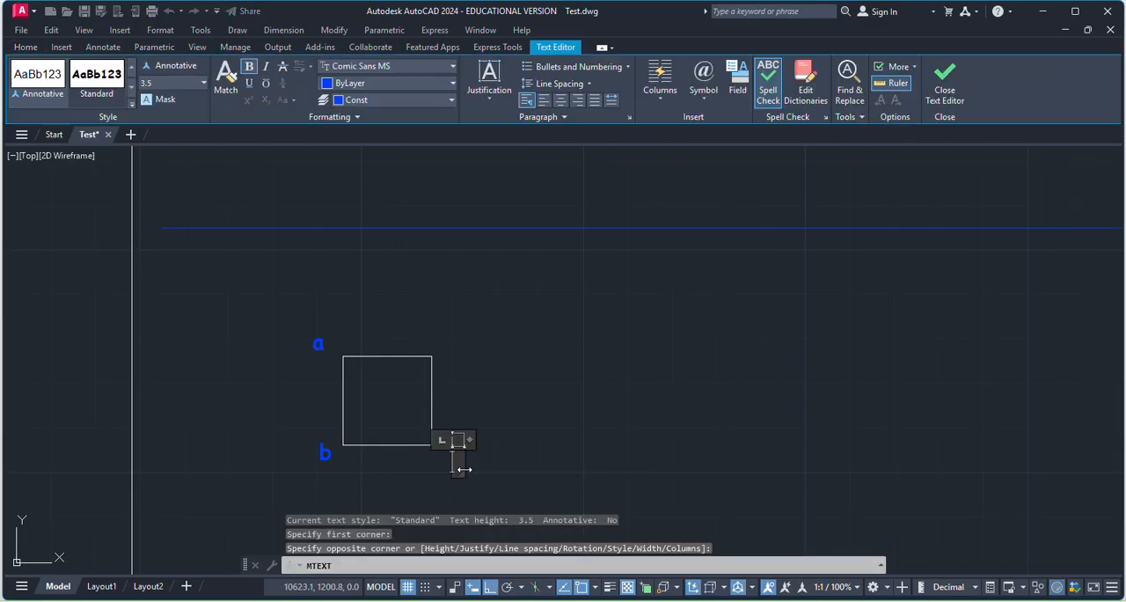
left_click(491, 432)
key("space")
left_click(452, 333)
left_click(465, 347)
type("d")
left_click(522, 373)
Draw vertical projection lines from the square's corners a and d up to the horizontal reference line.
scroll(363, 392, "down", 2)
left_click(21, 78)
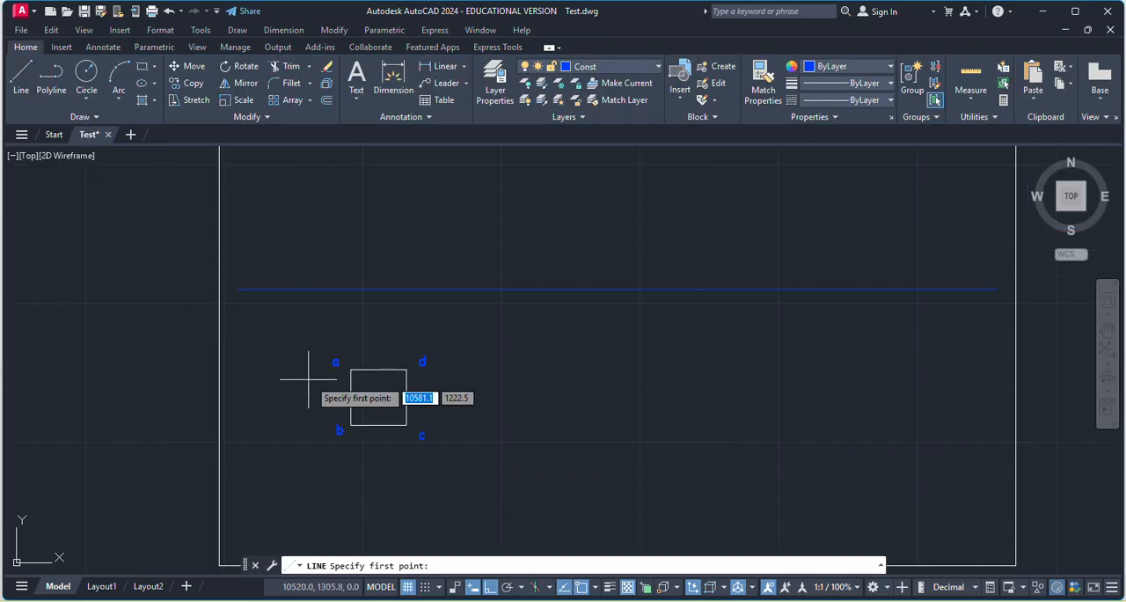
scroll(360, 357, "up", 5)
left_click(323, 400)
scroll(378, 385, "down", 4)
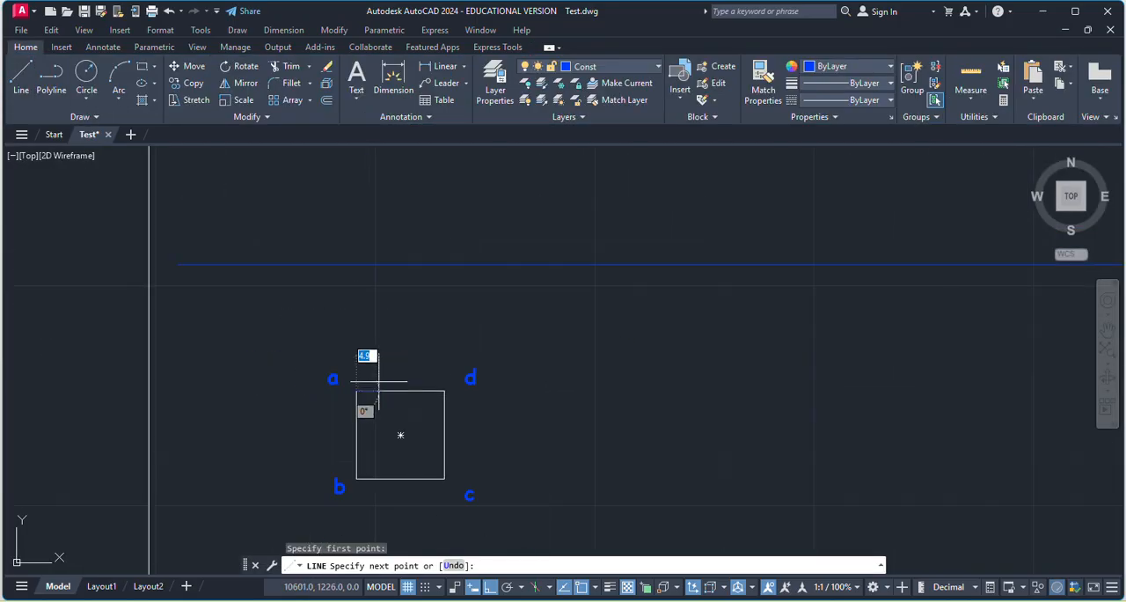
left_click(356, 264)
key("Return")
key("Return")
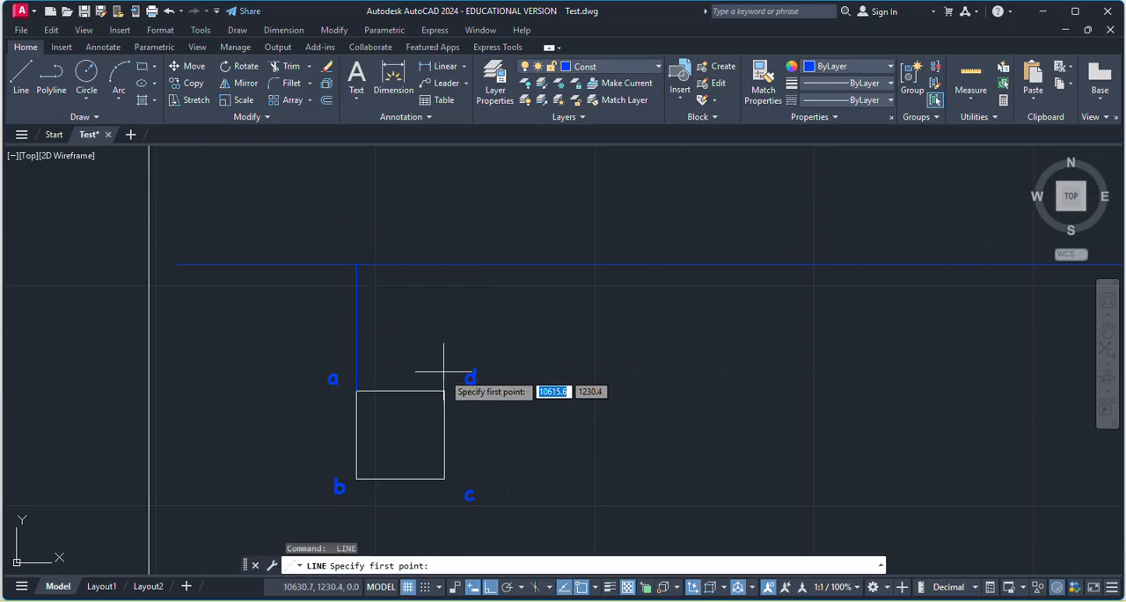
left_click(444, 391)
left_click(442, 262)
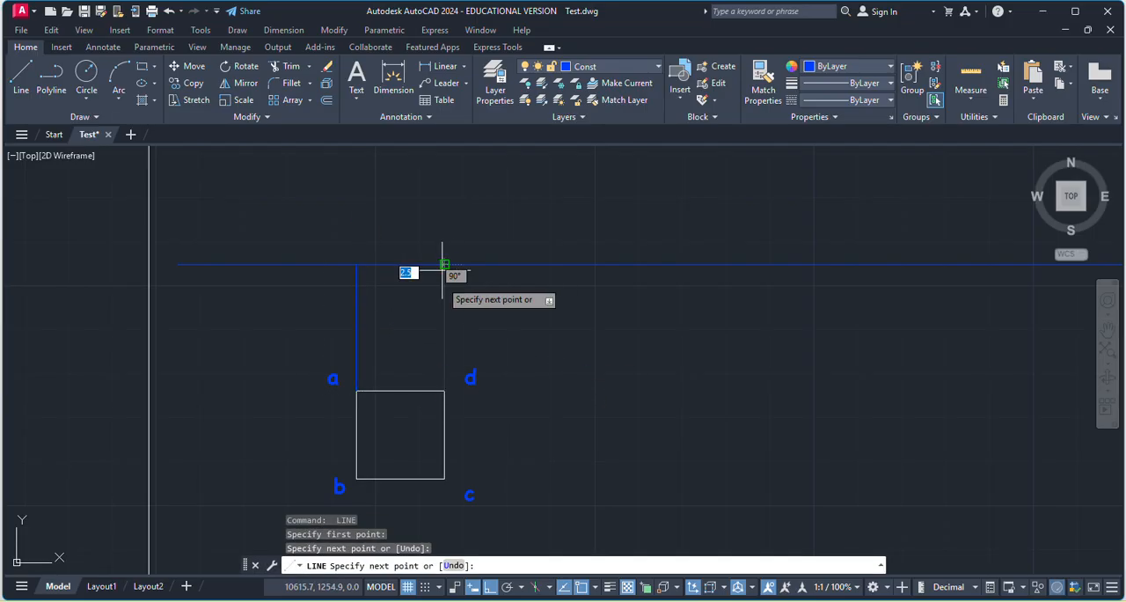
key("Return")
key("Return")
Draw a vertical projection line from the square's centre up to the horizontal reference line.
left_click(401, 435)
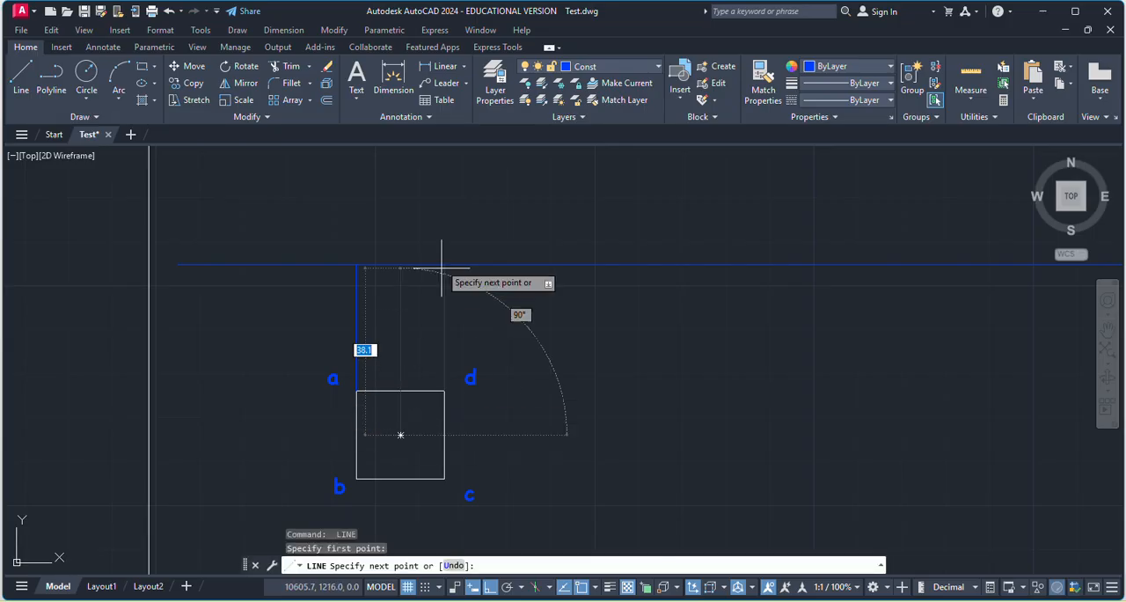
left_click(400, 264)
key("Return")
Draw a vertical construction line 100 long, upward from where the centre projection line meets the horizontal reference line.
scroll(478, 369, "down", 2)
scroll(448, 286, "up", 2)
key("Return")
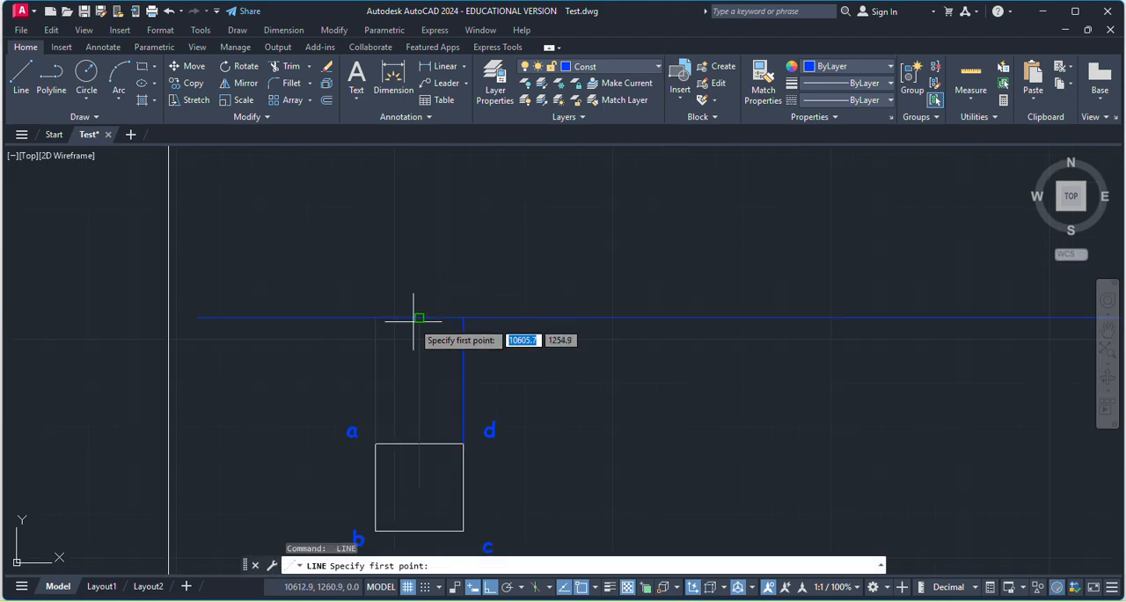
left_click(419, 318)
scroll(418, 246, "down", 4)
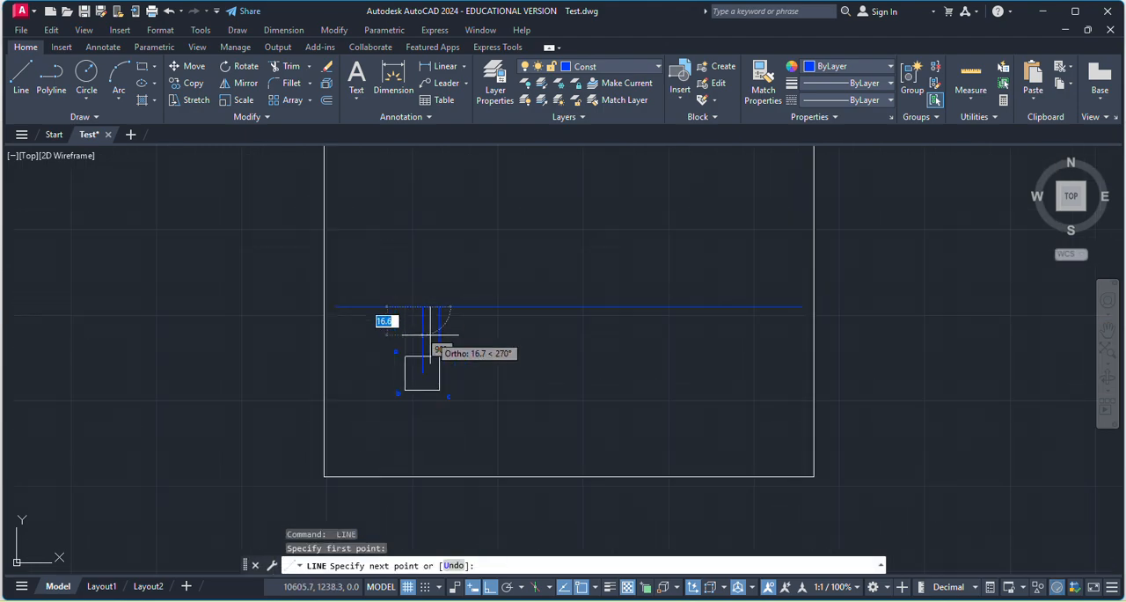
type("100")
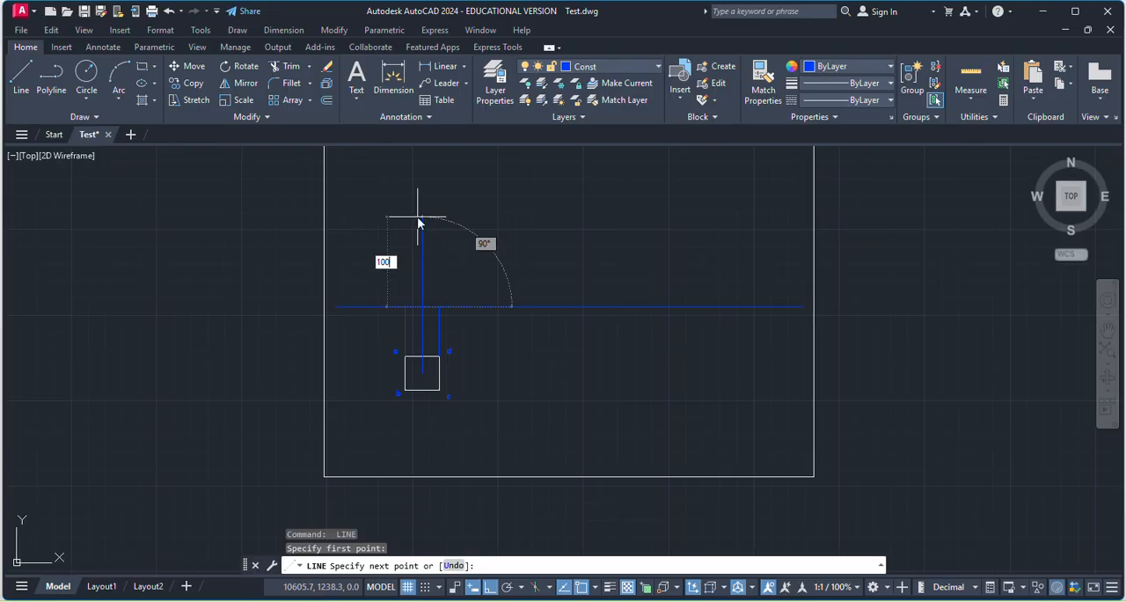
key("Return")
scroll(446, 329, "down", 5)
scroll(457, 286, "up", 5)
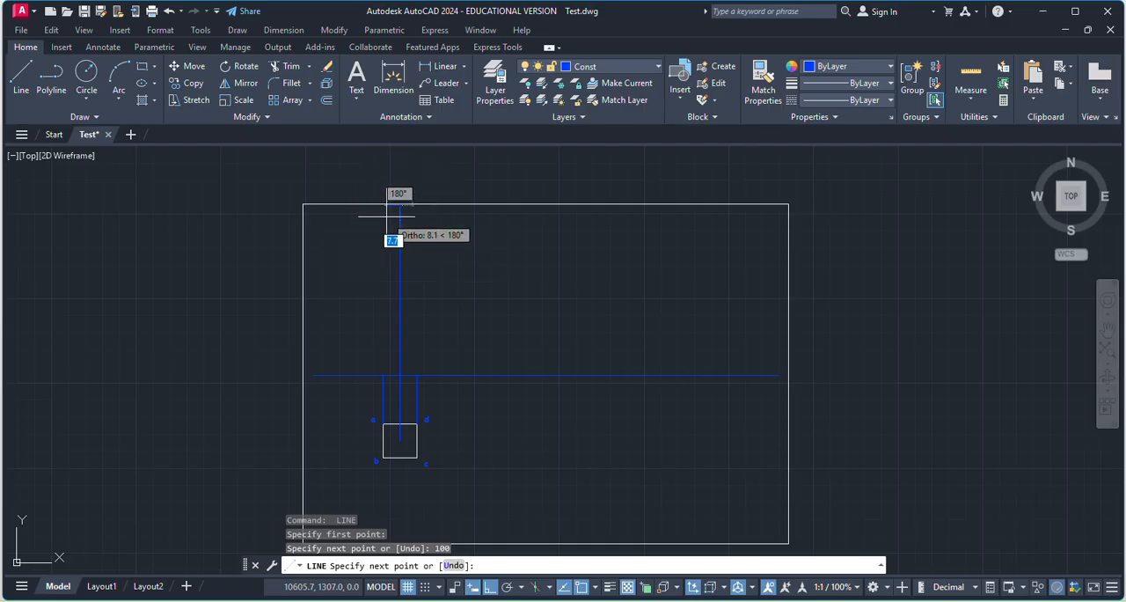
key("Escape")
Move the square, its labels, the projection lines, the vertical height line and the reference line down and slightly left within the frame.
left_click(329, 245)
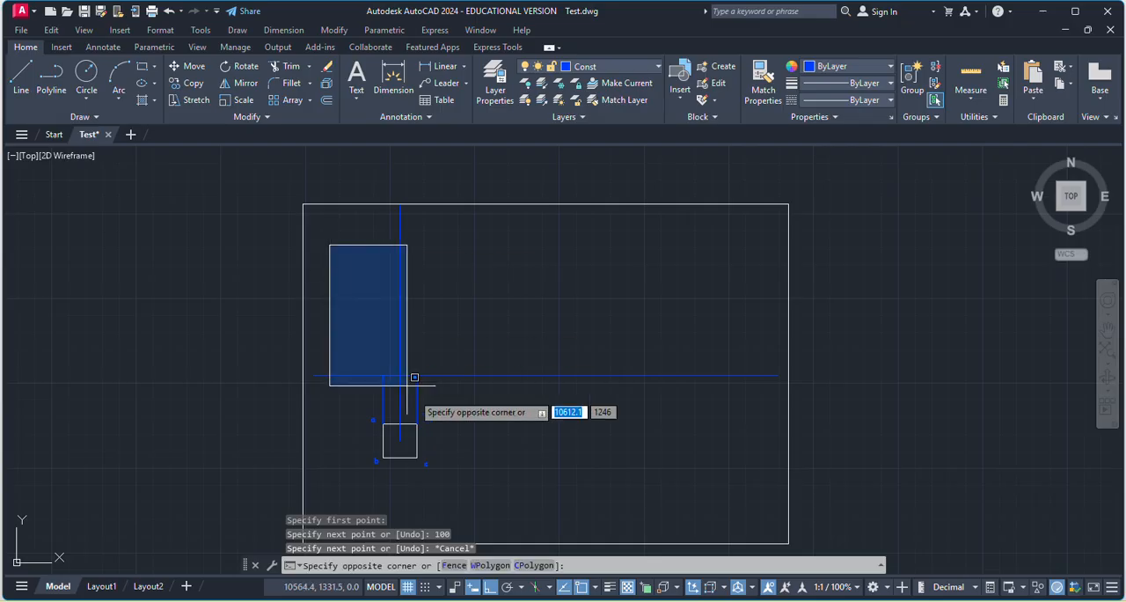
left_click(588, 484)
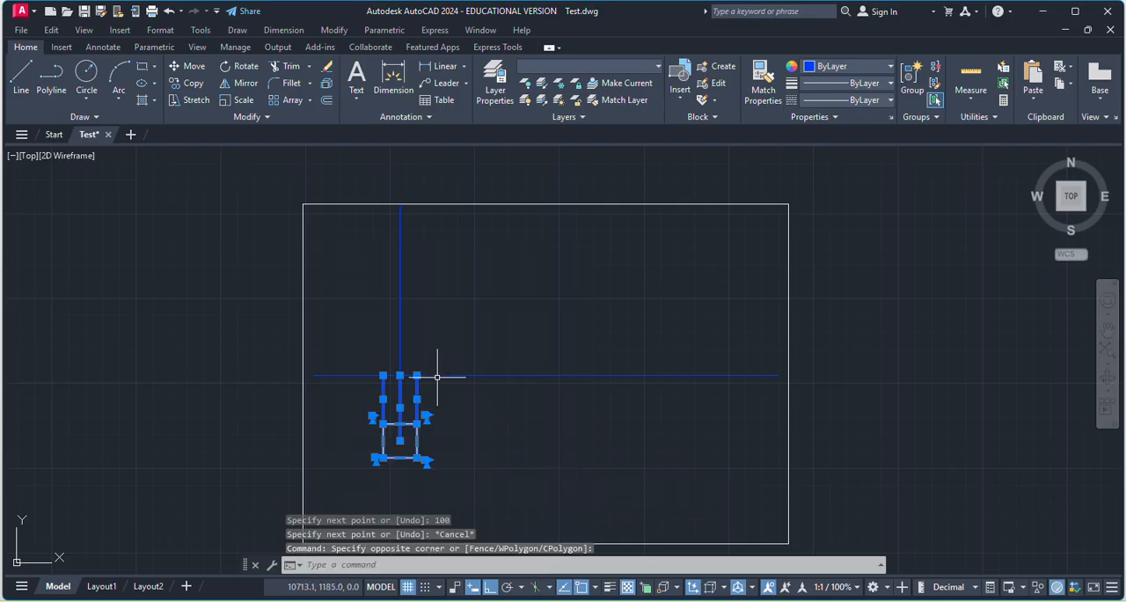
left_click(400, 334)
left_click(484, 376)
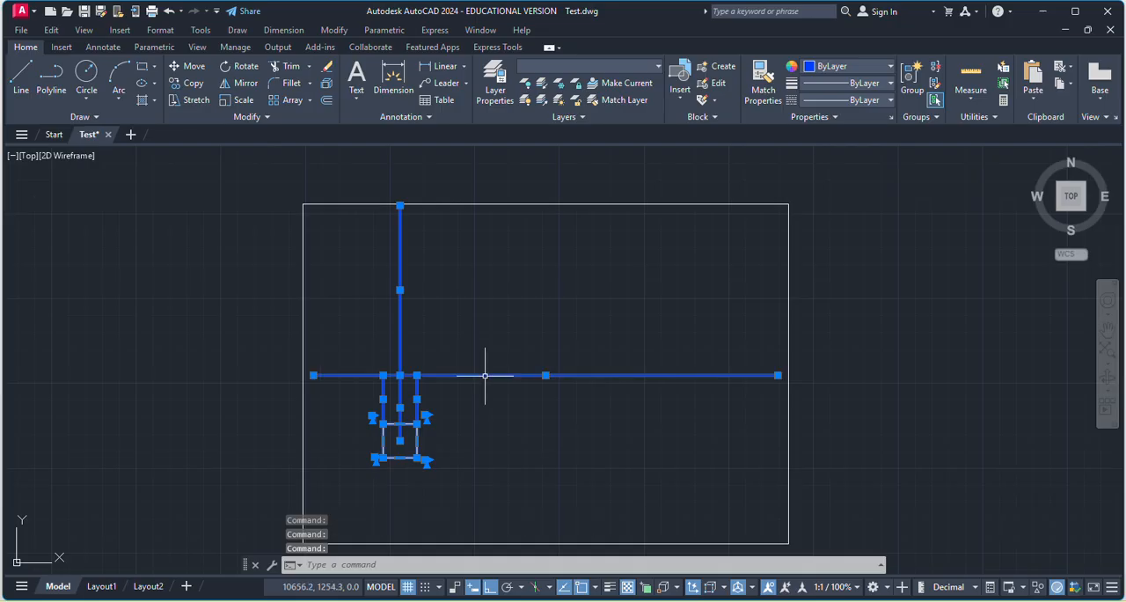
left_click(188, 66)
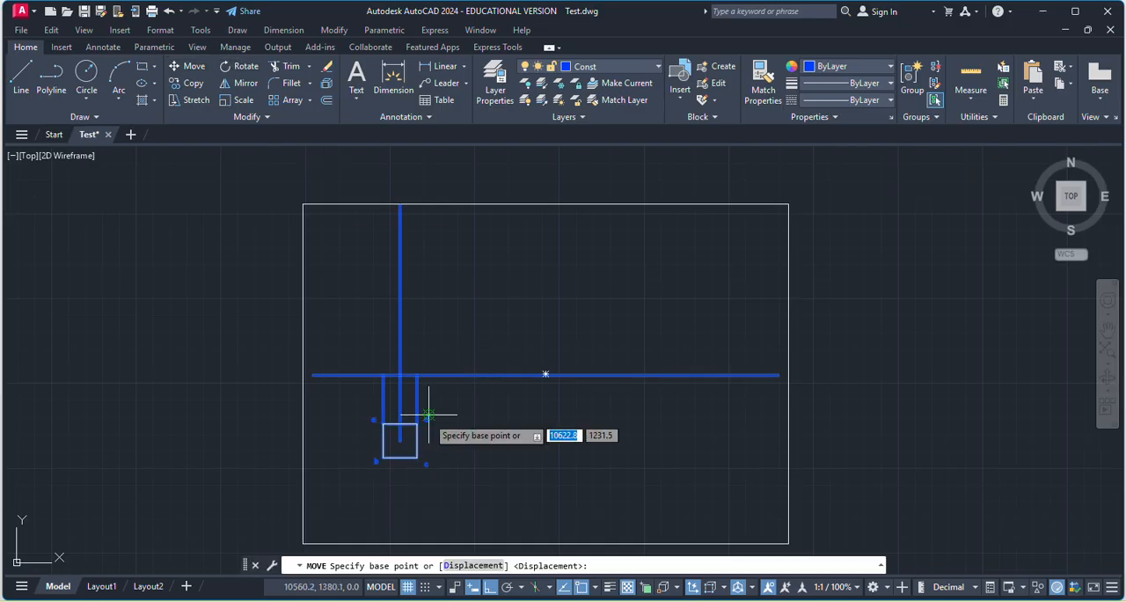
left_click(400, 381)
scroll(460, 327, "down", 2)
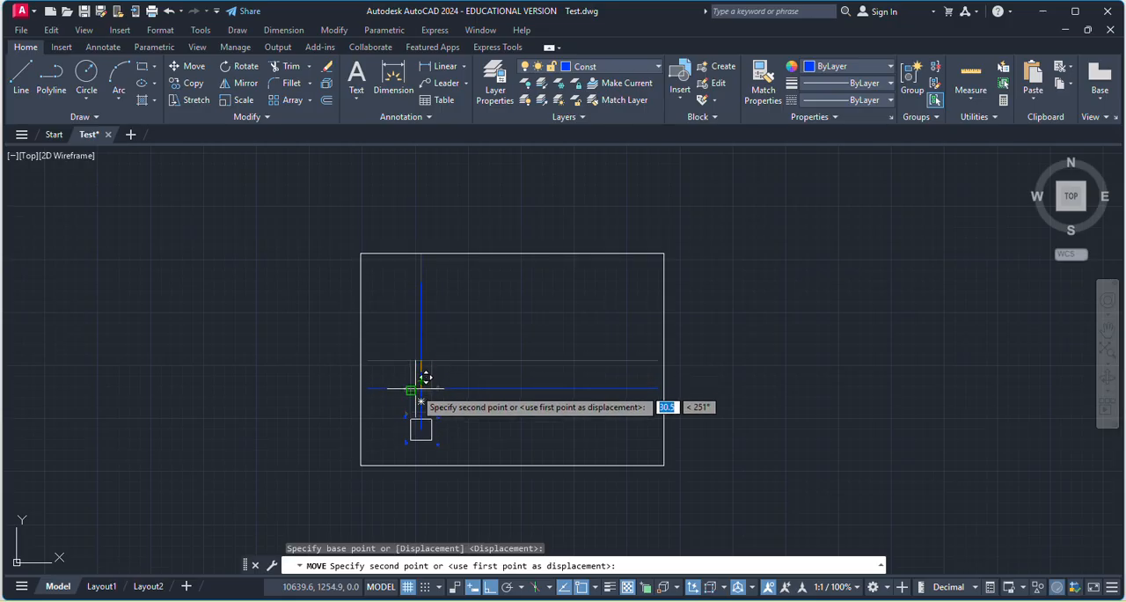
key("Escape")
scroll(437, 381, "down", 5)
scroll(426, 451, "up", 6)
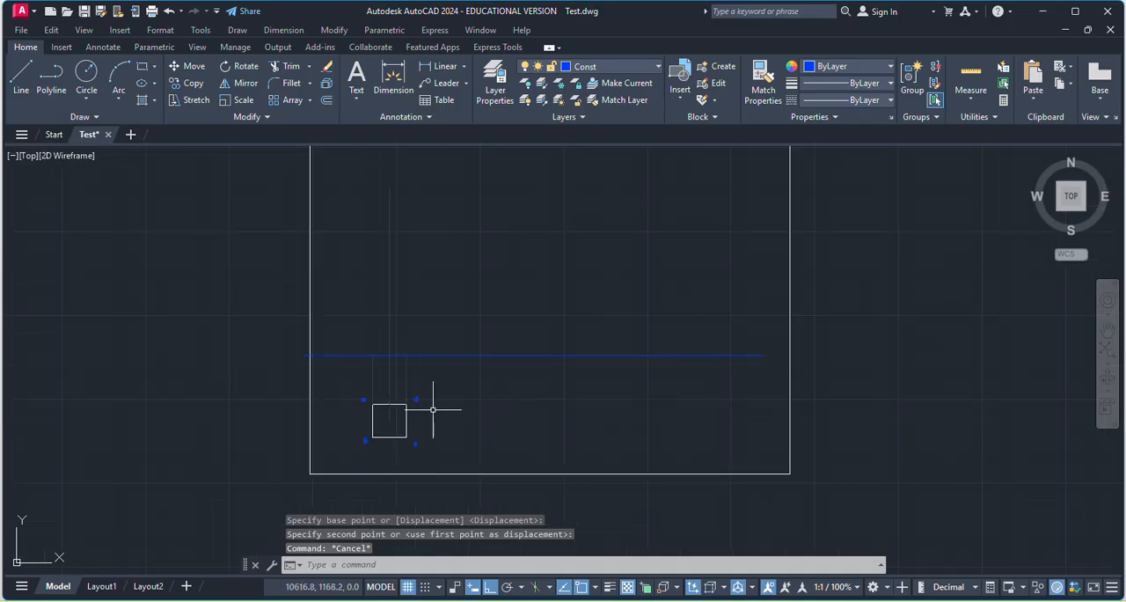
key("Escape")
Draw short horizontal lines to the right and left from the upper end of the 100-long vertical line.
left_click(21, 79)
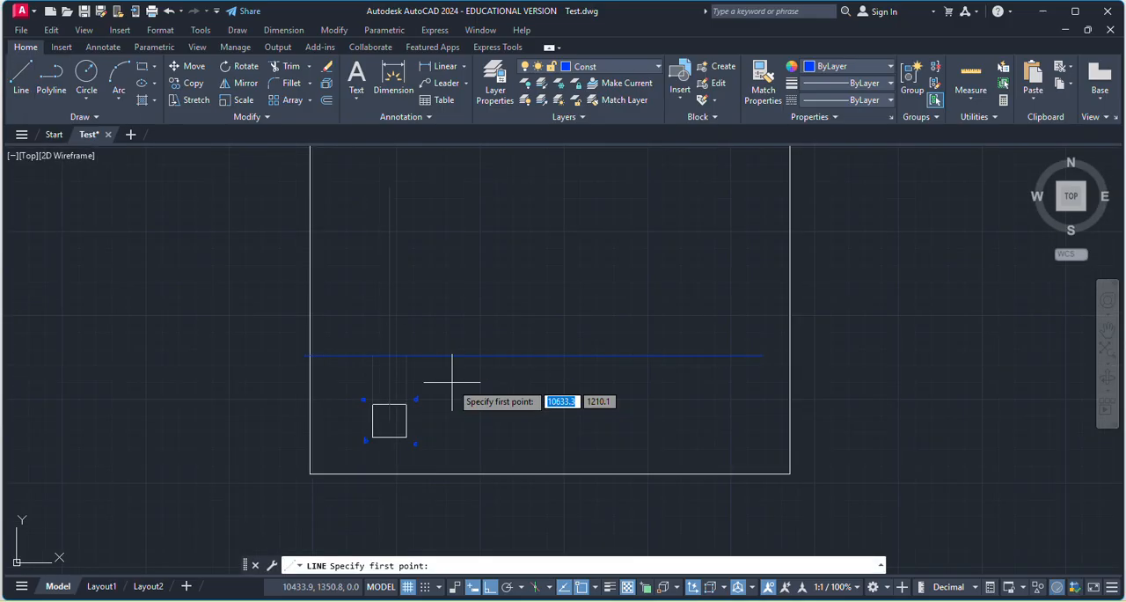
left_click(390, 188)
left_click(440, 189)
key("Return")
key("Return")
left_click(389, 187)
left_click(351, 187)
key("Return")
key("Return")
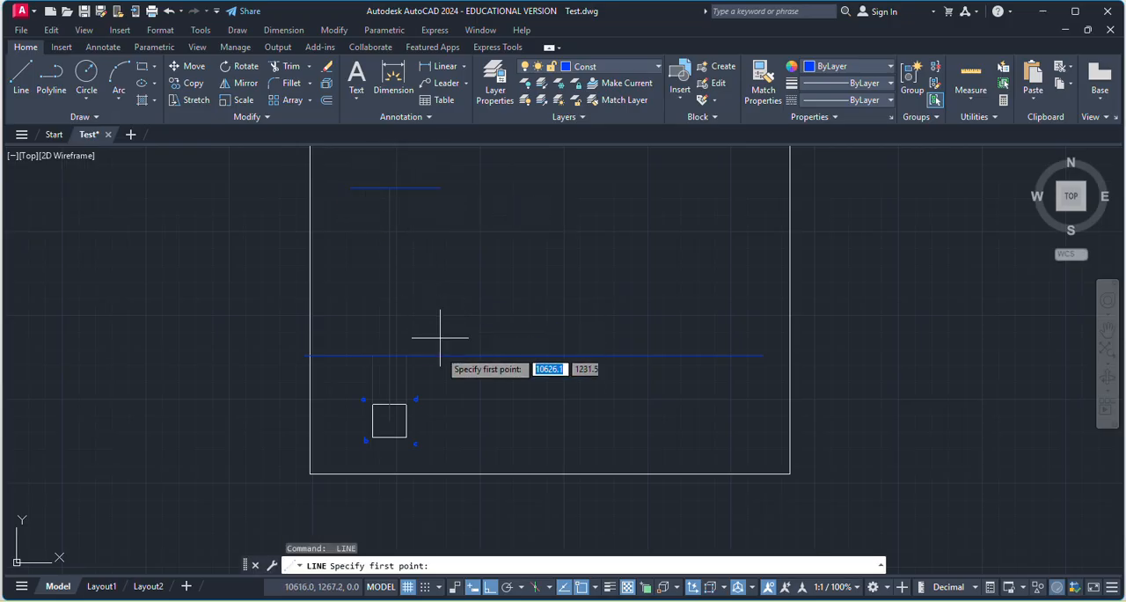
Draw the front view's two vertical edges from the reference line to the top line, plus its base edge between them.
left_click(405, 356)
left_click(408, 186)
key("Return")
key("Return")
left_click(372, 355)
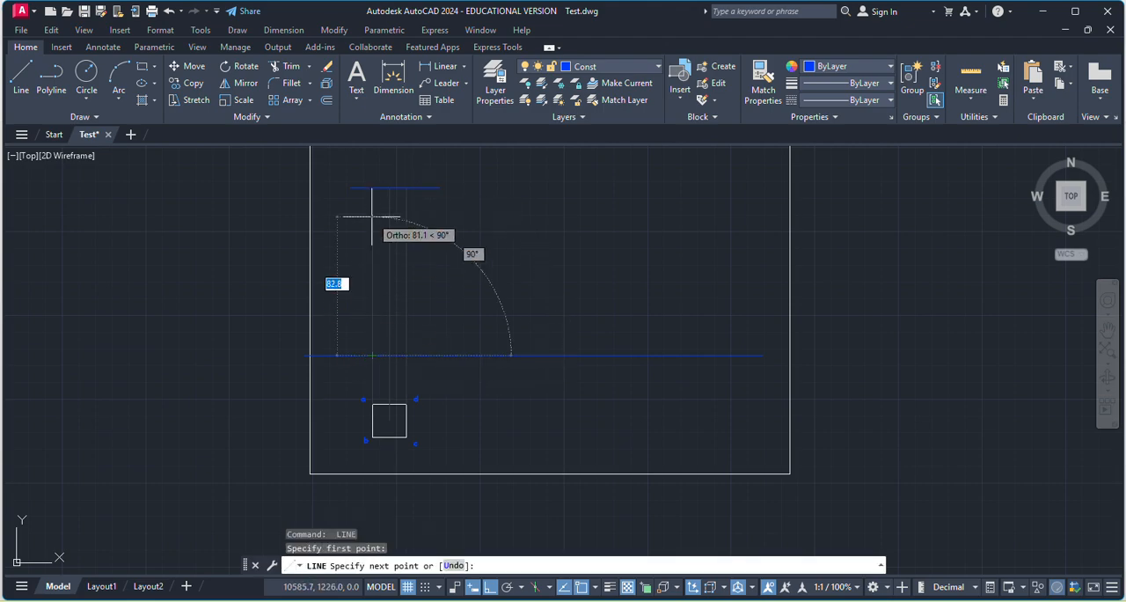
left_click(372, 188)
key("Return")
key("Return")
left_click(372, 355)
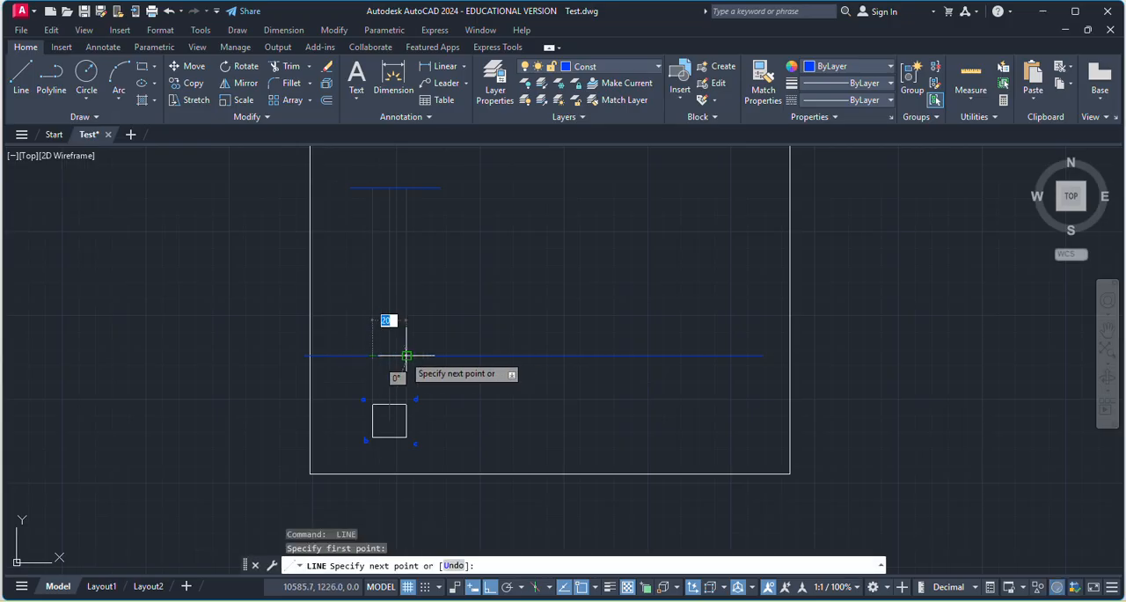
key("Escape")
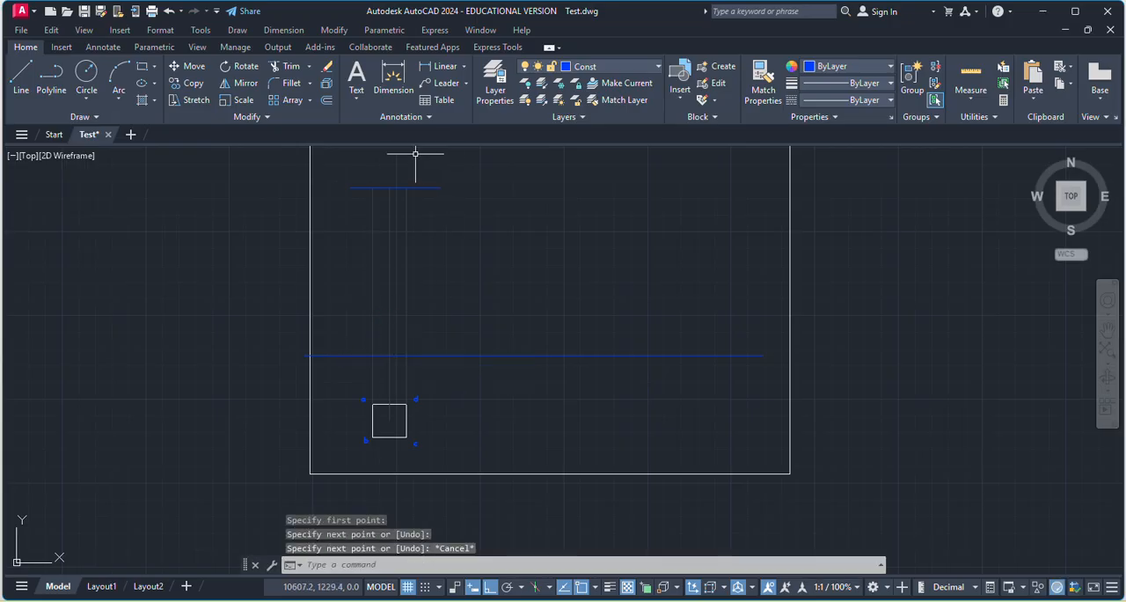
left_click(405, 220)
left_click(389, 187)
left_click(372, 211)
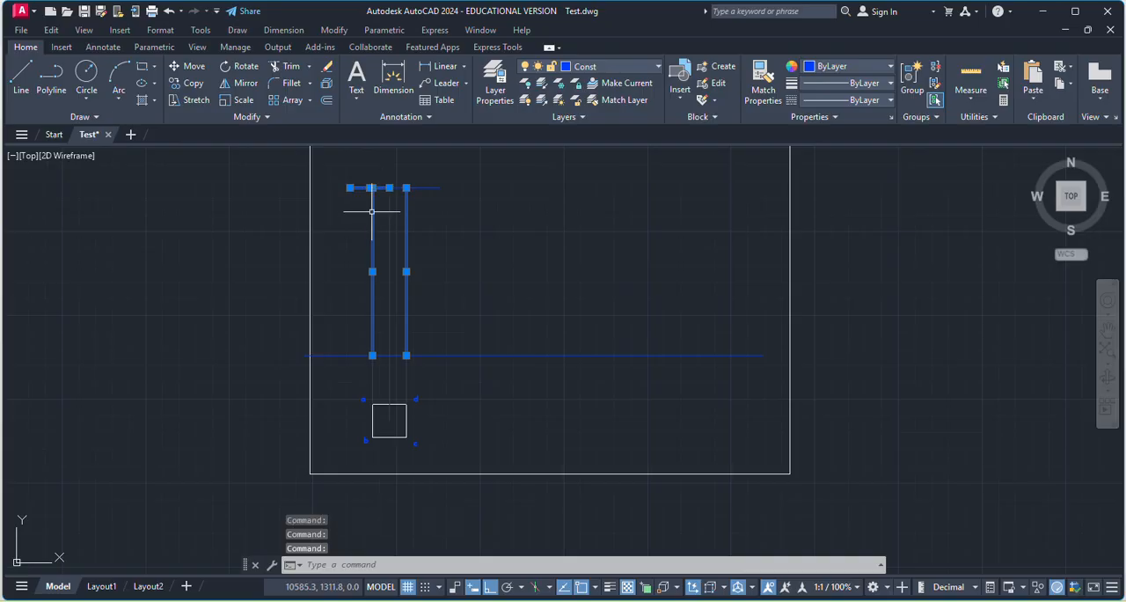
left_click(384, 354)
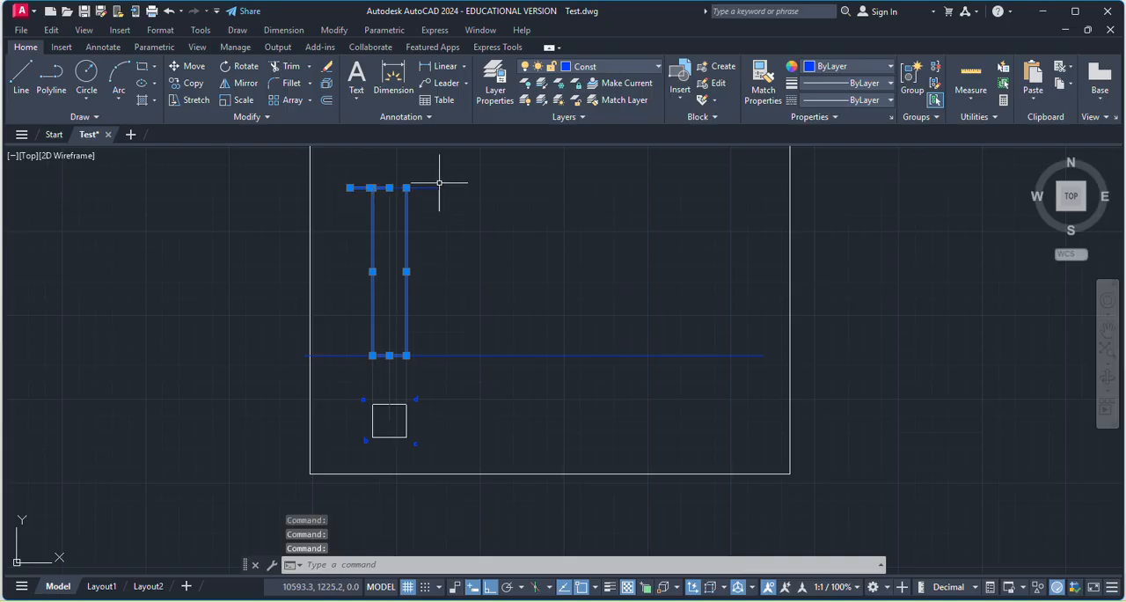
key("Escape")
Trim the parts of the top line that overhang the front view's two vertical edges.
left_click(286, 66)
mouse_move(467, 204)
left_mouse_down()
mouse_move(414, 176)
mouse_move(370, 177)
left_mouse_up()
left_click(370, 177)
key("Escape")
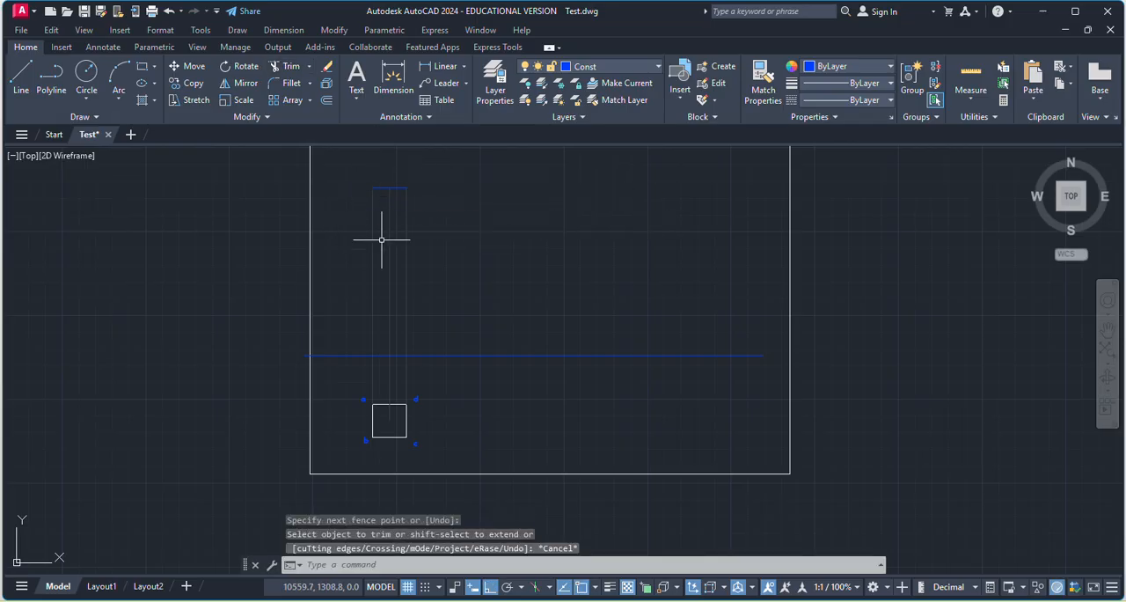
left_click(406, 307)
left_click(390, 355)
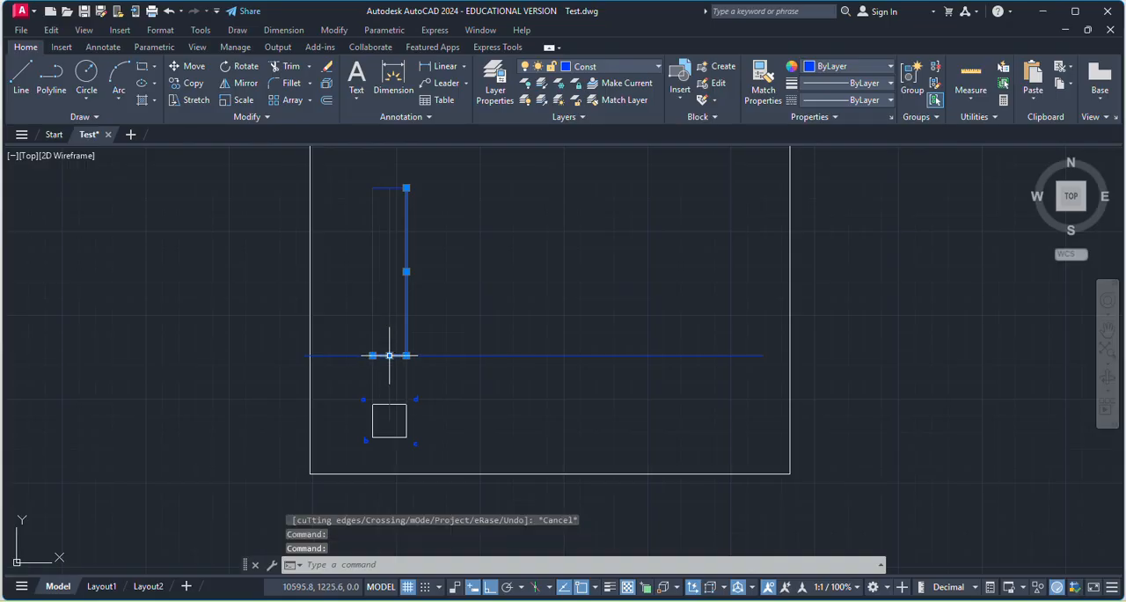
left_click(372, 299)
left_click(401, 182)
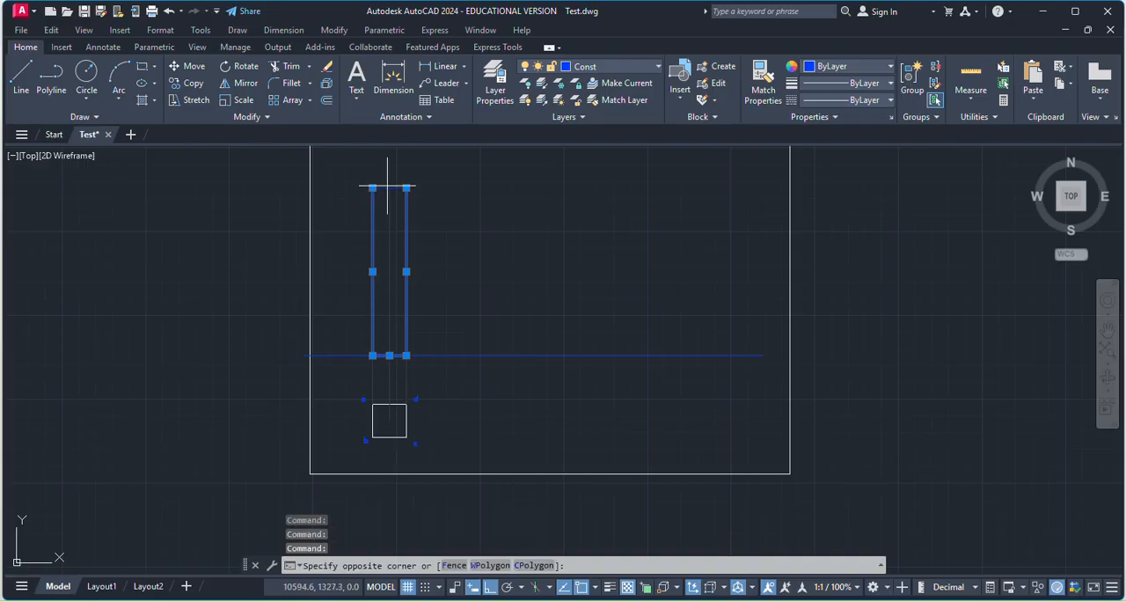
left_click(392, 181)
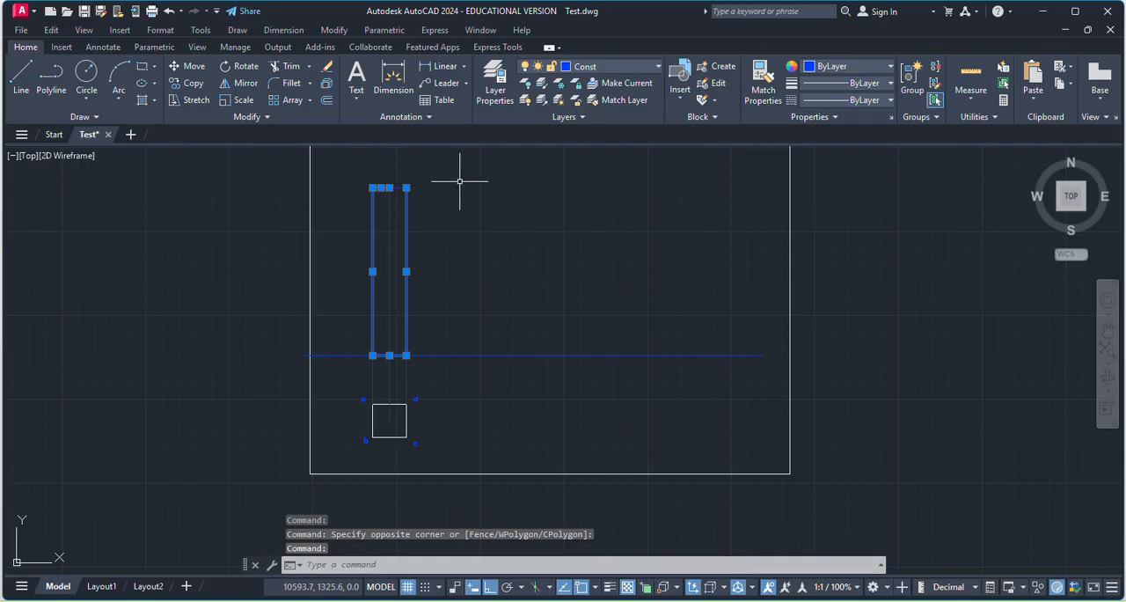
key("Escape")
Assign the front view's top, side and base edges to the MainD layer.
scroll(398, 179, "up", 2)
left_click(383, 220)
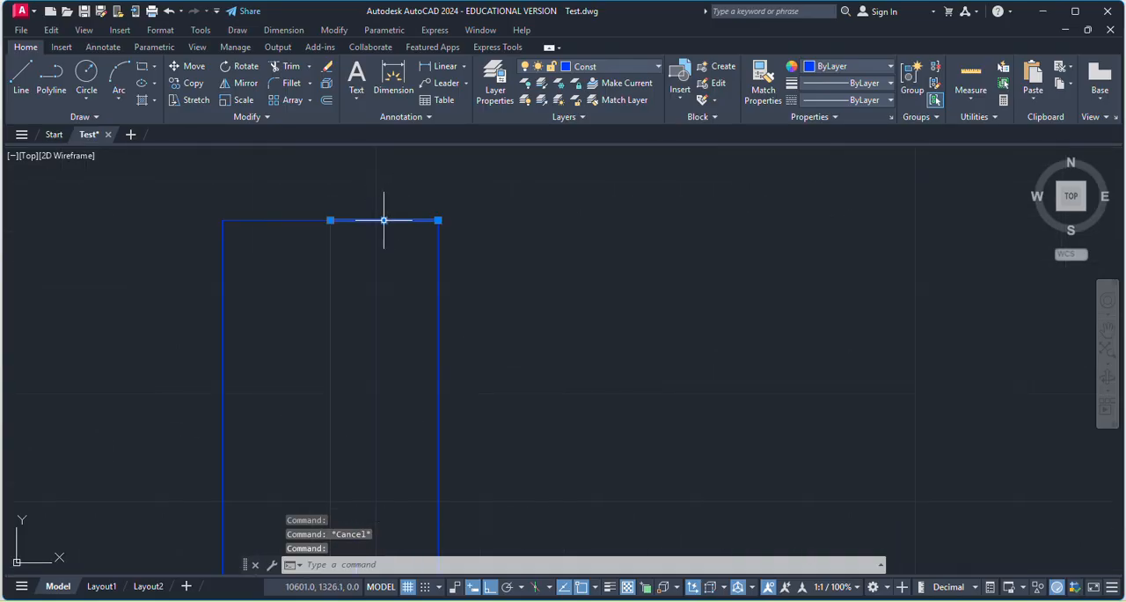
left_click(303, 220)
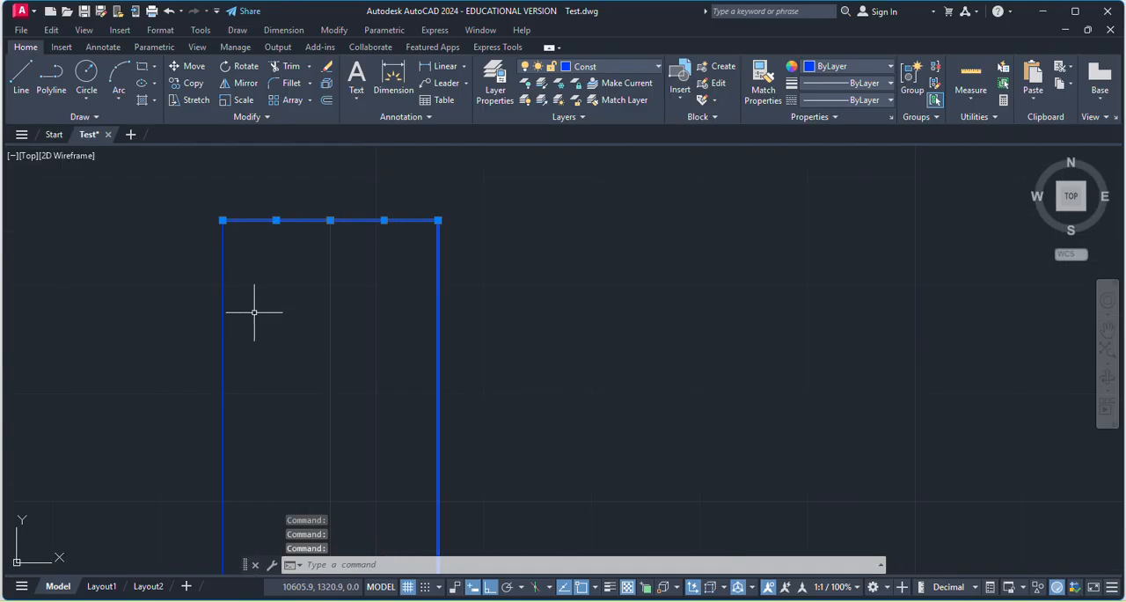
left_click(225, 301)
scroll(269, 308, "down", 4)
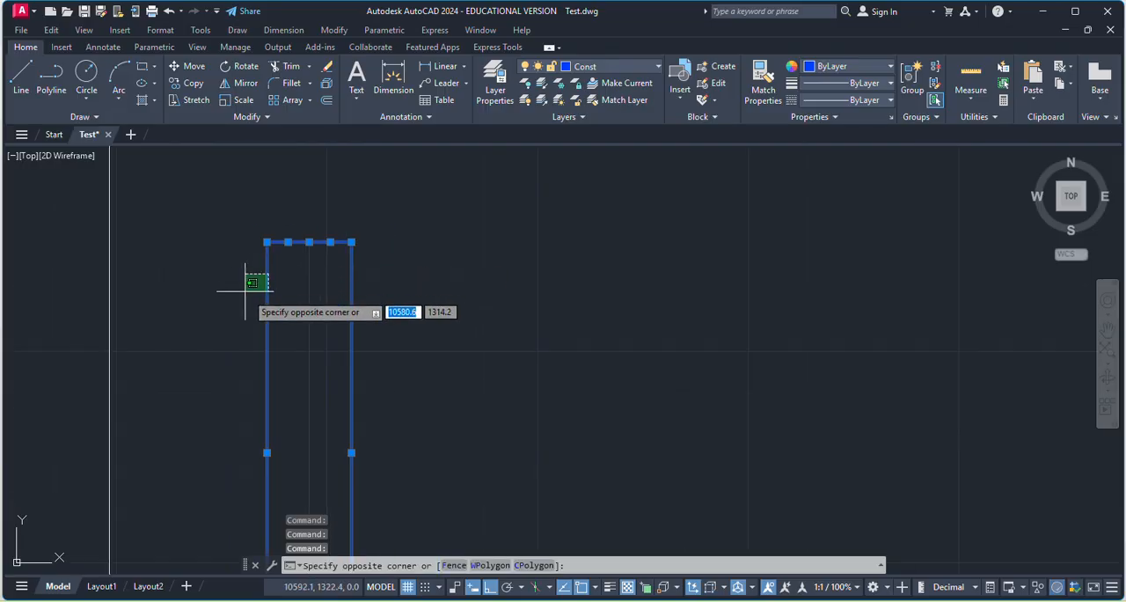
scroll(323, 275, "down", 4)
scroll(303, 431, "up", 7)
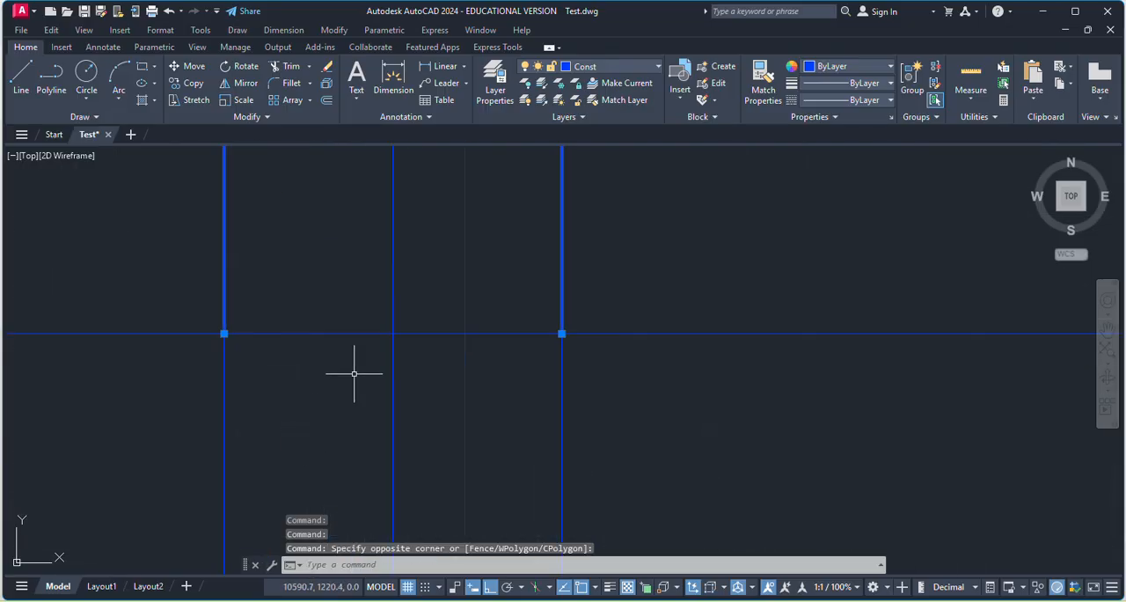
left_click(361, 341)
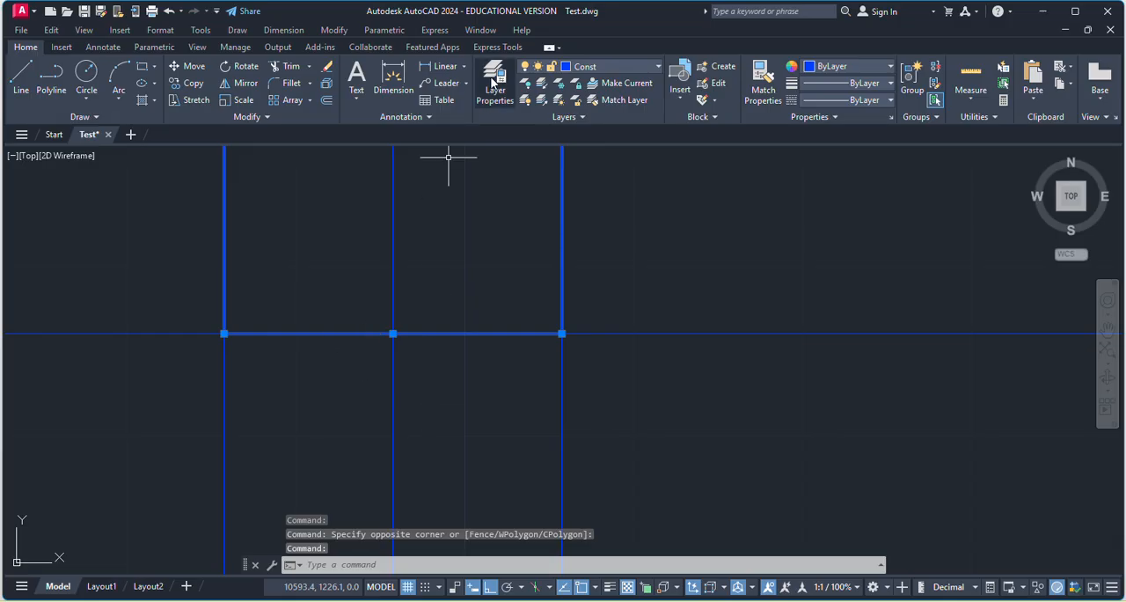
left_click(612, 66)
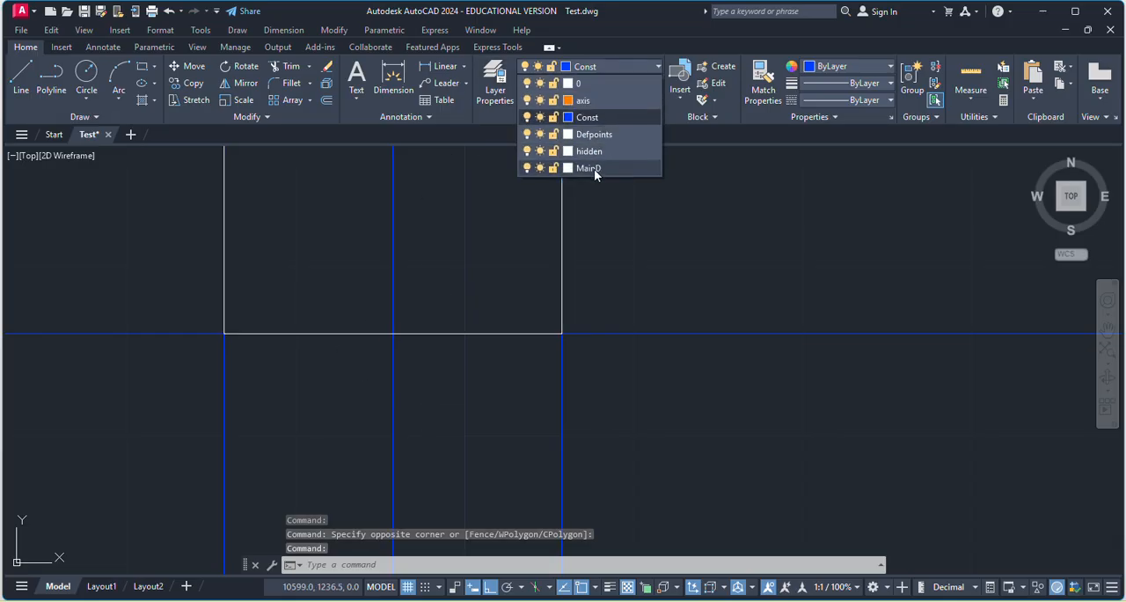
left_click(590, 168)
key("Escape")
Assign the text labels a, b, c and d around the square to the MainD layer.
scroll(545, 337, "down", 3)
scroll(541, 337, "down", 2)
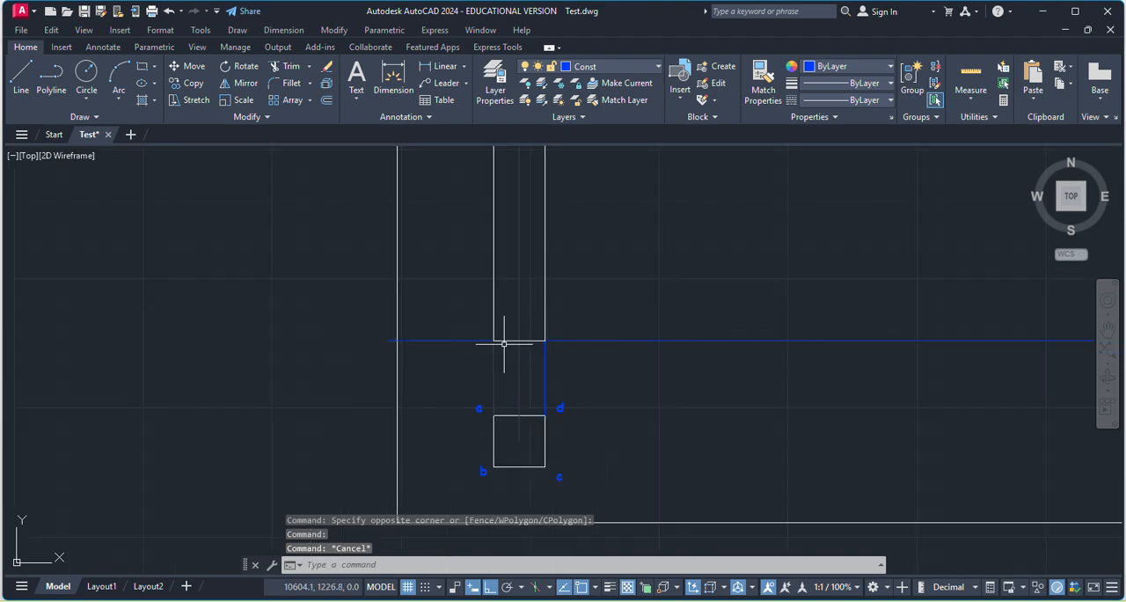
left_click(482, 471)
left_click(560, 406)
left_click(559, 477)
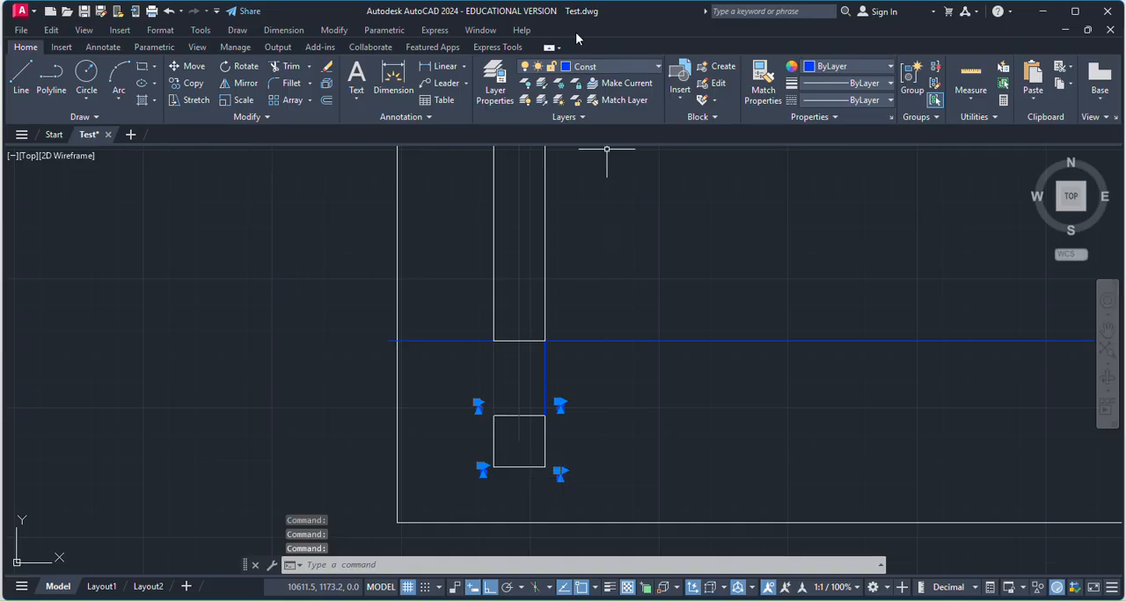
left_click(648, 68)
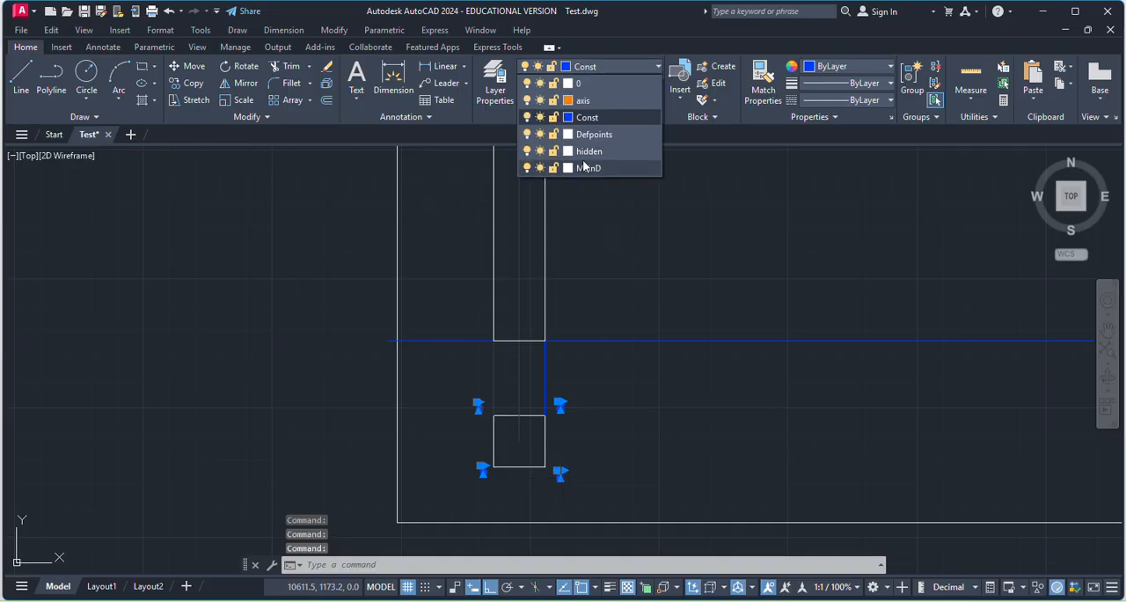
left_click(593, 170)
scroll(515, 340, "up", 4)
scroll(465, 296, "down", 6)
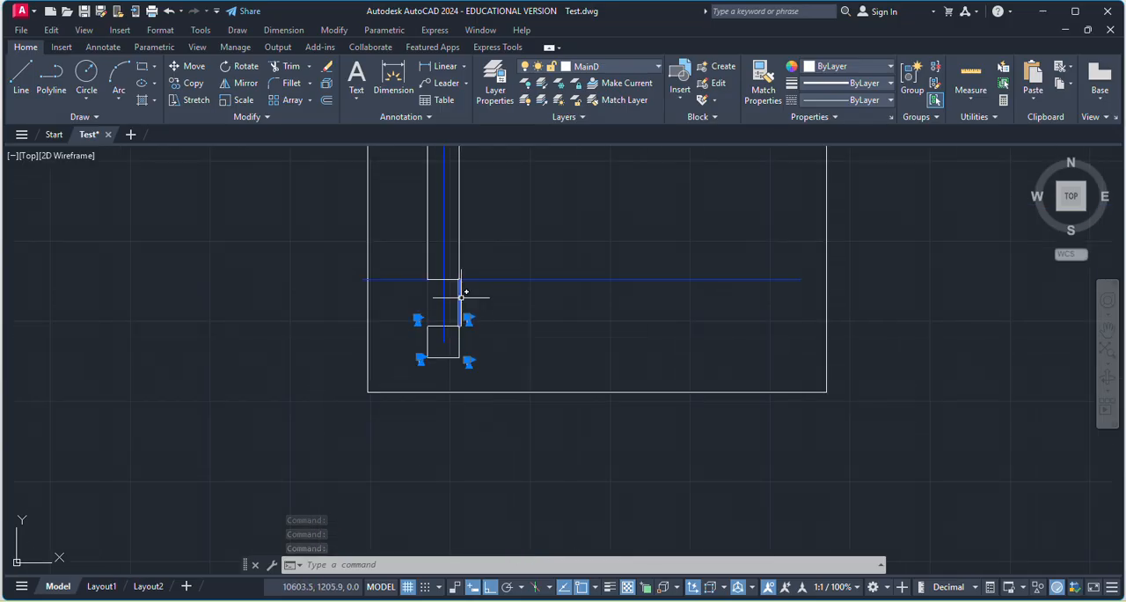
scroll(471, 325, "down", 4)
scroll(462, 264, "up", 4)
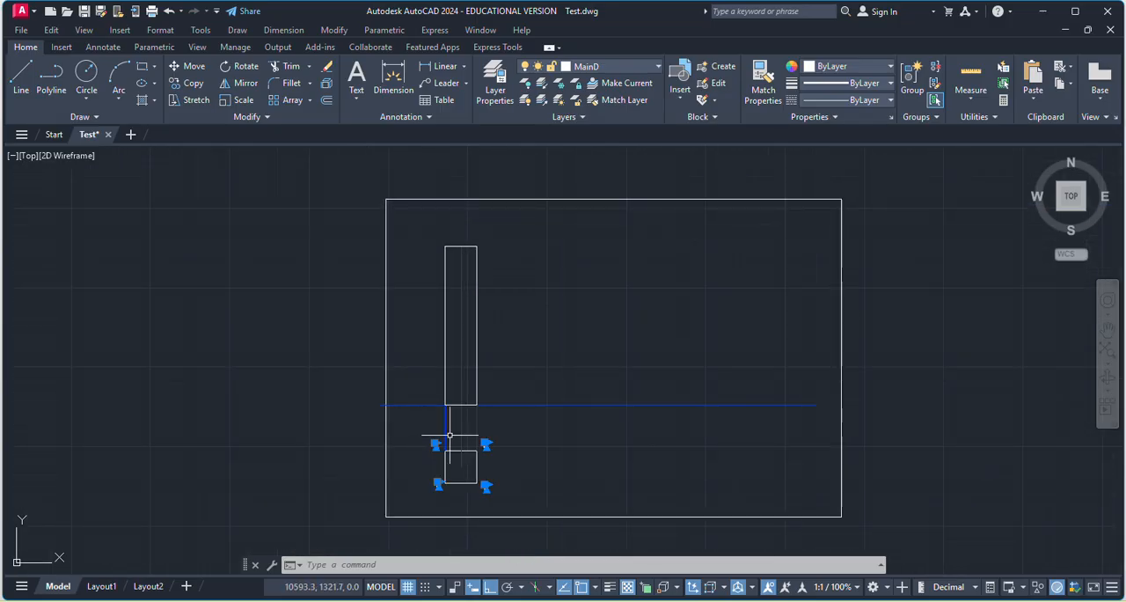
scroll(452, 422, "up", 4)
scroll(432, 378, "down", 4)
scroll(430, 374, "up", 4)
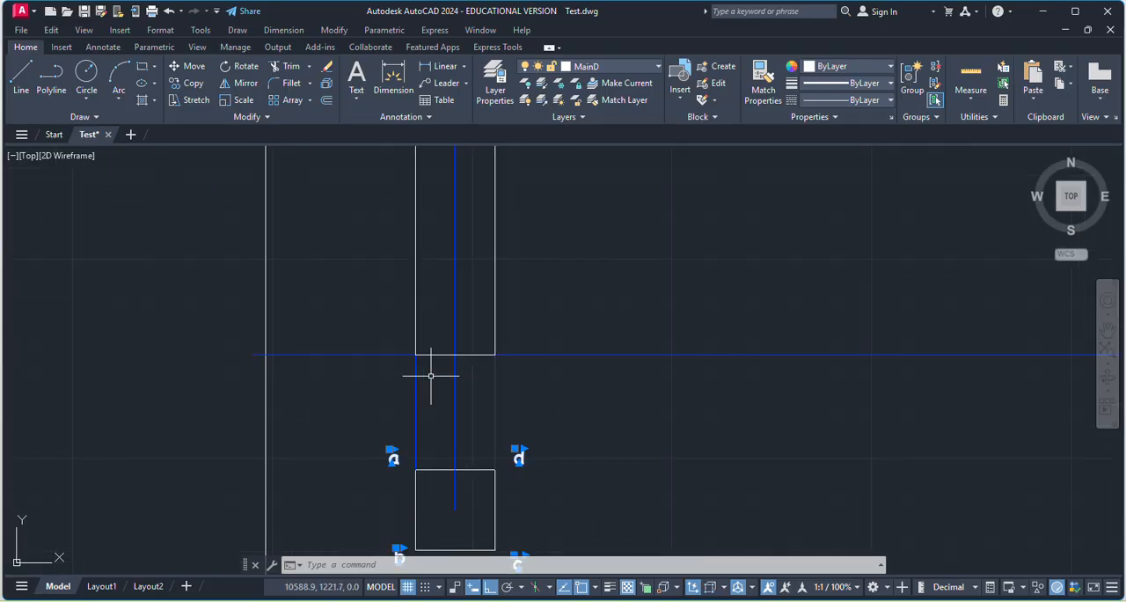
key("Escape")
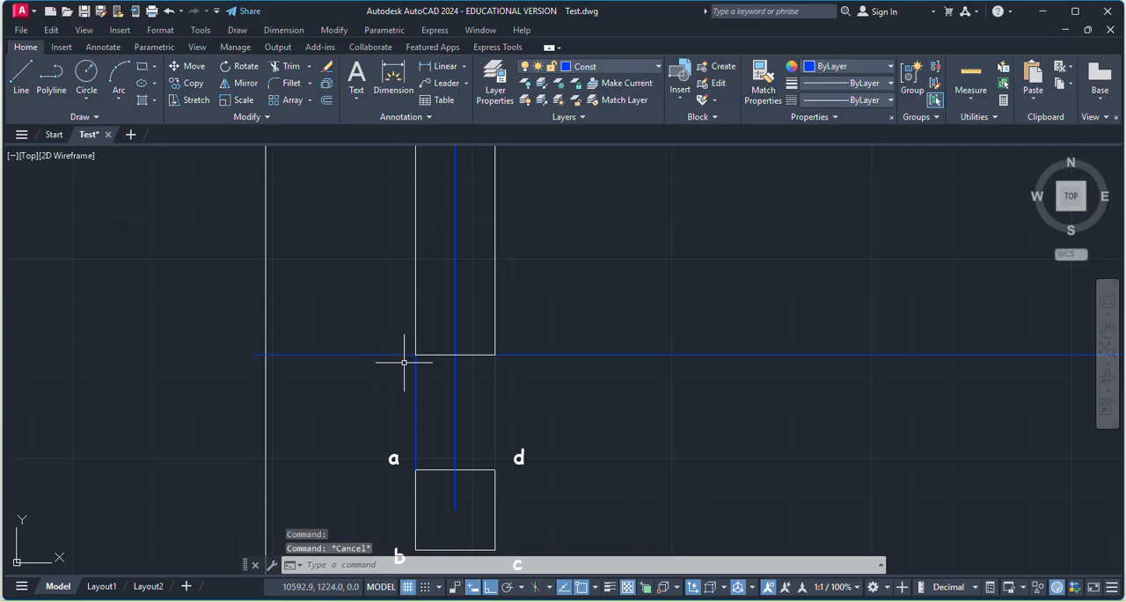
scroll(380, 355, "down", 2)
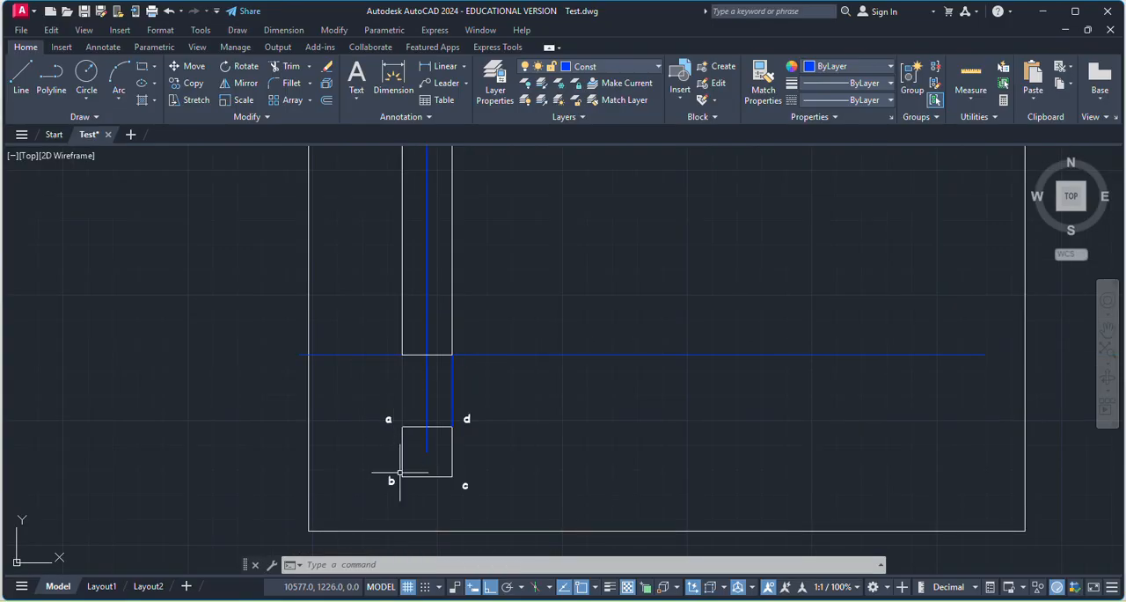
Add the text labels a' and b' above and below the reference line at the front view's lower-left corner.
scroll(405, 400, "up", 4)
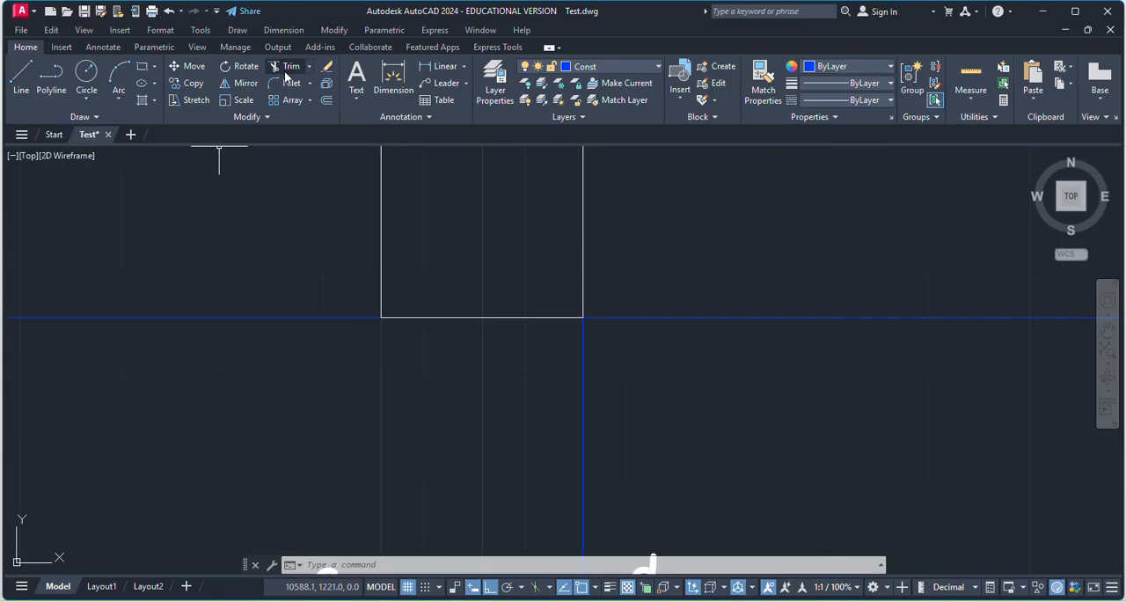
left_click(356, 77)
left_click(323, 283)
left_click(349, 294)
type("a'")
left_click(318, 331)
key("space")
left_click(338, 342)
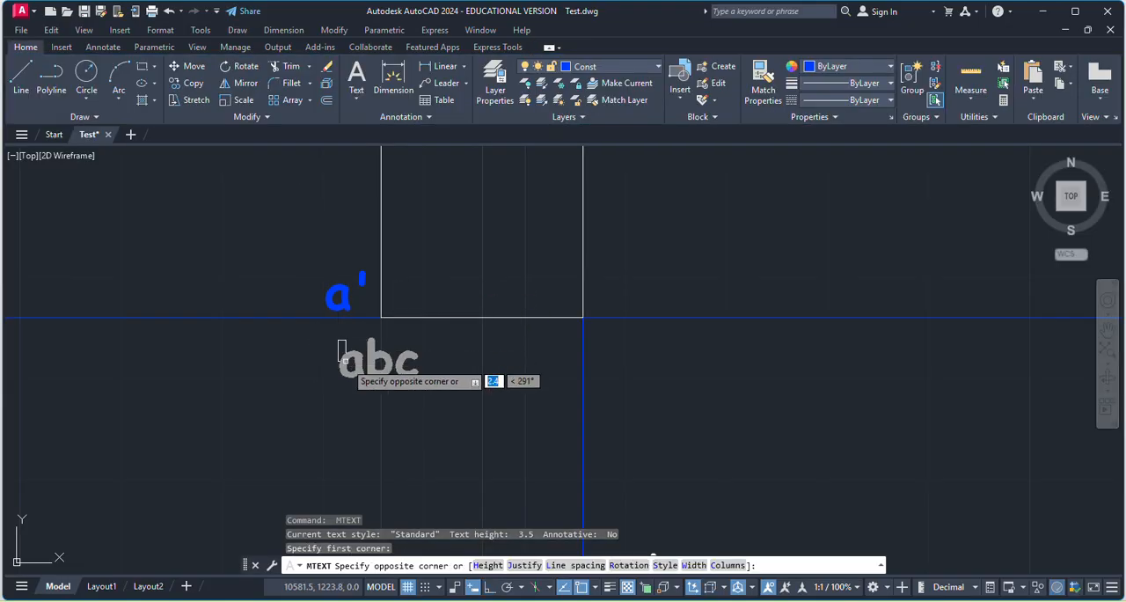
left_click(353, 365)
type("b'")
left_click(299, 398)
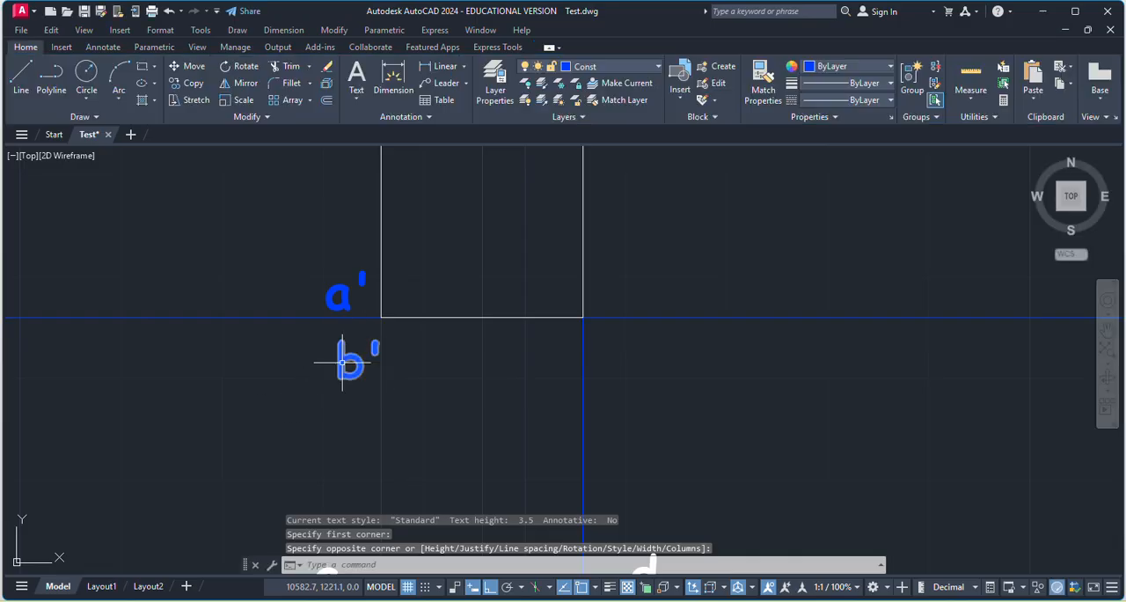
Assign the text labels a' and b' to the MainD layer.
left_click(608, 67)
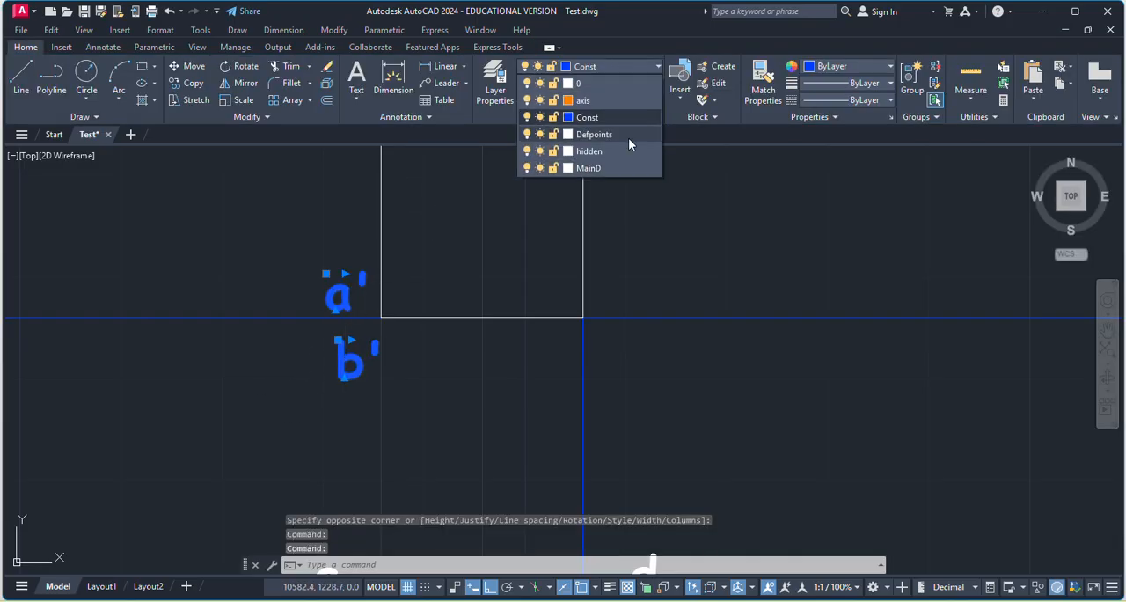
left_click(630, 116)
key("Escape")
scroll(596, 303, "down", 4)
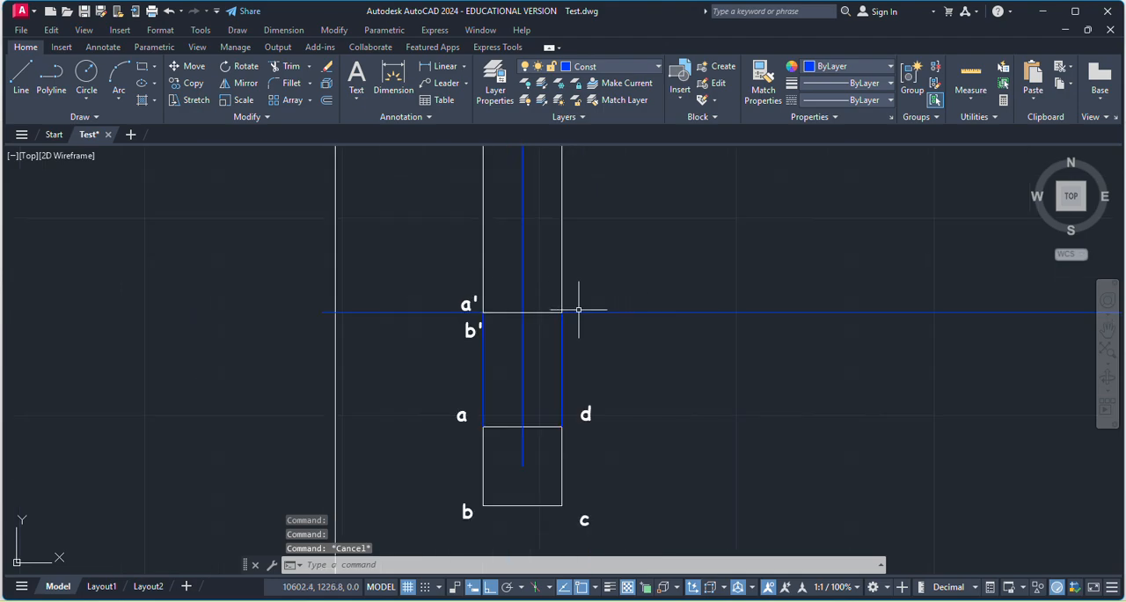
Add the text labels d' and c' above and below the reference line at the front view's lower-right corner.
key("Return")
left_click(578, 286)
left_click(598, 291)
type("d'")
left_click(633, 271)
key("Return")
left_click(578, 323)
left_click(591, 336)
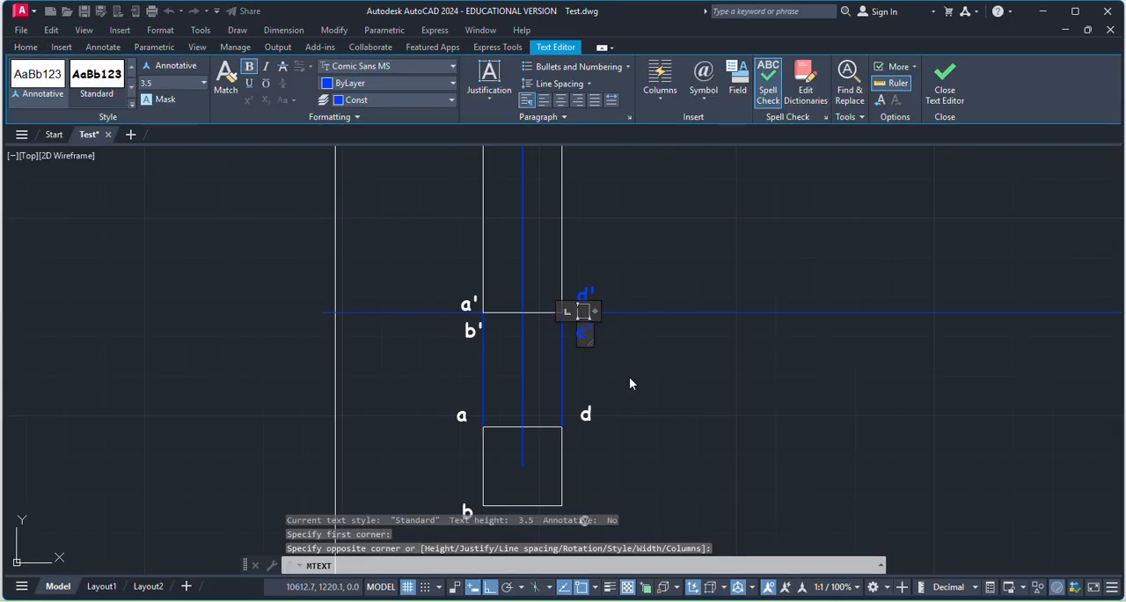
left_click(630, 369)
Assign the text labels d' and c' to the MainD layer.
left_click(580, 326)
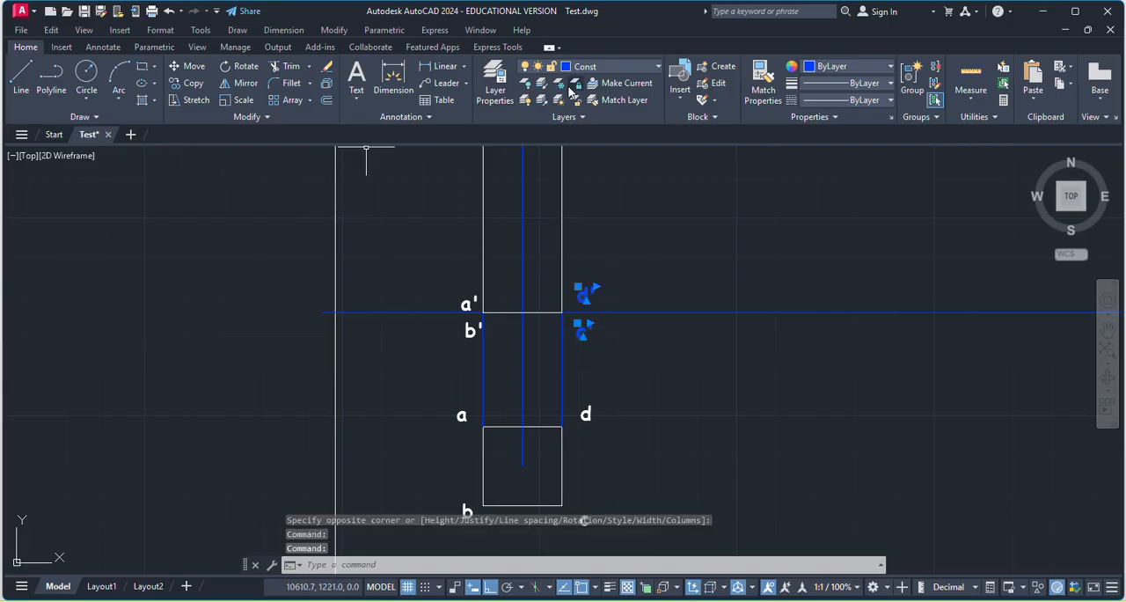
left_click(615, 69)
left_click(600, 168)
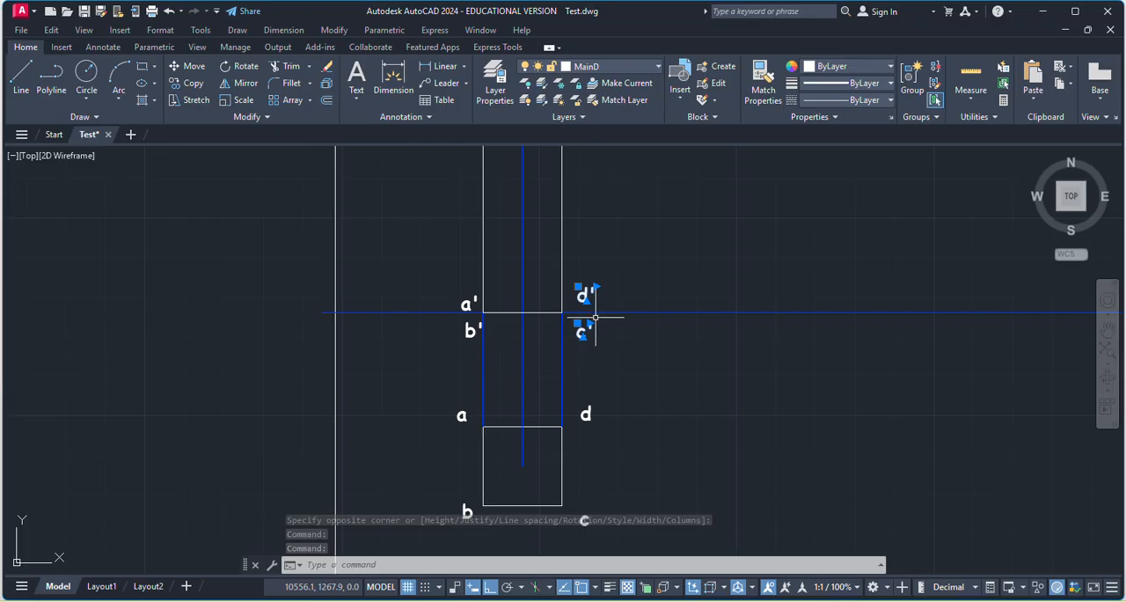
key("Escape")
scroll(568, 348, "down", 4)
scroll(572, 402, "up", 2)
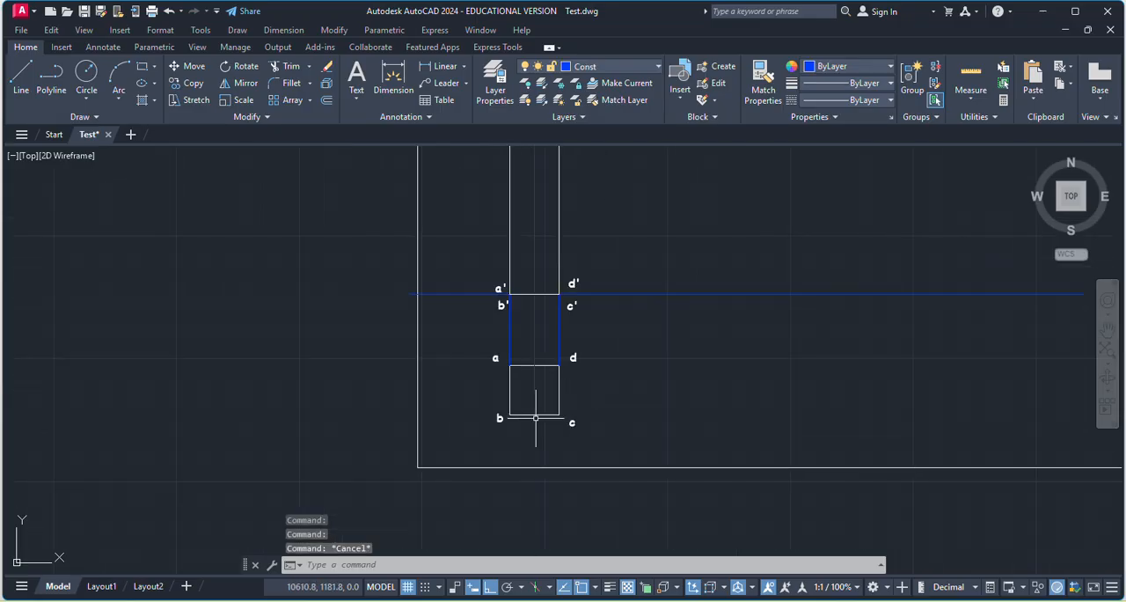
scroll(571, 369, "down", 2)
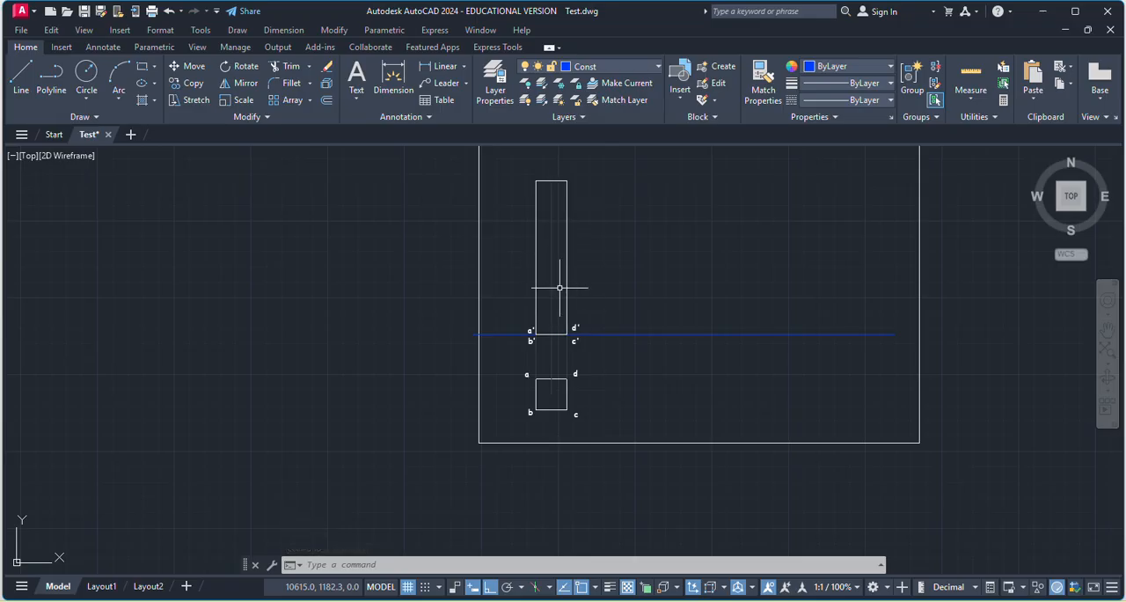
scroll(572, 202, "up", 3)
scroll(532, 189, "down", 3)
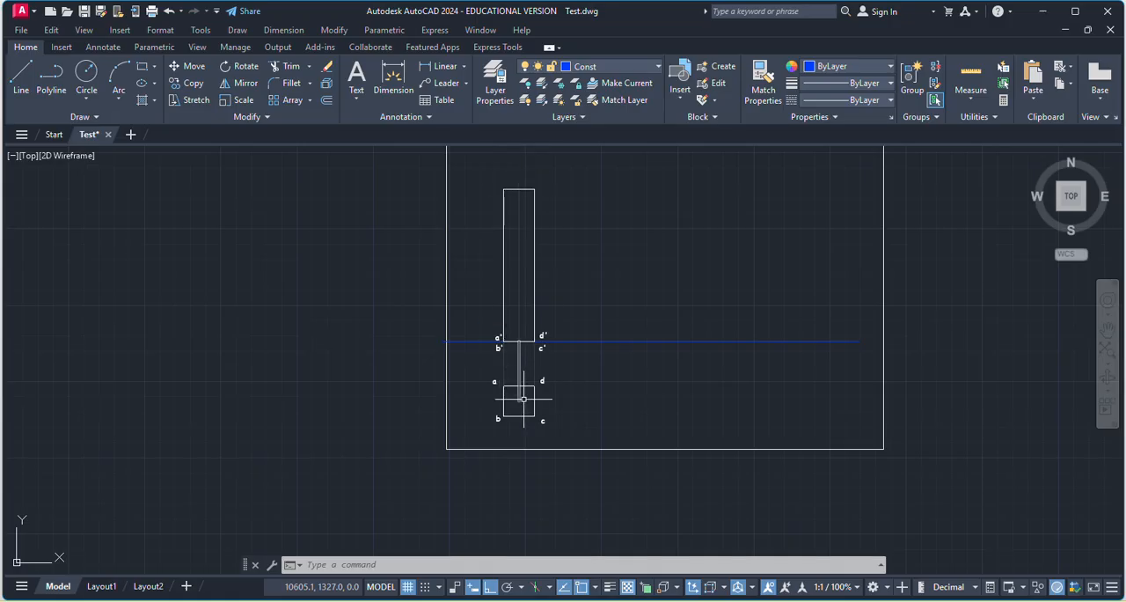
scroll(533, 416, "up", 2)
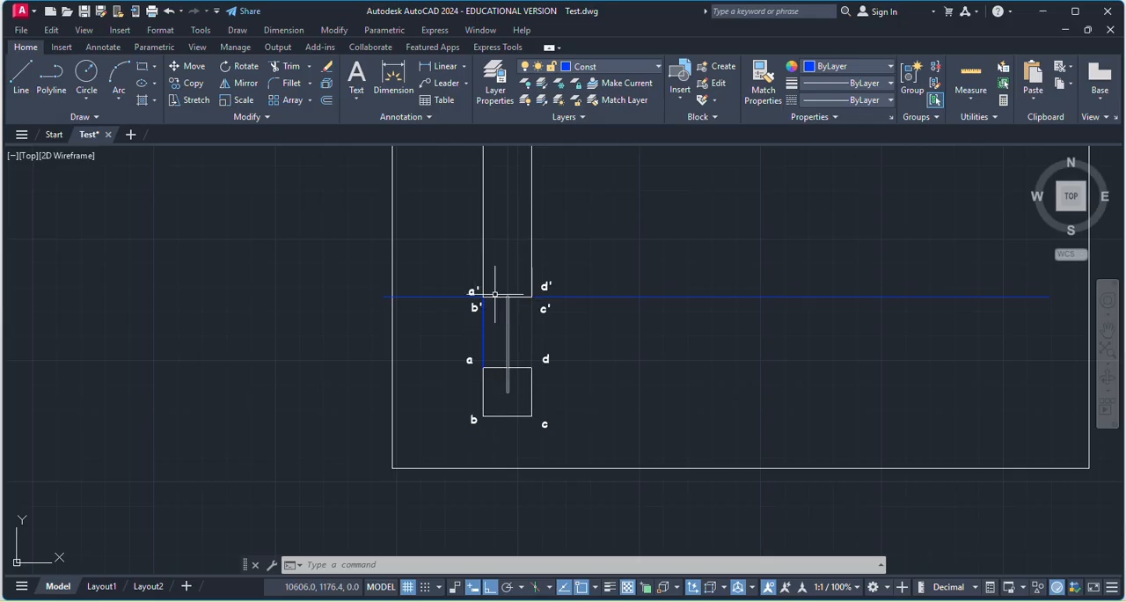
scroll(479, 311, "down", 4)
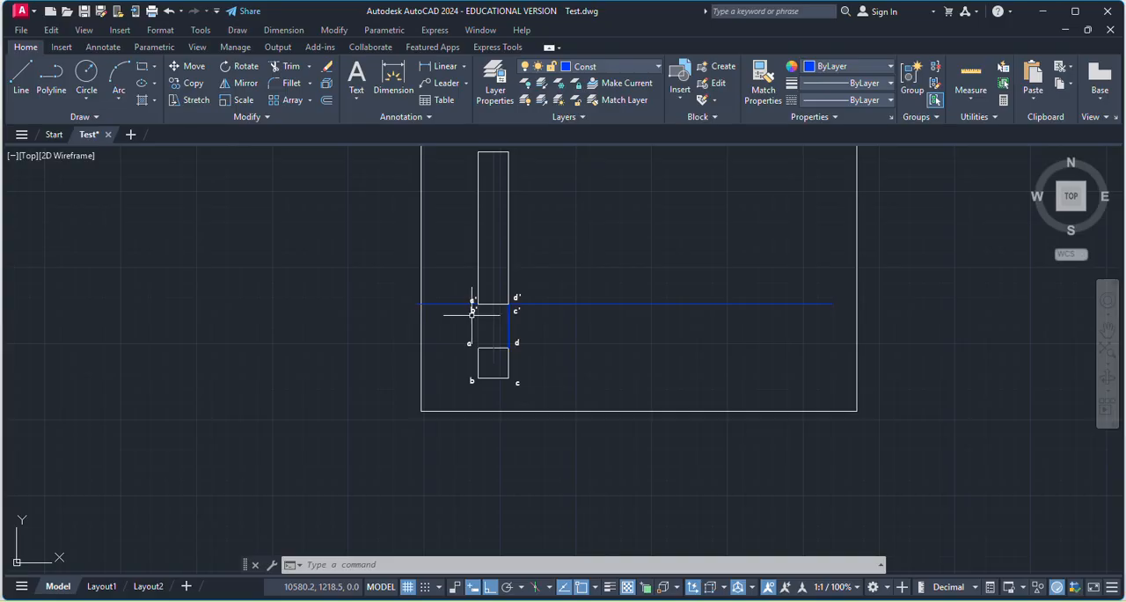
scroll(533, 249, "up", 2)
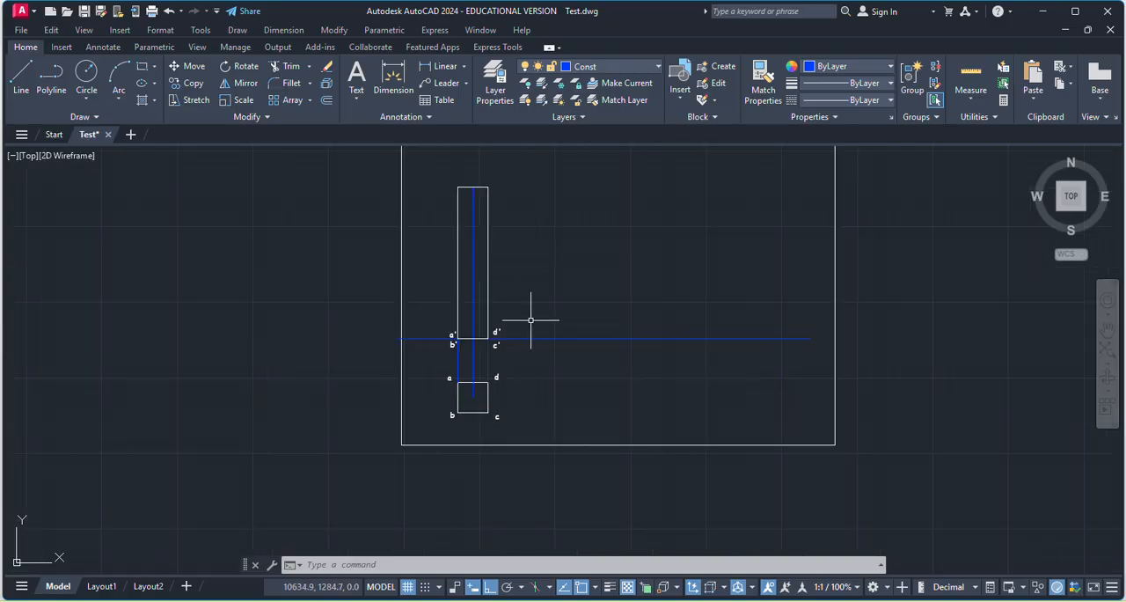
Add linear dimensions for the front view's height, placed on its left side, and for the square's bottom edge bc, placed below it.
left_click(393, 81)
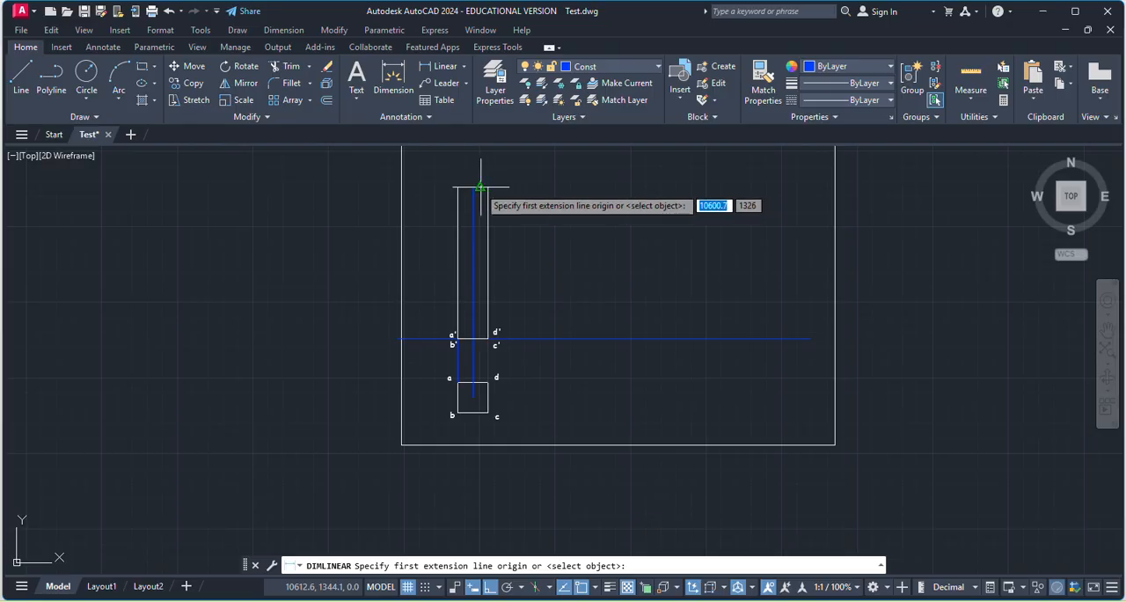
left_click(479, 187)
left_click(430, 278)
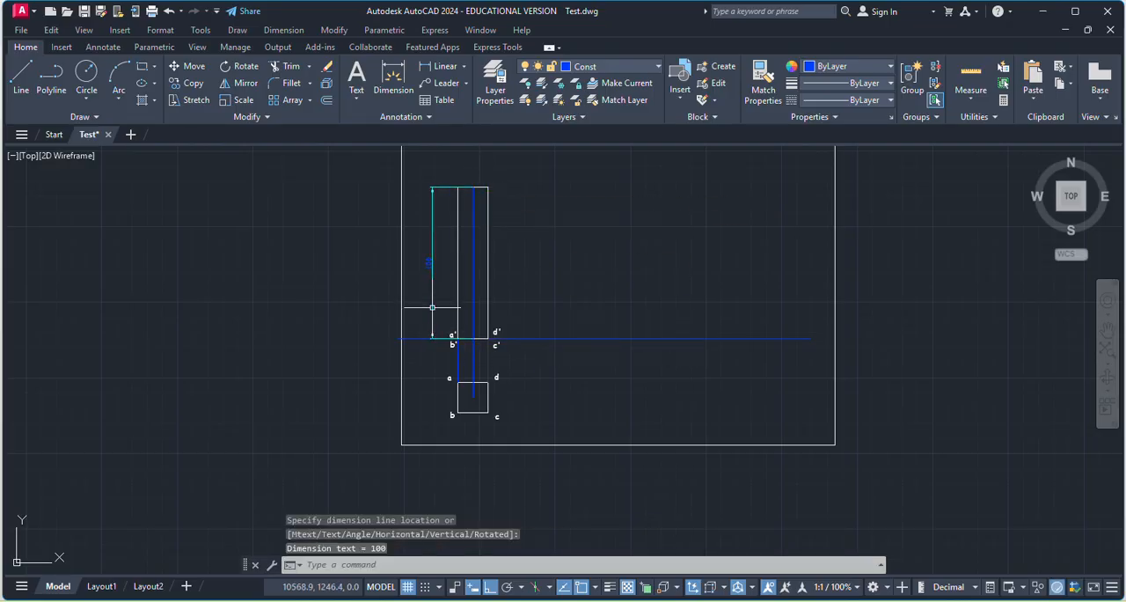
scroll(472, 409, "up", 4)
key("Return")
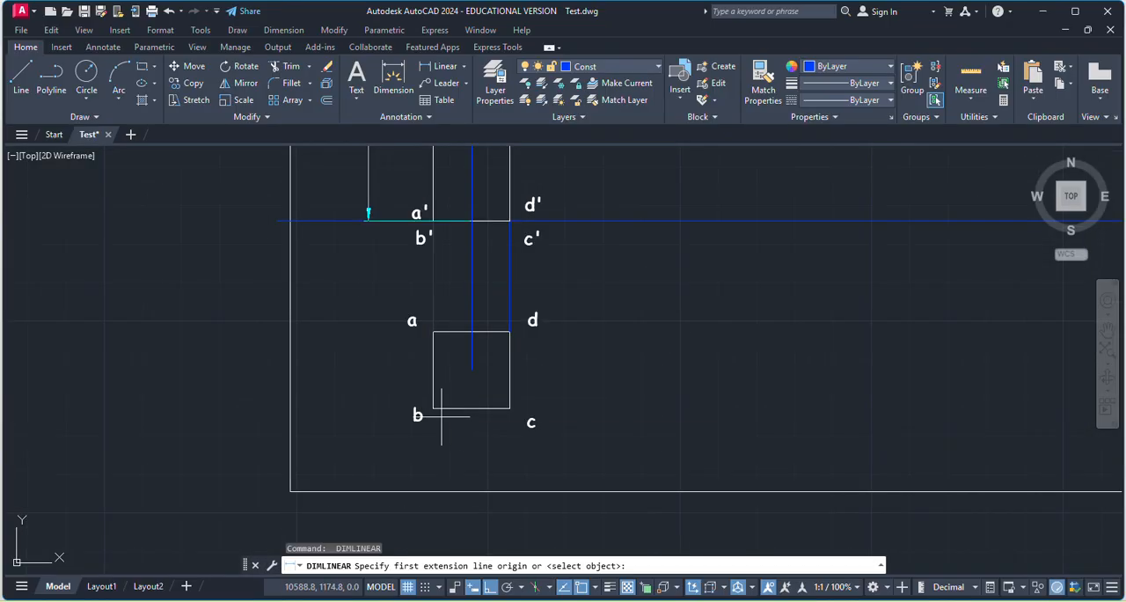
left_click(434, 408)
left_click(509, 407)
left_click(481, 439)
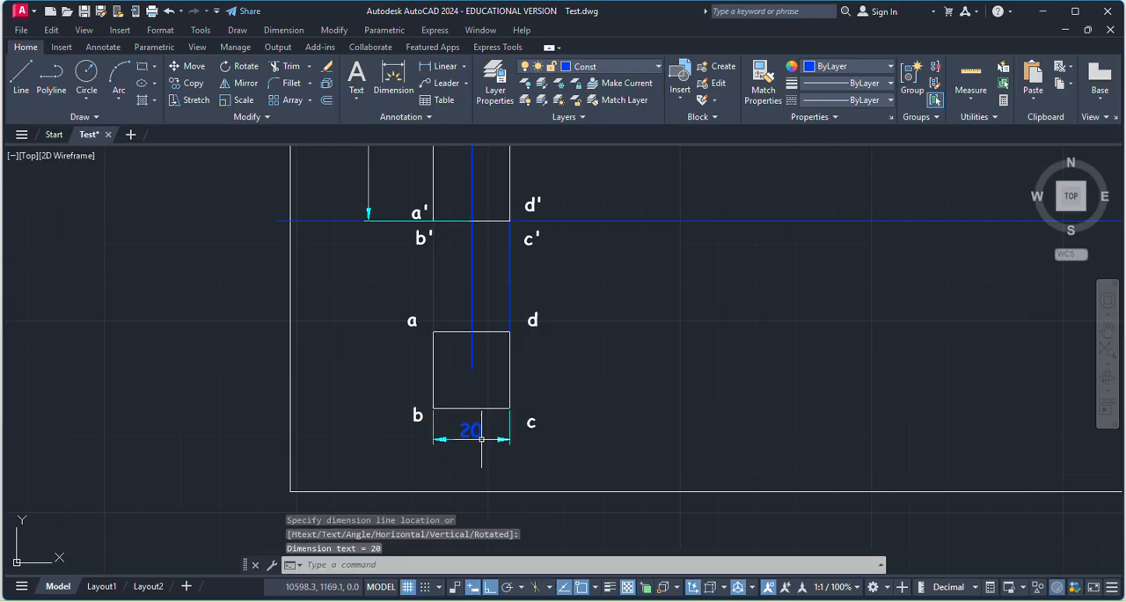
key("Escape")
Assign the height dimension and the square's edge dimension to the MainD layer.
left_click(473, 430)
scroll(519, 429, "down", 4)
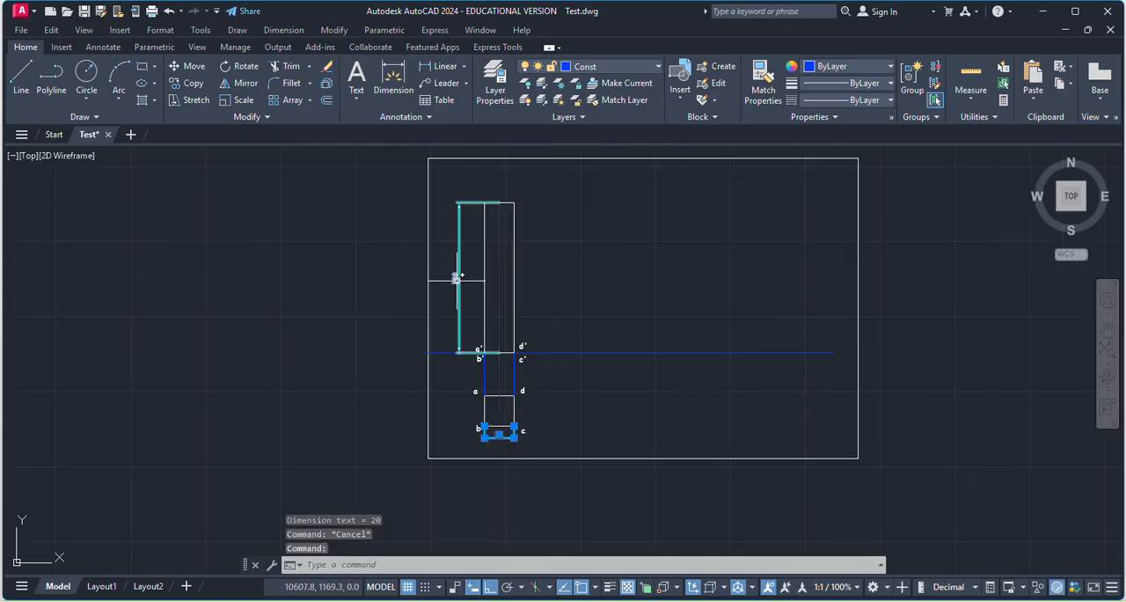
left_click(458, 278)
left_click(613, 66)
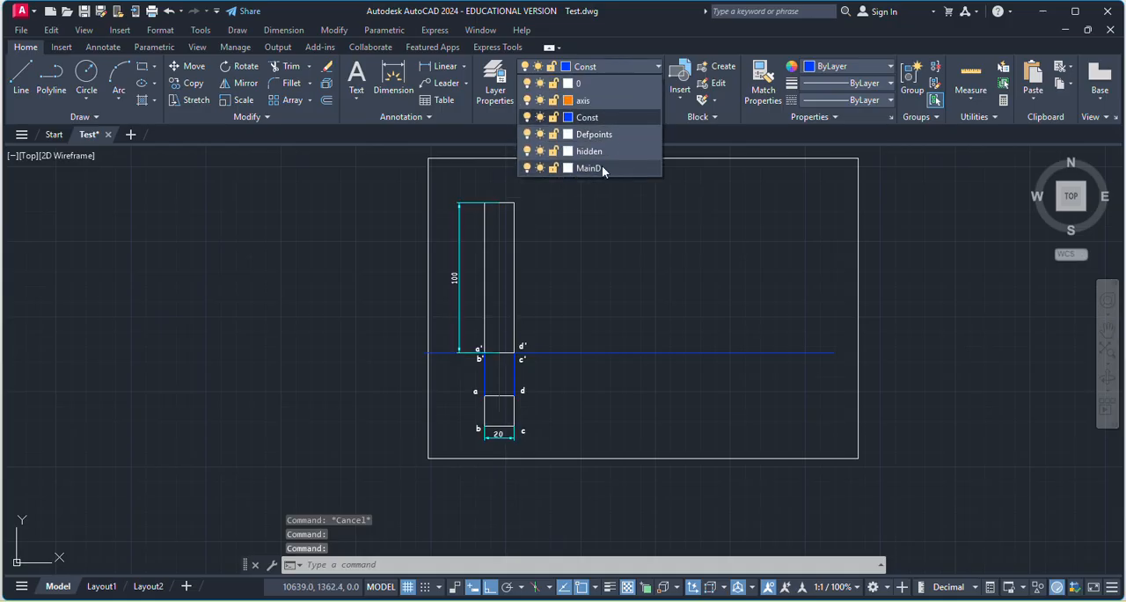
left_click(604, 168)
key("Escape")
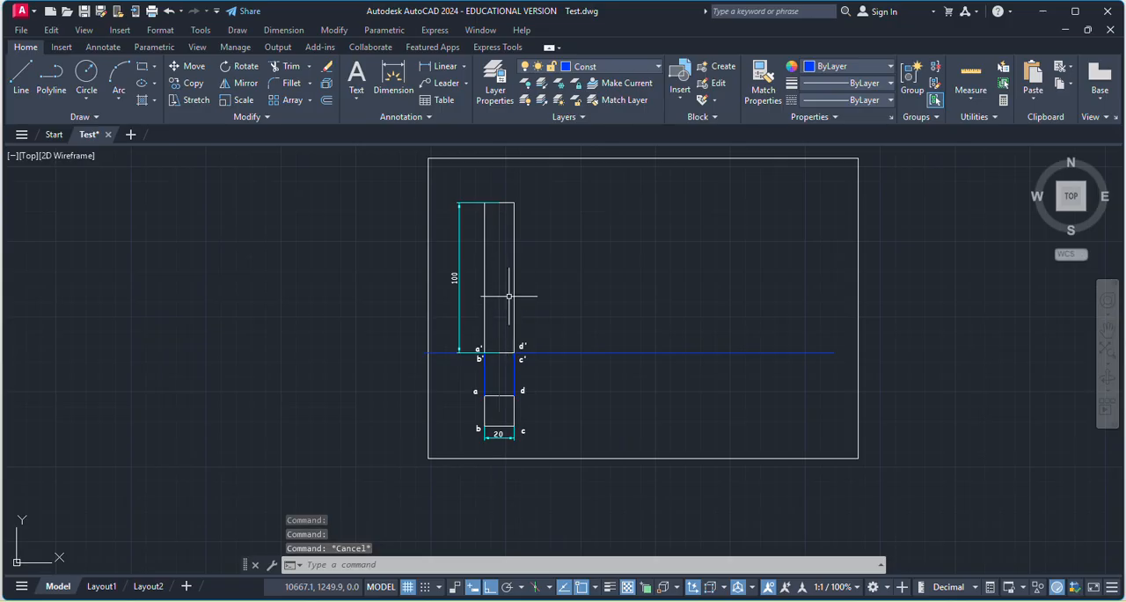
scroll(508, 453, "down", 8)
scroll(510, 456, "up", 8)
scroll(510, 455, "up", 4)
scroll(476, 464, "down", 4)
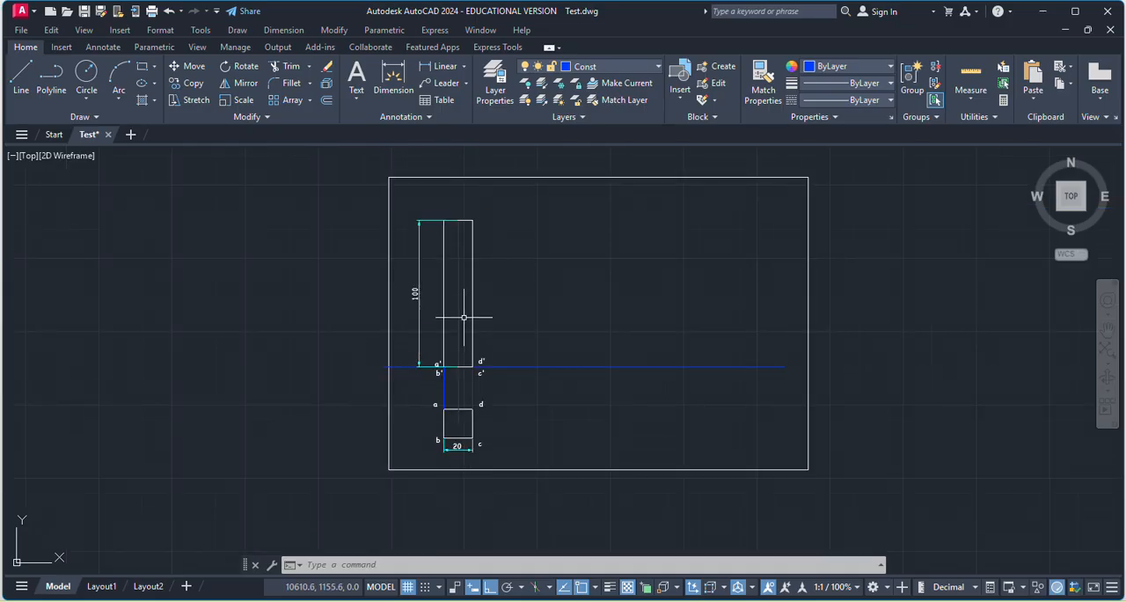
scroll(455, 435, "up", 2)
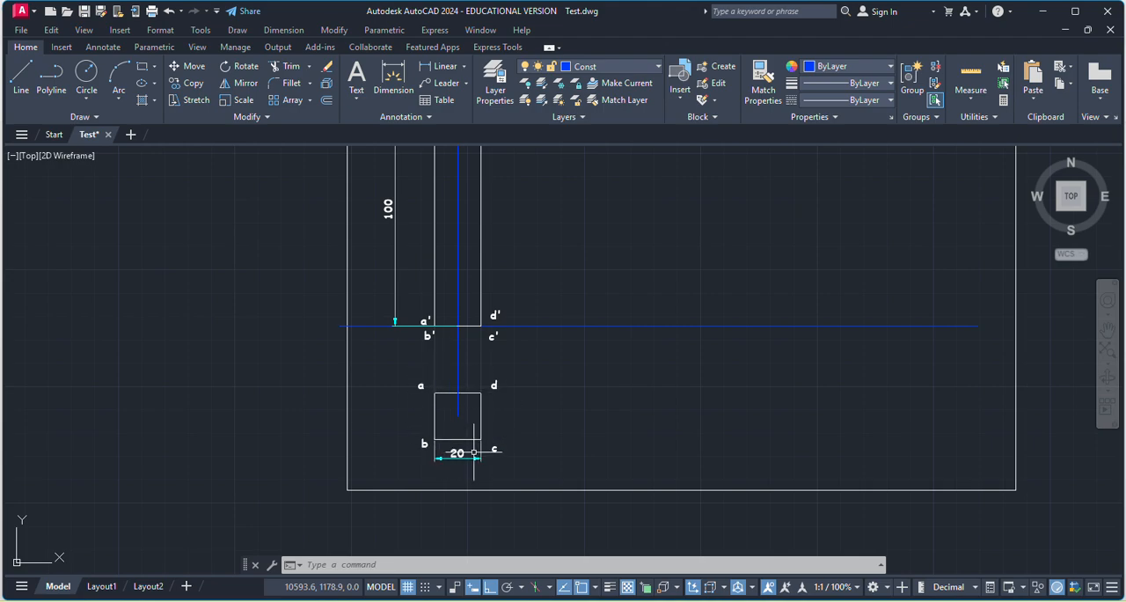
scroll(473, 452, "up", 2)
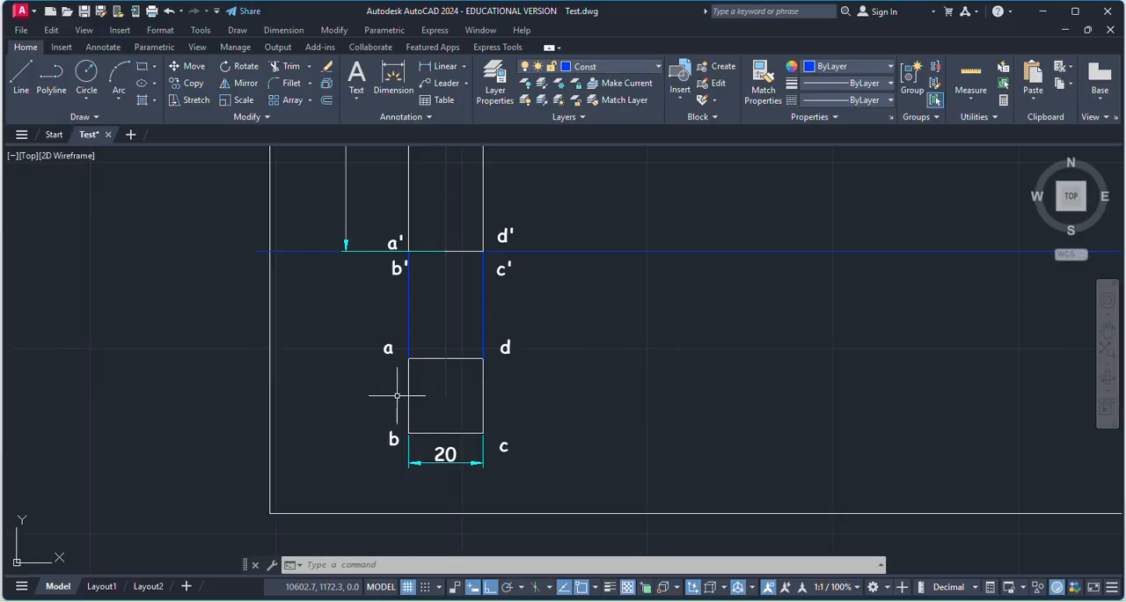
scroll(449, 423, "down", 3)
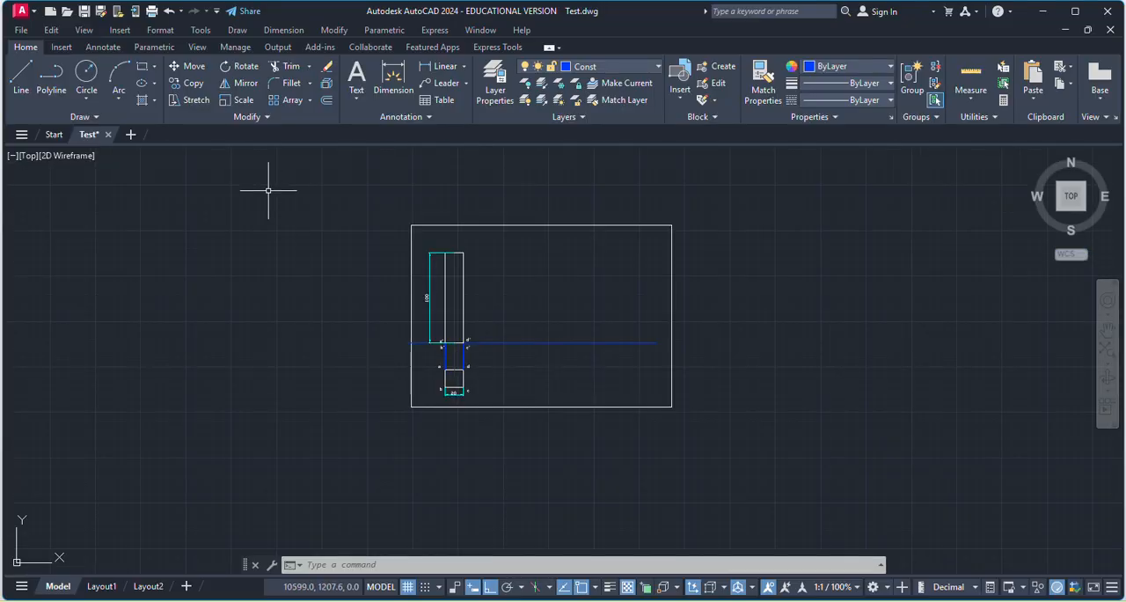
left_click(142, 66)
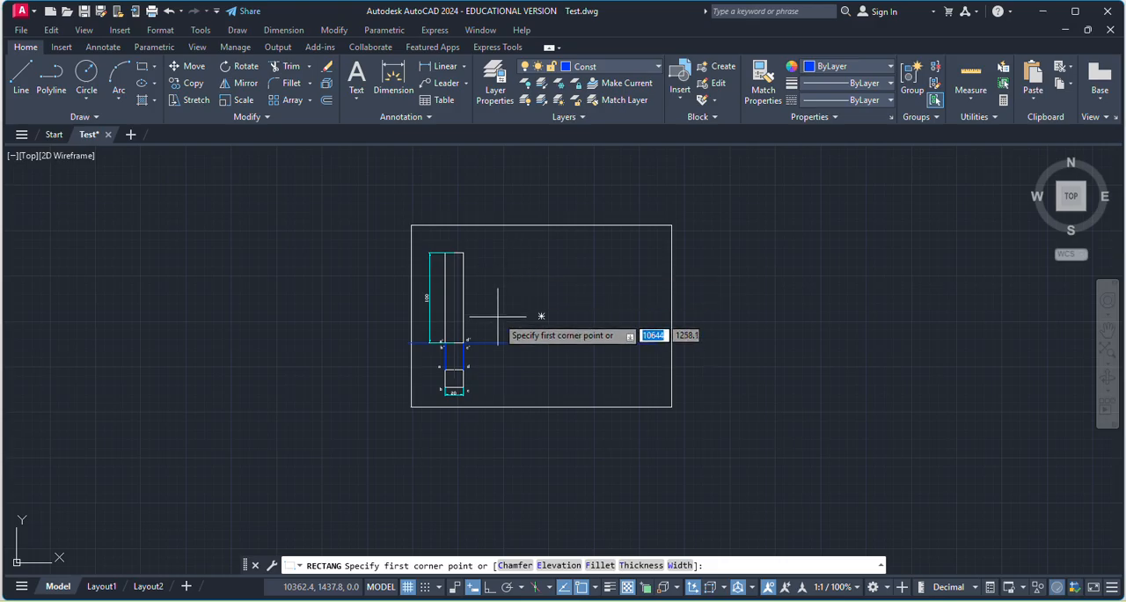
left_click(531, 343)
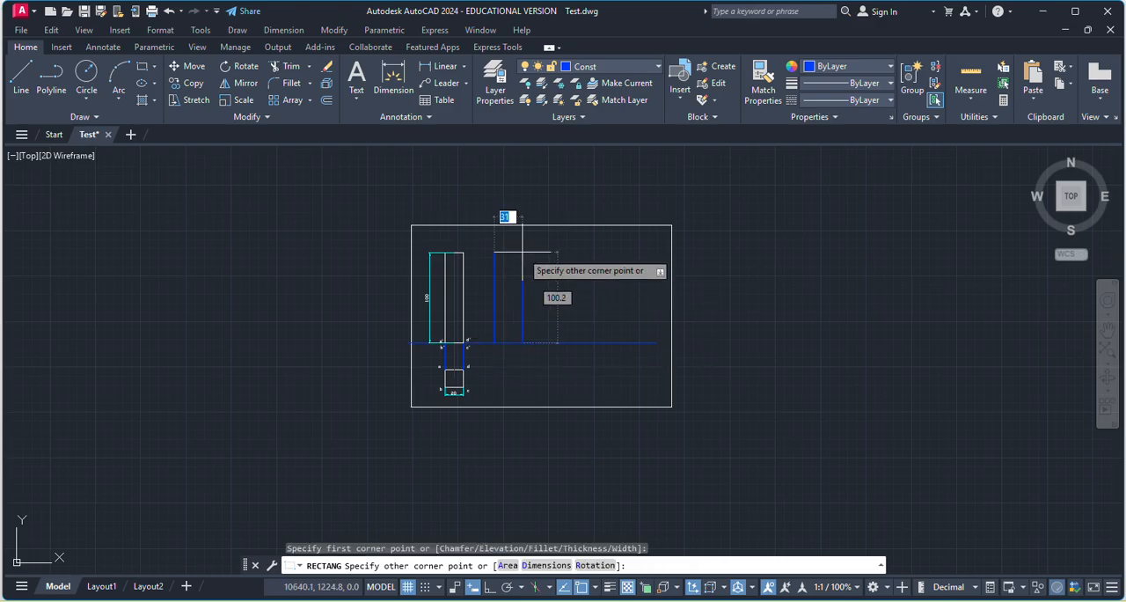
type("20")
key("Tab")
type("10100")
key("Return")
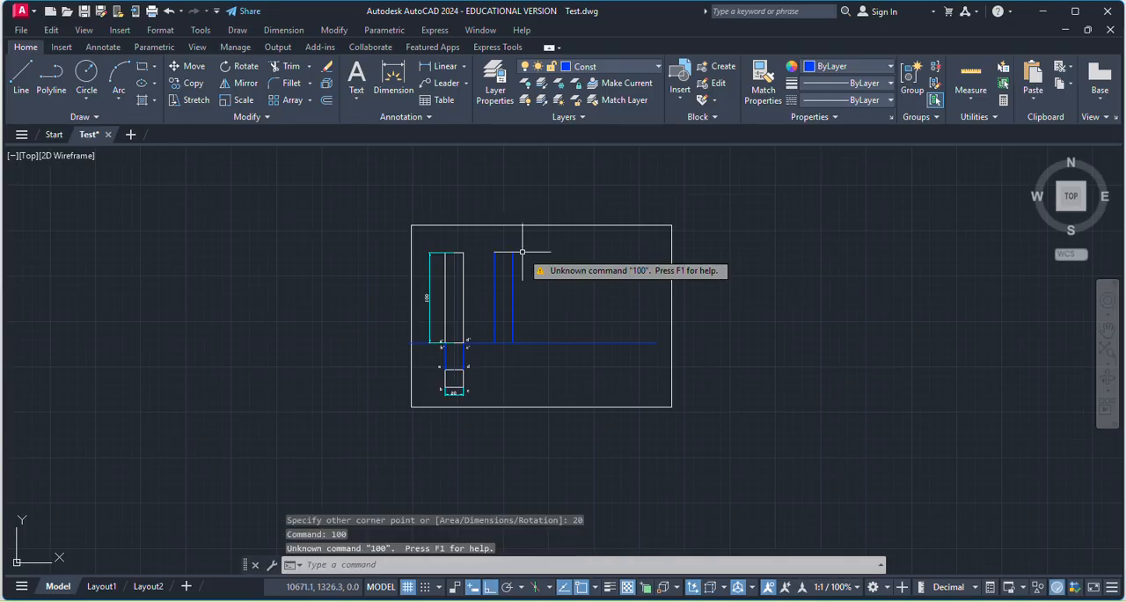
scroll(530, 284, "up", 4)
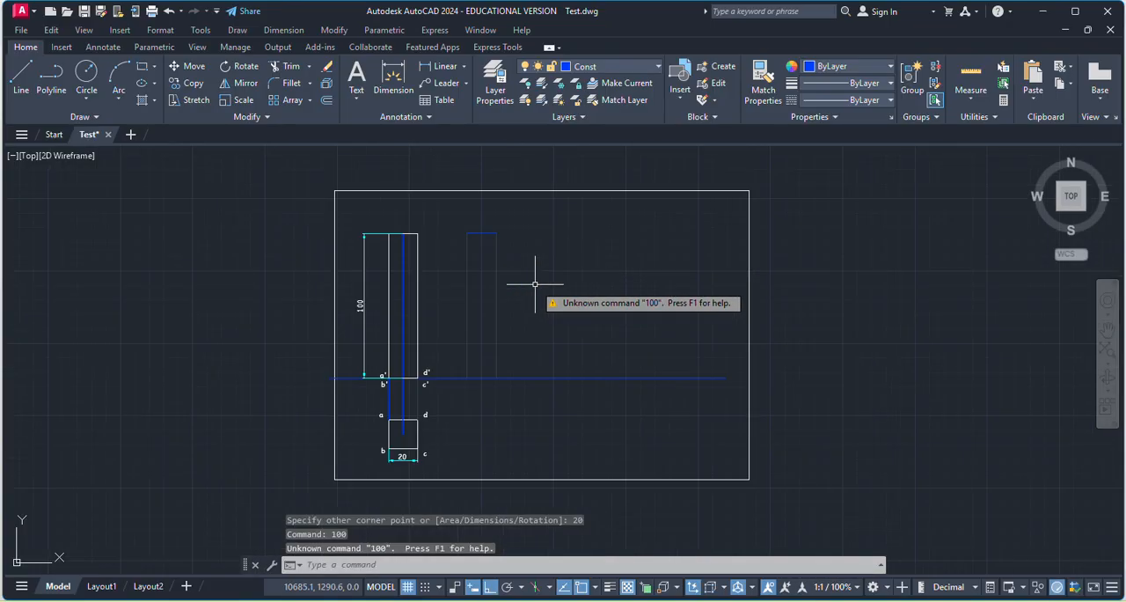
key("Escape")
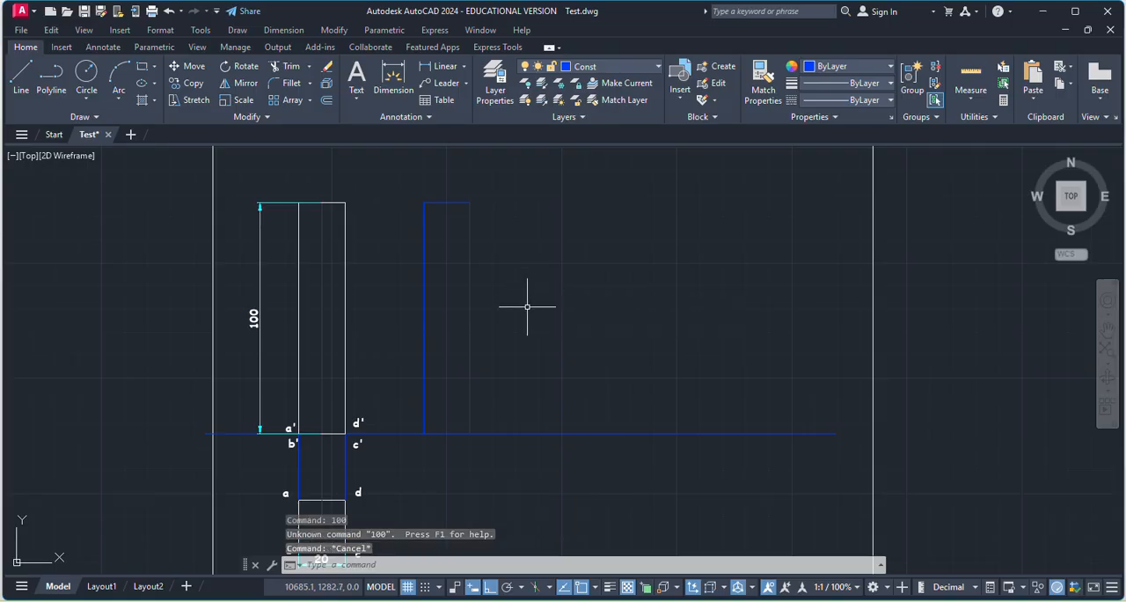
left_click(468, 356)
key("Delete")
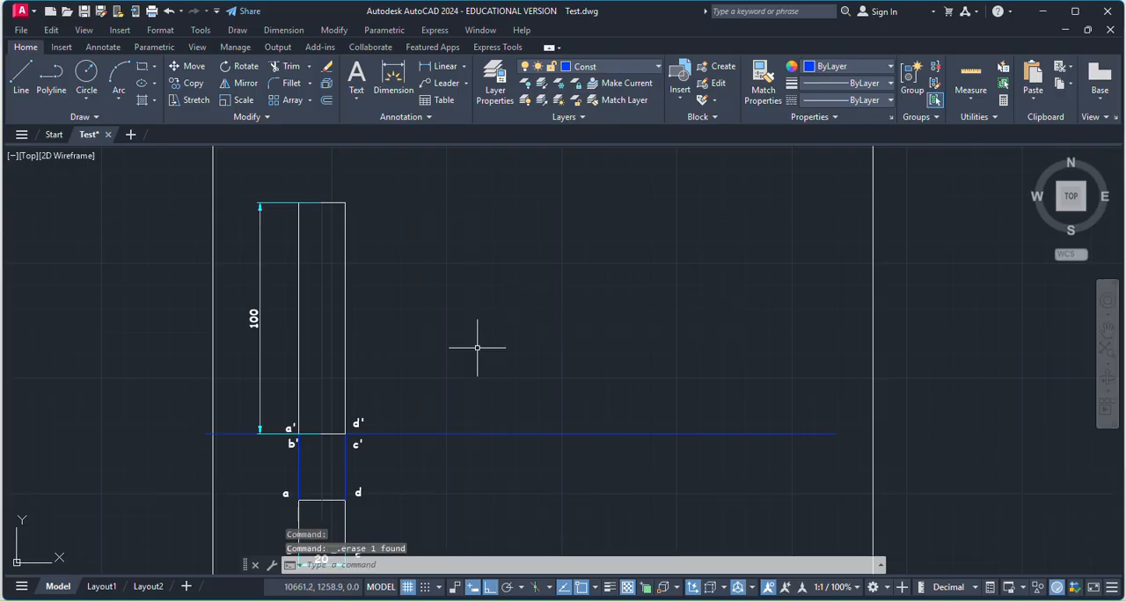
Draw a rectangle 20 long and 100 wide, standing upright on the reference line beside the front view.
left_click(140, 67)
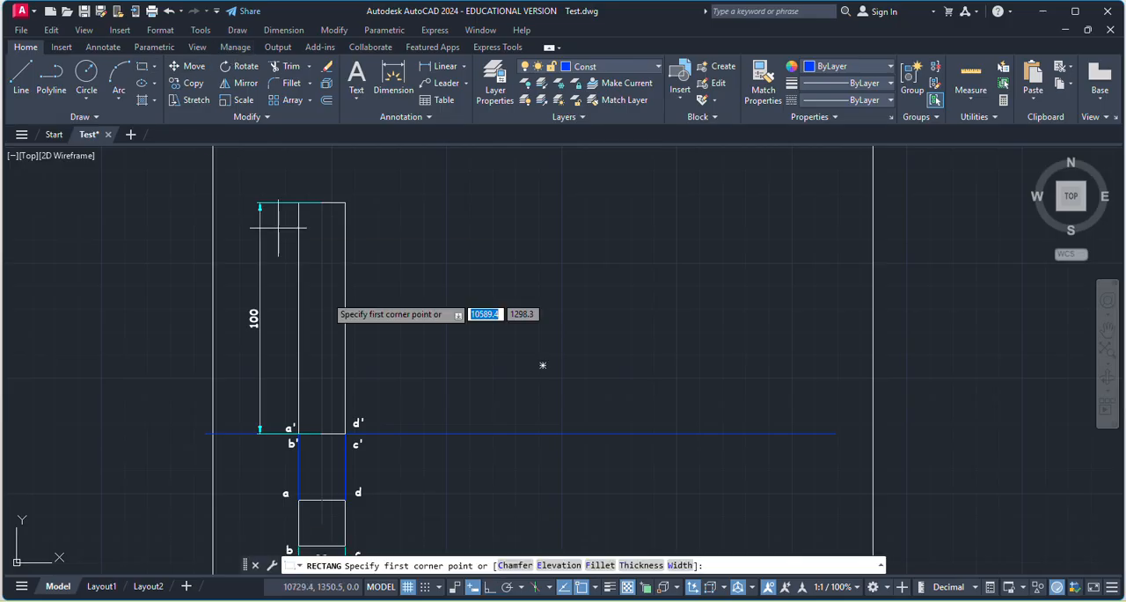
left_click(414, 432)
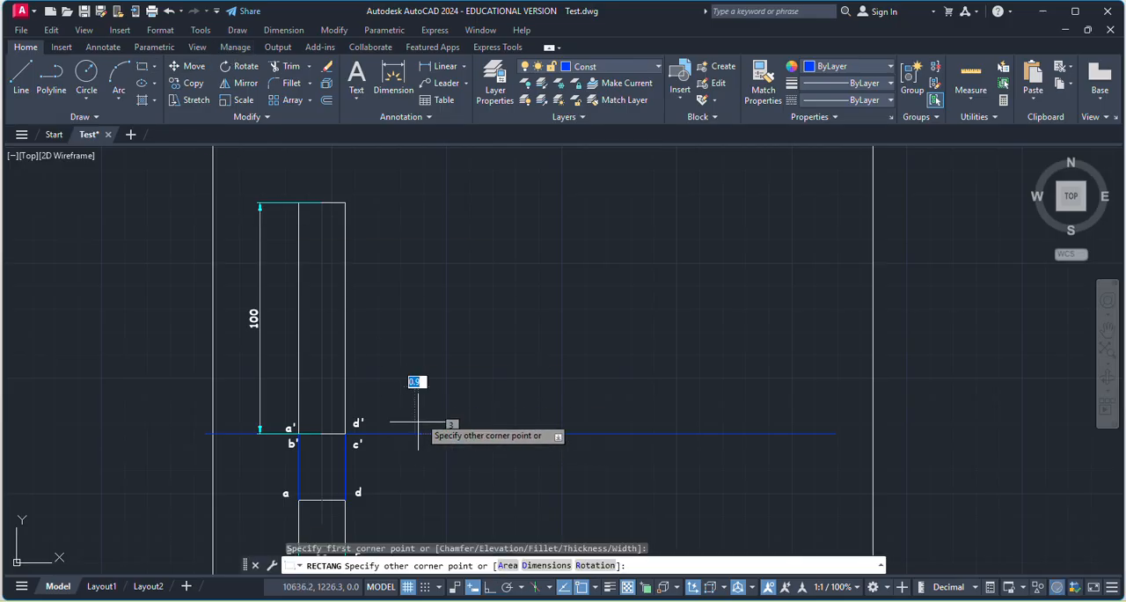
left_click(534, 567)
type("20")
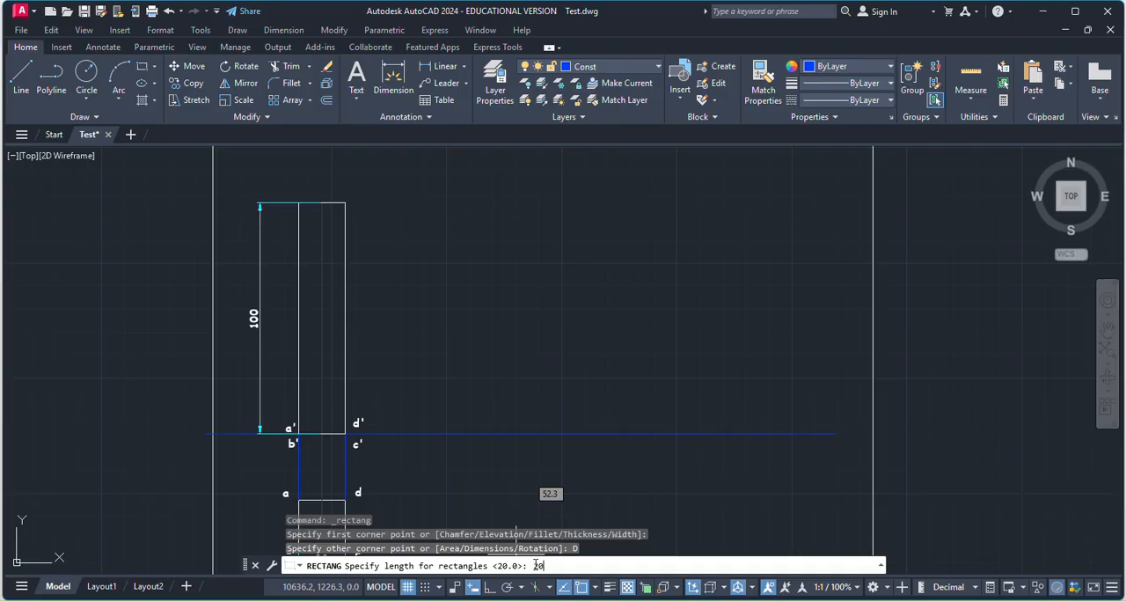
key("Return")
type("100")
key("Return")
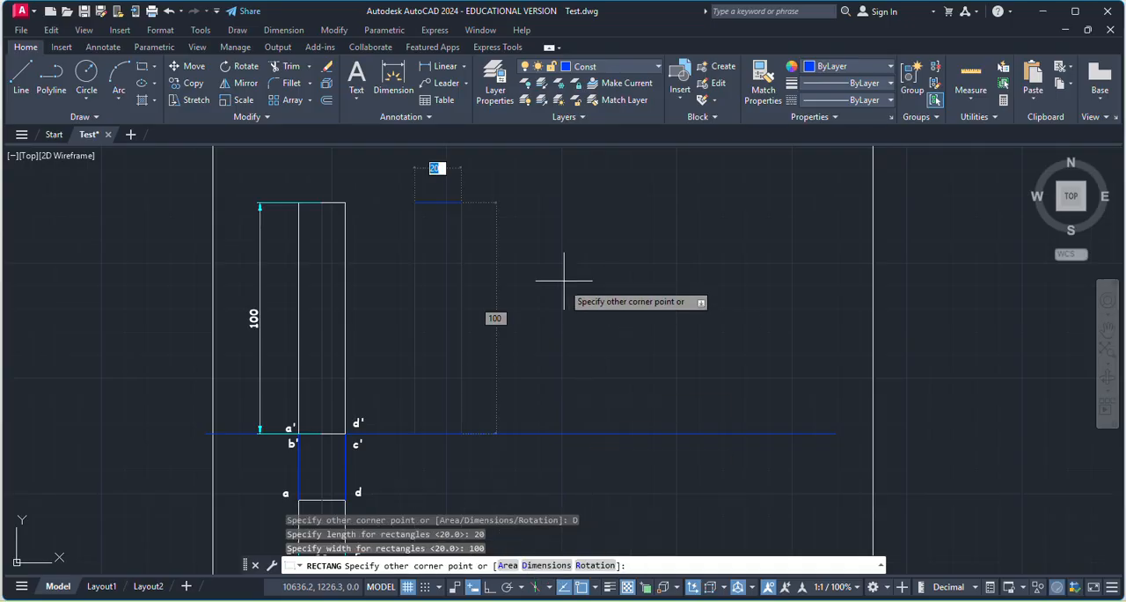
key("Escape")
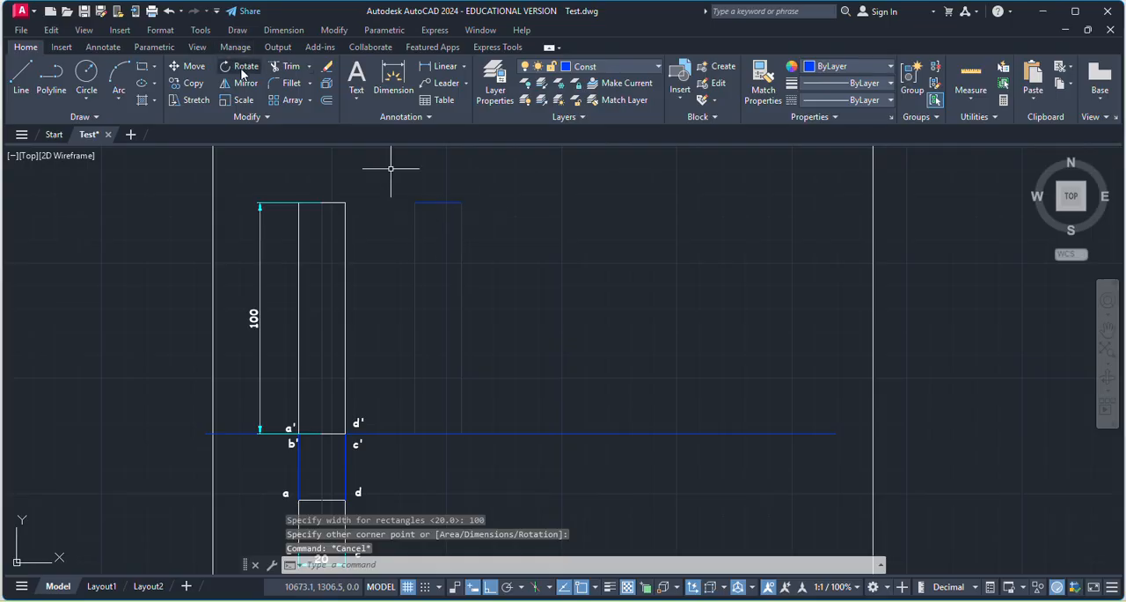
Add linear dimensions for the new rectangle's height, placed on its left side, and its bottom edge, placed below it.
left_click(442, 70)
left_click(414, 205)
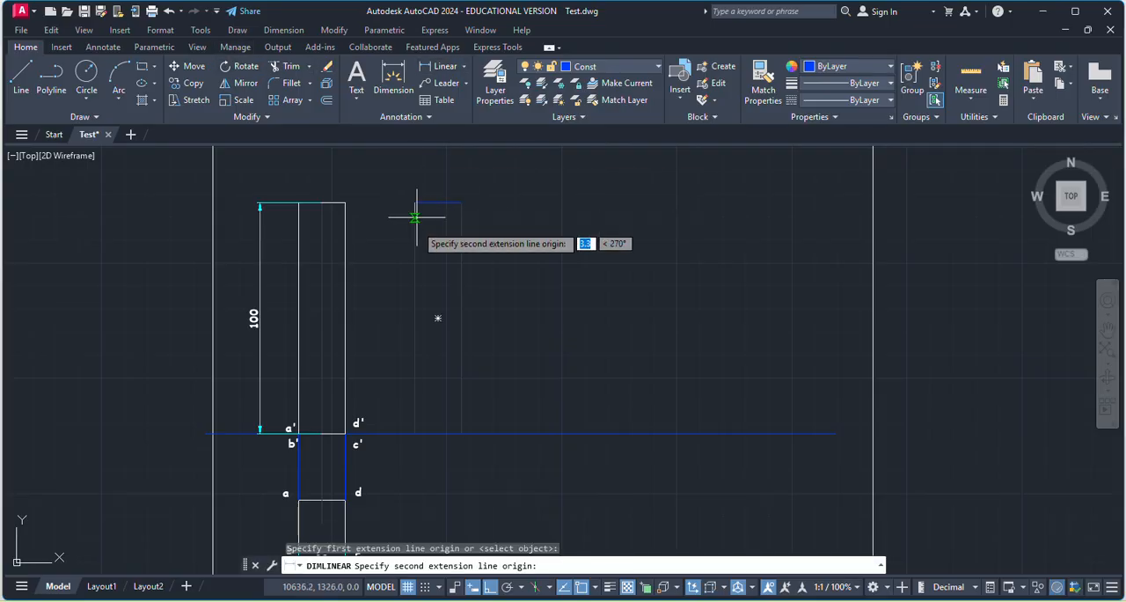
left_click(415, 433)
left_click(400, 320)
key("Return")
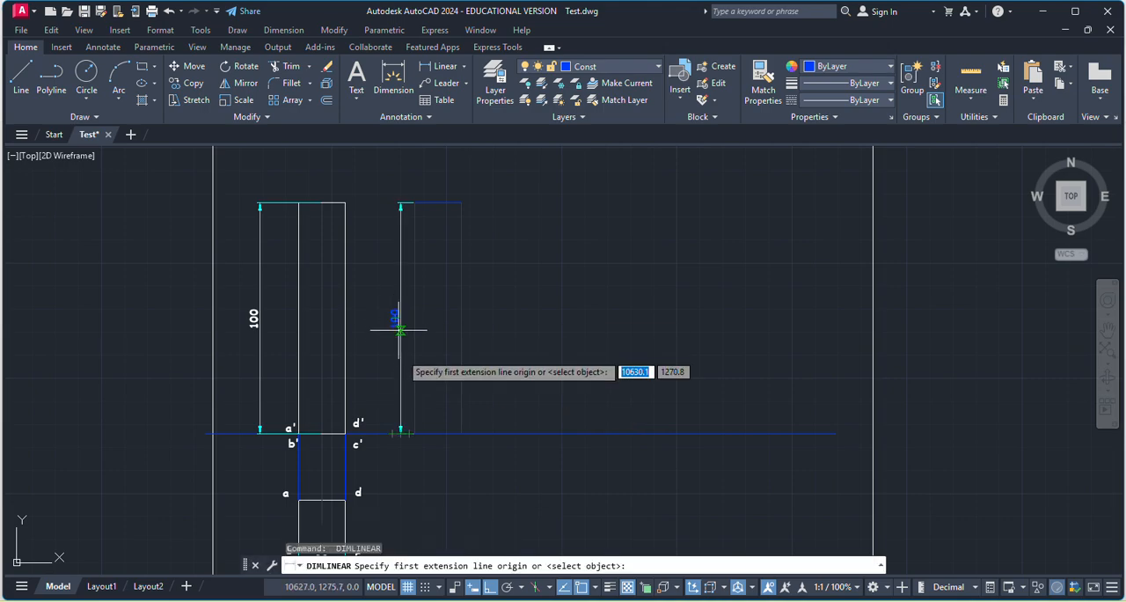
left_click(461, 433)
scroll(453, 433, "up", 10)
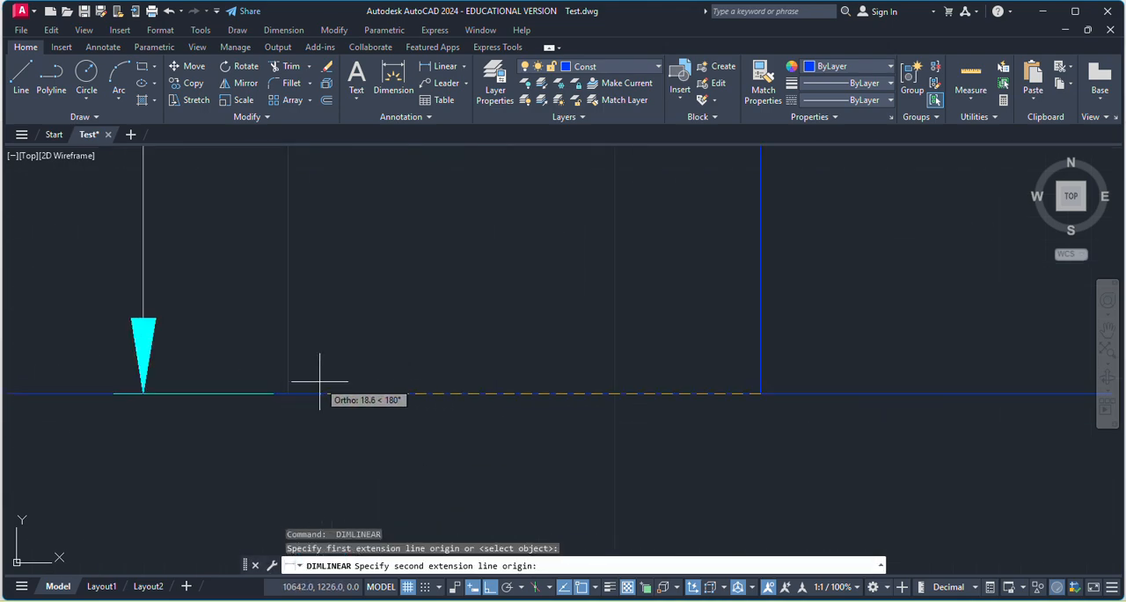
left_click(288, 394)
left_click(296, 478)
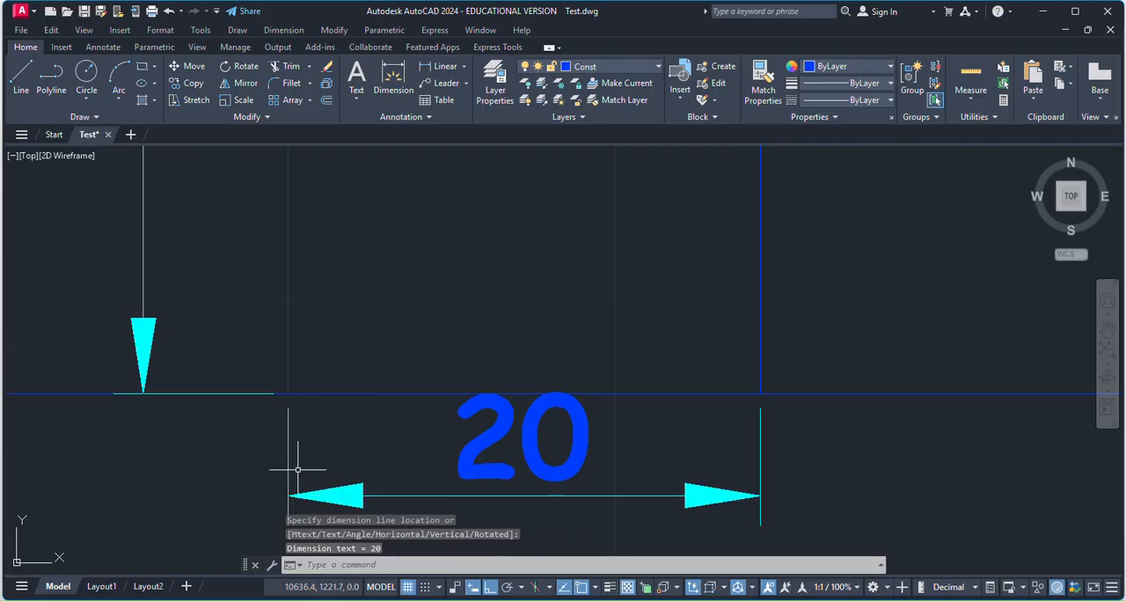
Move the new rectangle's bottom edge dimension slightly farther below the reference line.
scroll(391, 350, "down", 4)
left_click(425, 407)
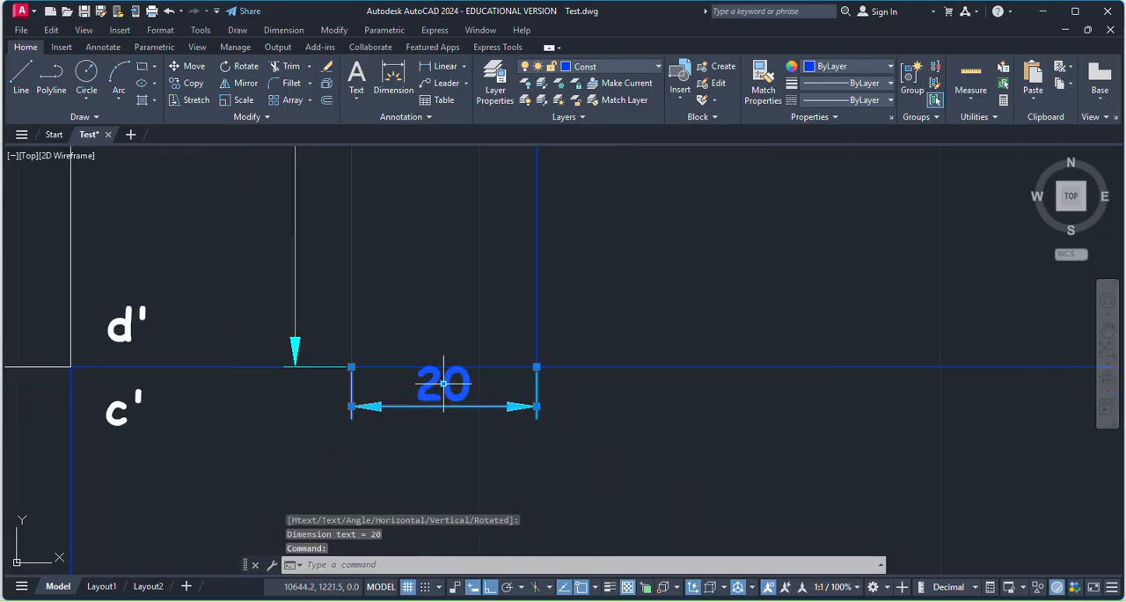
left_click(443, 383)
left_click(443, 406)
key("Escape")
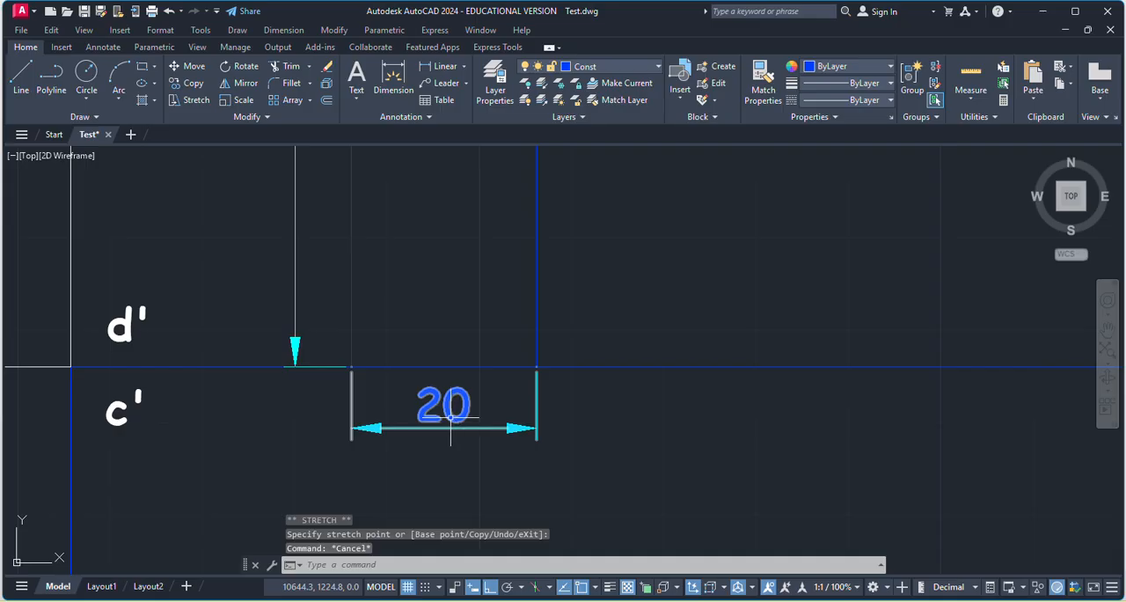
Assign the new rectangle's height and bottom edge dimensions to the MainD layer.
left_click(451, 419)
scroll(444, 429, "down", 4)
left_click(383, 233)
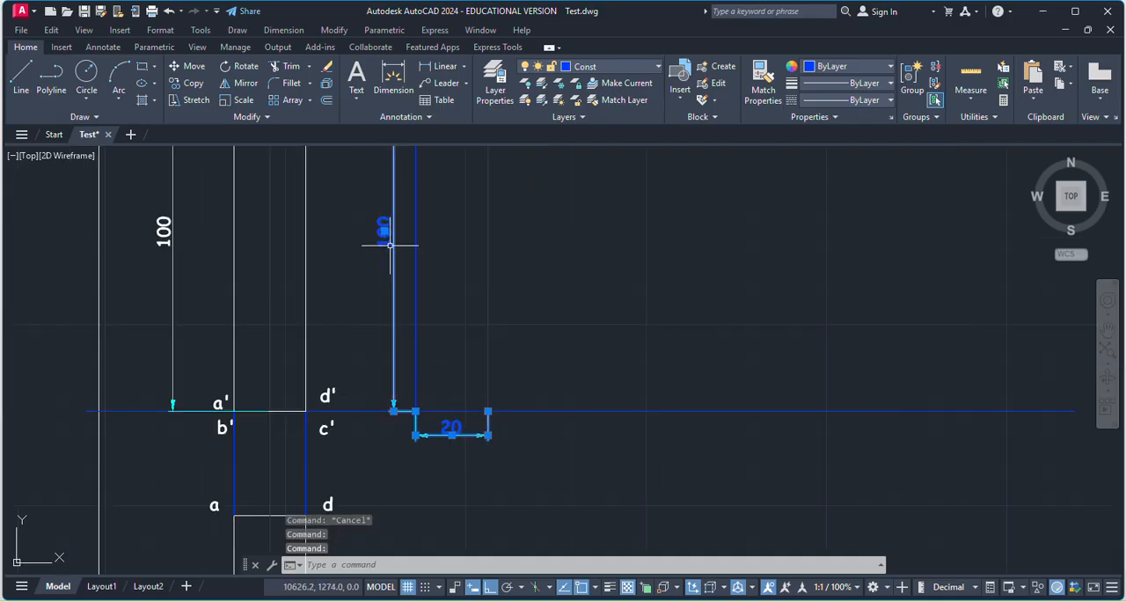
left_click(556, 69)
left_click(590, 168)
key("Escape")
scroll(533, 357, "down", 2)
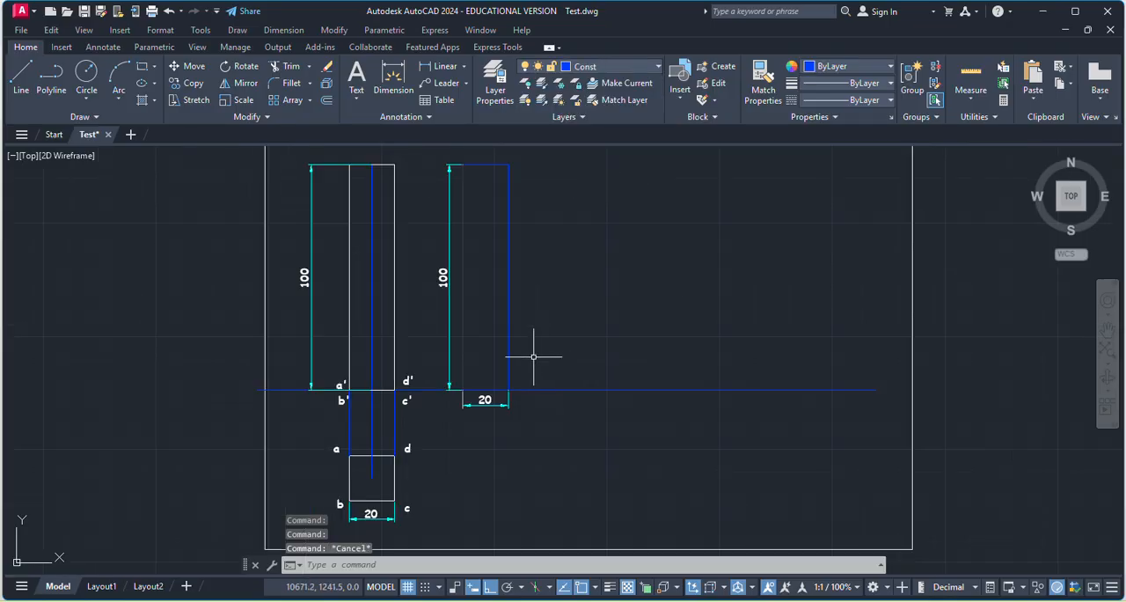
scroll(519, 322, "down", 3)
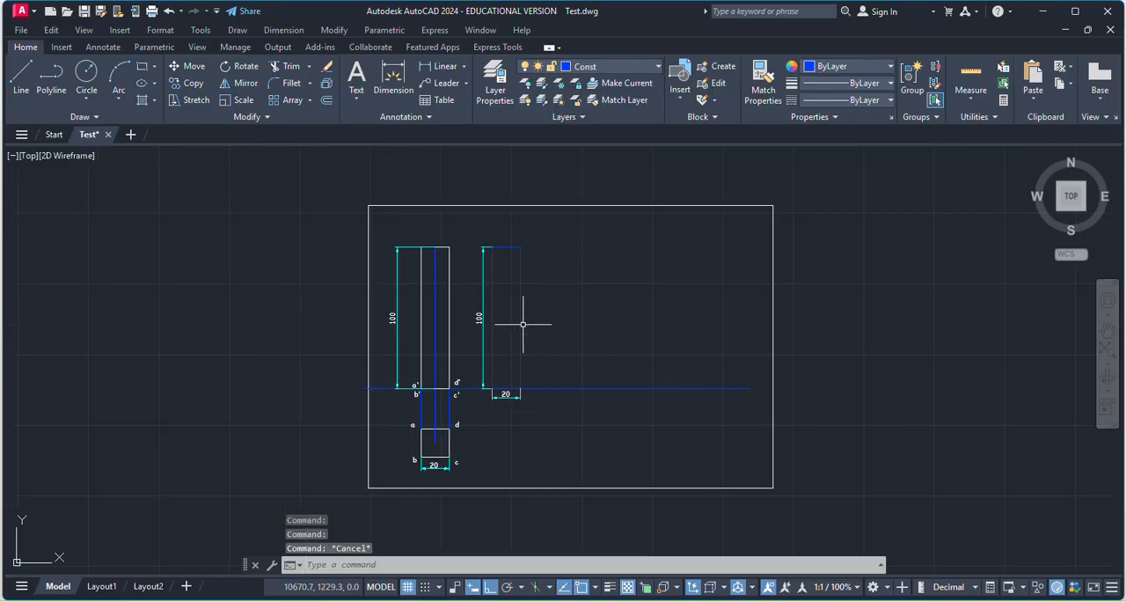
scroll(519, 317, "up", 3)
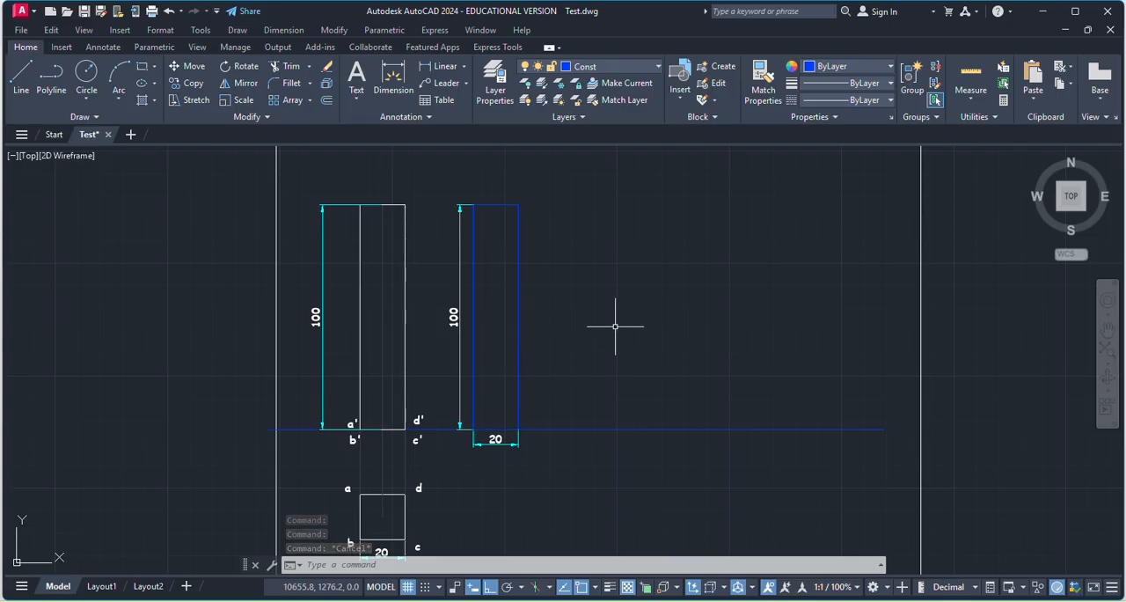
scroll(387, 492, "up", 4)
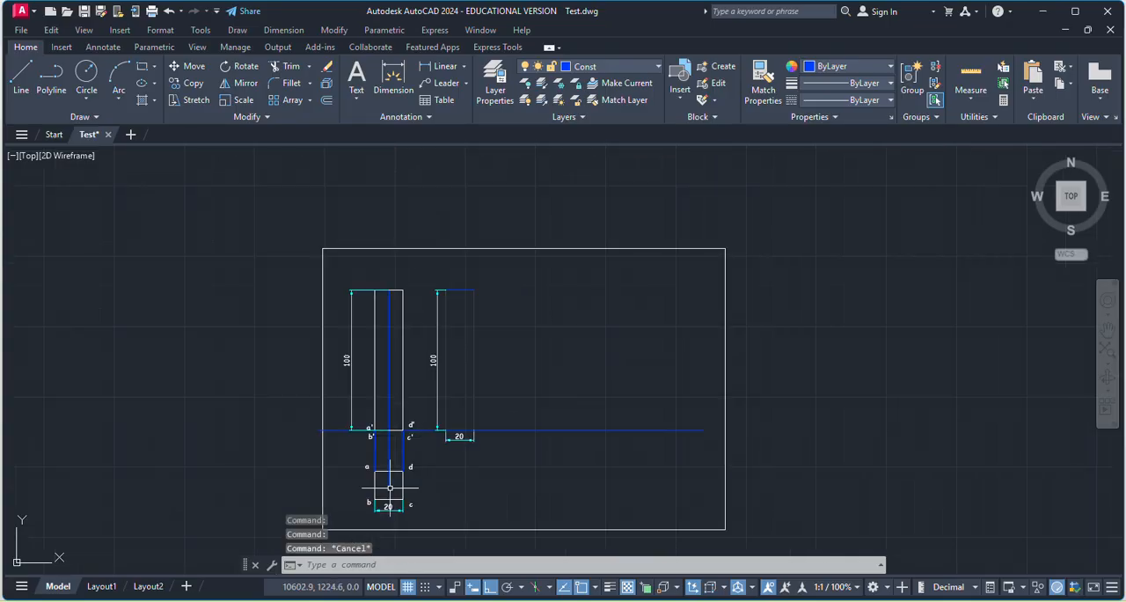
scroll(528, 501, "down", 2)
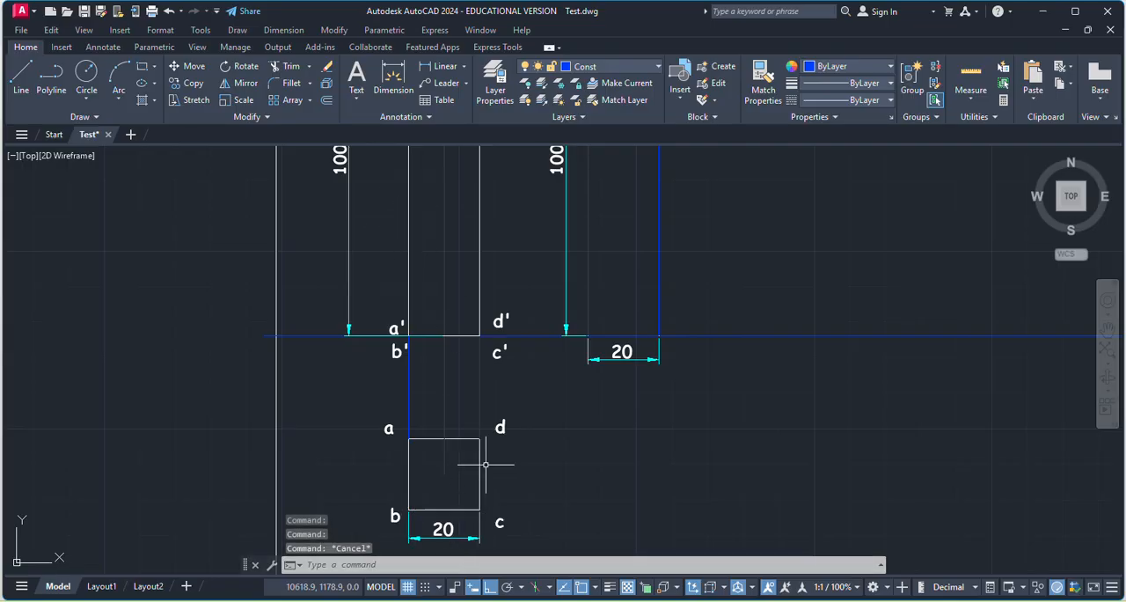
scroll(572, 442, "down", 5)
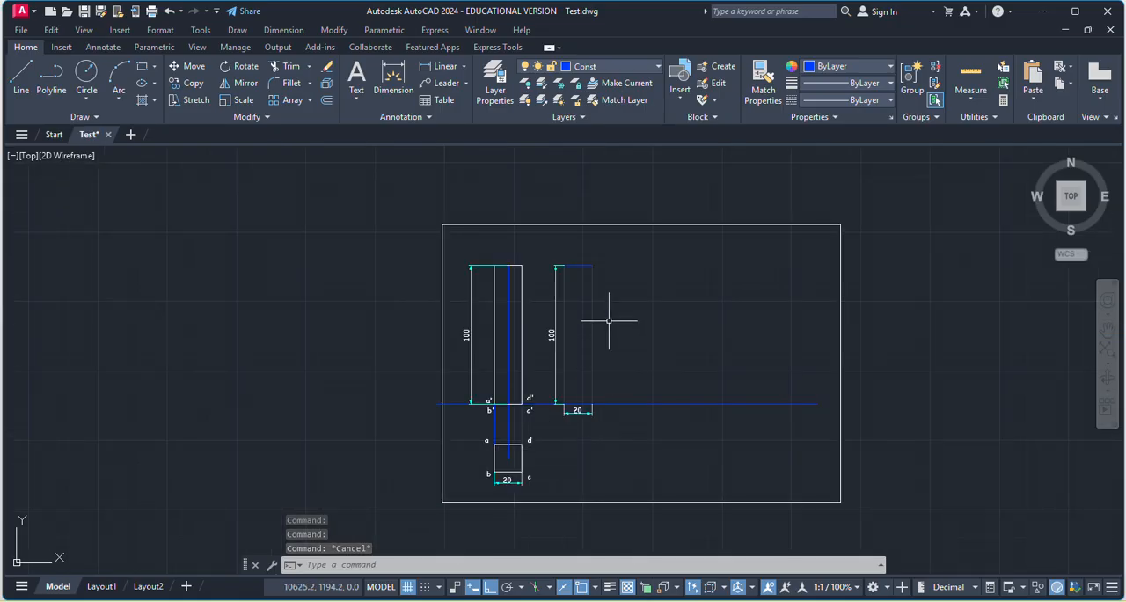
Copy the 20 by 100 rectangle three times to the right from its lower-left corner, placing the copies edge to edge along the reference line.
scroll(606, 327, "up", 5)
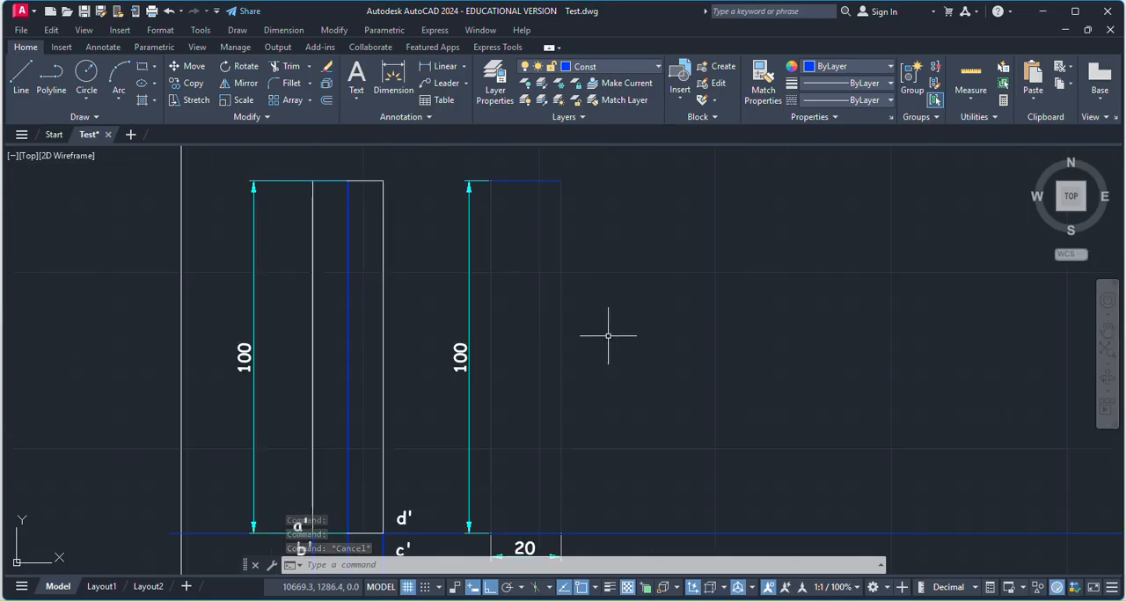
left_click(557, 383)
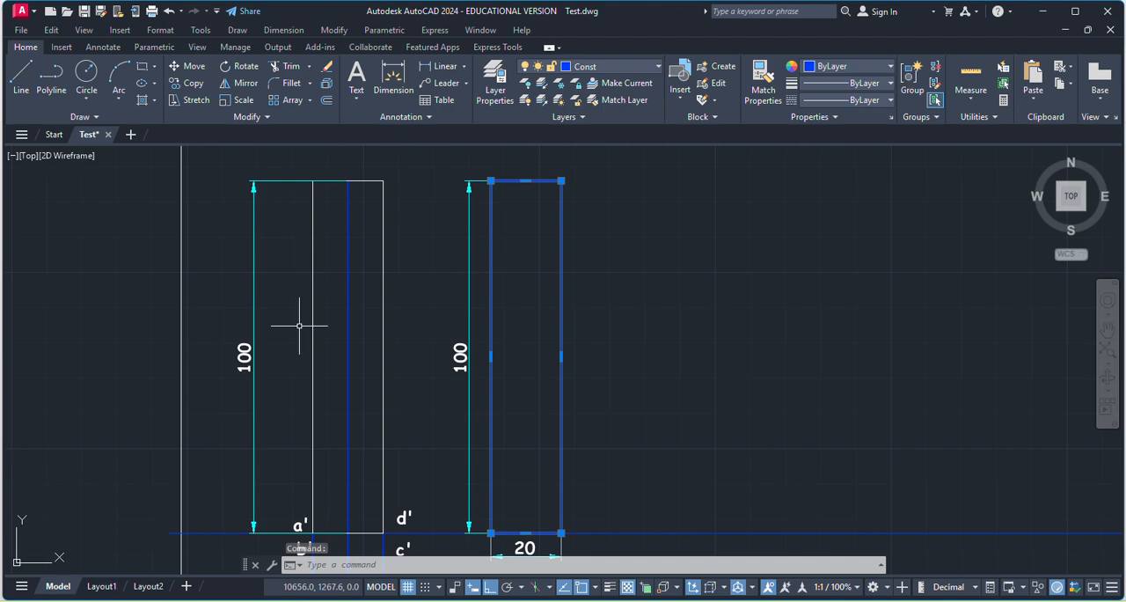
left_click(182, 84)
scroll(515, 299, "down", 3)
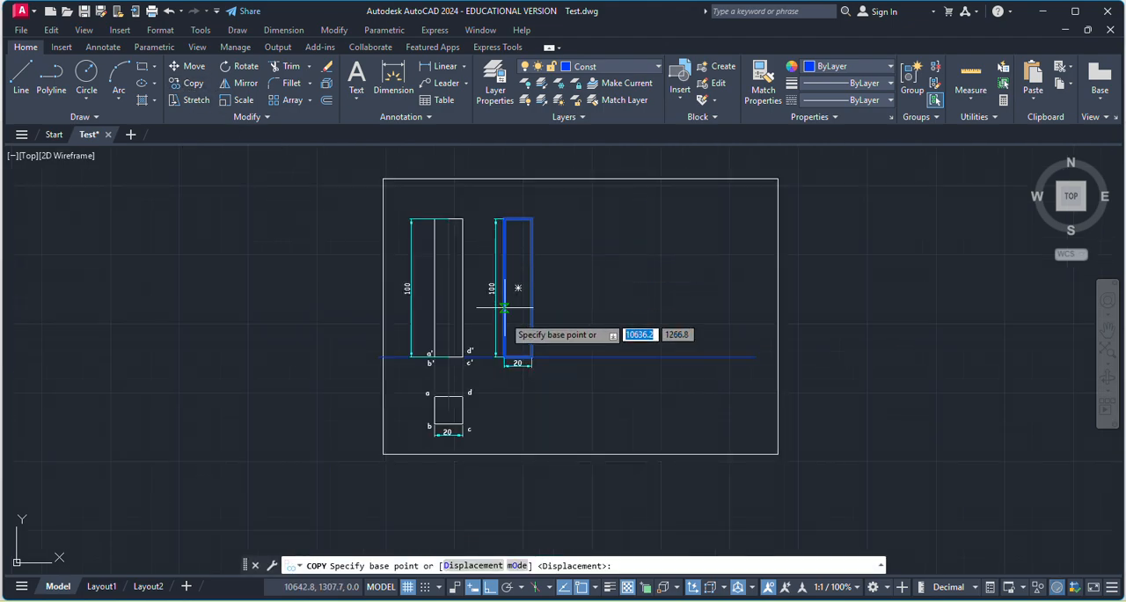
scroll(568, 350, "up", 8)
left_click(626, 358)
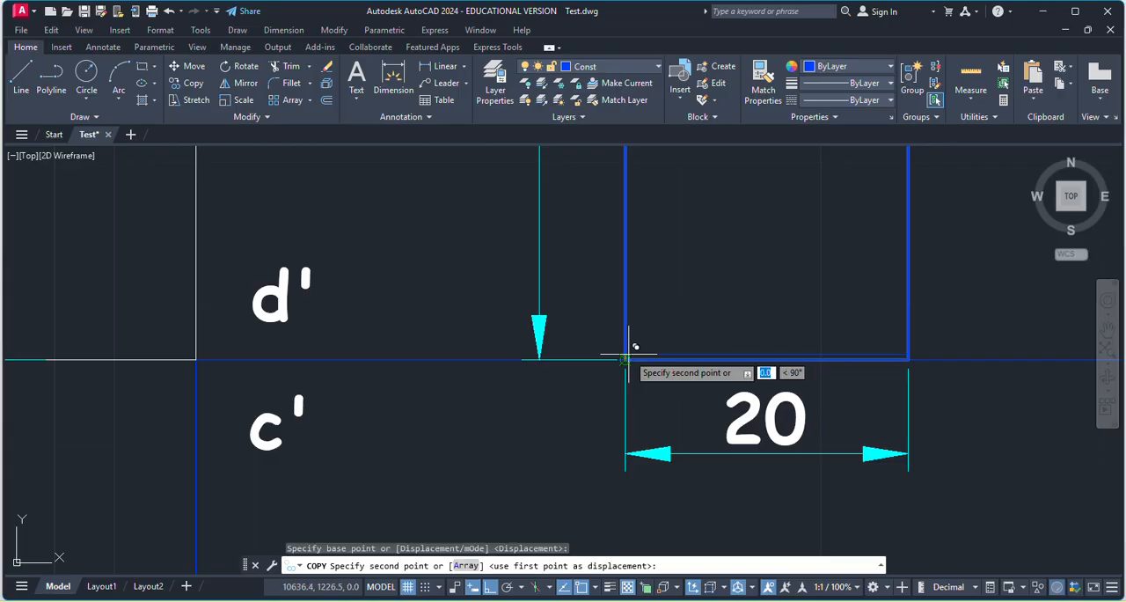
scroll(554, 330, "down", 4)
left_click(693, 342)
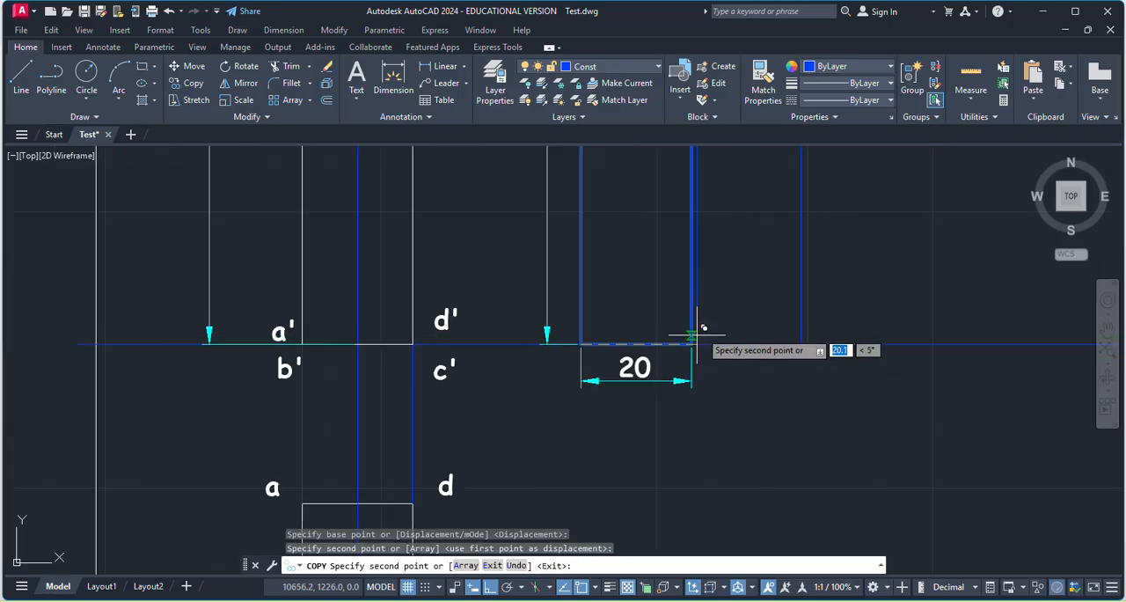
scroll(796, 329, "down", 4)
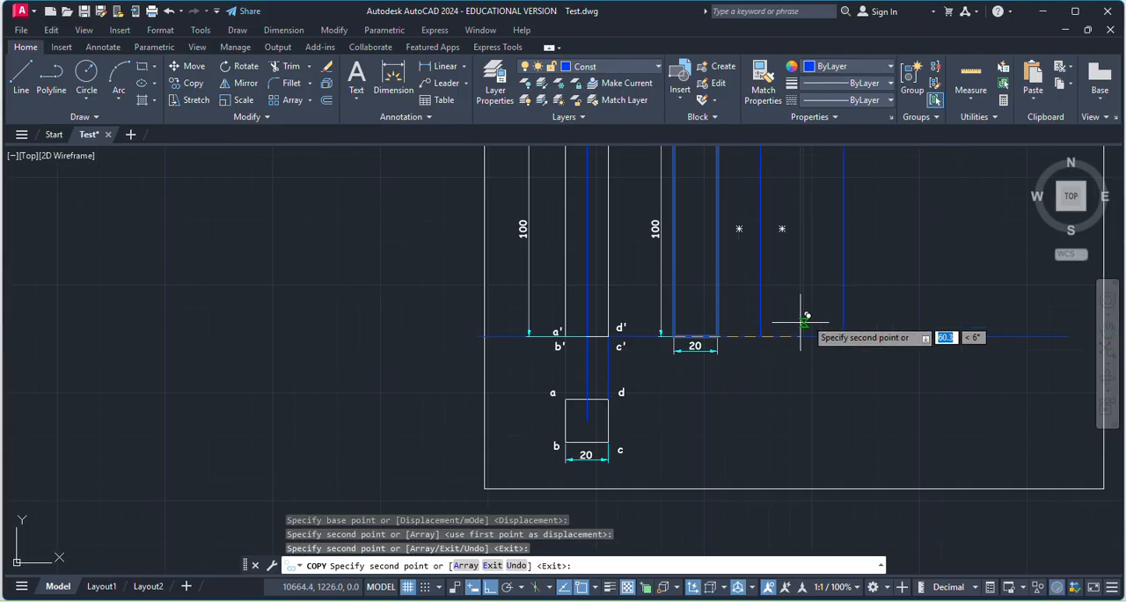
key("Escape")
scroll(751, 396, "down", 4)
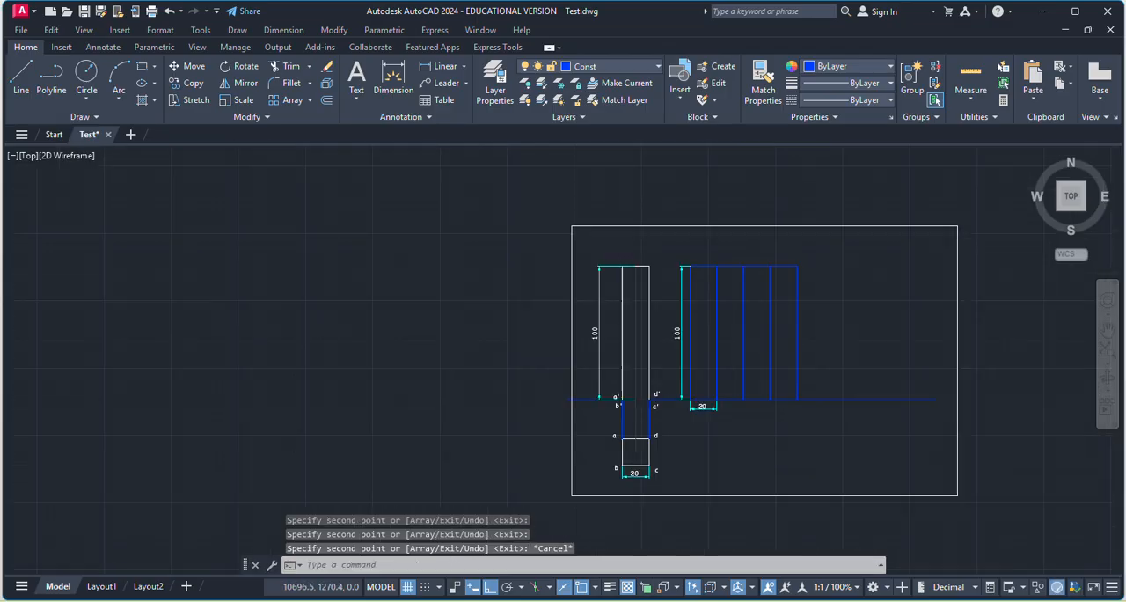
scroll(767, 334, "up", 6)
scroll(665, 356, "down", 2)
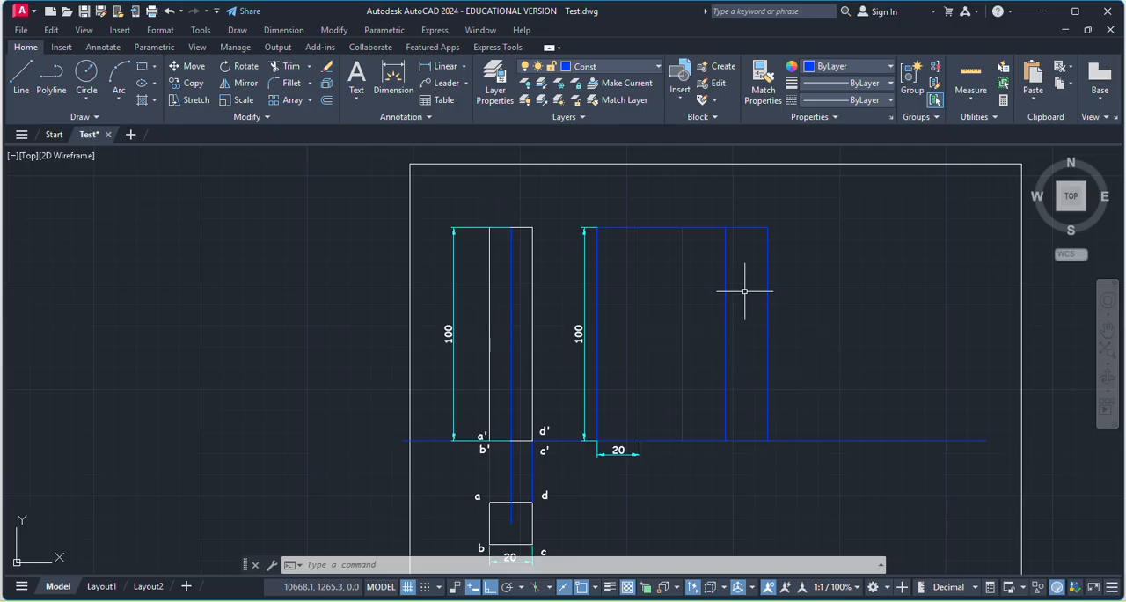
scroll(795, 294, "down", 2)
scroll(722, 318, "up", 2)
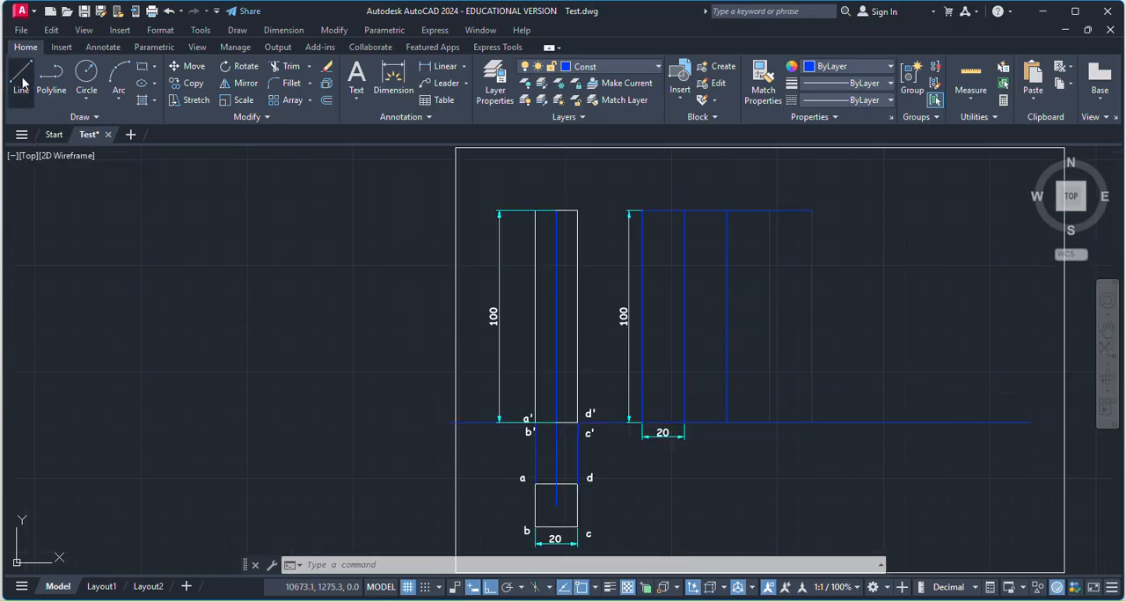
Draw a 30-unit line with ortho mode off, sloping up to the right from the midpoint of the front view's vertical axis.
left_click(24, 82)
scroll(540, 340, "up", 4)
scroll(439, 374, "down", 2)
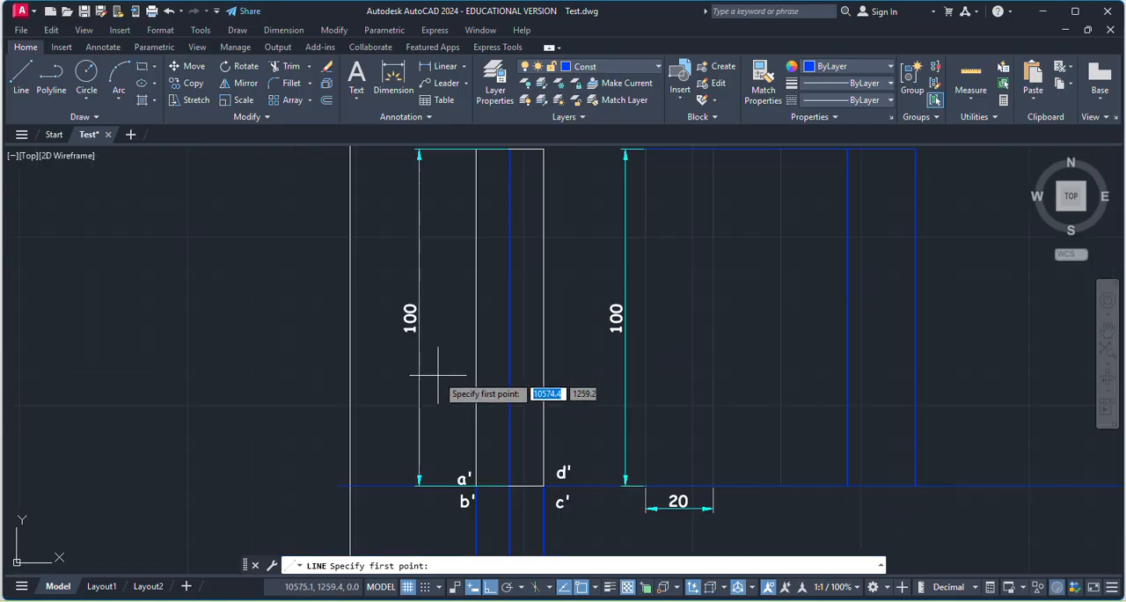
scroll(439, 373, "down", 2)
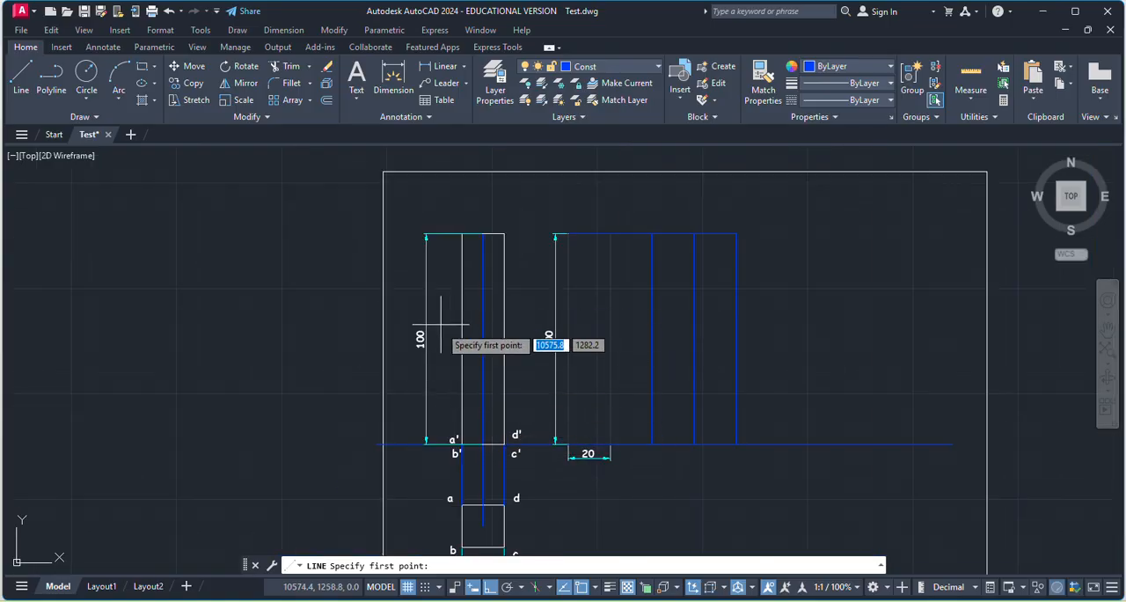
scroll(503, 383, "up", 2)
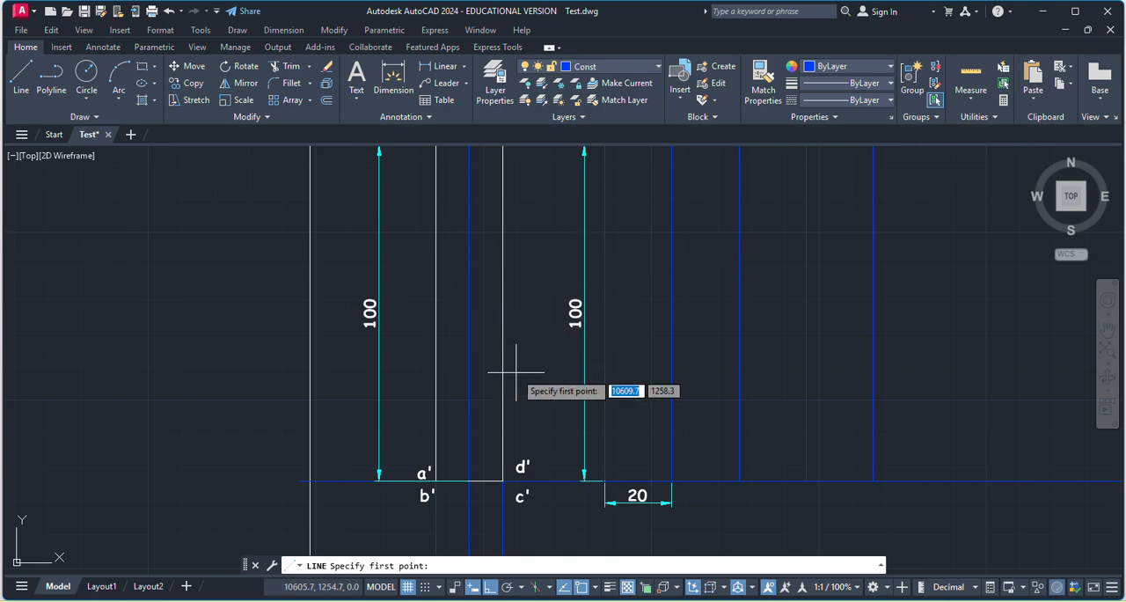
scroll(471, 481, "down", 1)
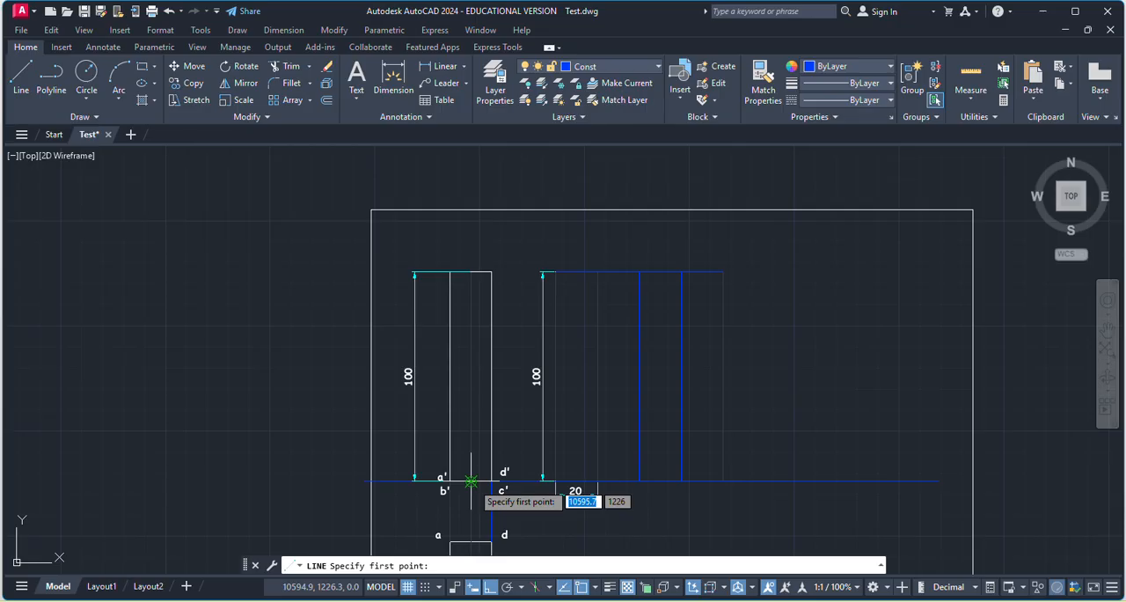
left_click(470, 376)
scroll(475, 378, "up", 4)
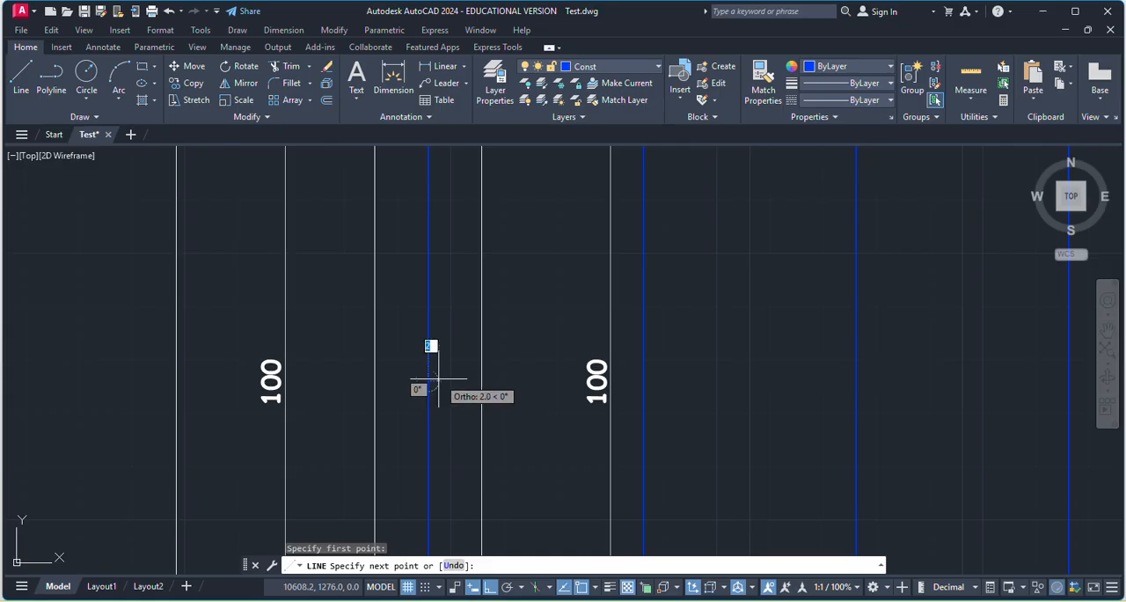
left_click(495, 589)
type("30")
key("Return")
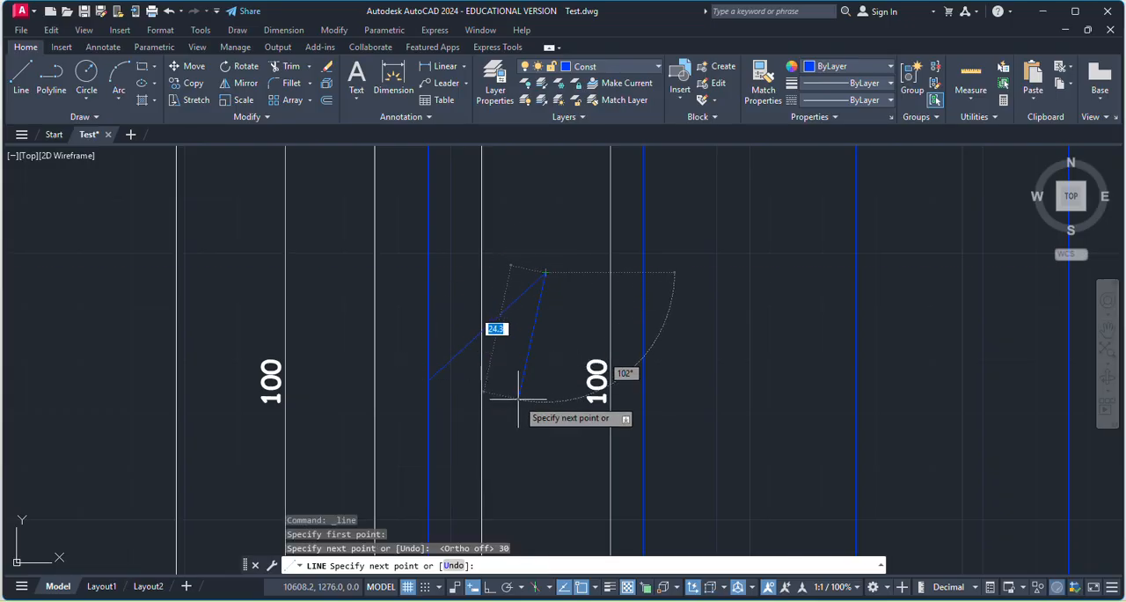
key("Return")
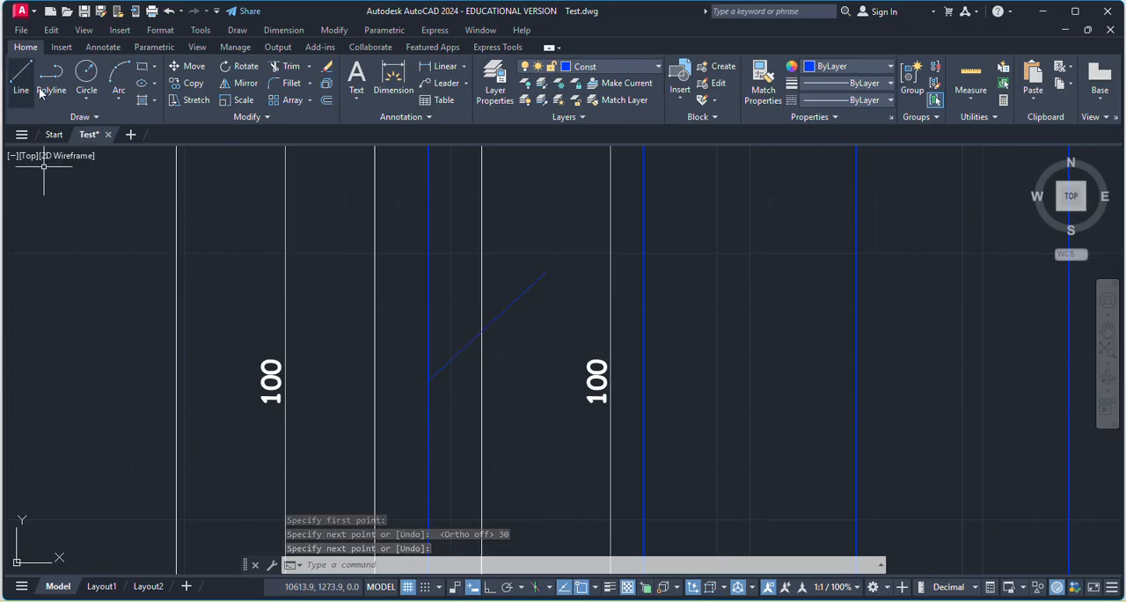
Add an angular dimension between the sloping line and the horizontal reference line.
left_click(464, 68)
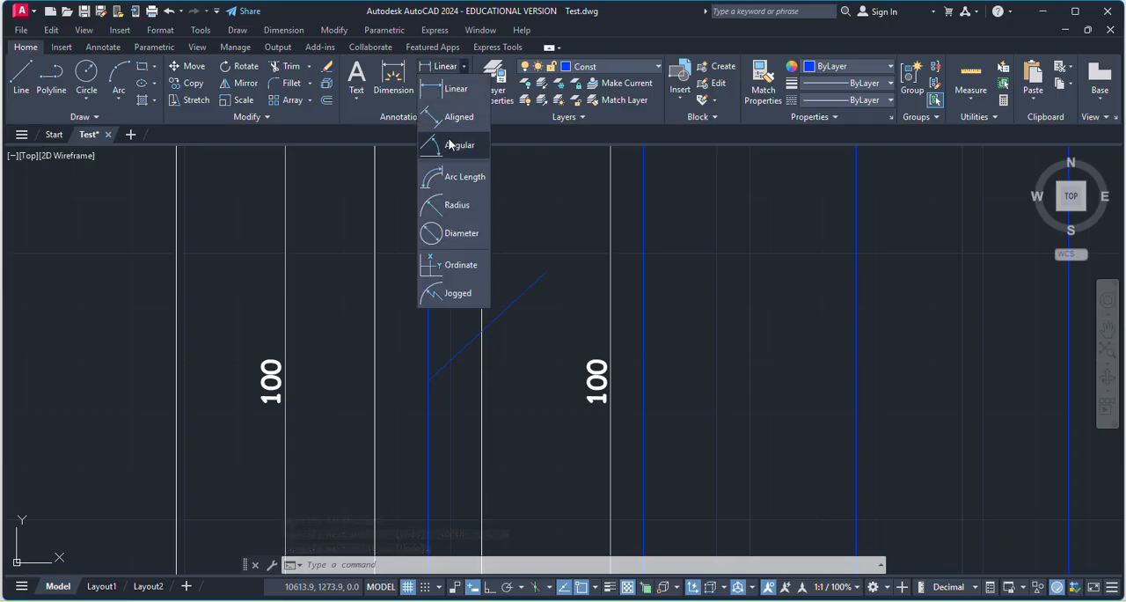
left_click(460, 142)
left_click(486, 324)
scroll(486, 324, "down", 3)
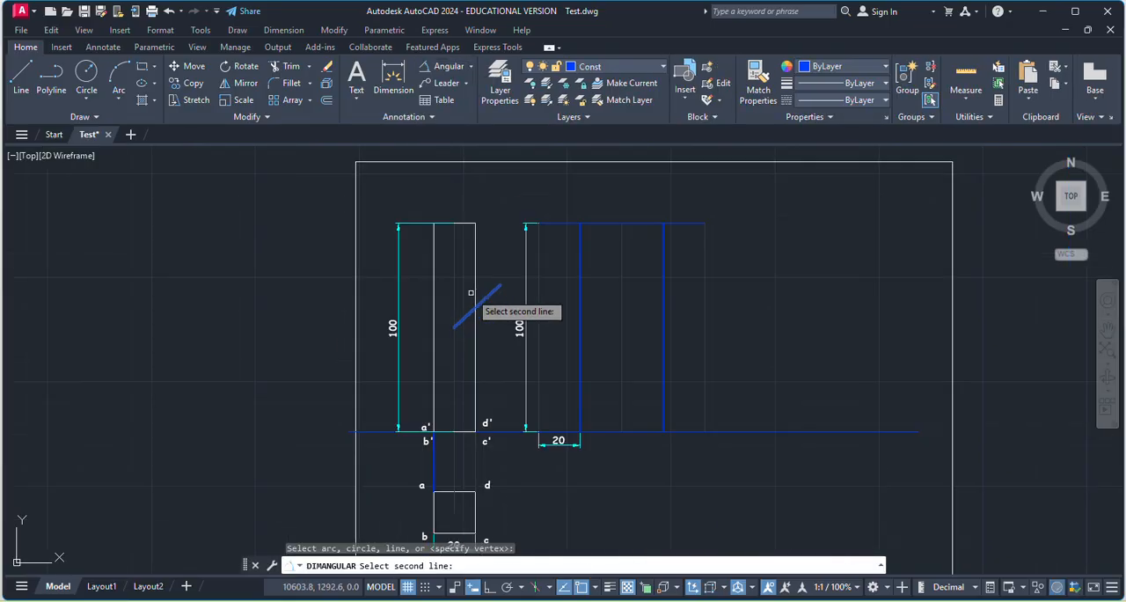
left_click(503, 430)
left_click(507, 359)
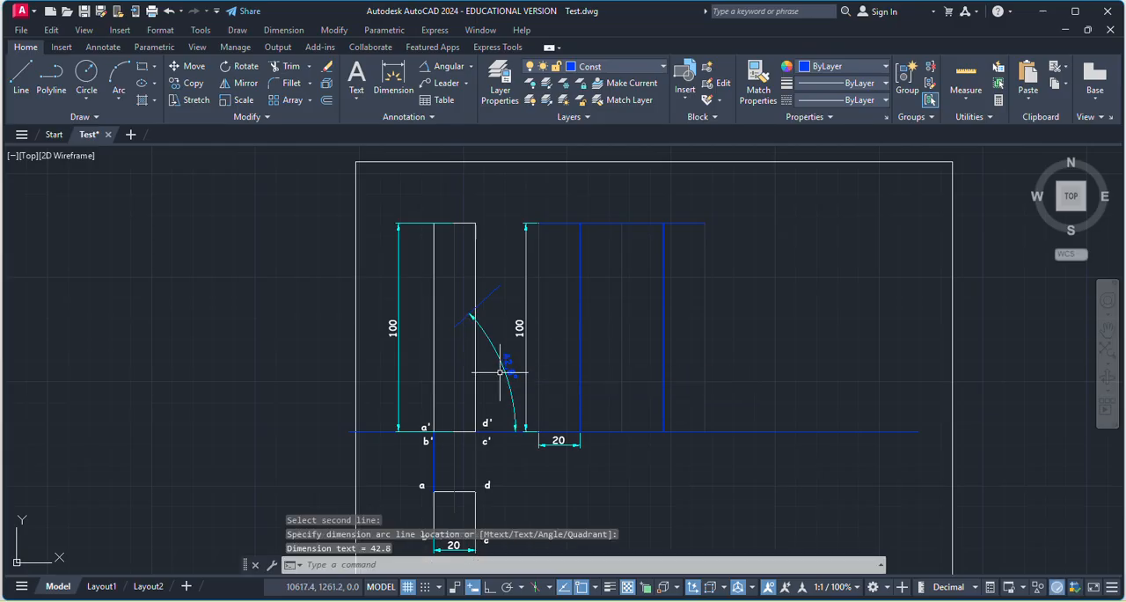
scroll(508, 380, "up", 6)
scroll(509, 378, "down", 5)
Erase the angular dimension and the sloping 30-unit line in the front view.
left_click(511, 378)
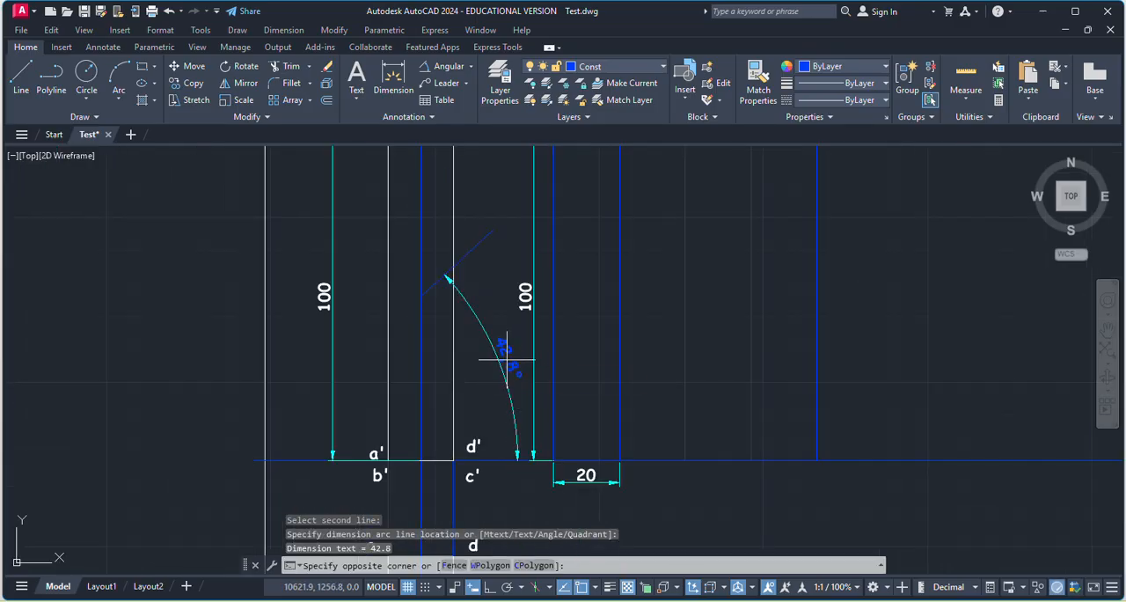
left_click(510, 376)
key("Delete")
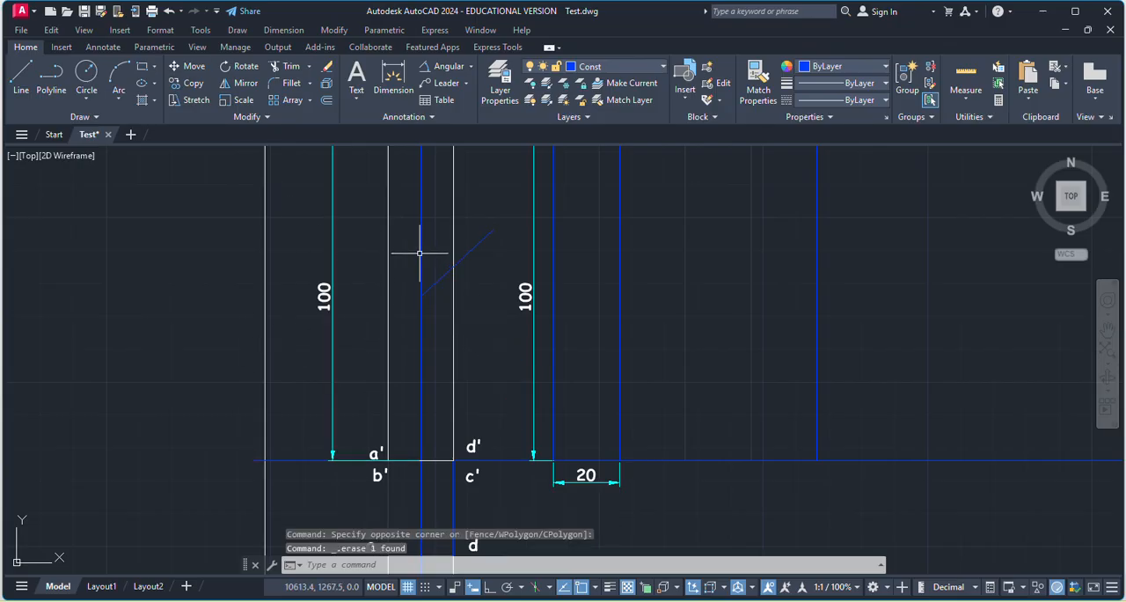
left_click(439, 278)
key("Delete")
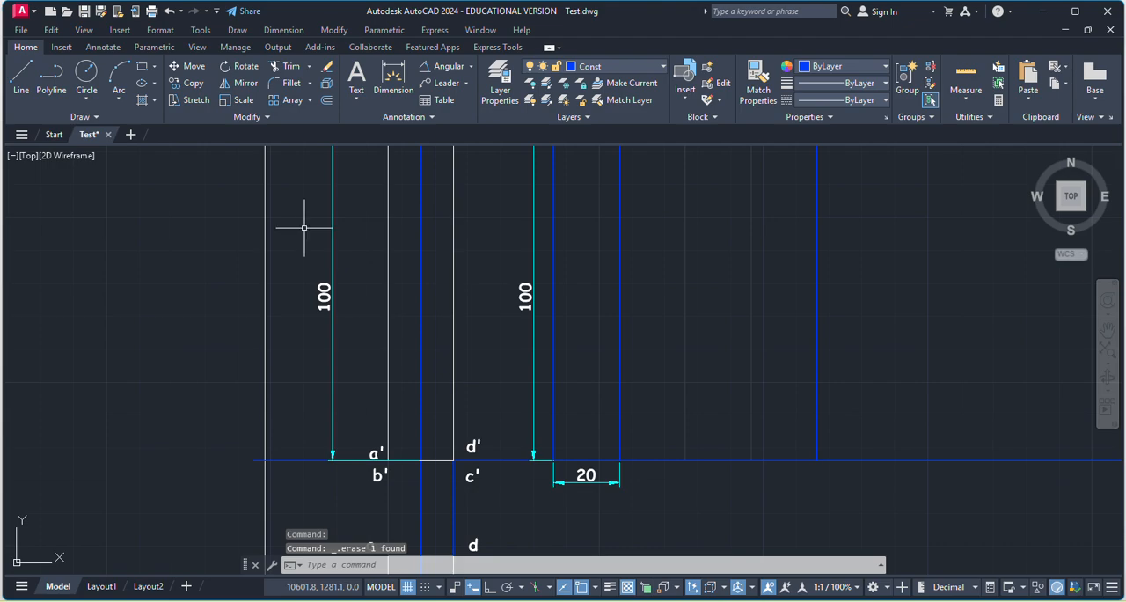
Draw an 18.3-unit line at 30 degrees, rising to the right from the midpoint of the front view's vertical axis.
left_click(22, 78)
scroll(451, 391, "down", 2)
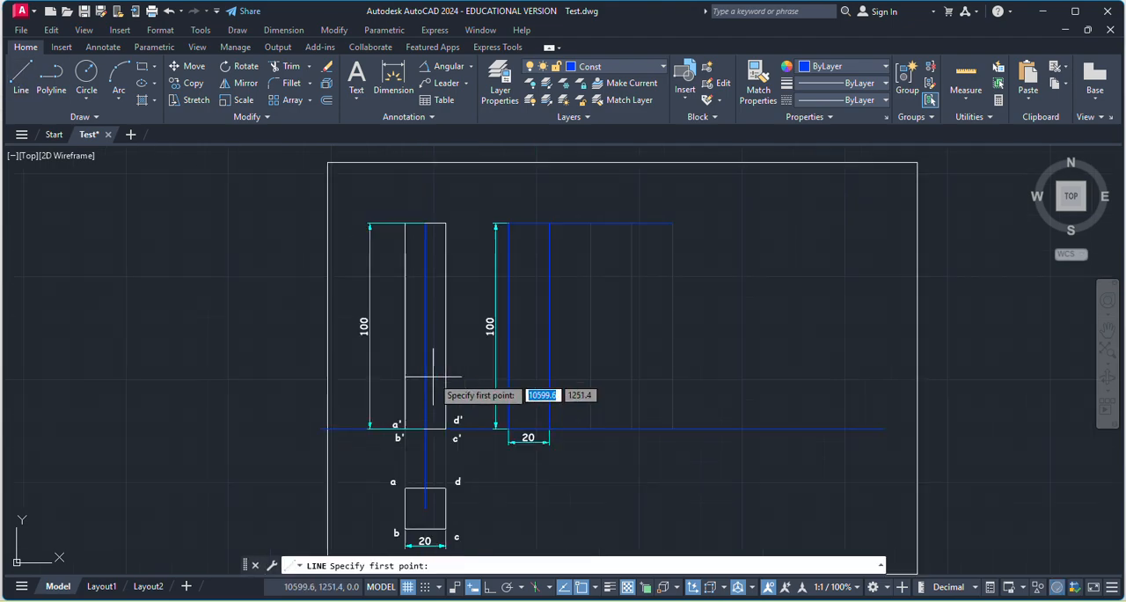
scroll(445, 347, "up", 2)
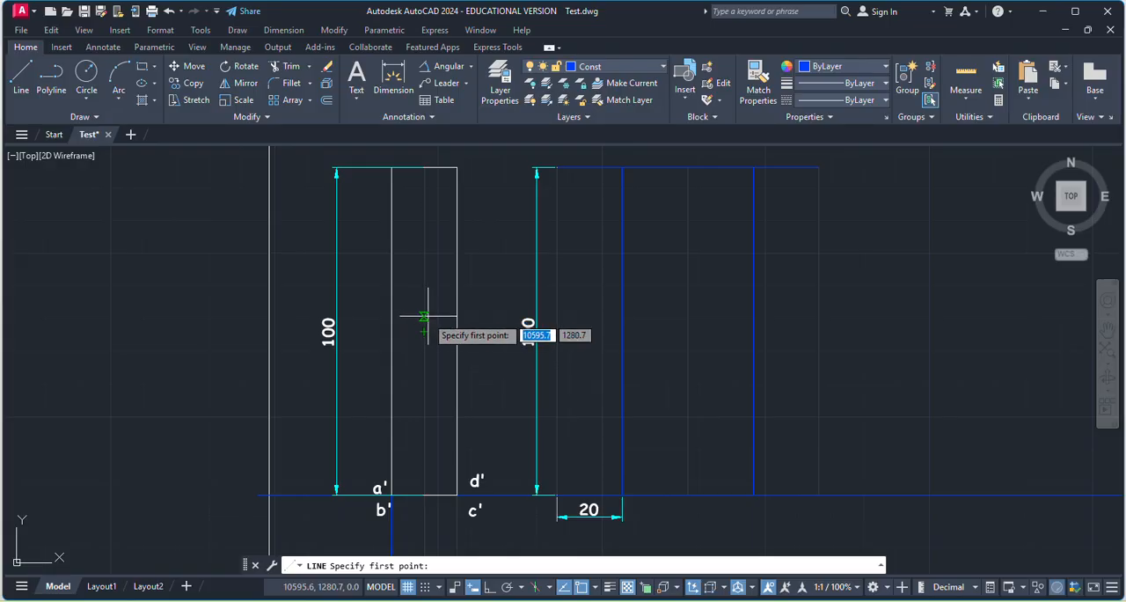
left_click(430, 331)
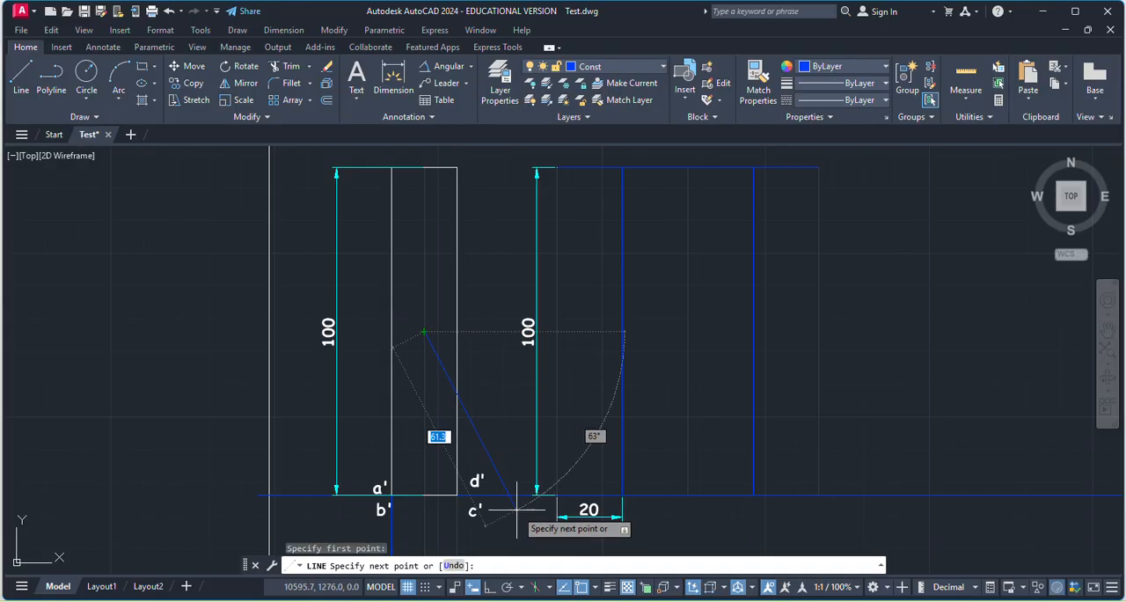
scroll(462, 321, "up", 4)
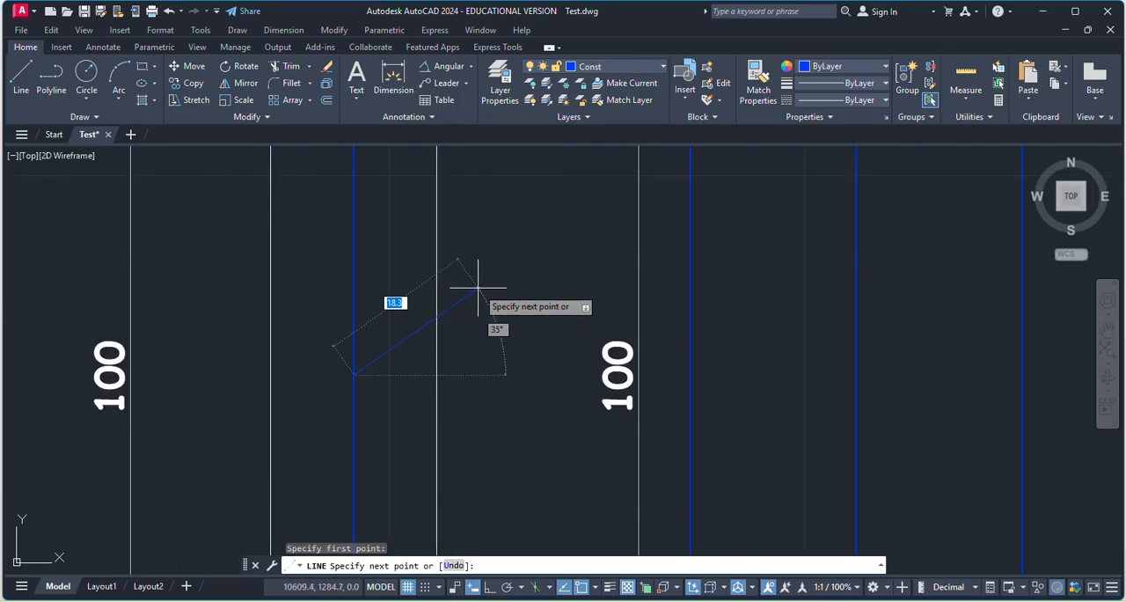
type("@")
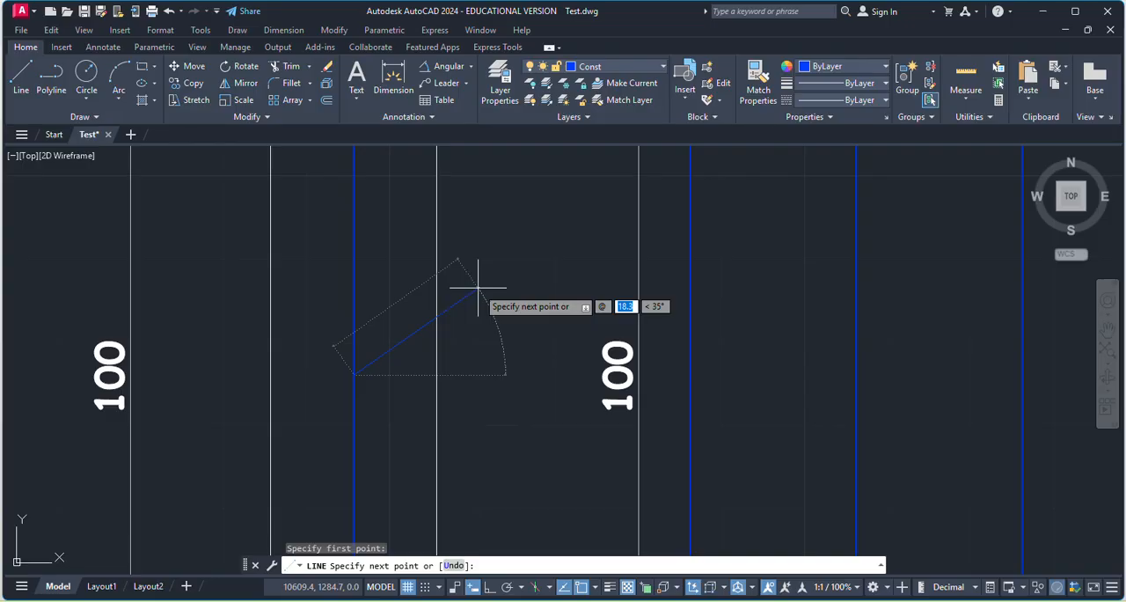
type("30")
key("Return")
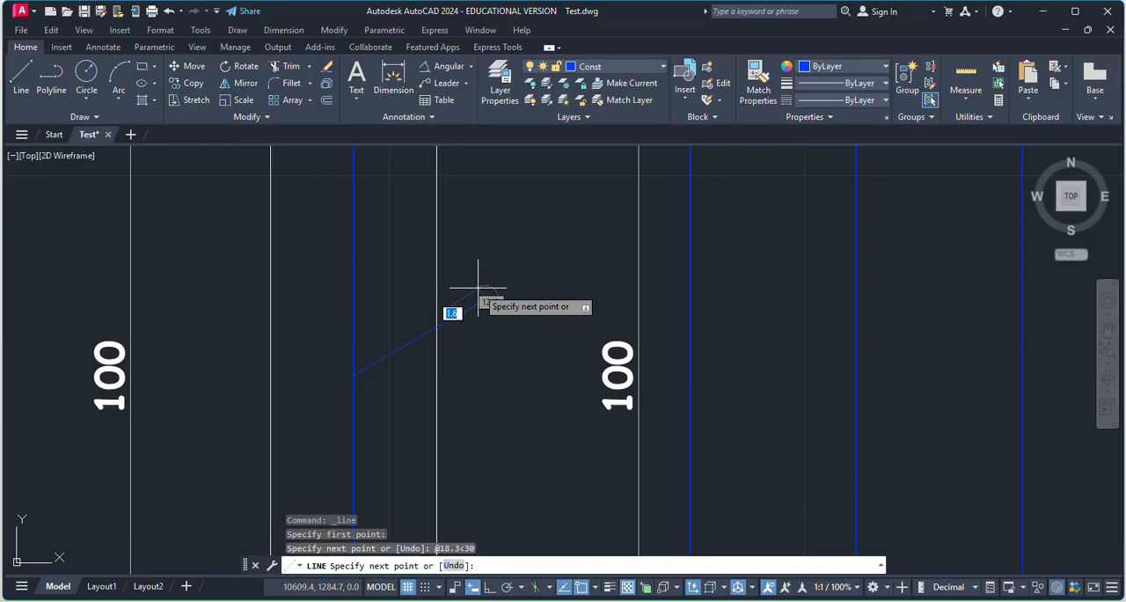
key("Escape")
Check the new inclined line with an angular dimension to the reference line, and erase that dimension.
left_click(443, 71)
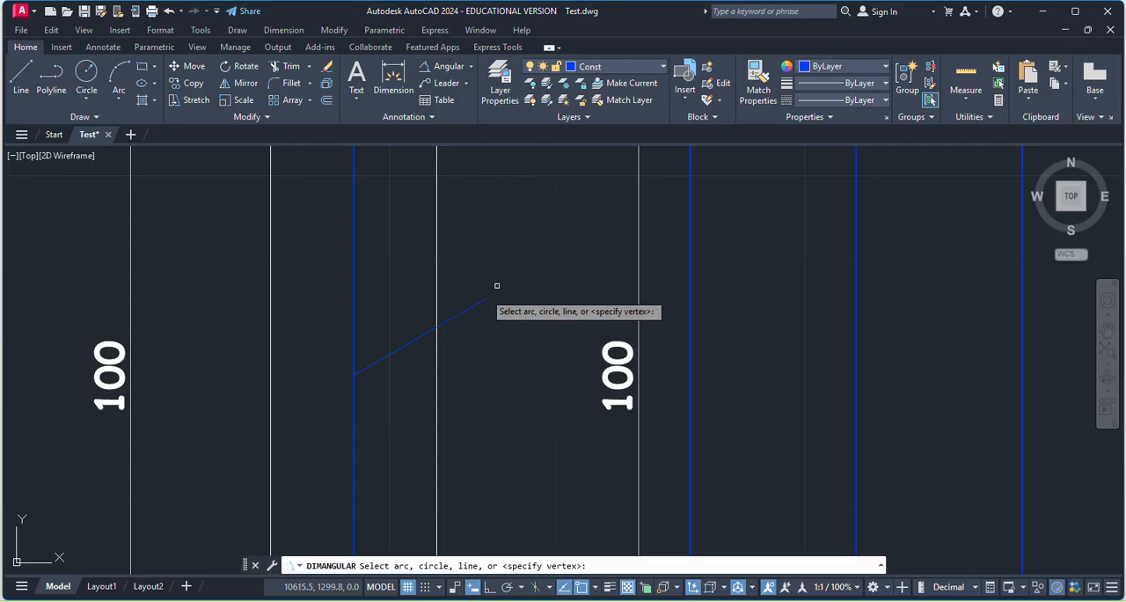
left_click(458, 320)
scroll(441, 275, "down", 3)
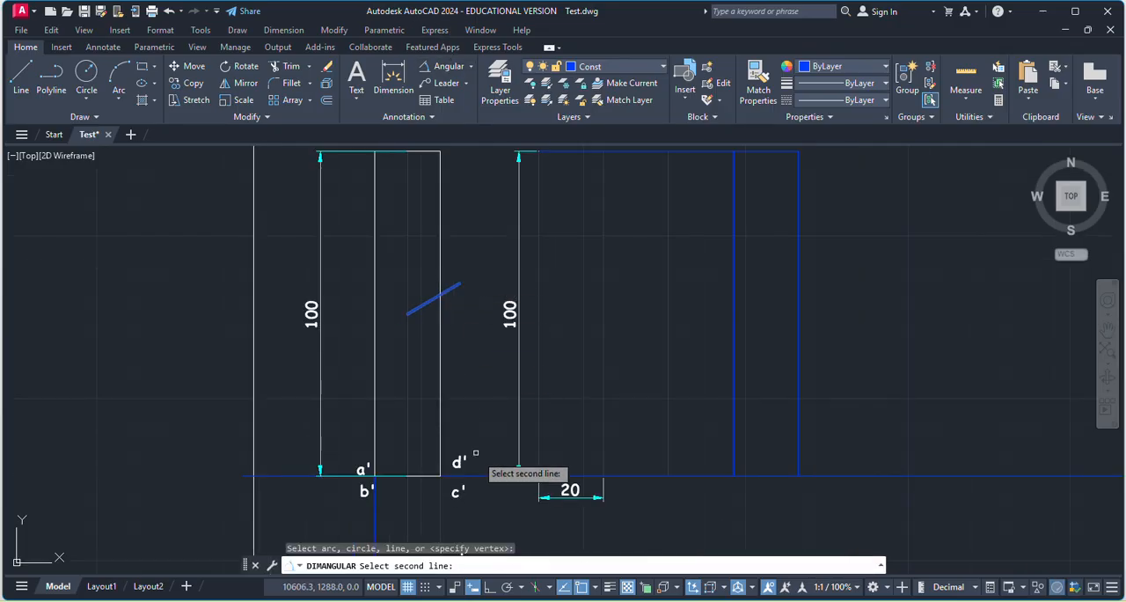
left_click(489, 475)
left_click(458, 367)
scroll(458, 367, "up", 3)
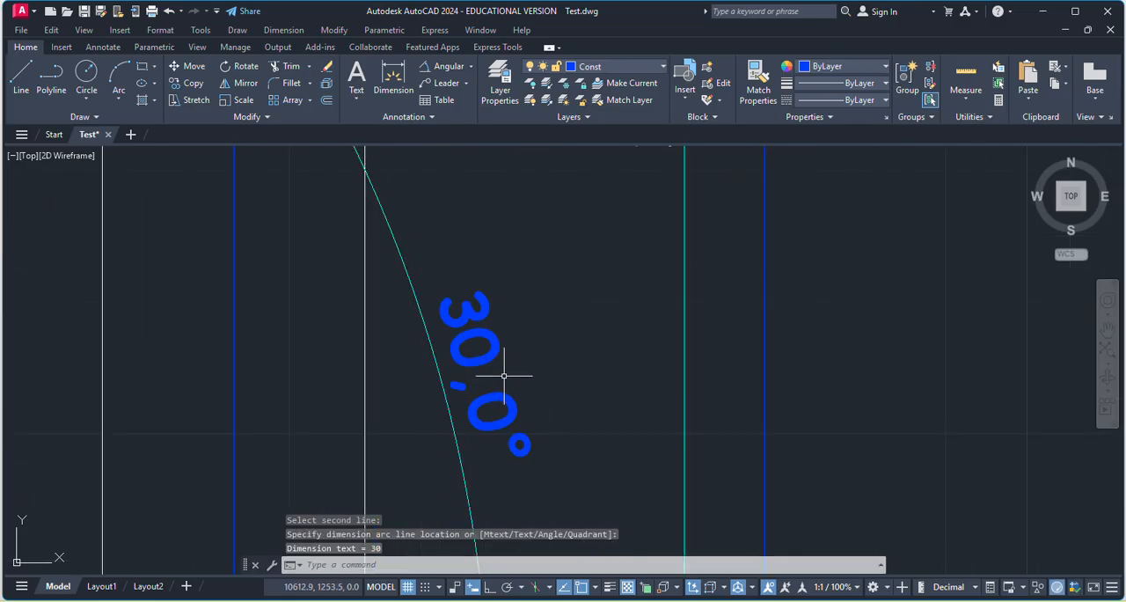
scroll(498, 377, "down", 3)
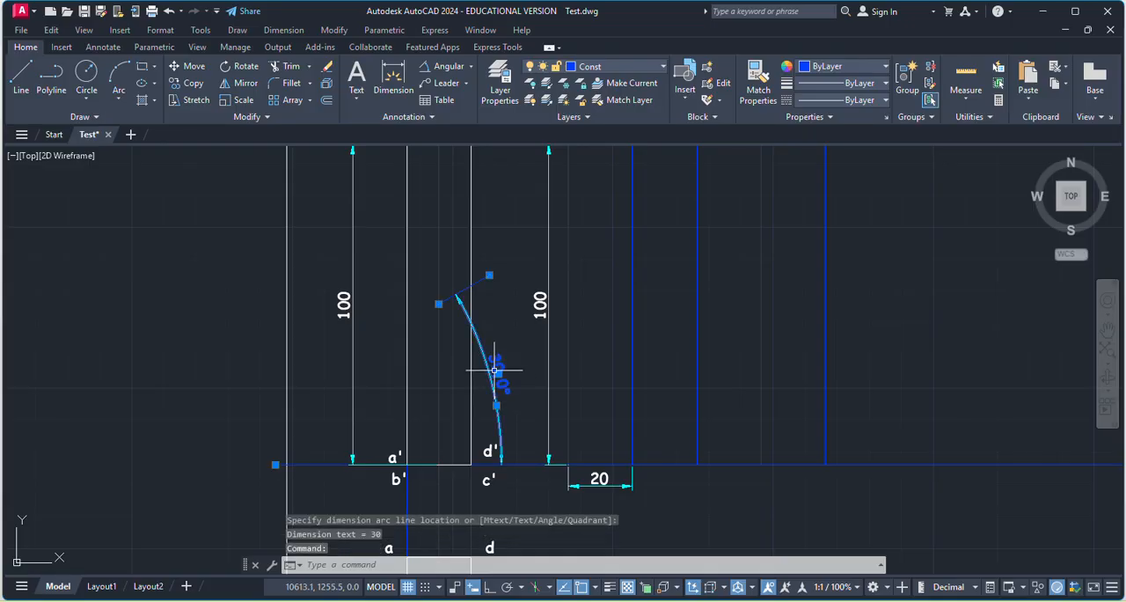
key("Delete")
Assign the inclined line in the front view to the MainD layer.
scroll(467, 302, "up", 4)
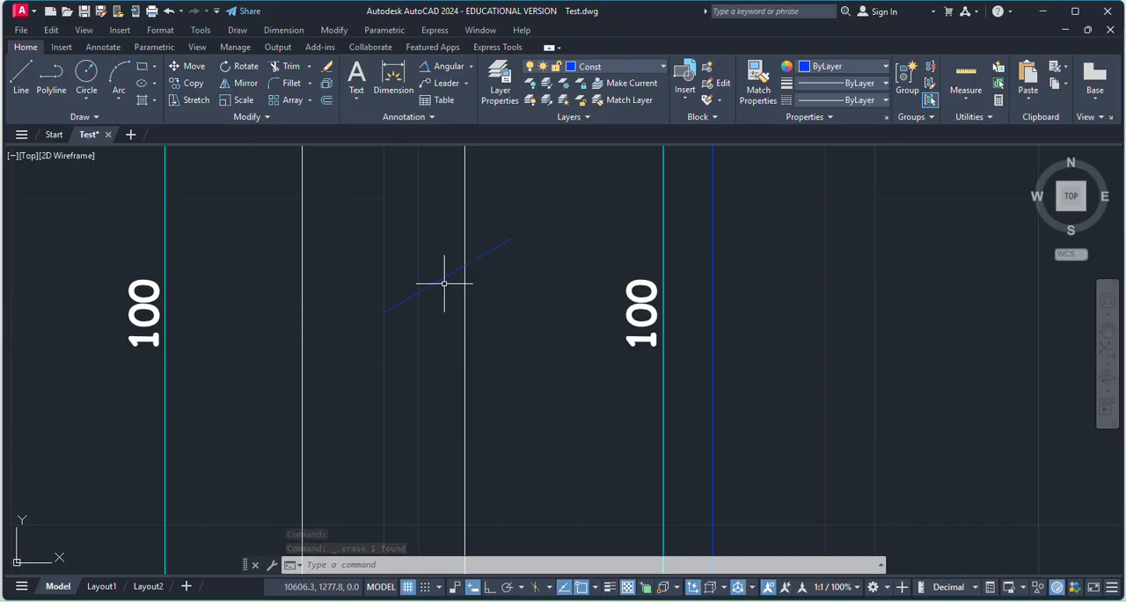
scroll(475, 298, "down", 2)
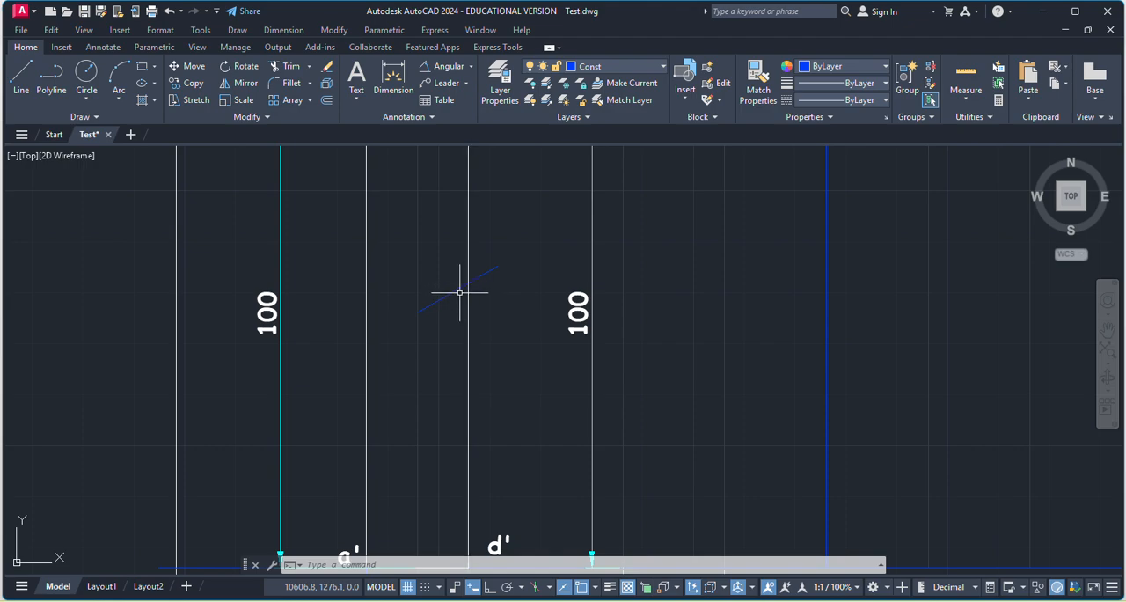
left_click(602, 68)
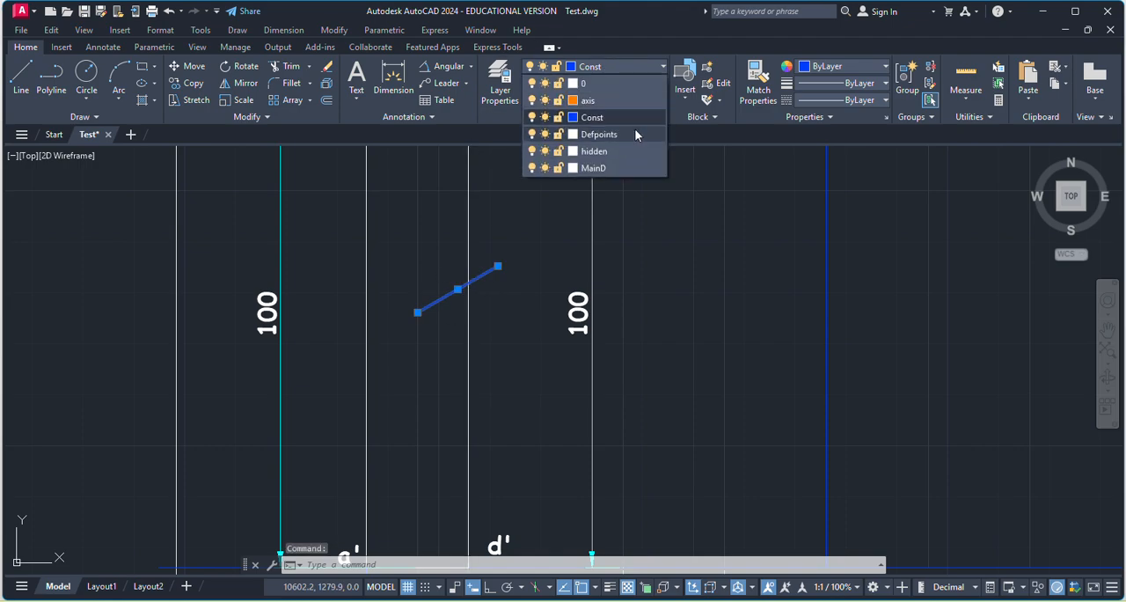
left_click(608, 169)
Try to extend the inclined line toward the front view's left edge while the line is still selected.
left_click(310, 66)
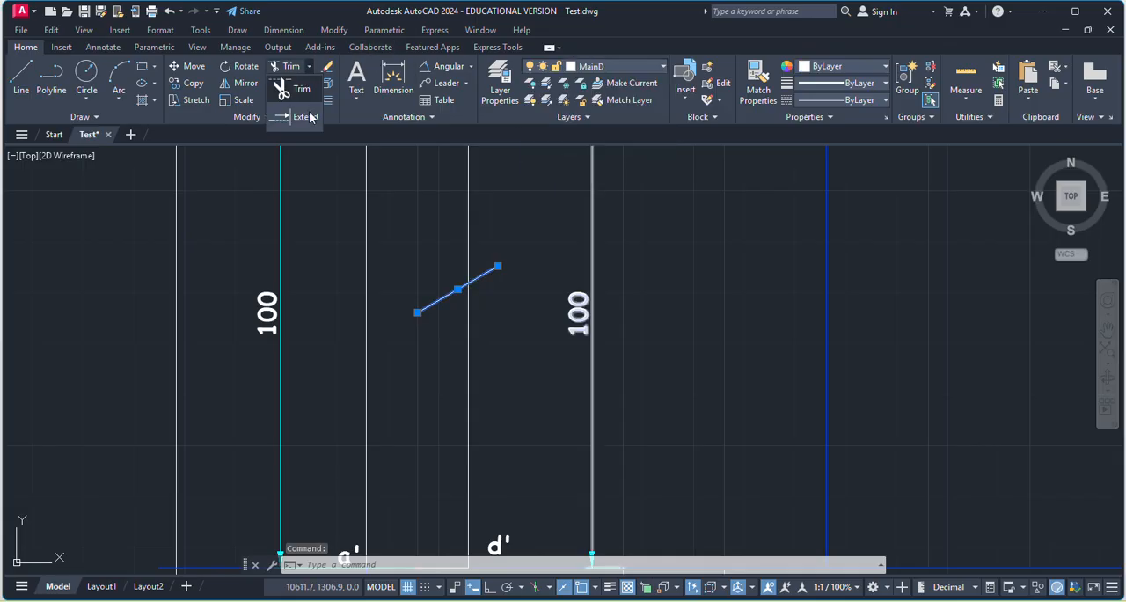
left_click(304, 116)
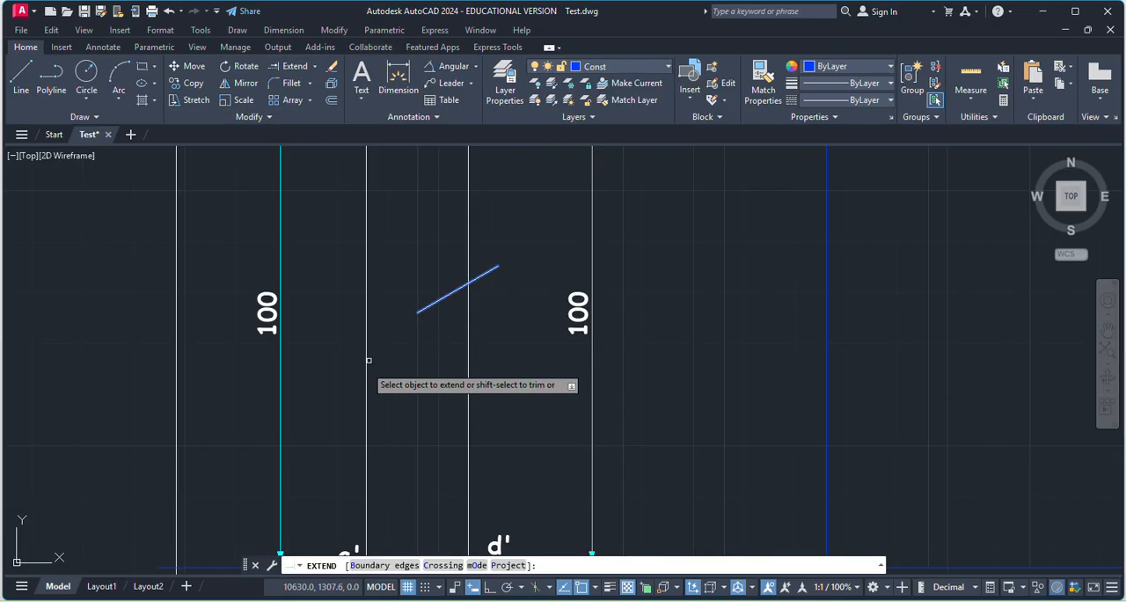
left_click(437, 298)
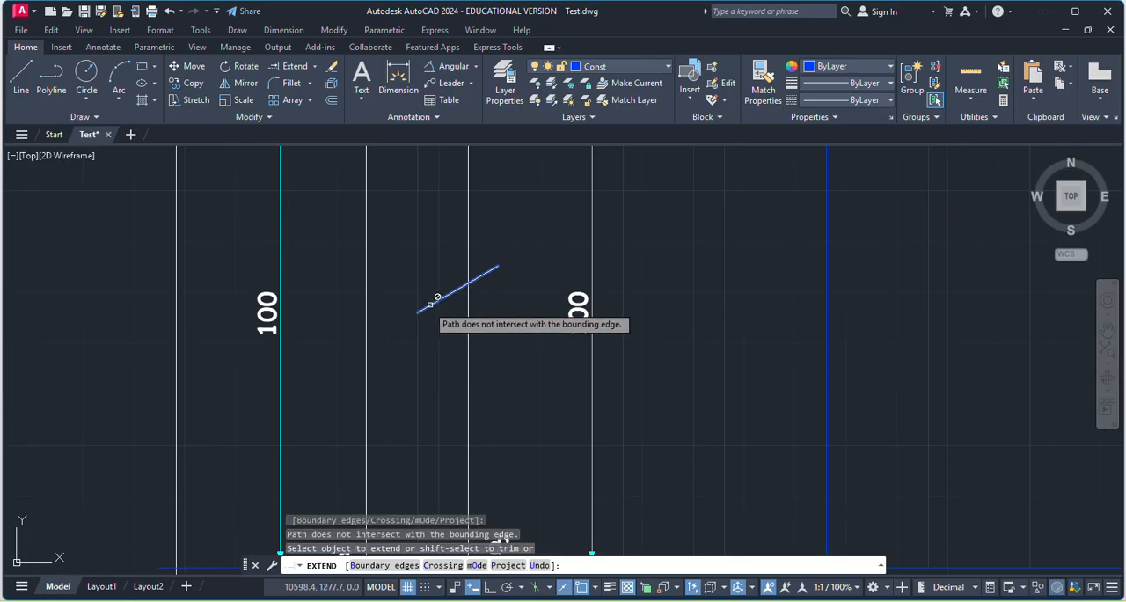
key("Escape")
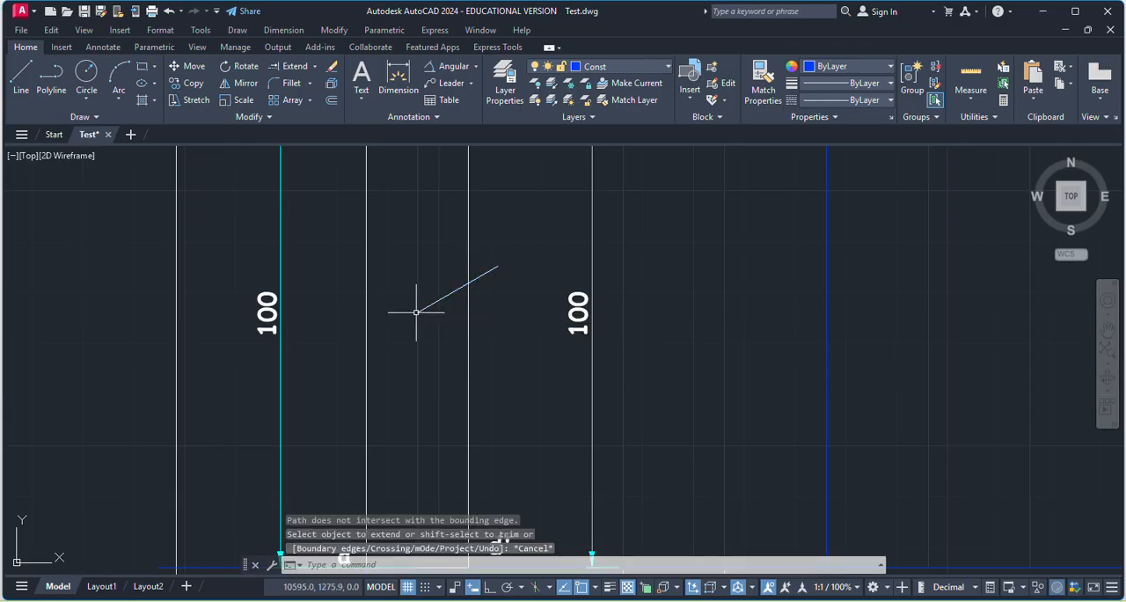
Extend the inclined line's lower end to the left edge of the front view.
left_click(311, 67)
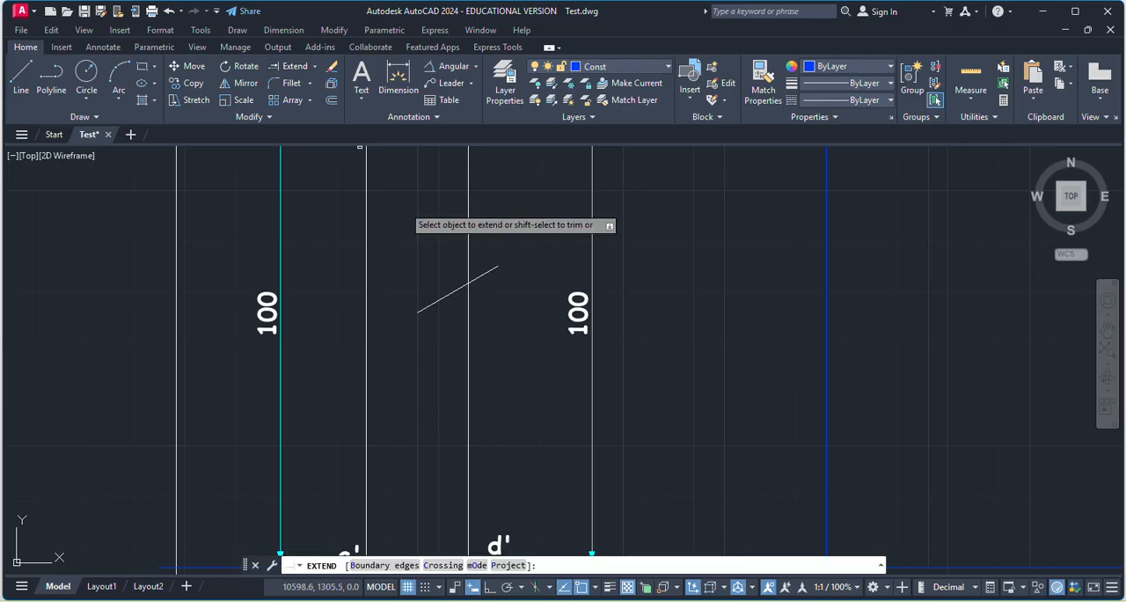
left_click(418, 311)
scroll(499, 377, "down", 3)
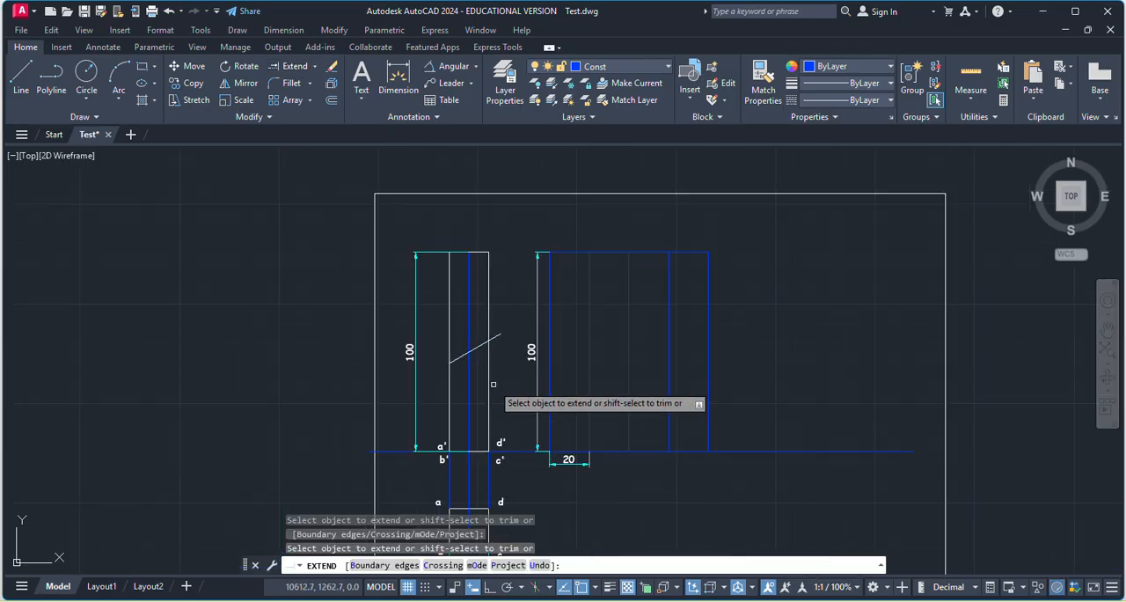
key("Escape")
Trim the part of the inclined line that projects beyond the front view's right edge.
left_click(314, 67)
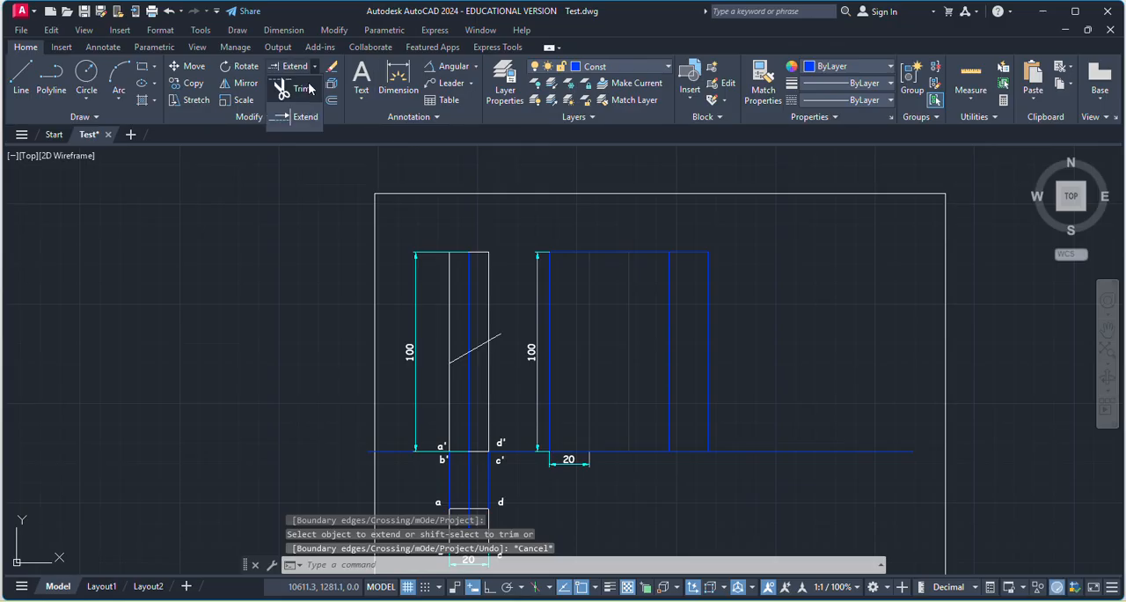
left_click(291, 99)
scroll(493, 330, "up", 5)
left_click(493, 331)
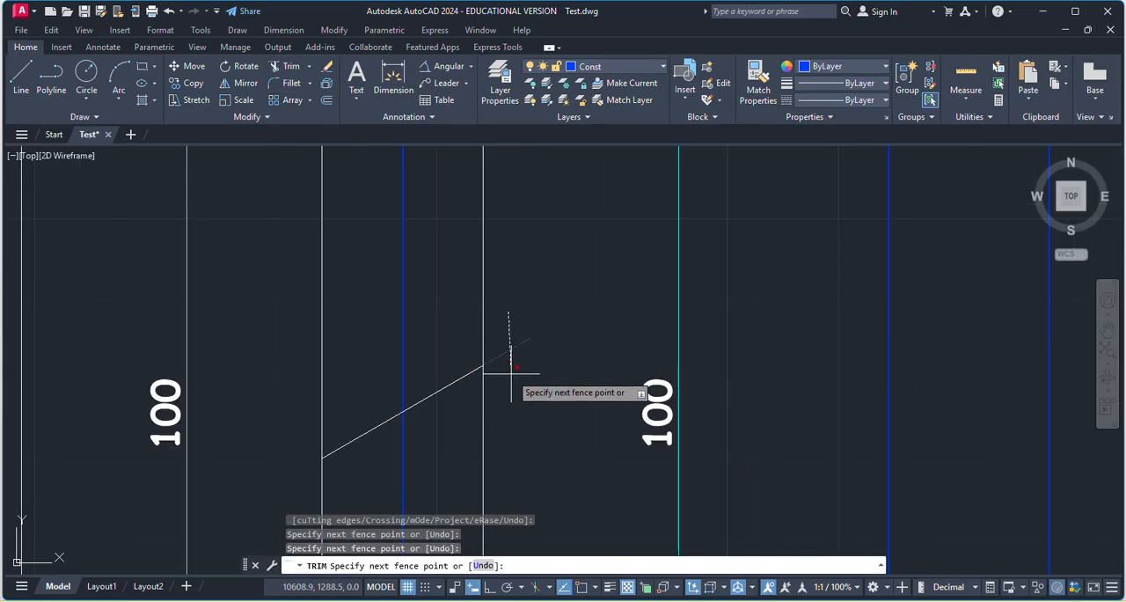
key("Escape")
Trim the right and left vertical edges of the front view above the inclined cutting line.
scroll(494, 408, "down", 3)
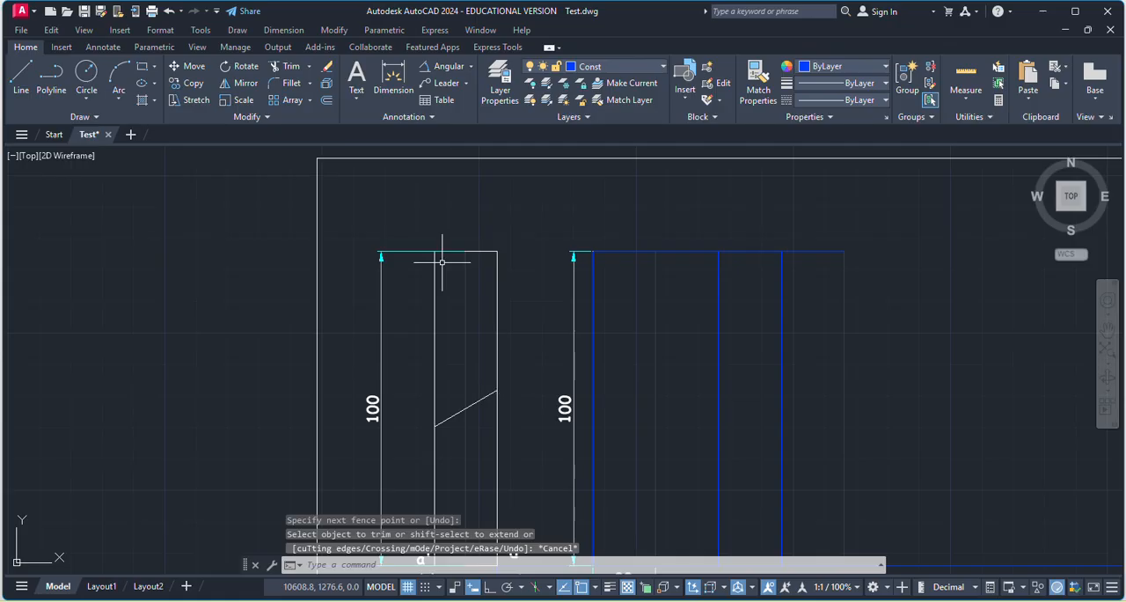
scroll(502, 380, "down", 2)
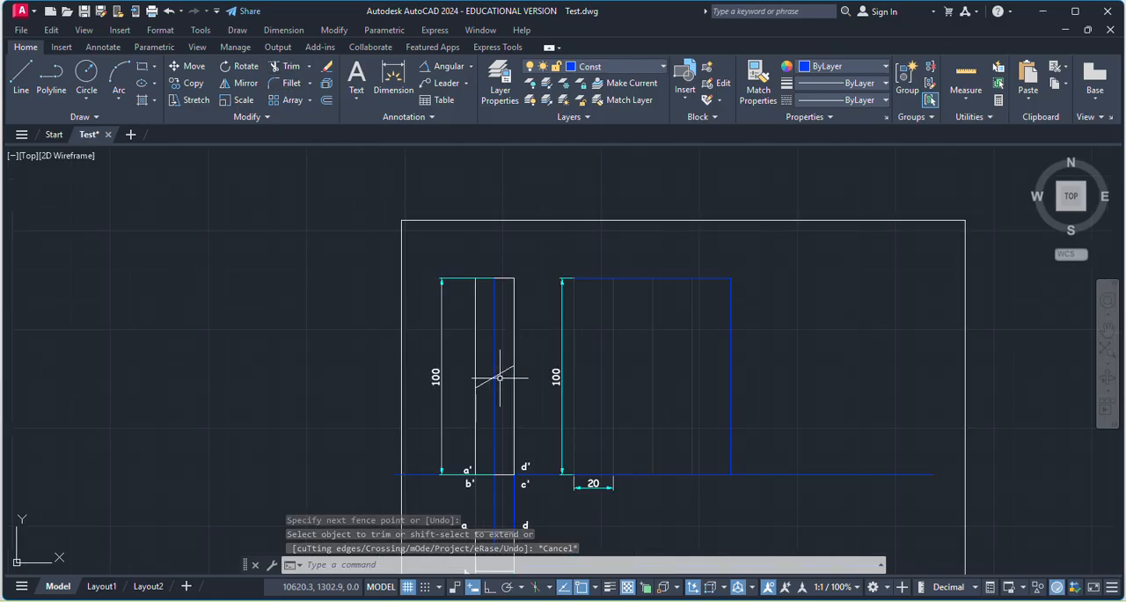
scroll(496, 359, "up", 4)
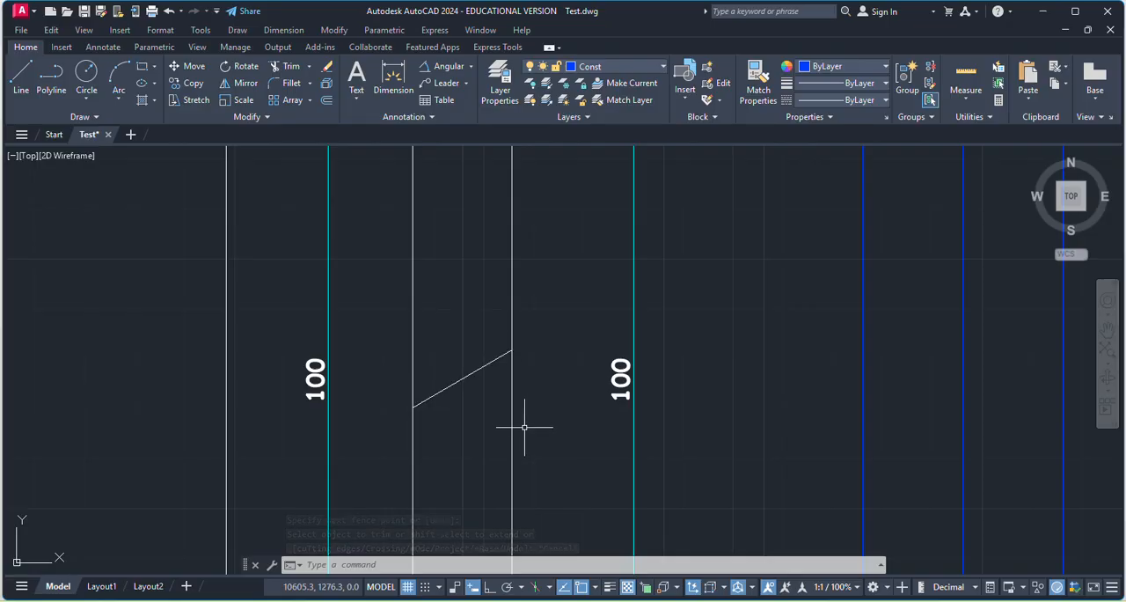
scroll(524, 425, "down", 2)
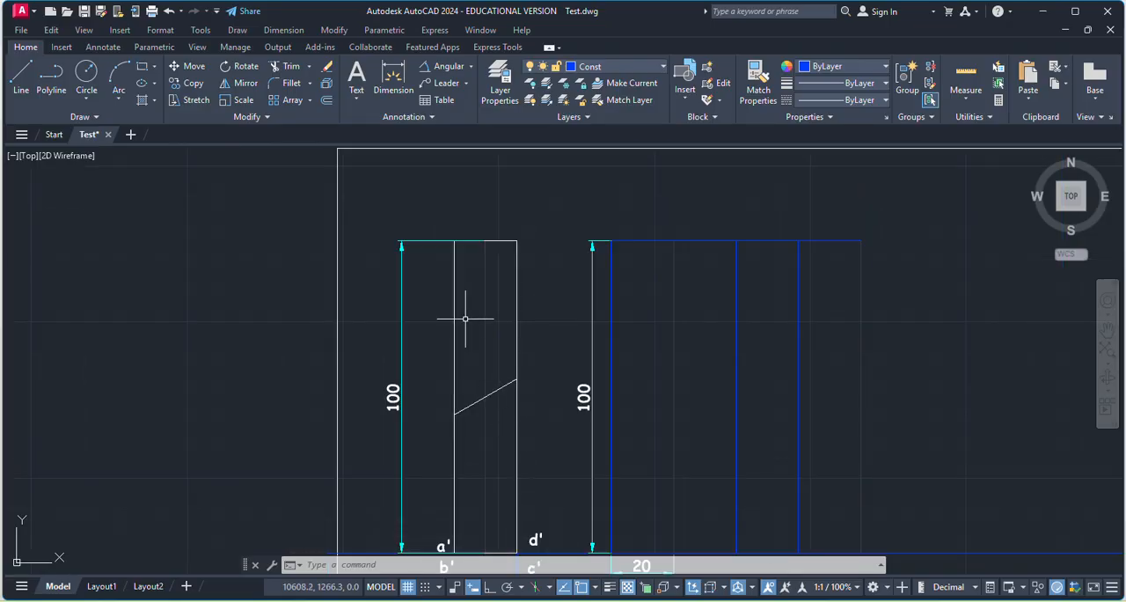
left_click(287, 69)
left_click(516, 312)
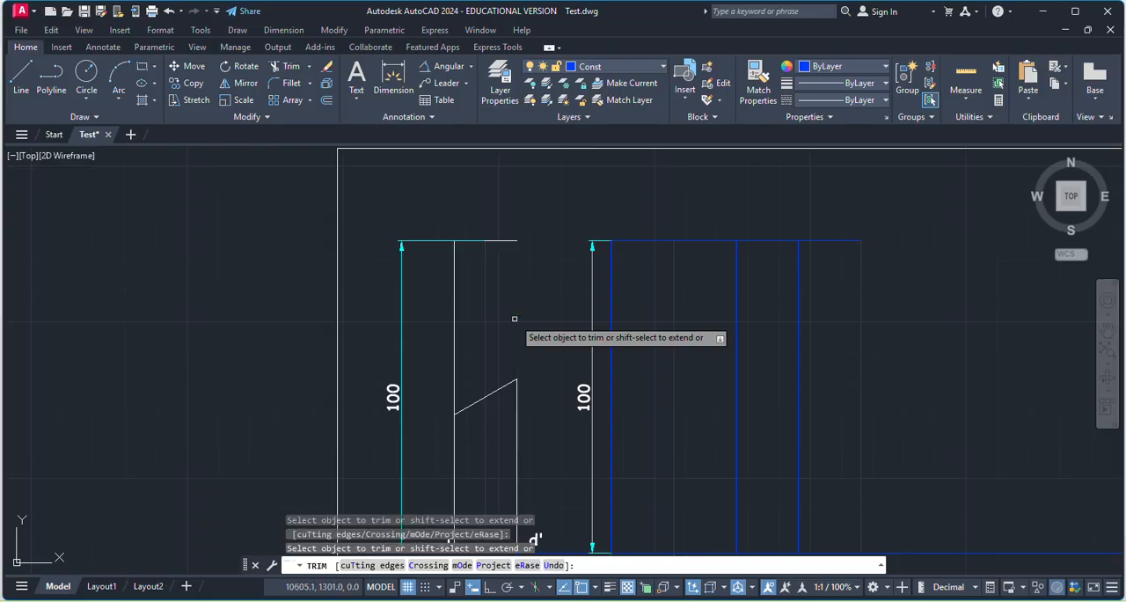
left_click(454, 295)
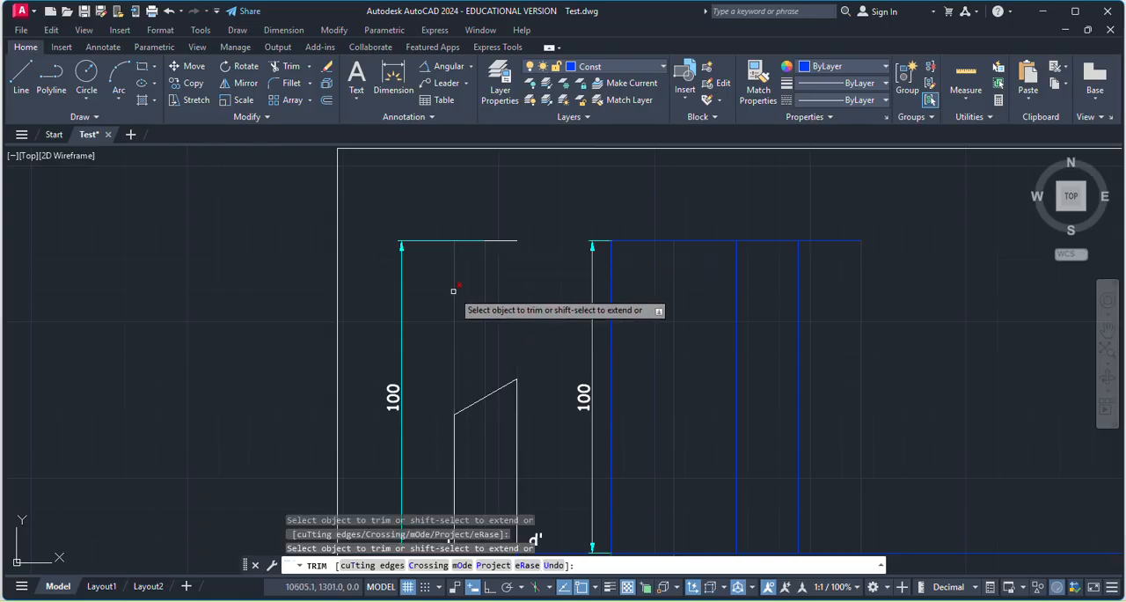
Draw a vertical construction line from the front view's upper right corner down to the upper end of the inclined cutting line.
left_click(21, 77)
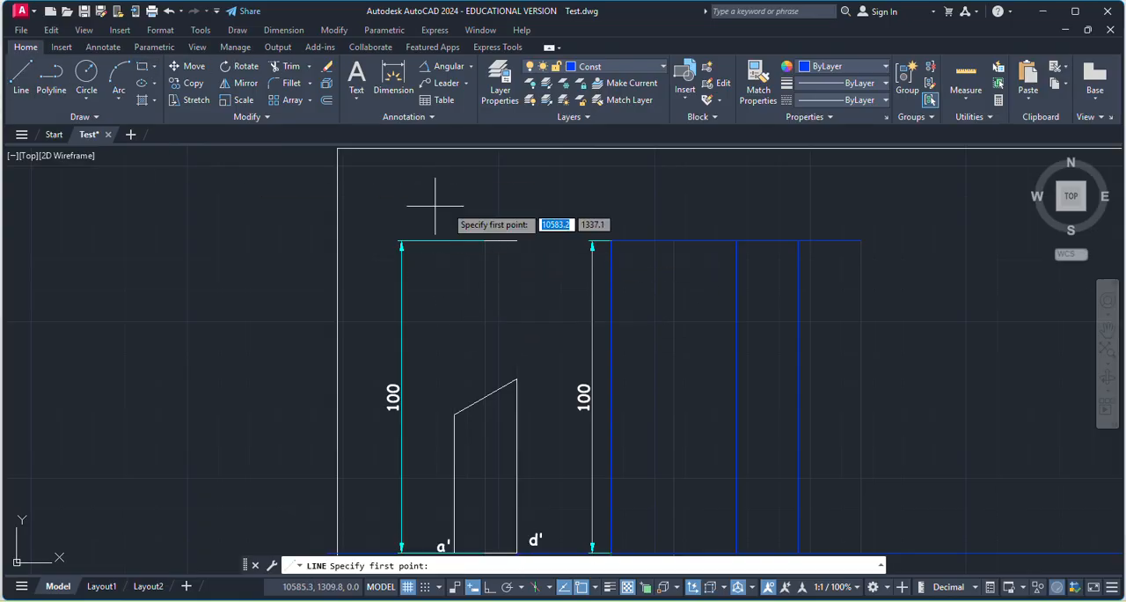
left_click(516, 240)
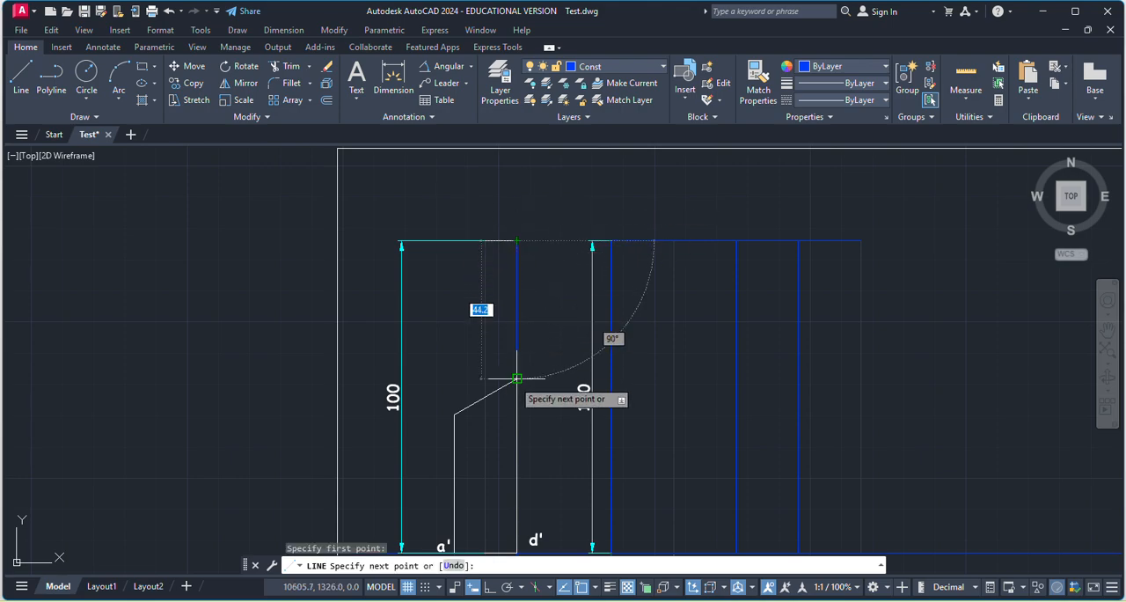
key("Escape")
With Ortho on, draw construction lines from the inclined line's lower end up to the 100 mm height and across to the front view's upper right corner.
key("Return")
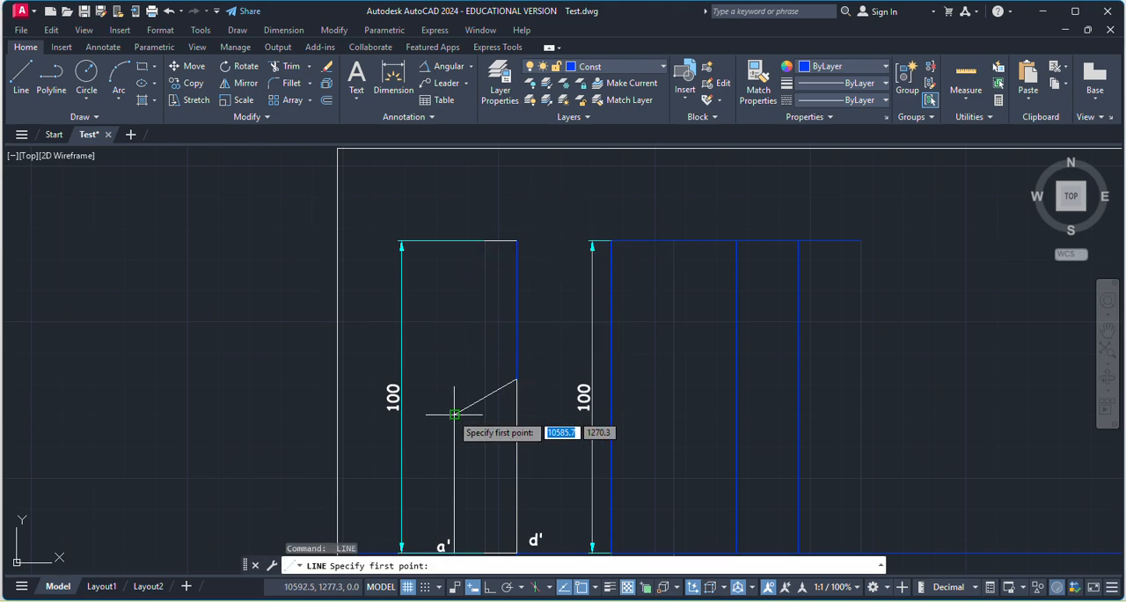
left_click(454, 412)
scroll(475, 256, "up", 7)
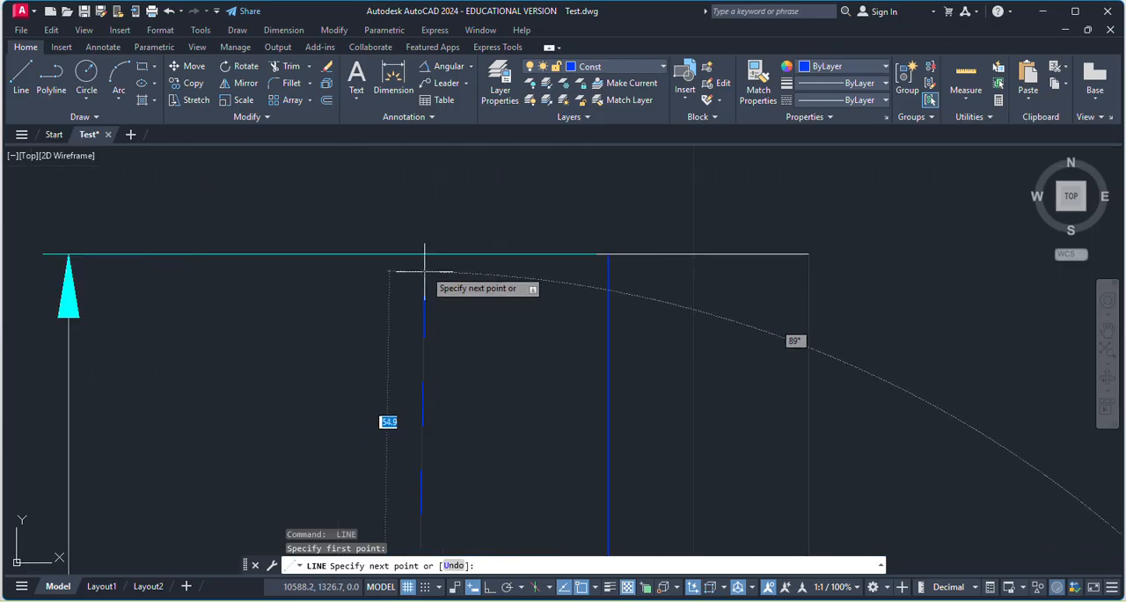
scroll(443, 246, "down", 3)
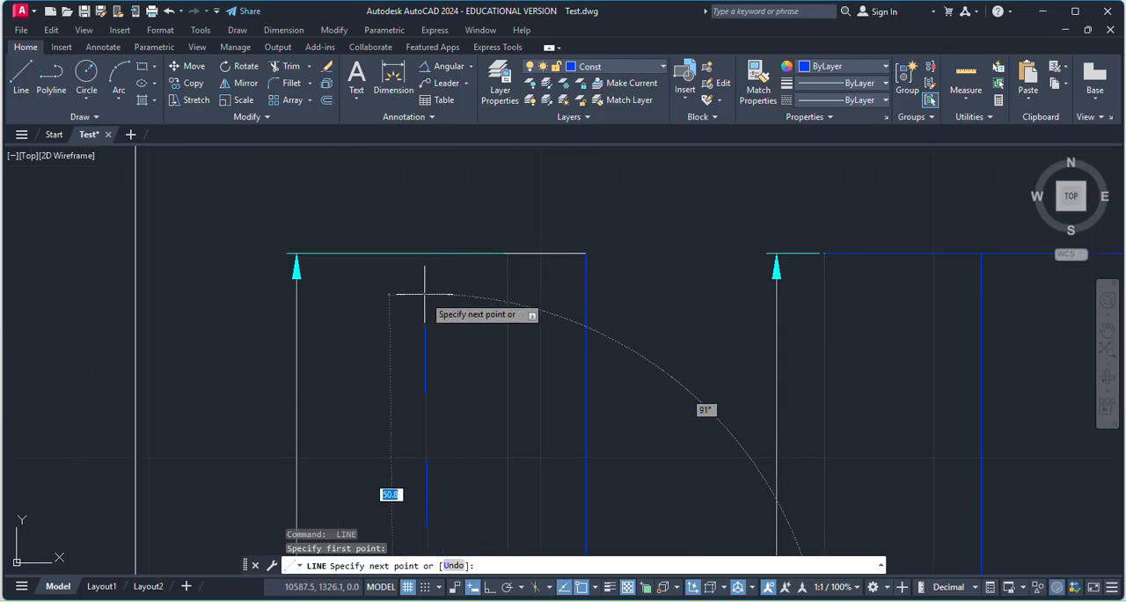
left_click(490, 587)
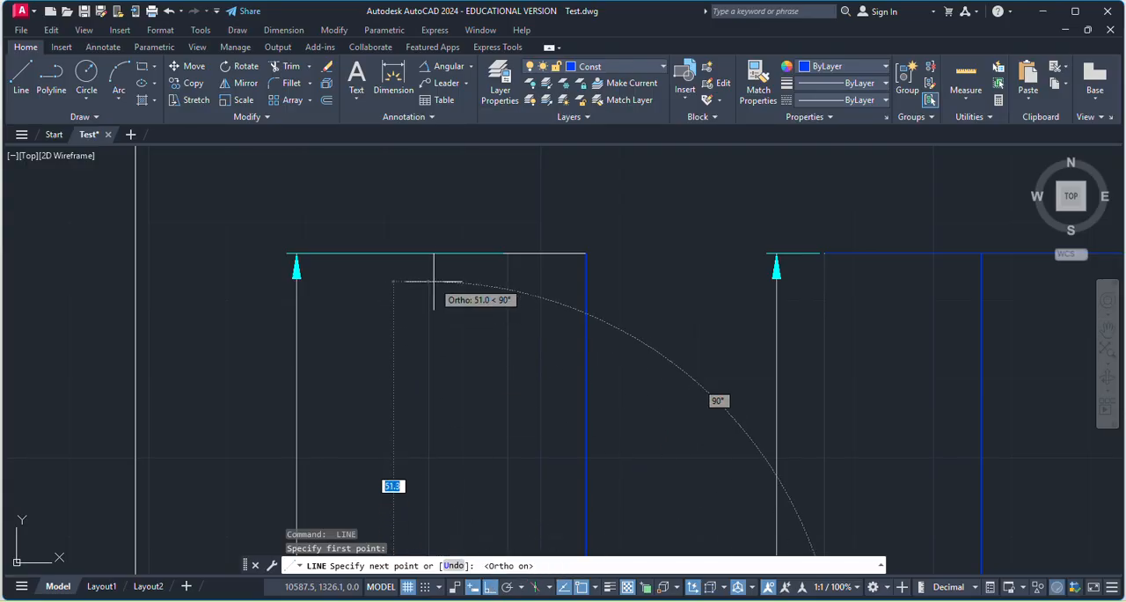
left_click(428, 254)
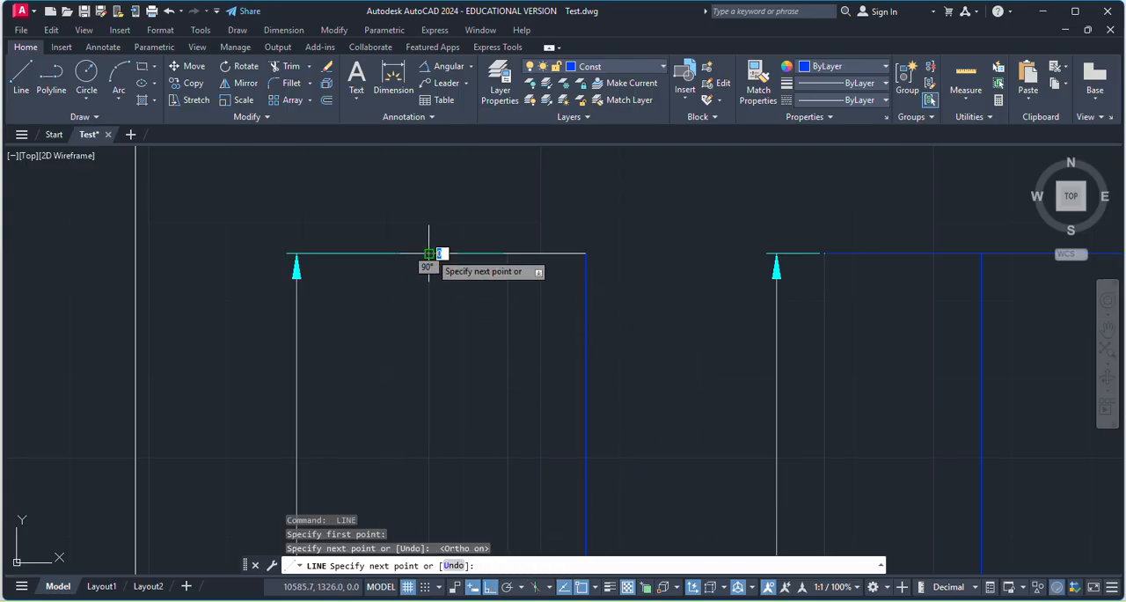
left_click(581, 252)
key("Escape")
scroll(475, 273, "down", 2)
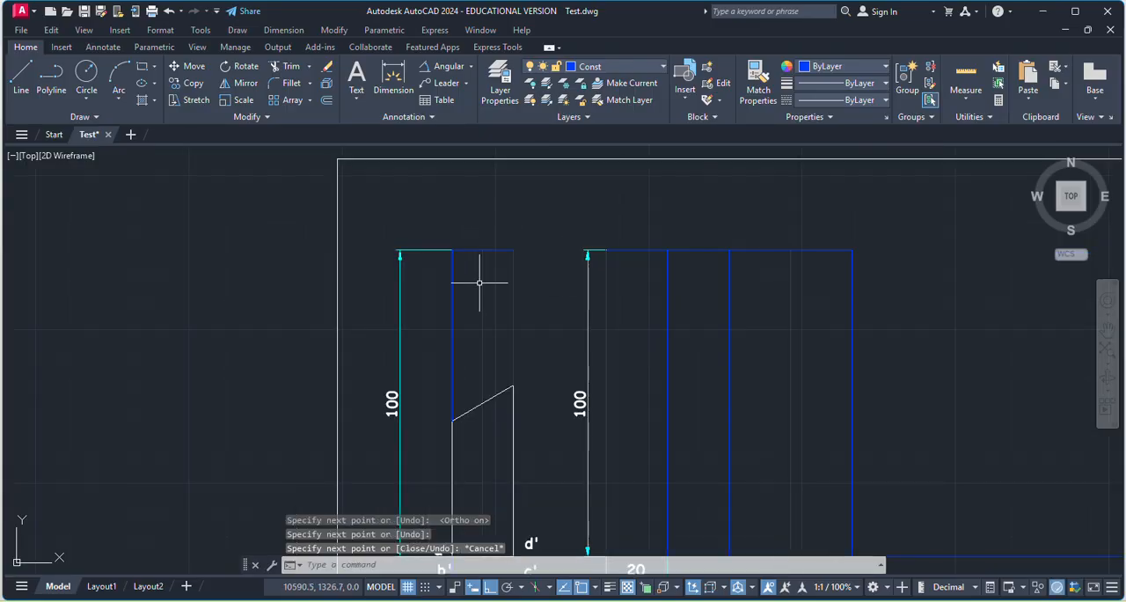
Examine the cut front view, the labelled top view below it and the base of the development.
scroll(469, 287, "down", 2)
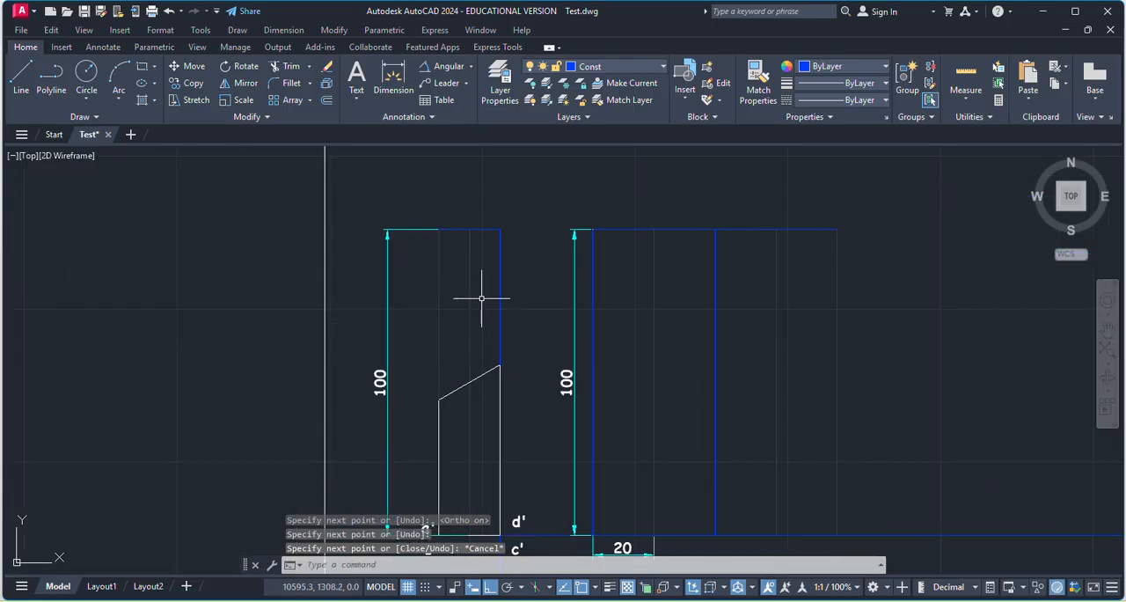
scroll(506, 277, "down", 3)
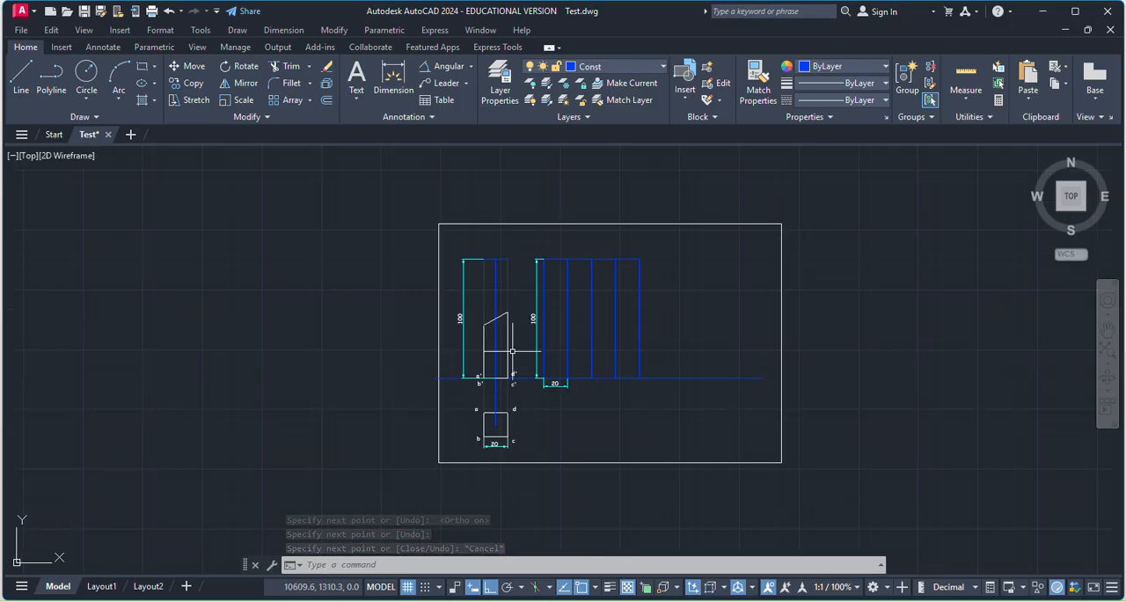
scroll(511, 352, "up", 4)
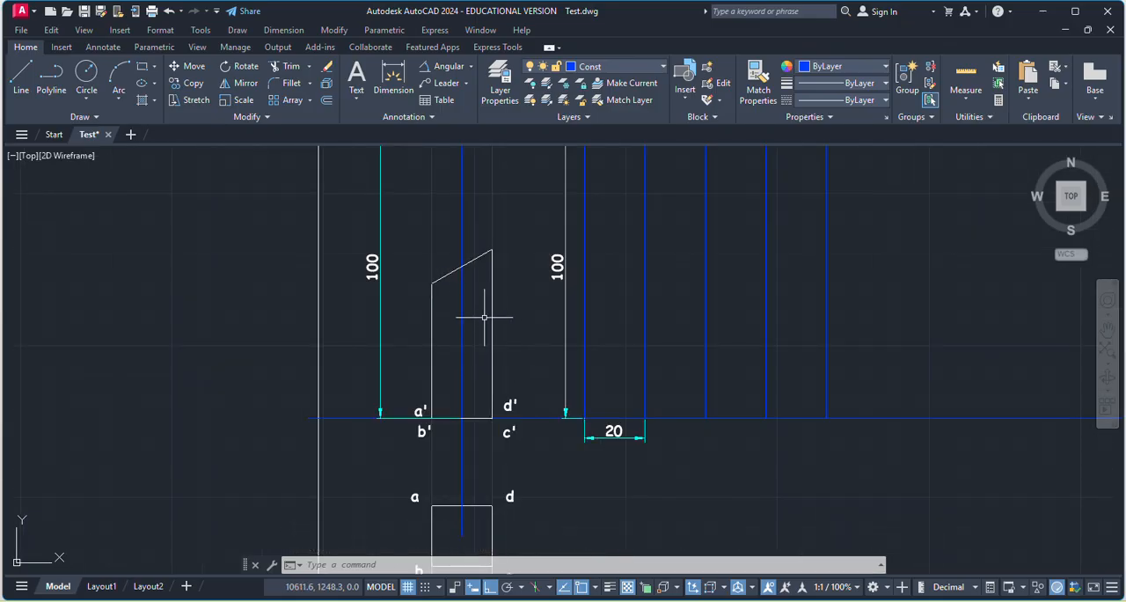
scroll(448, 368, "down", 3)
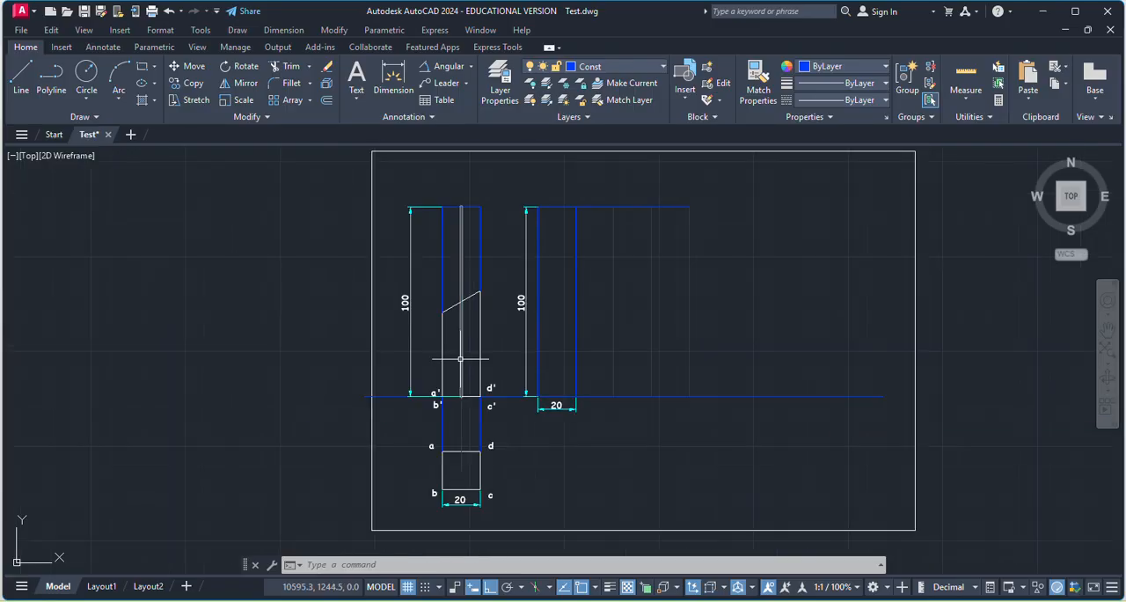
scroll(471, 302, "up", 5)
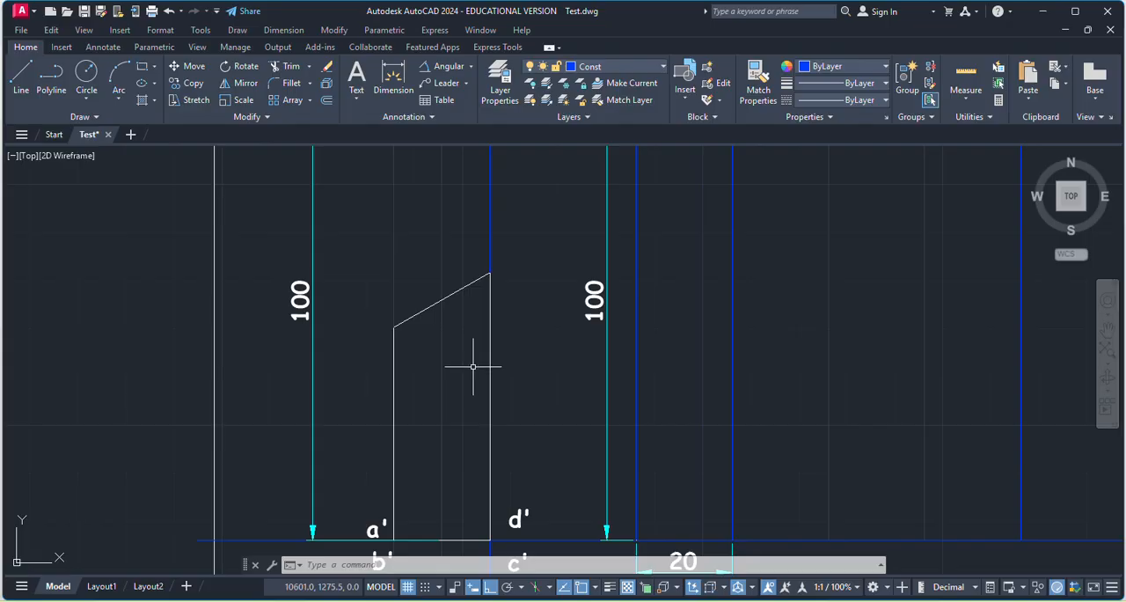
scroll(403, 272, "down", 2)
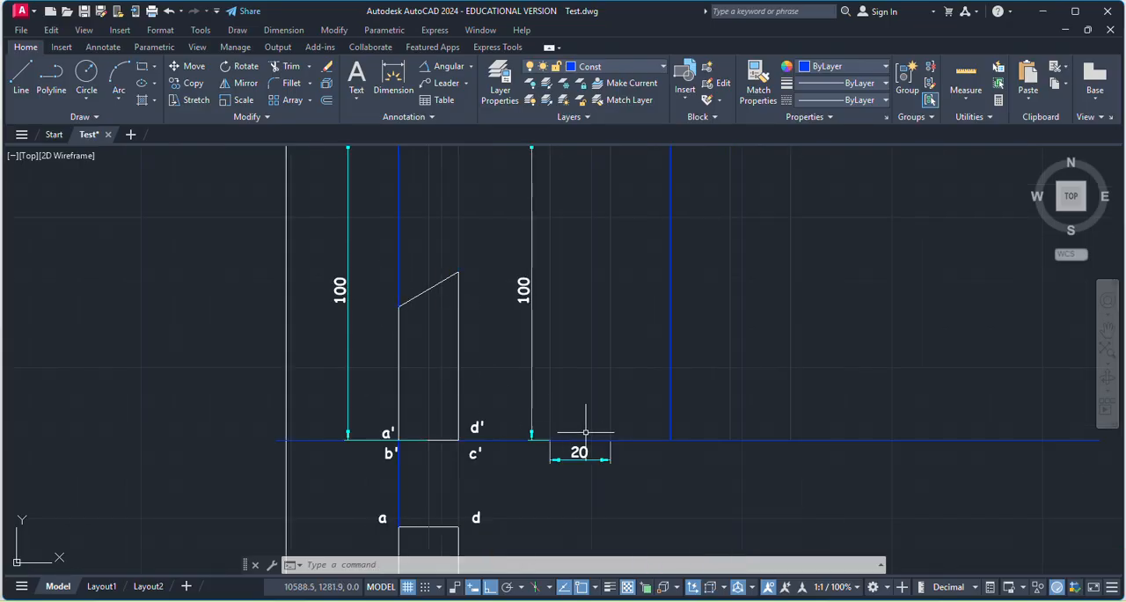
scroll(598, 428, "down", 4)
scroll(511, 469, "up", 6)
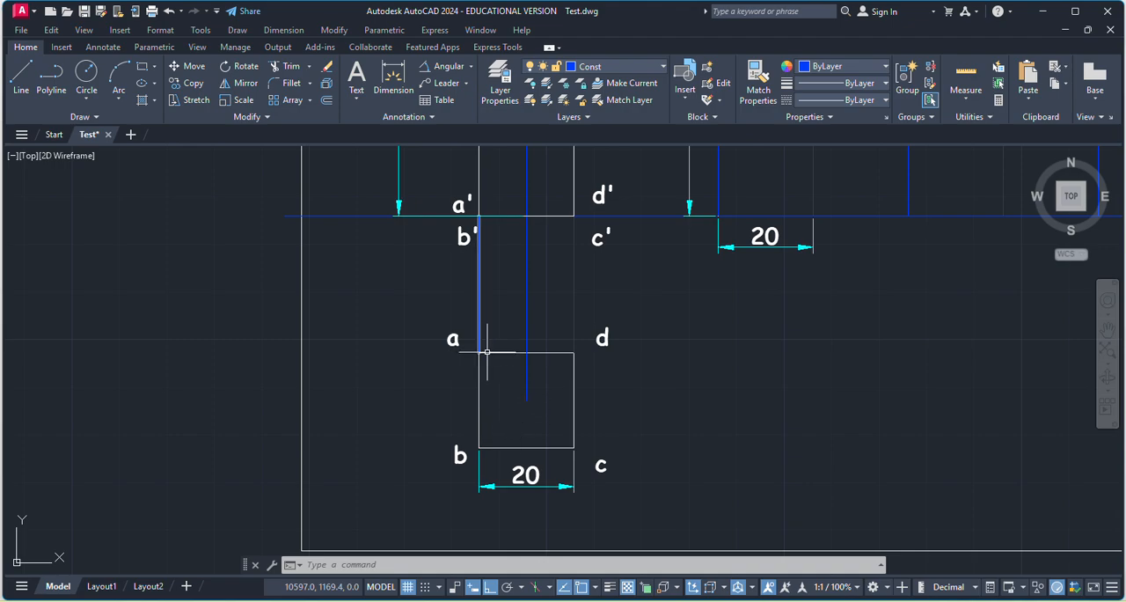
scroll(728, 424, "down", 2)
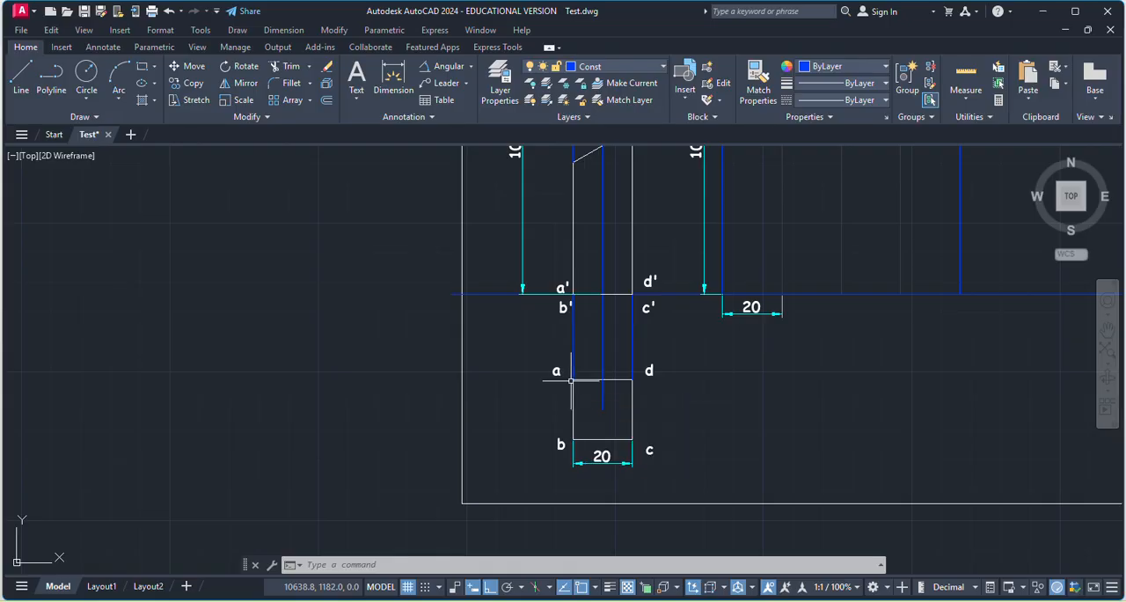
With Ortho off, sketch four connected sides of an open hexagon in the empty area outside the drawing border, beside the top view.
left_click(23, 85)
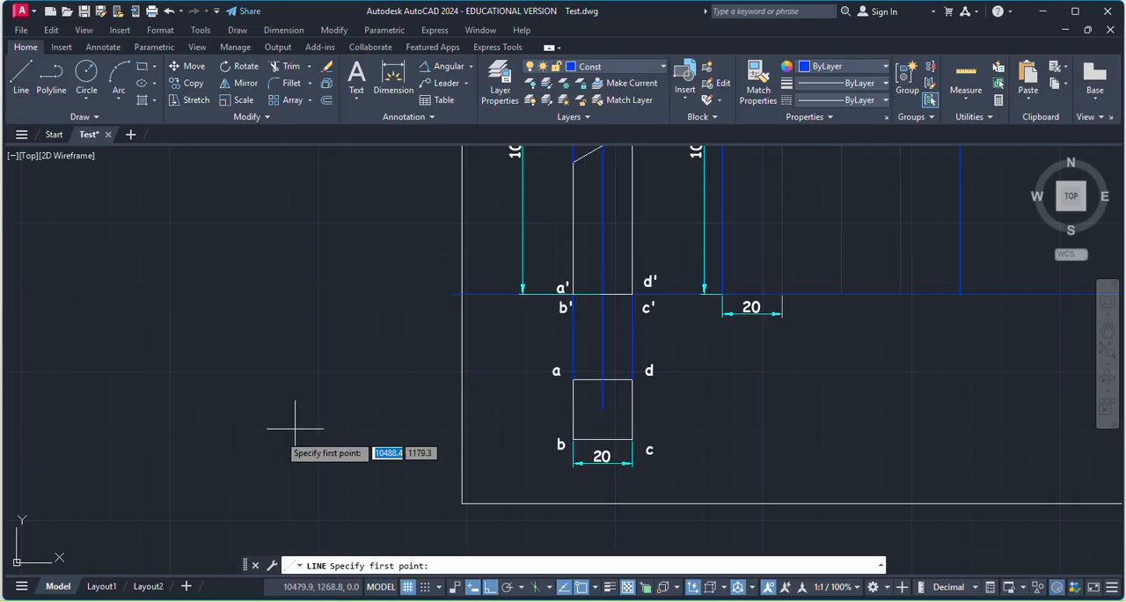
left_click(213, 413)
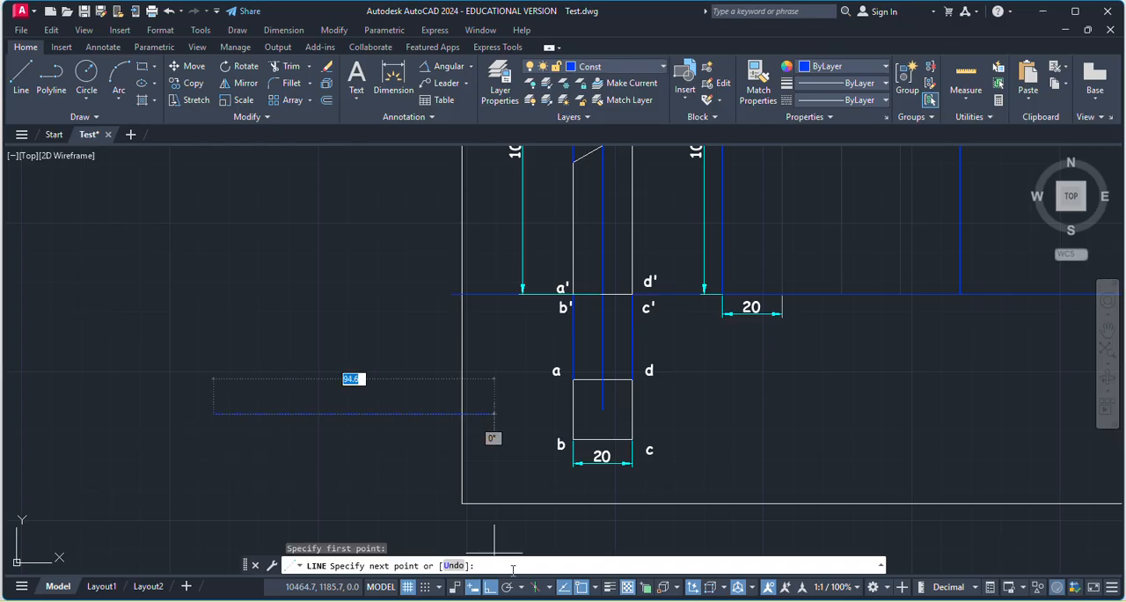
left_click(490, 587)
left_click(243, 469)
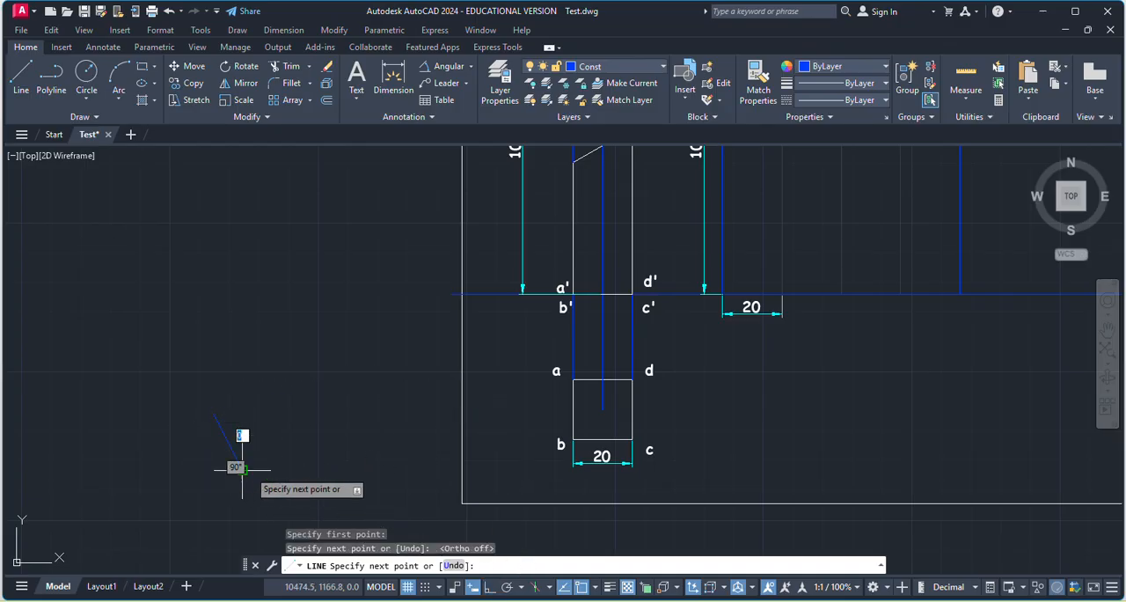
left_click(307, 470)
left_click(339, 417)
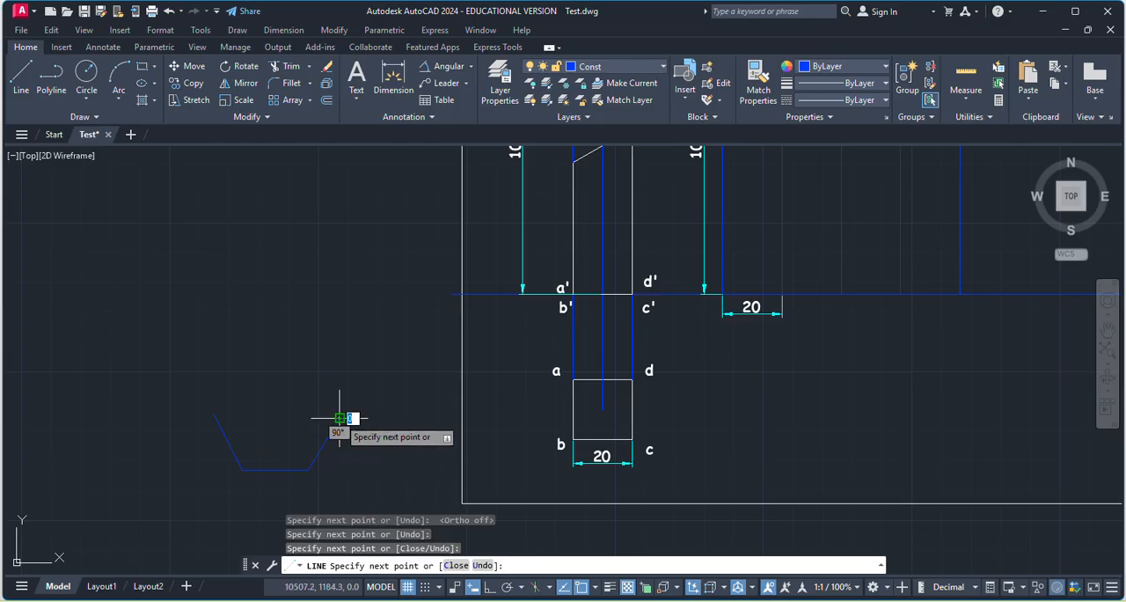
left_click(309, 369)
key("Escape")
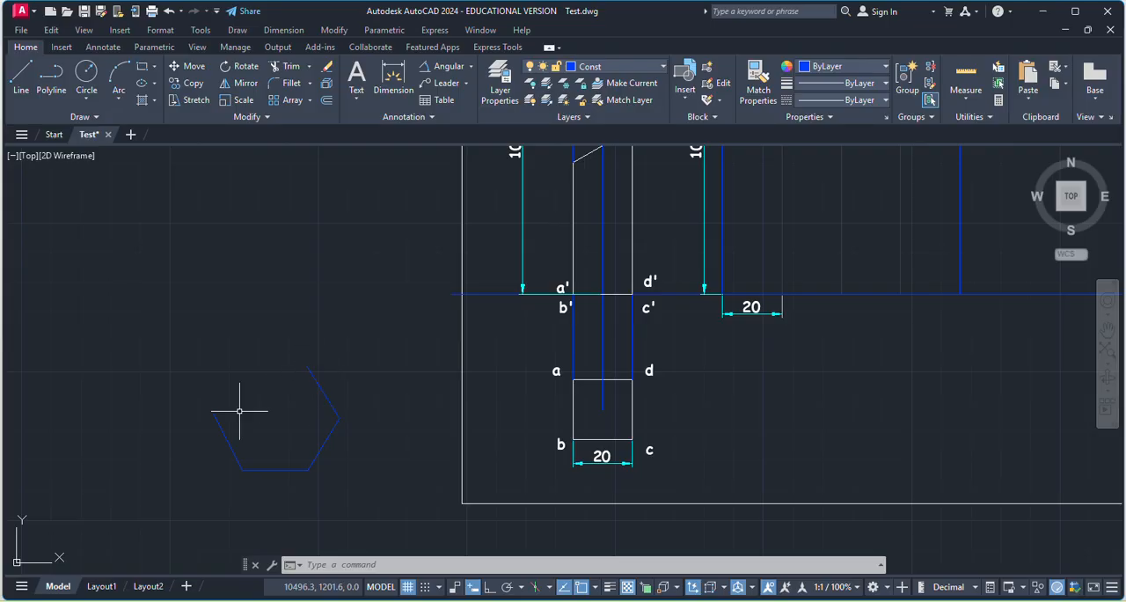
Compare the top view's labelled corners with the base divisions of the development.
scroll(284, 469, "down", 2)
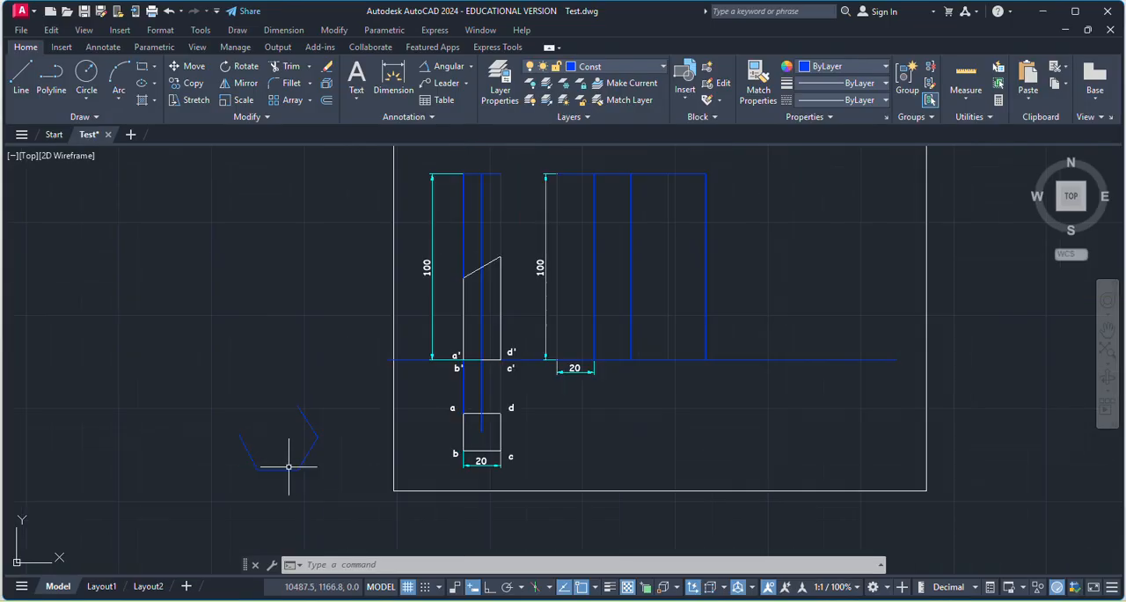
scroll(617, 331, "up", 4)
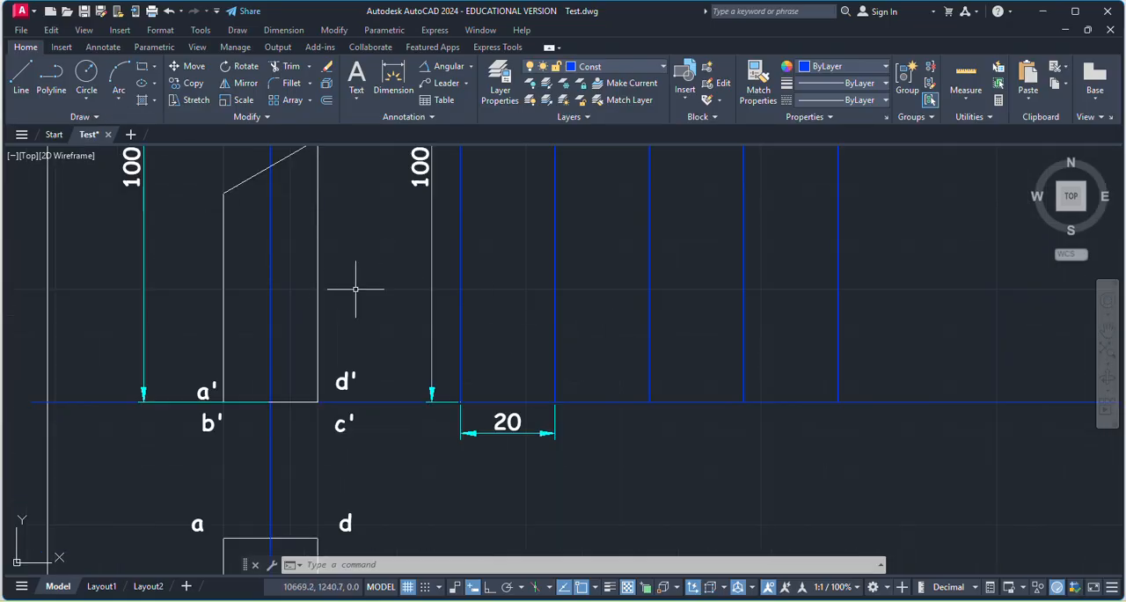
scroll(343, 299, "down", 2)
scroll(343, 334, "down", 2)
scroll(416, 374, "up", 2)
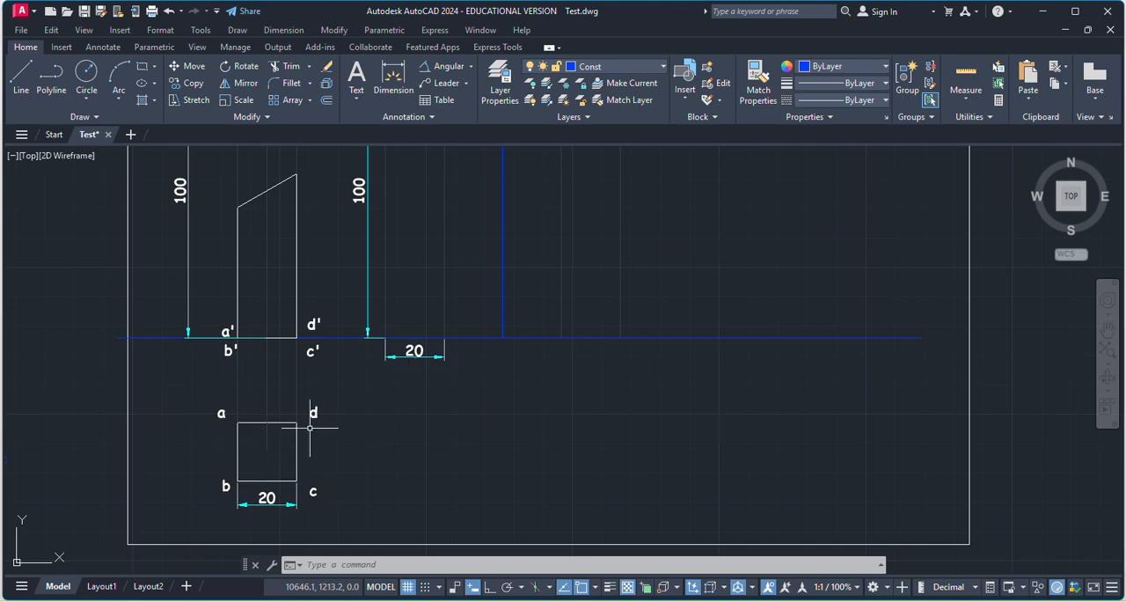
scroll(409, 409, "down", 2)
scroll(308, 425, "up", 2)
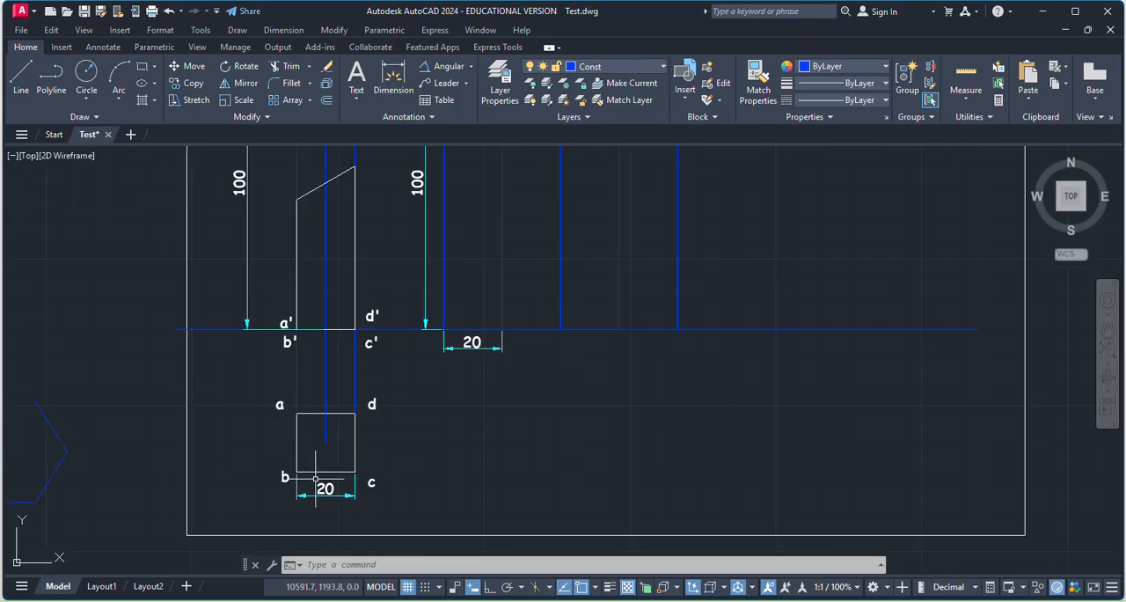
scroll(448, 335, "up", 2)
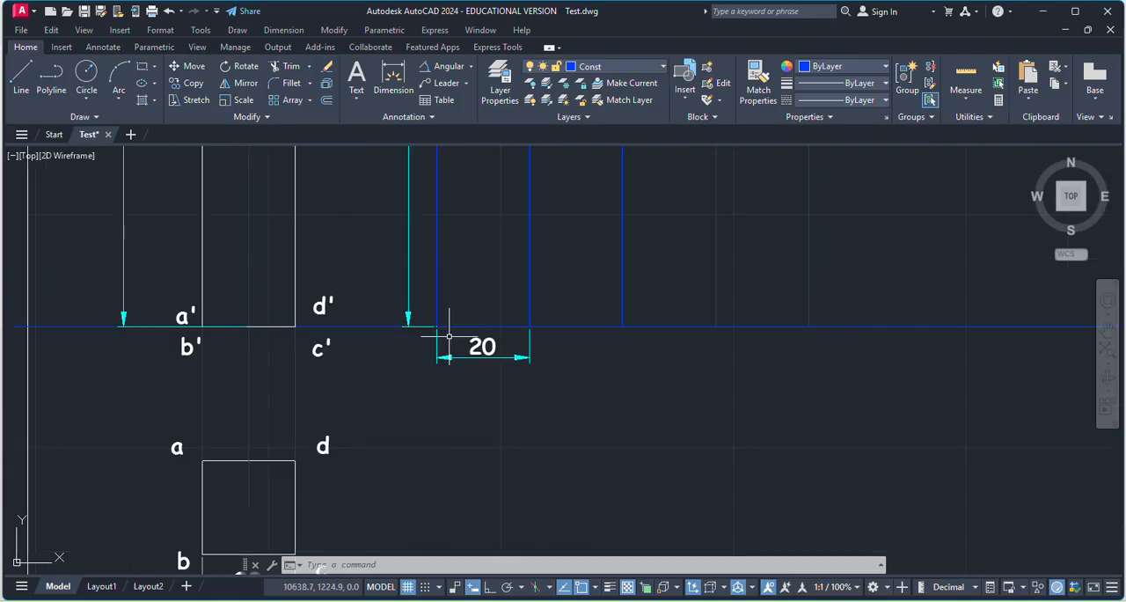
scroll(420, 355, "down", 2)
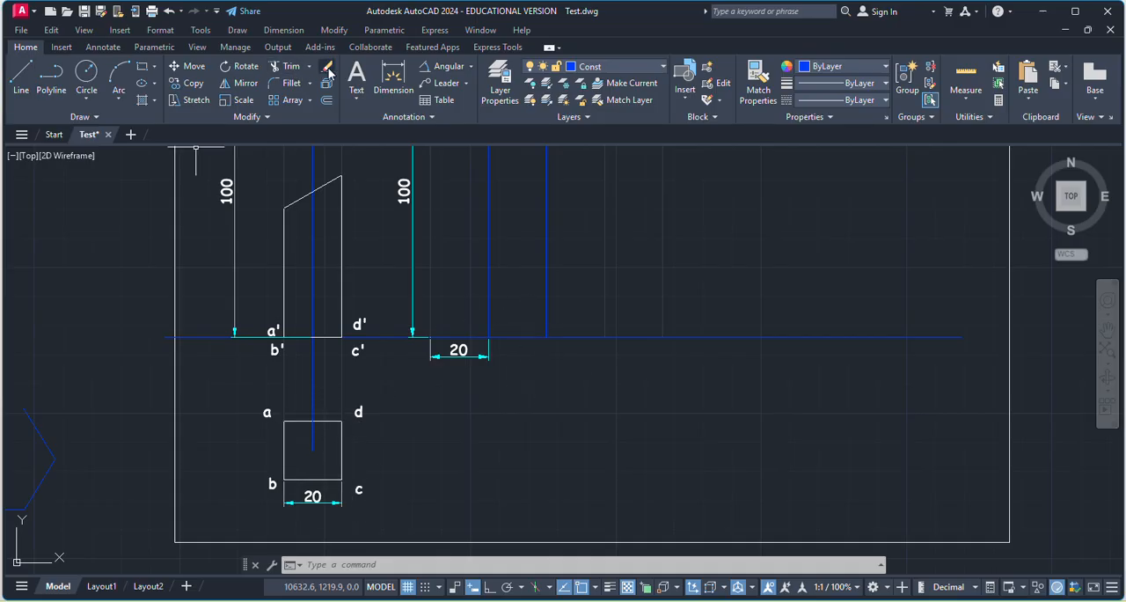
Copy the label a from the top view to the foot of the development's first vertical line.
left_click(268, 410)
key("ctrl+c")
key("ctrl+v")
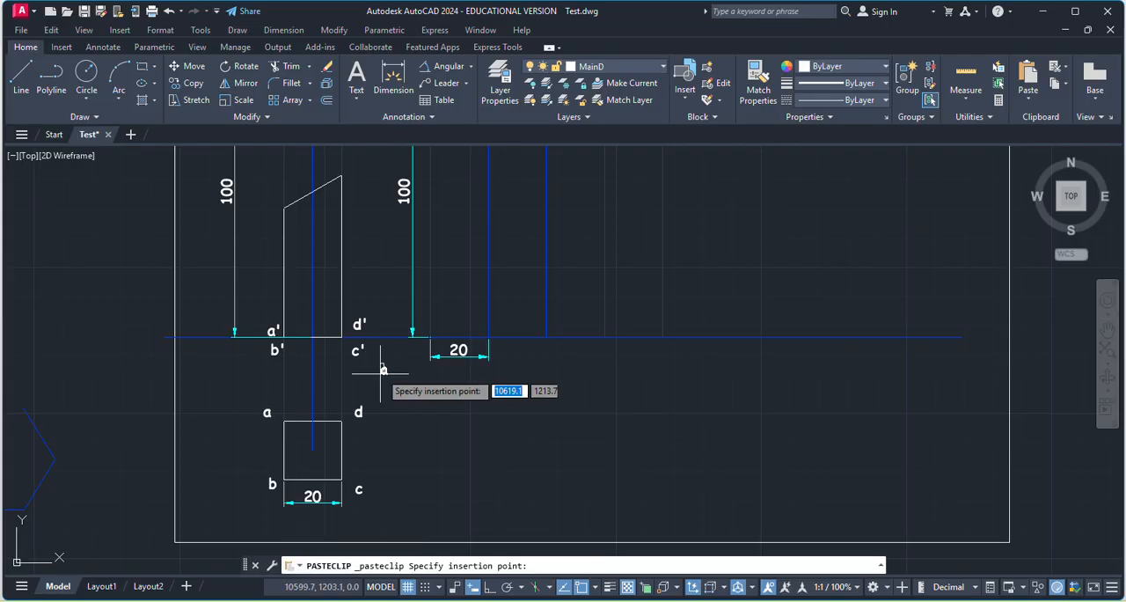
scroll(414, 352, "up", 2)
left_click(403, 350)
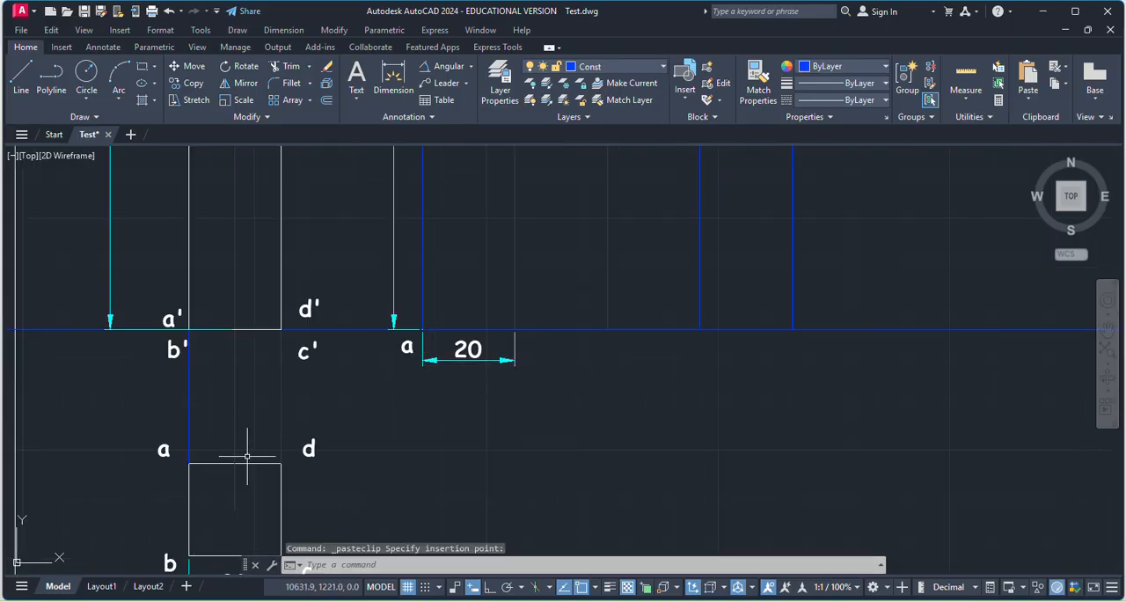
Copy the label b to the foot of the development's second vertical line and lower the development's 20 dimension clear of the labels.
scroll(238, 412, "down", 2)
left_click(195, 508)
key("ctrl+v")
left_click(416, 378)
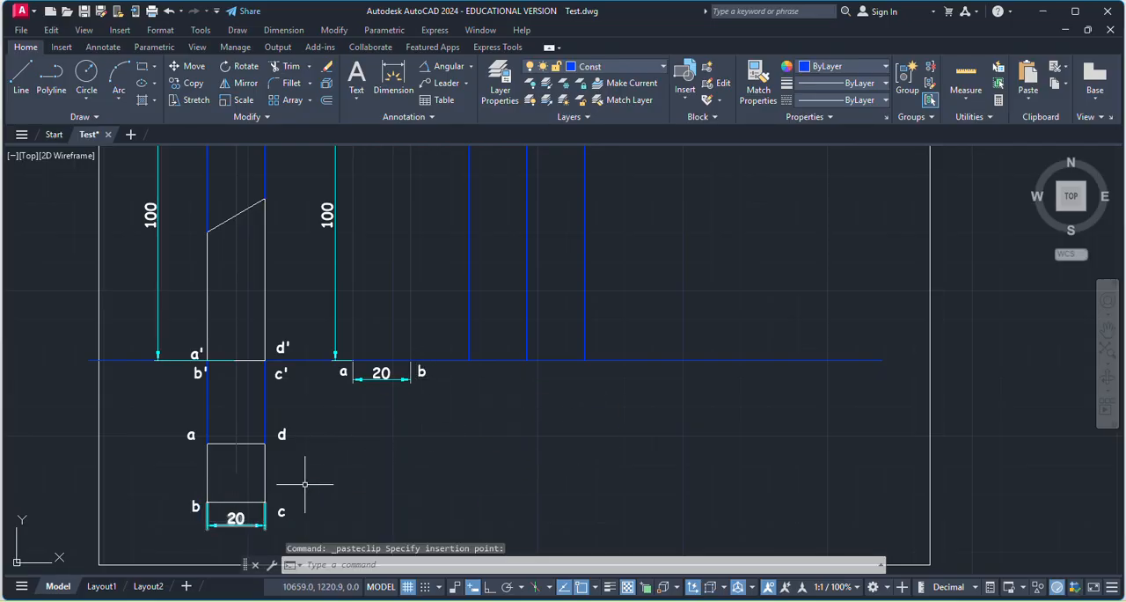
left_click(380, 376)
left_click(381, 379)
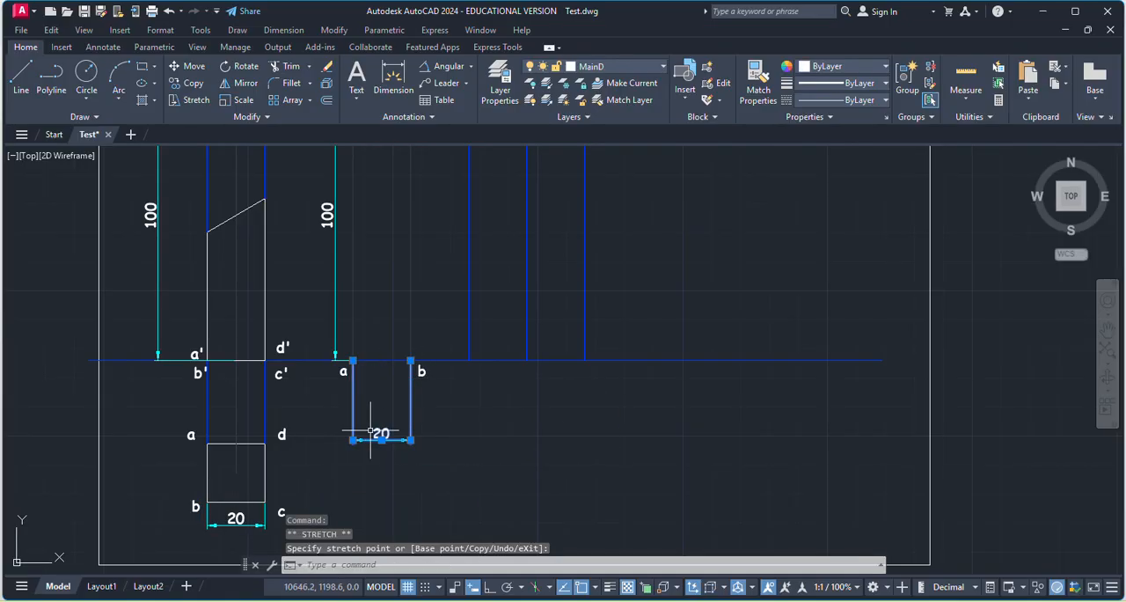
left_click(262, 518)
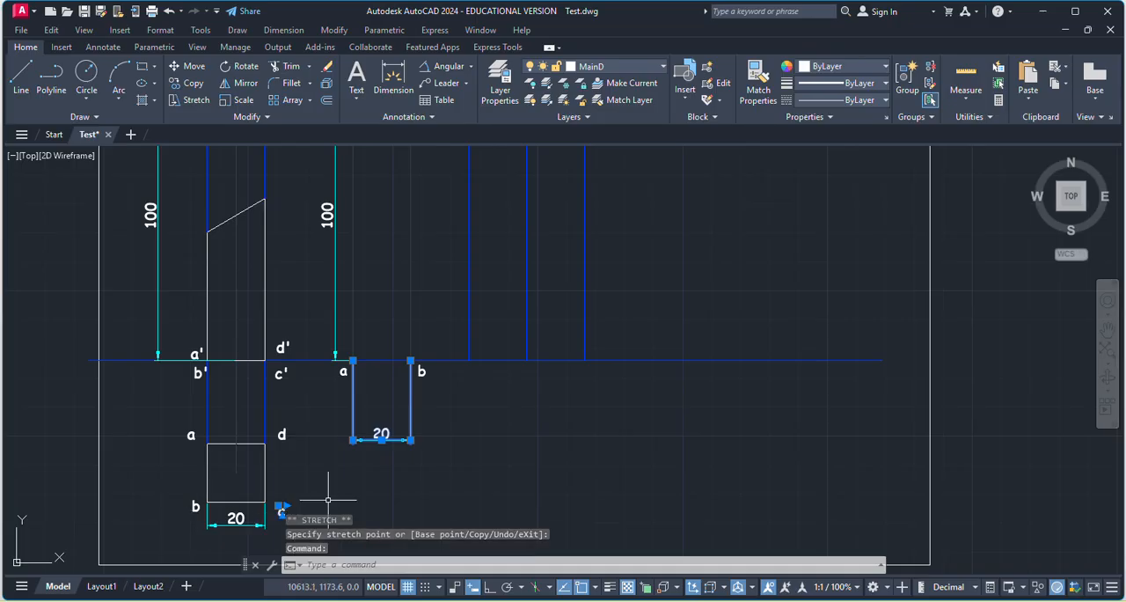
key("ctrl+v")
key("Escape")
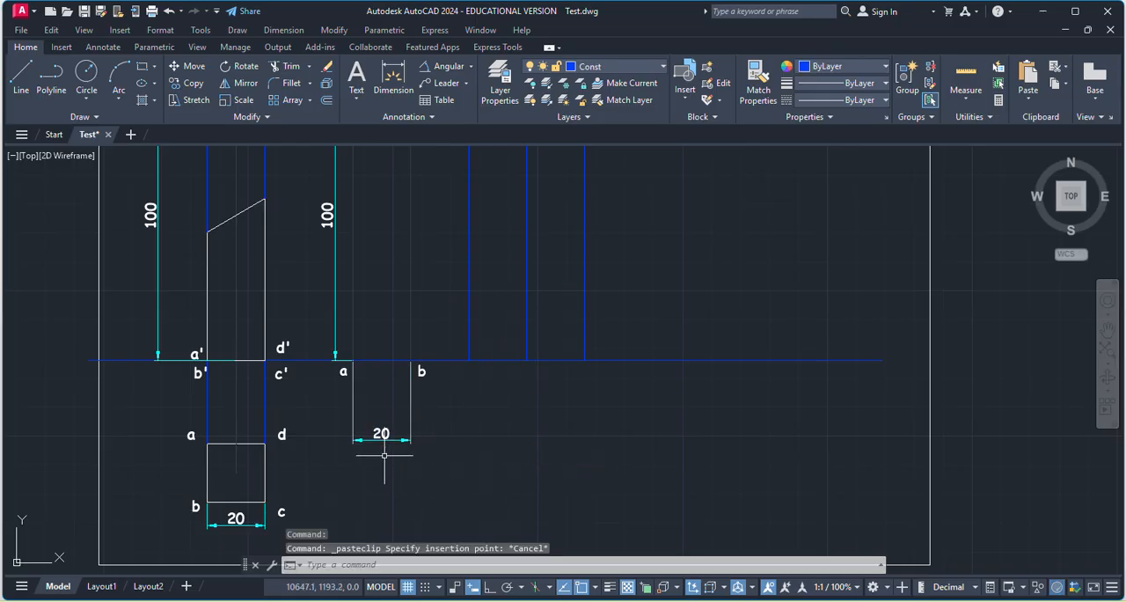
Copy the label c from the top view to the foot of the development's third vertical line.
left_click(282, 509)
key("ctrl+c")
key("ctrl+v")
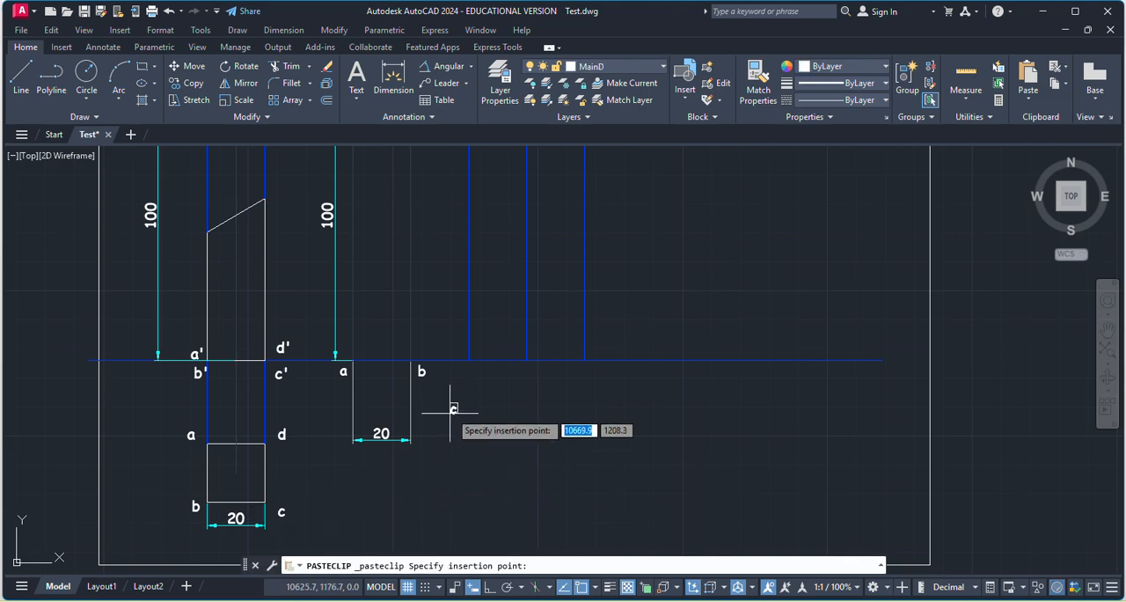
Copy the label d from the top view to the foot of the development's fourth vertical line.
left_click(286, 433)
left_click(287, 432)
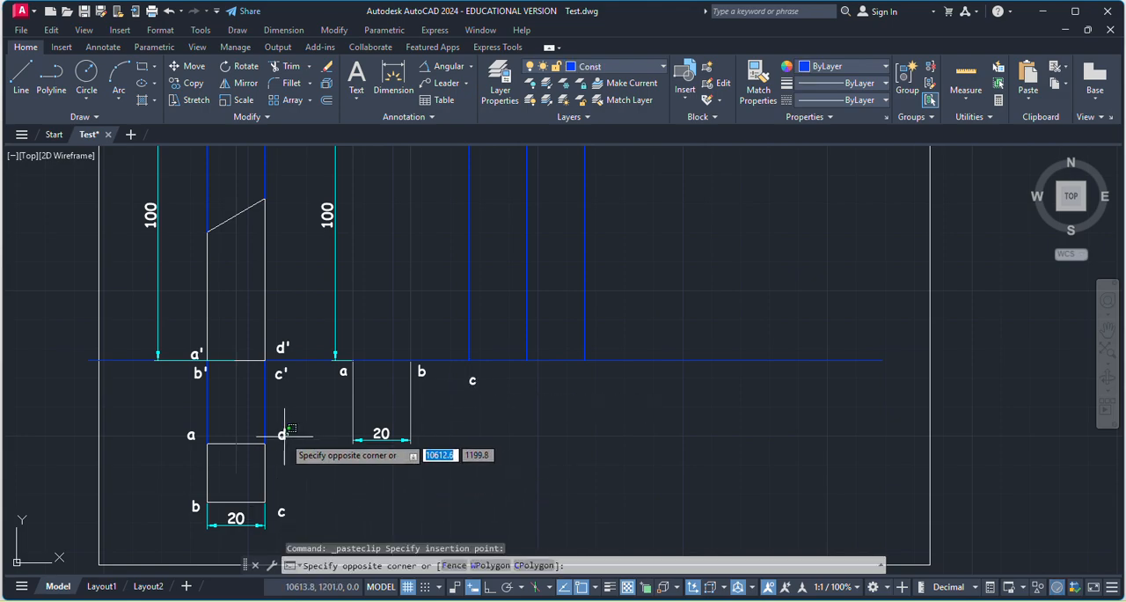
left_click(282, 435)
key("ctrl+c")
key("ctrl+v")
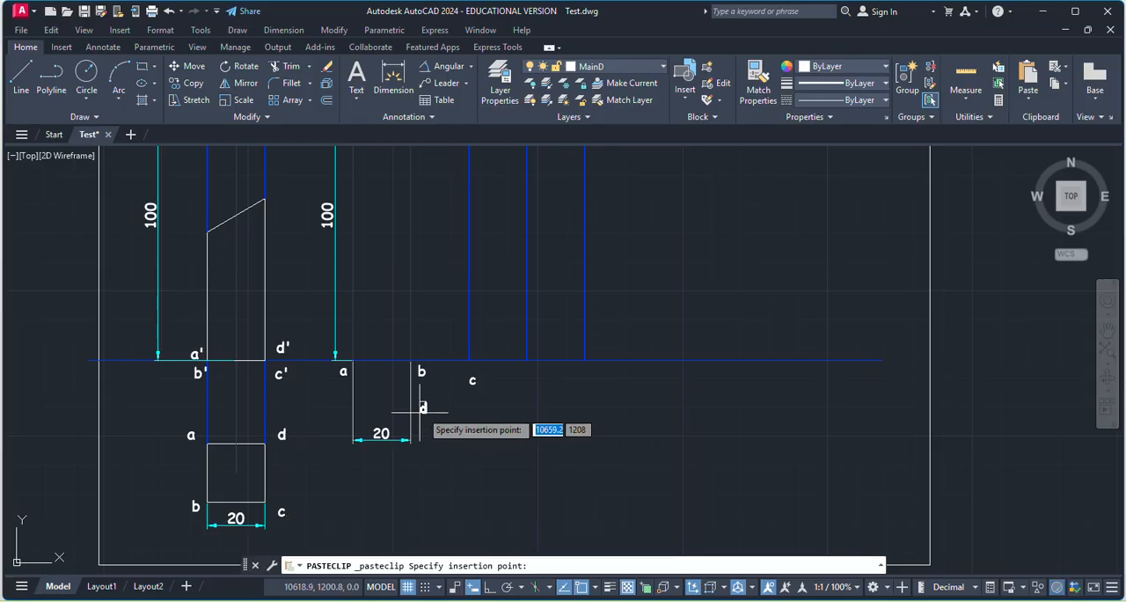
left_click(534, 374)
Copy the label a from the top view to the foot of the development's last vertical line.
left_click(191, 435)
key("ctrl+c")
key("ctrl+v")
left_click(587, 379)
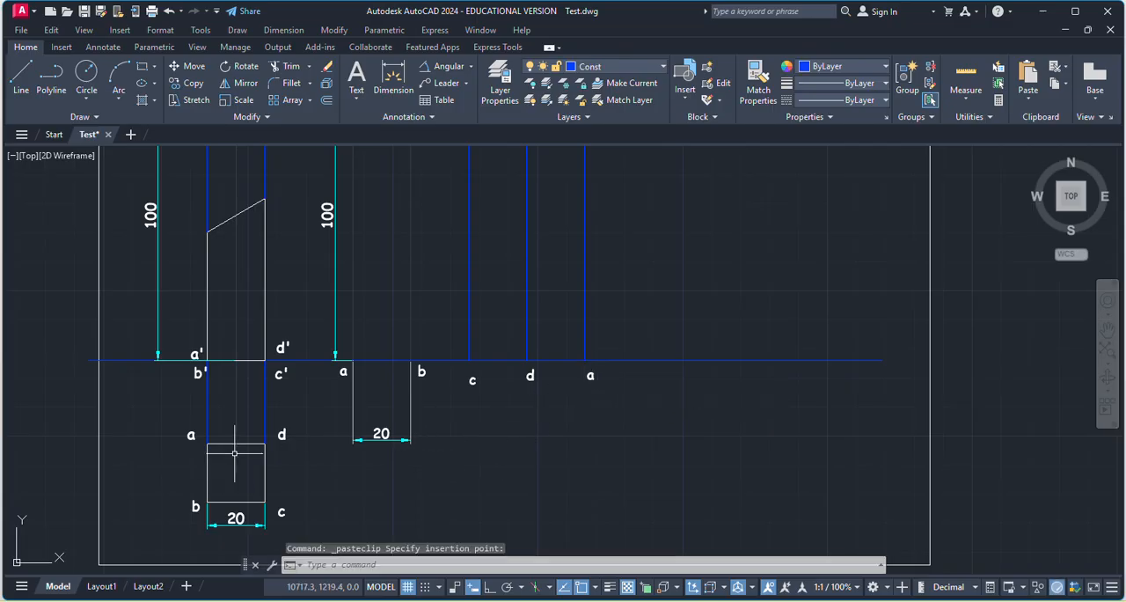
Add a linear dimension for the height of the front view's shorter vertical edge at a', placed outside the 100 dimension.
scroll(604, 458, "down", 2)
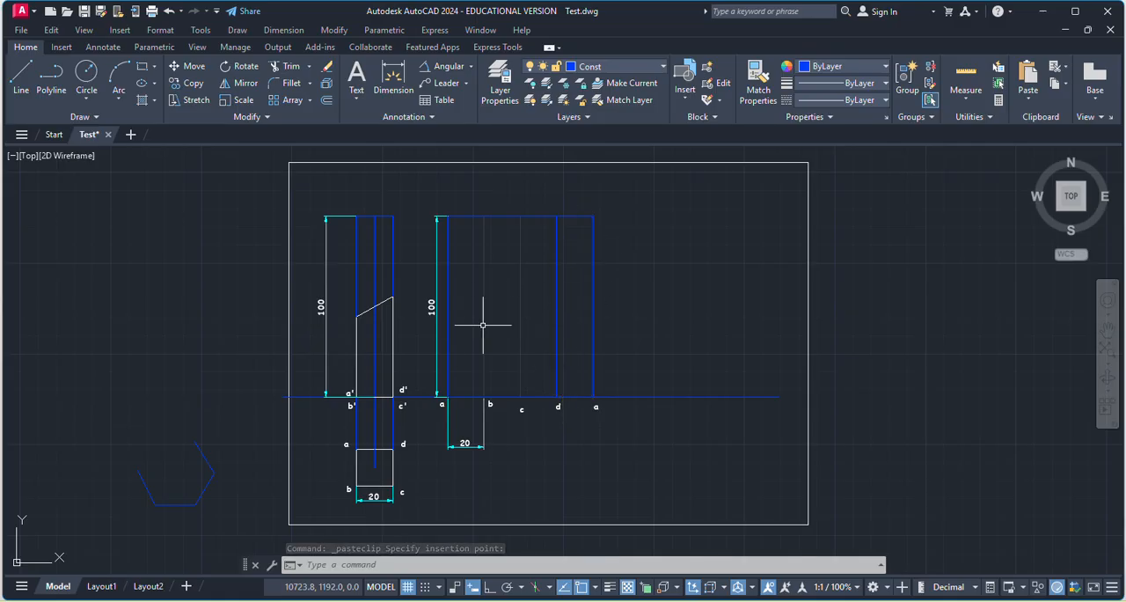
scroll(478, 315, "up", 2)
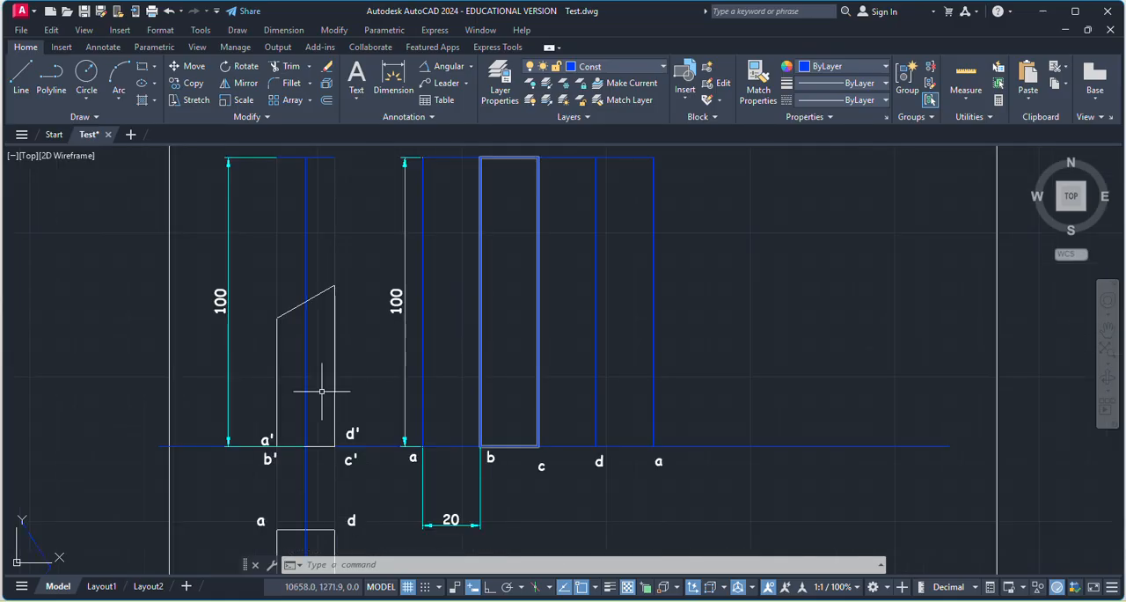
scroll(339, 364, "down", 2)
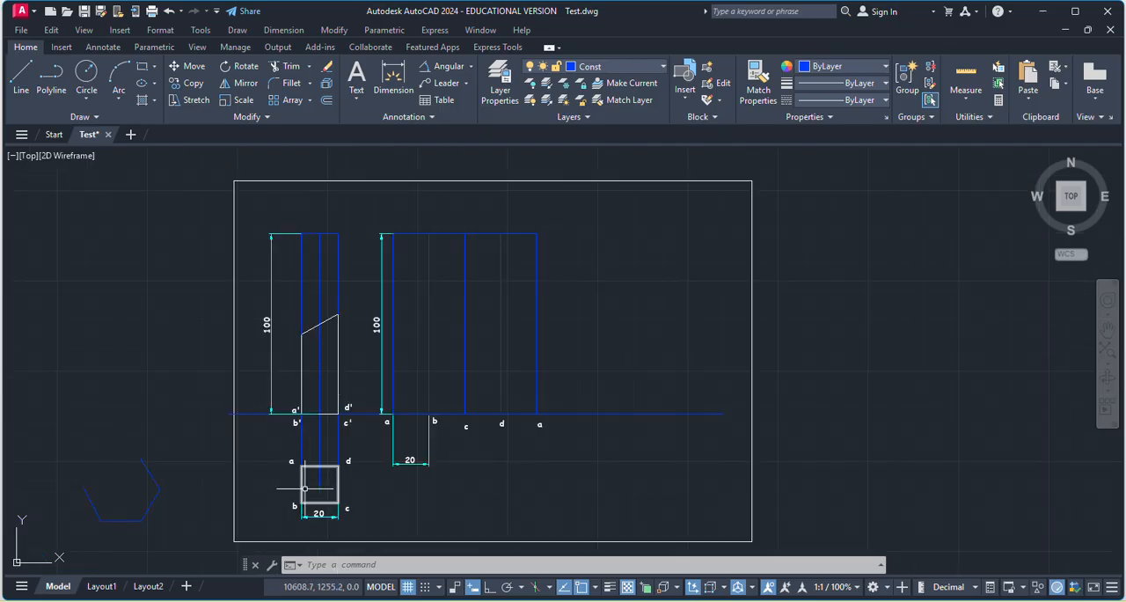
scroll(300, 358, "up", 2)
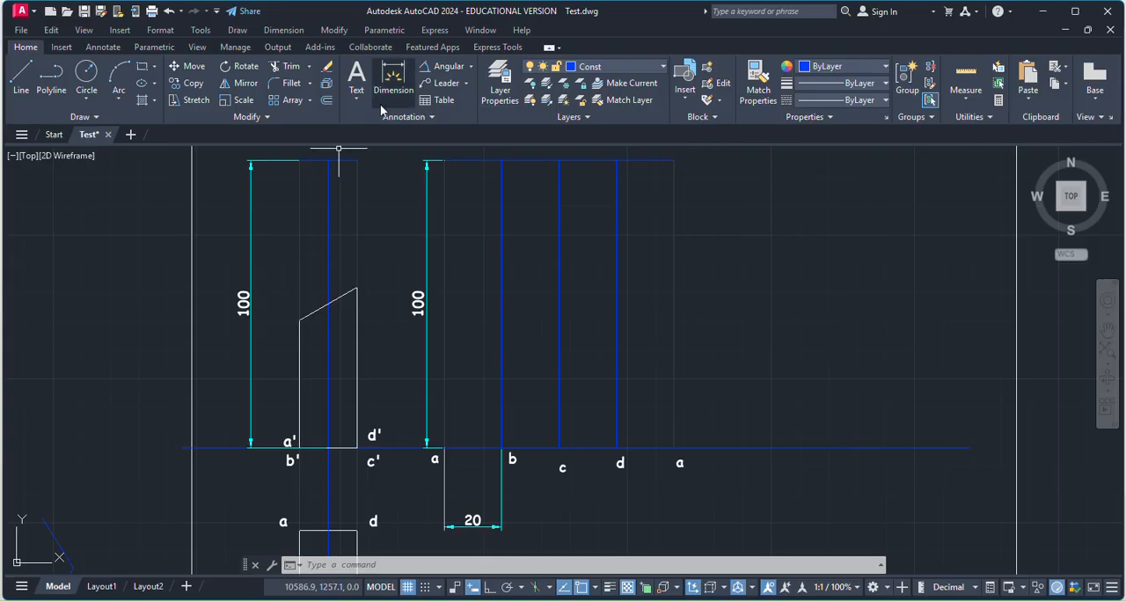
left_click(471, 66)
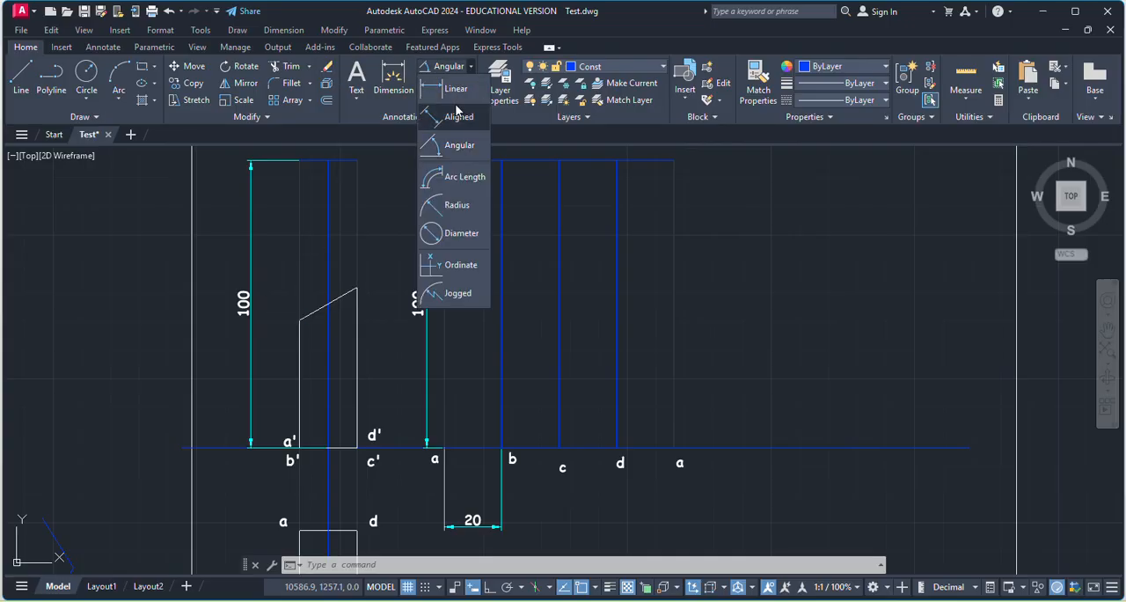
left_click(453, 110)
left_click(299, 320)
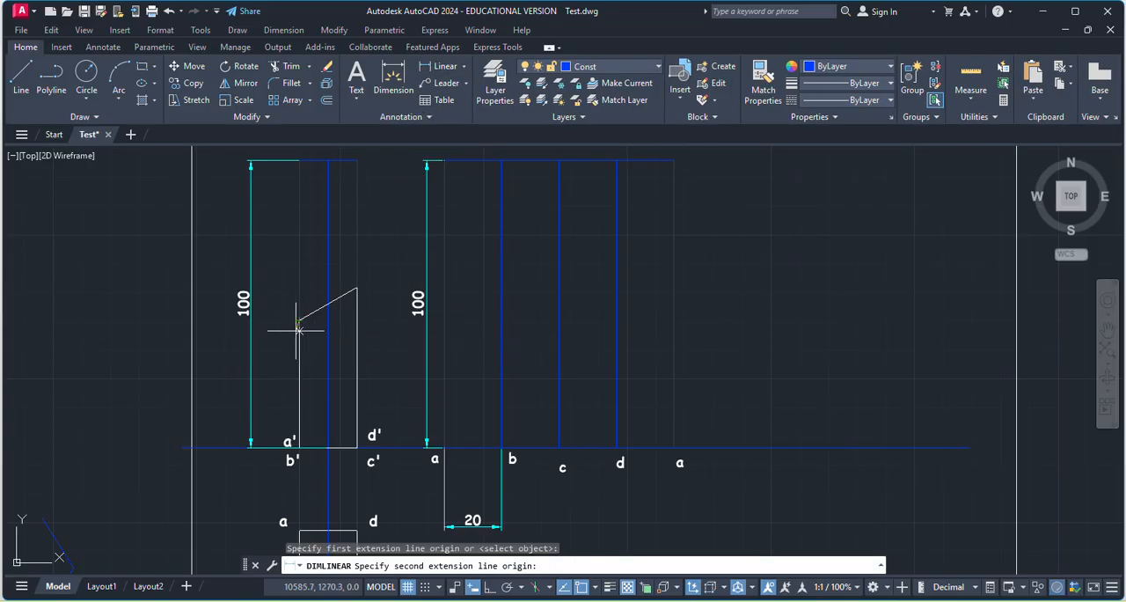
scroll(294, 450, "up", 6)
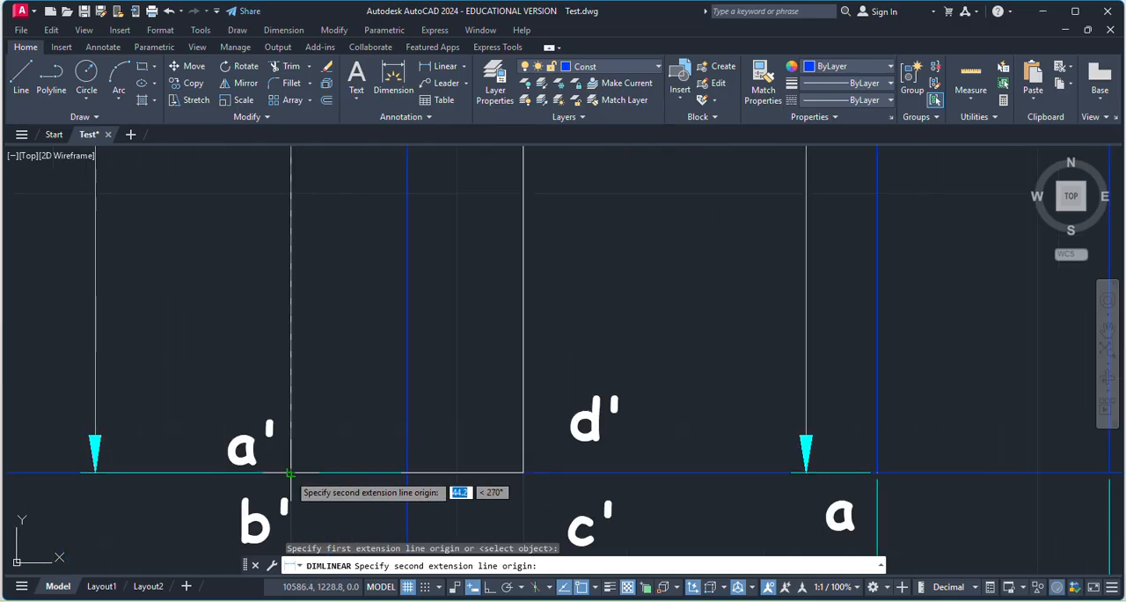
left_click(299, 472)
scroll(298, 472, "down", 4)
left_click(185, 453)
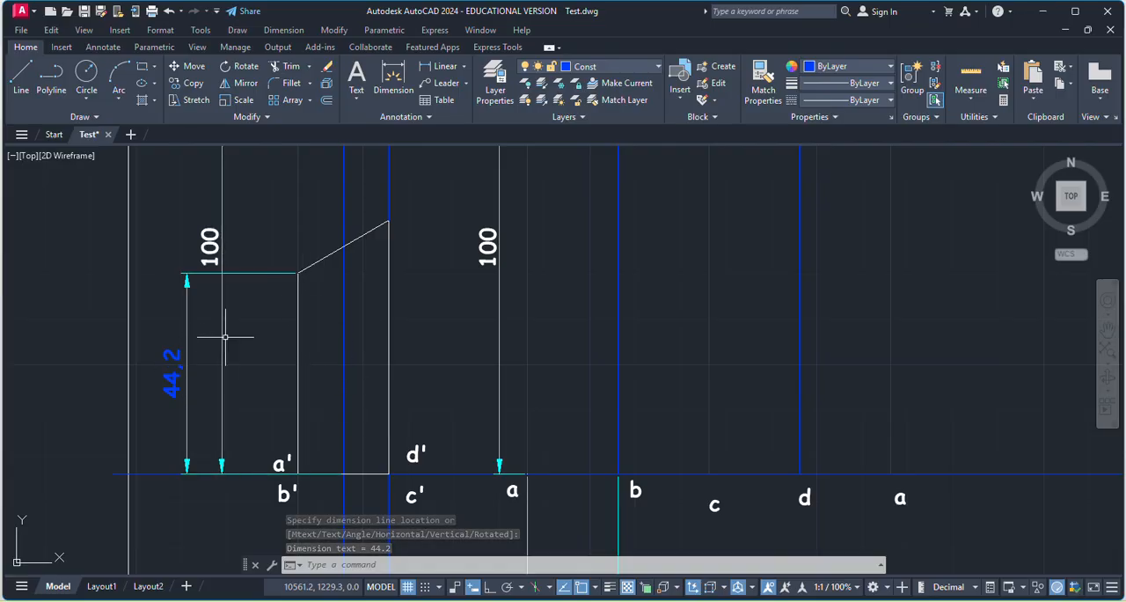
Add a linear dimension for the height of the front view's taller vertical edge at d', placed outside the shorter edge's dimension.
left_click(450, 66)
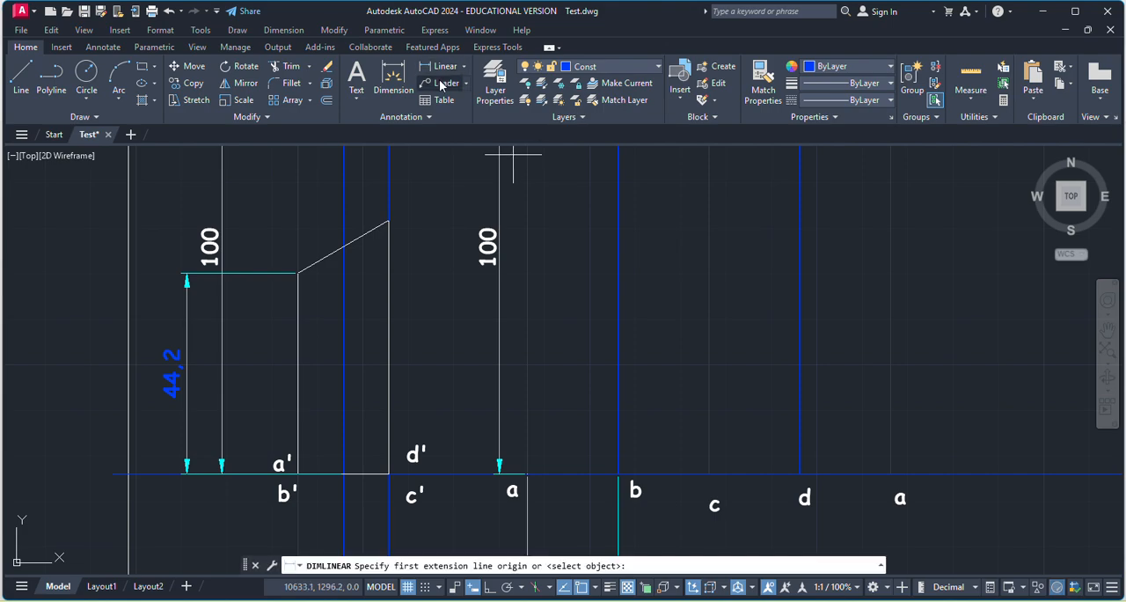
left_click(389, 473)
left_click(388, 221)
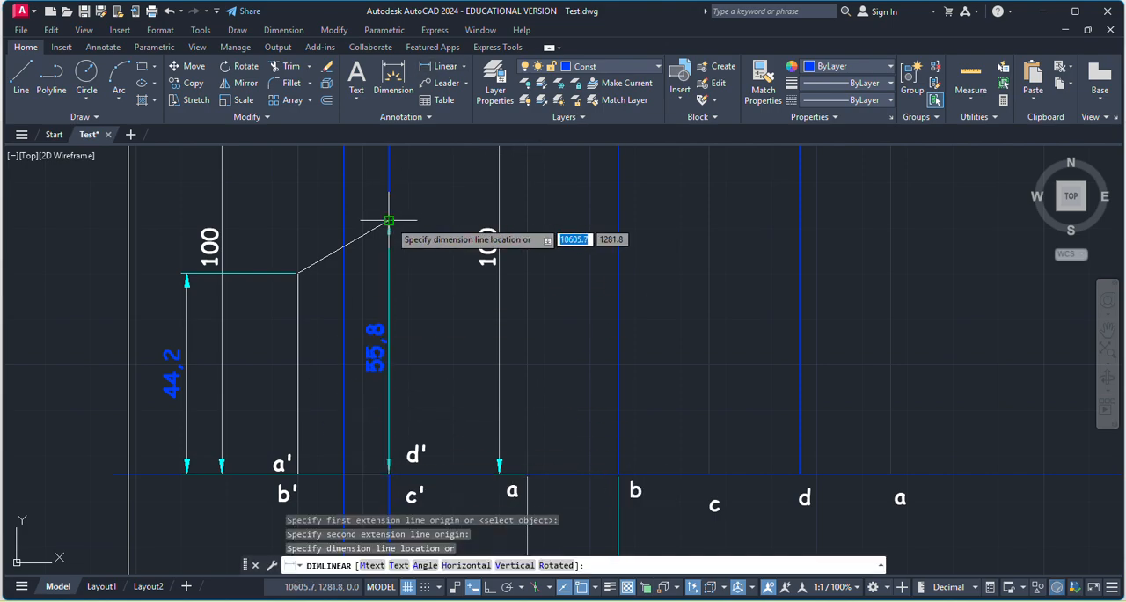
left_click(156, 234)
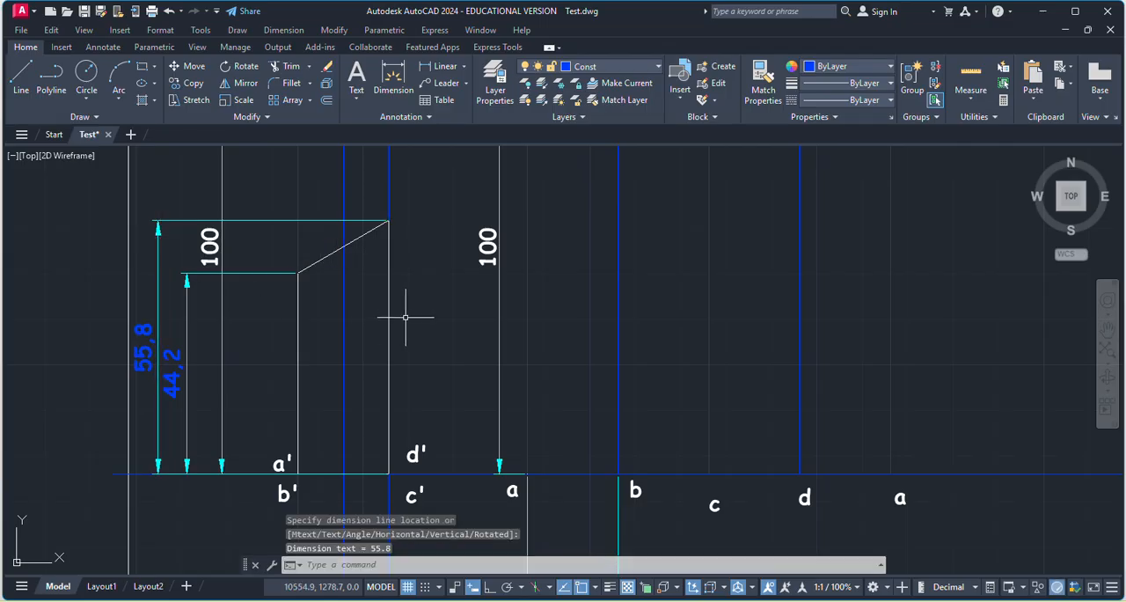
key("Escape")
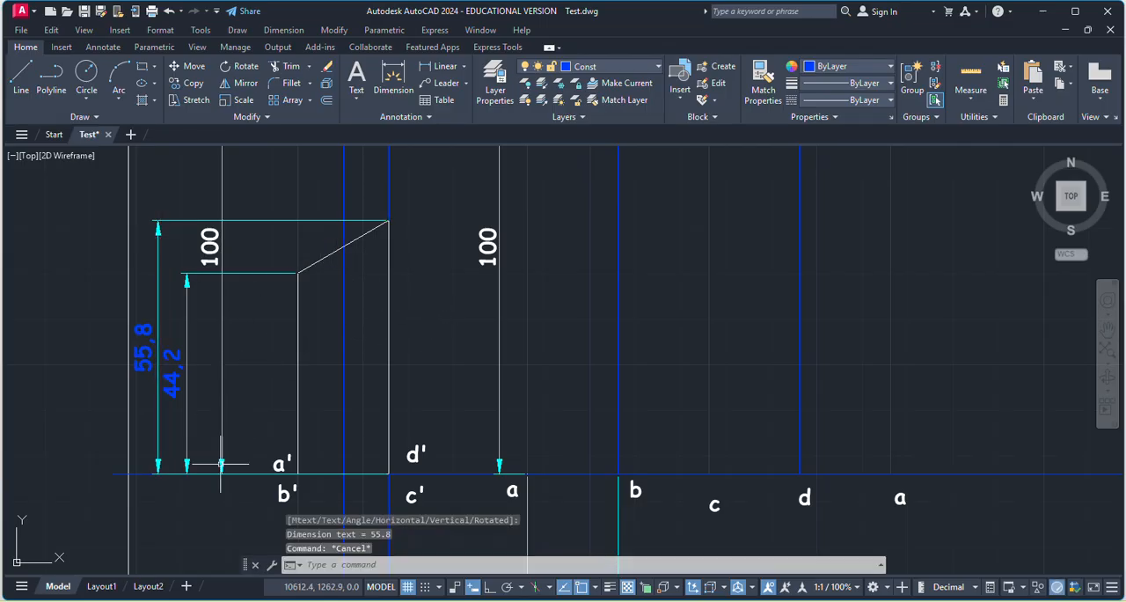
scroll(260, 309, "down", 4)
scroll(273, 387, "up", 4)
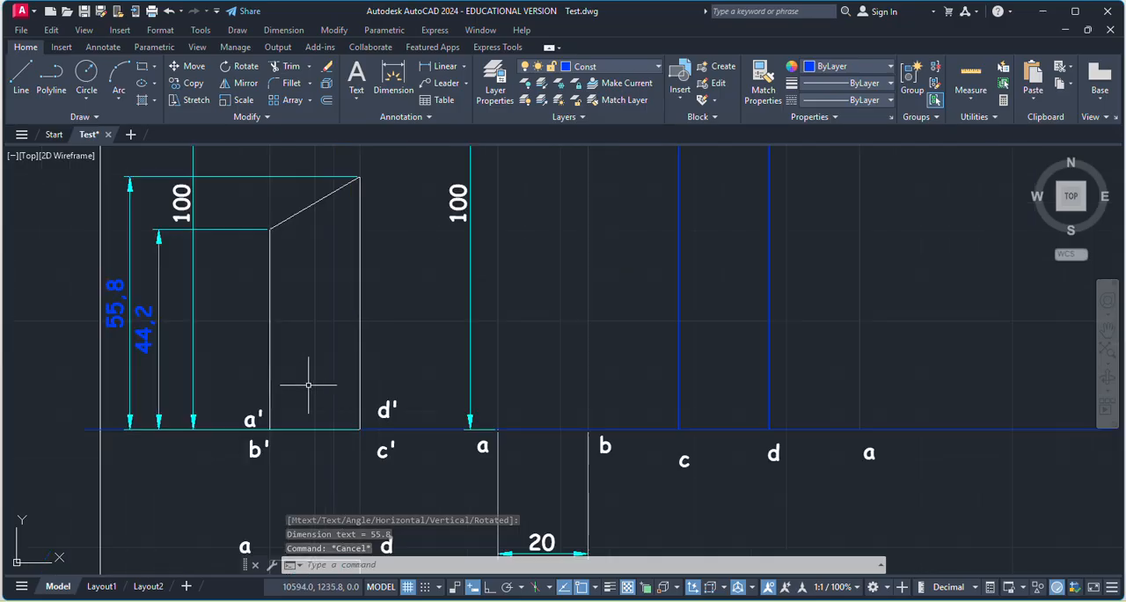
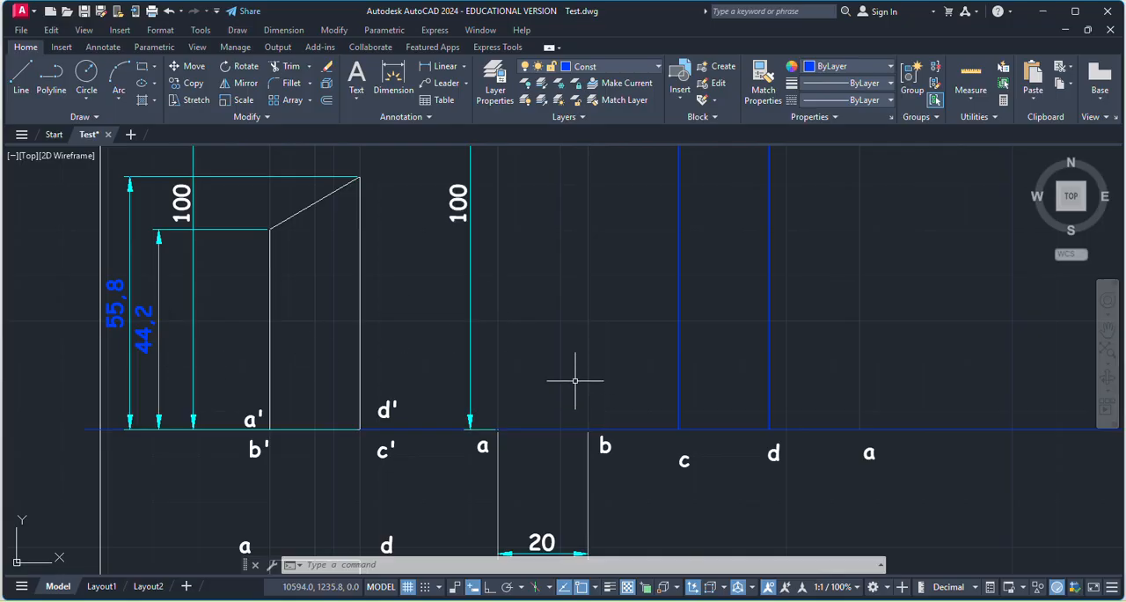
scroll(528, 350, "down", 2)
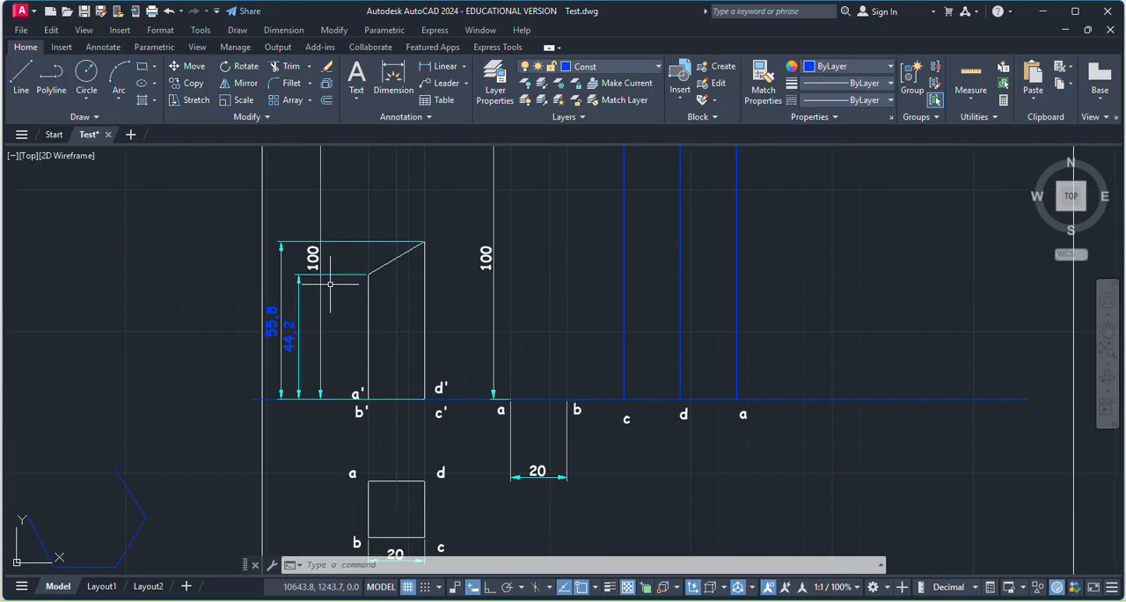
left_click(21, 74)
key("Escape")
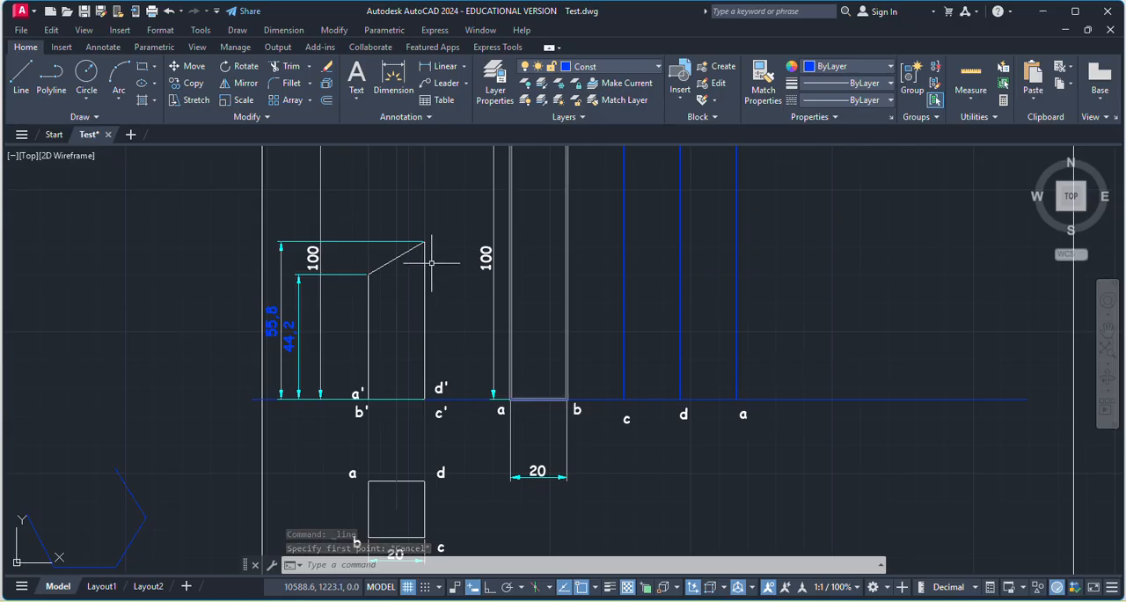
scroll(397, 402, "up", 2)
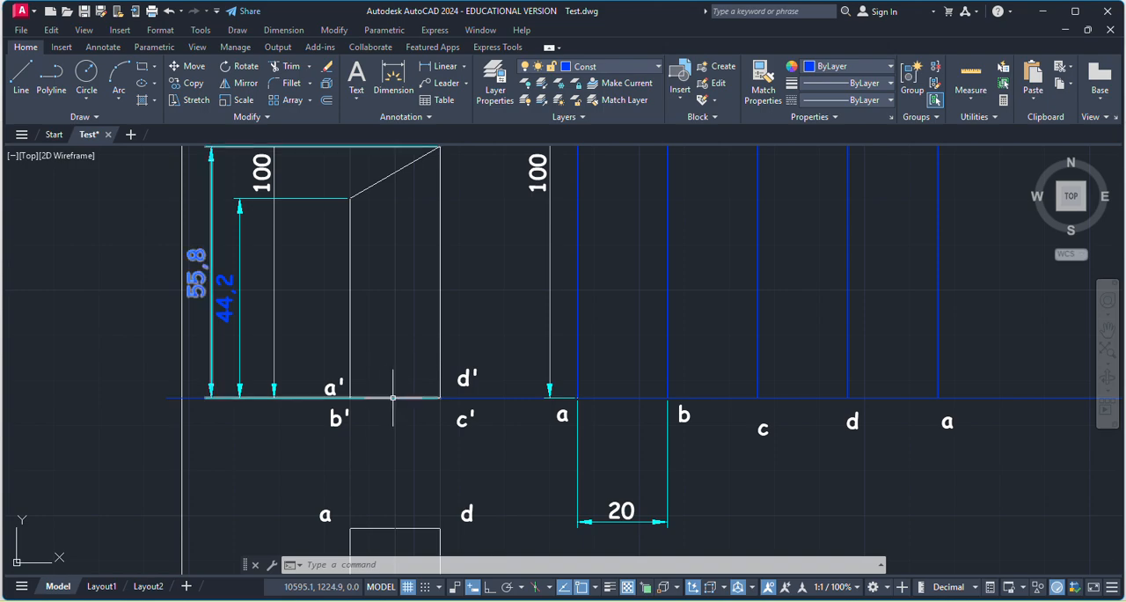
scroll(540, 396, "down", 5)
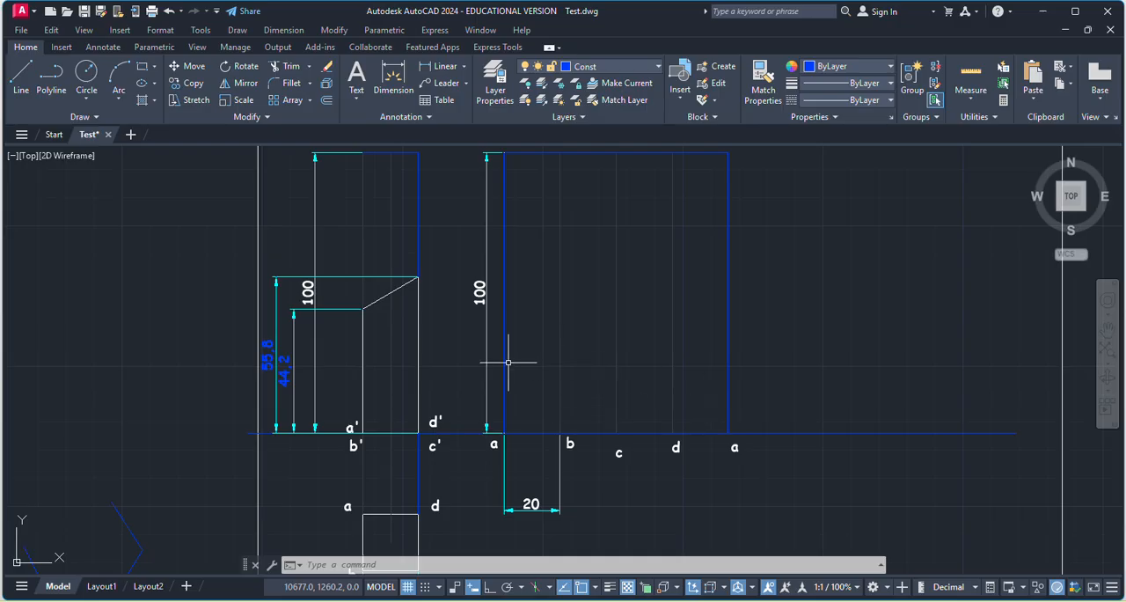
With Ortho on, draw a horizontal line from the top of the front view's shorter edge to the development's first vertical line at a.
left_click(21, 78)
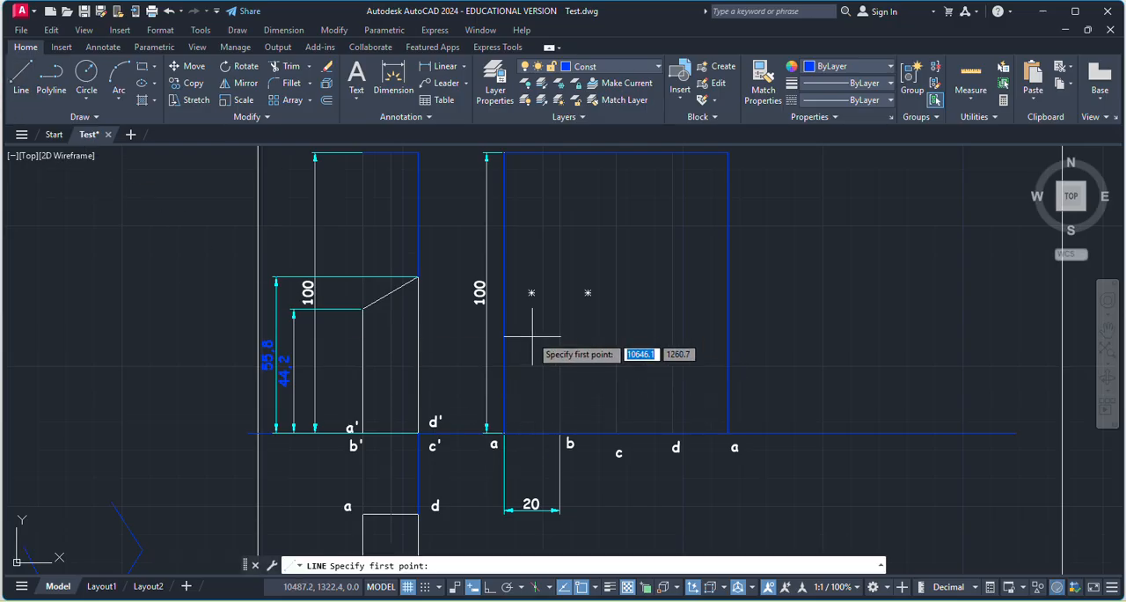
scroll(478, 369, "up", 4)
scroll(529, 367, "down", 2)
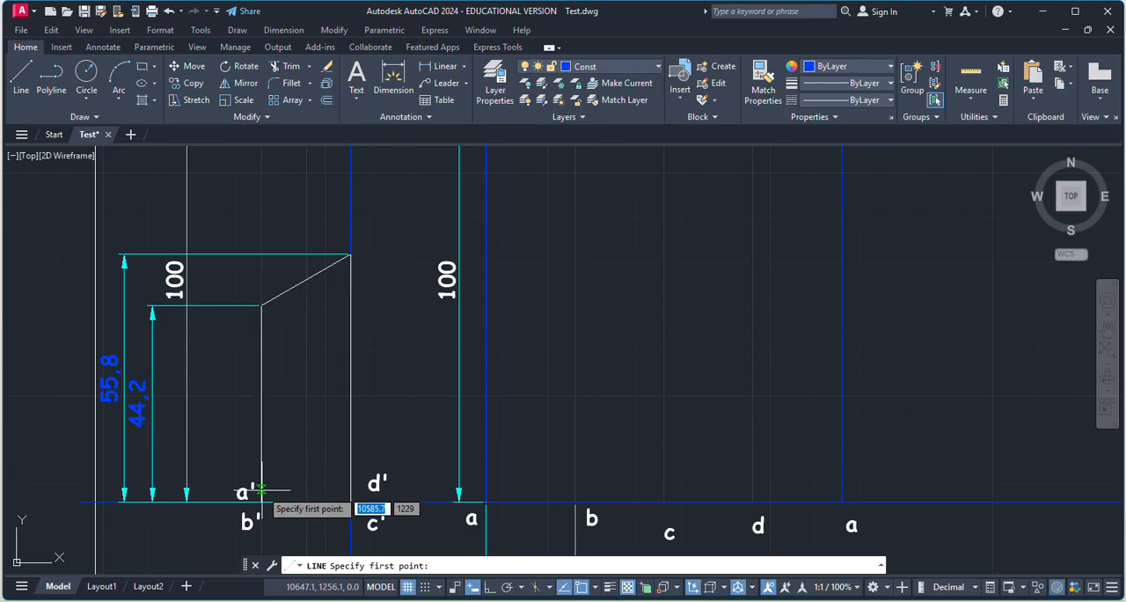
scroll(261, 306, "up", 2)
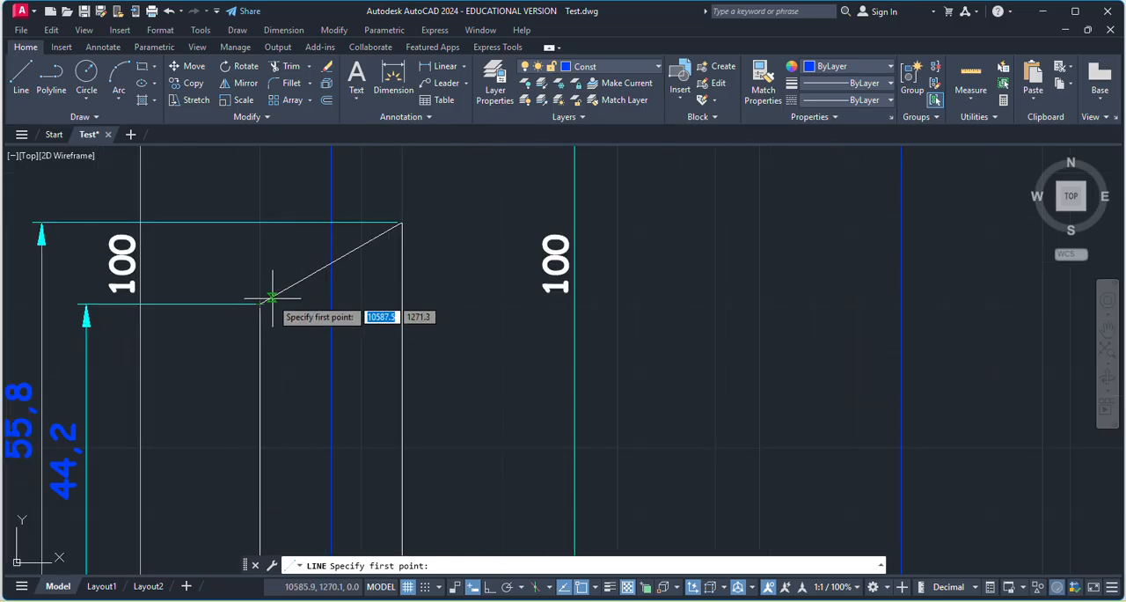
scroll(261, 308, "up", 3)
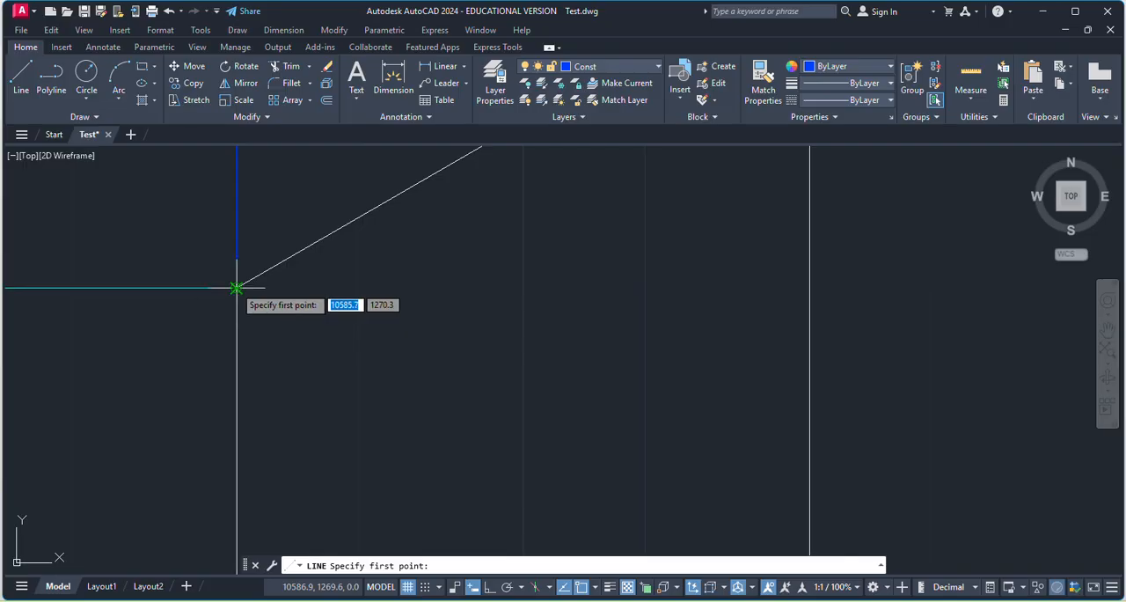
left_click(246, 281)
scroll(338, 286, "down", 1)
key("F8")
scroll(453, 327, "down", 4)
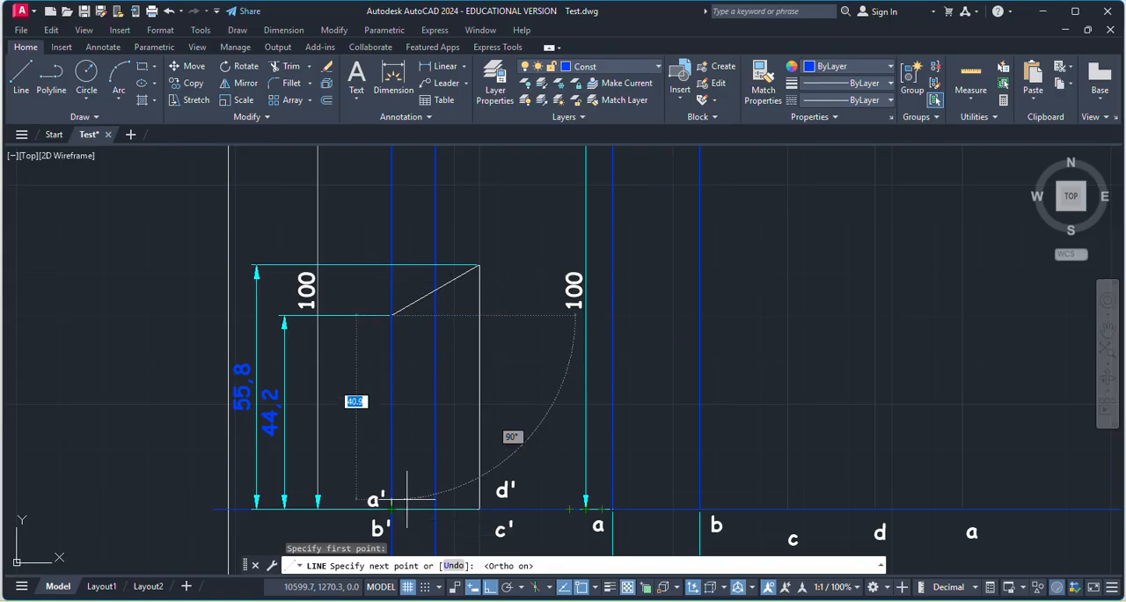
scroll(464, 396, "down", 2)
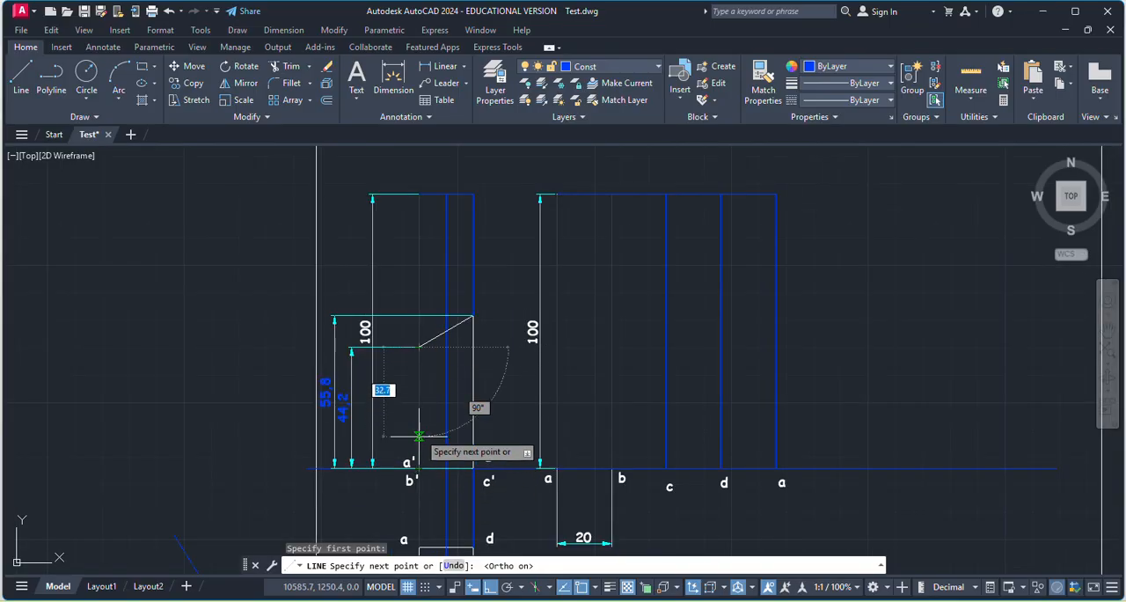
scroll(431, 356, "up", 6)
scroll(677, 343, "down", 6)
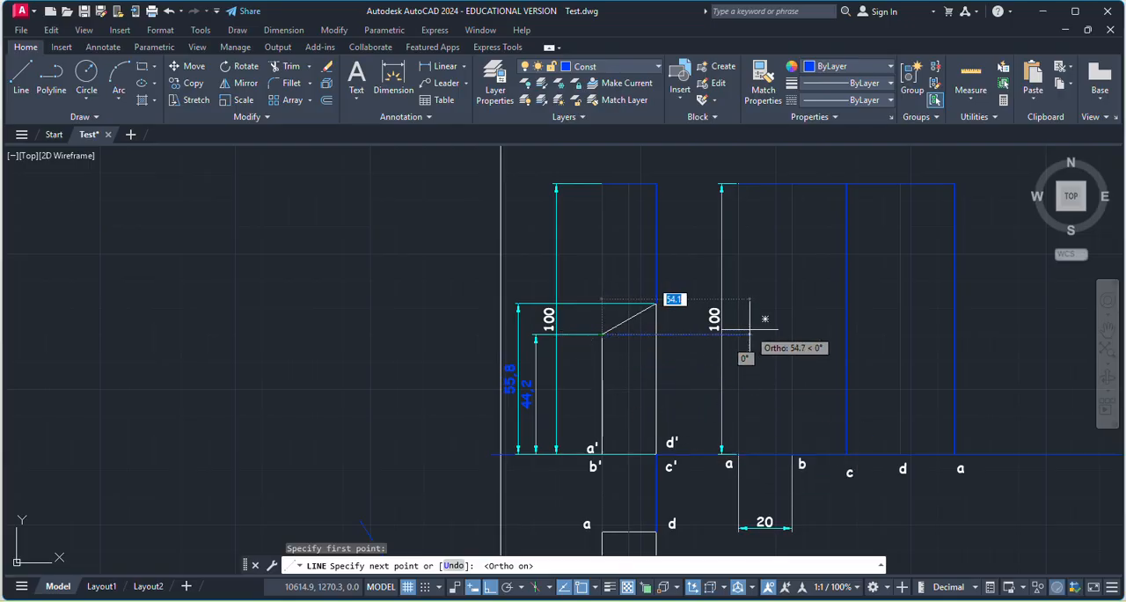
scroll(716, 311, "up", 3)
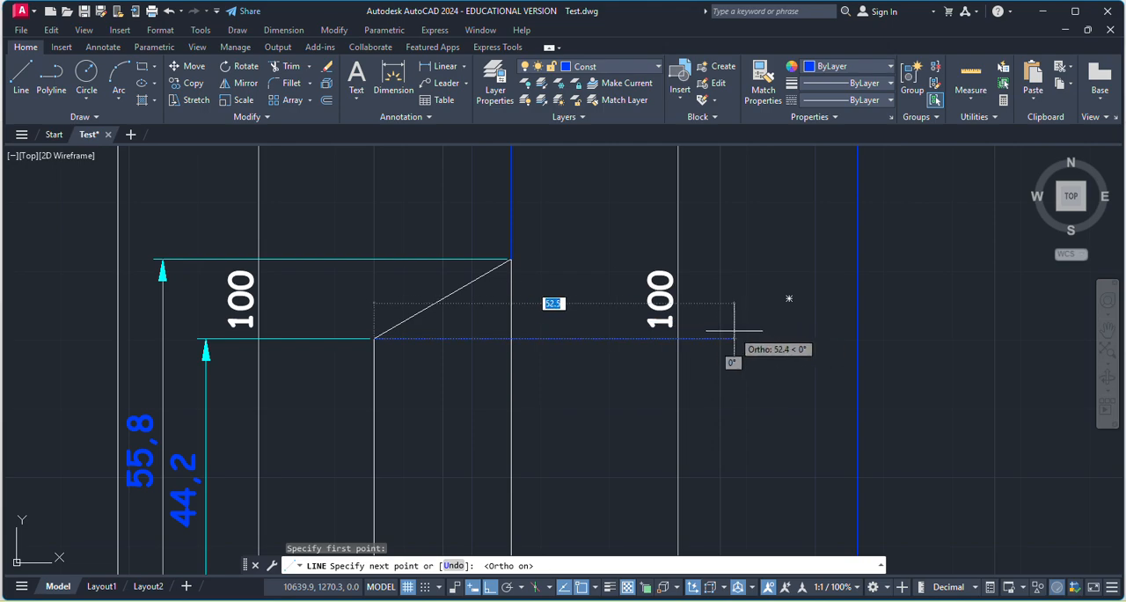
left_click(723, 338)
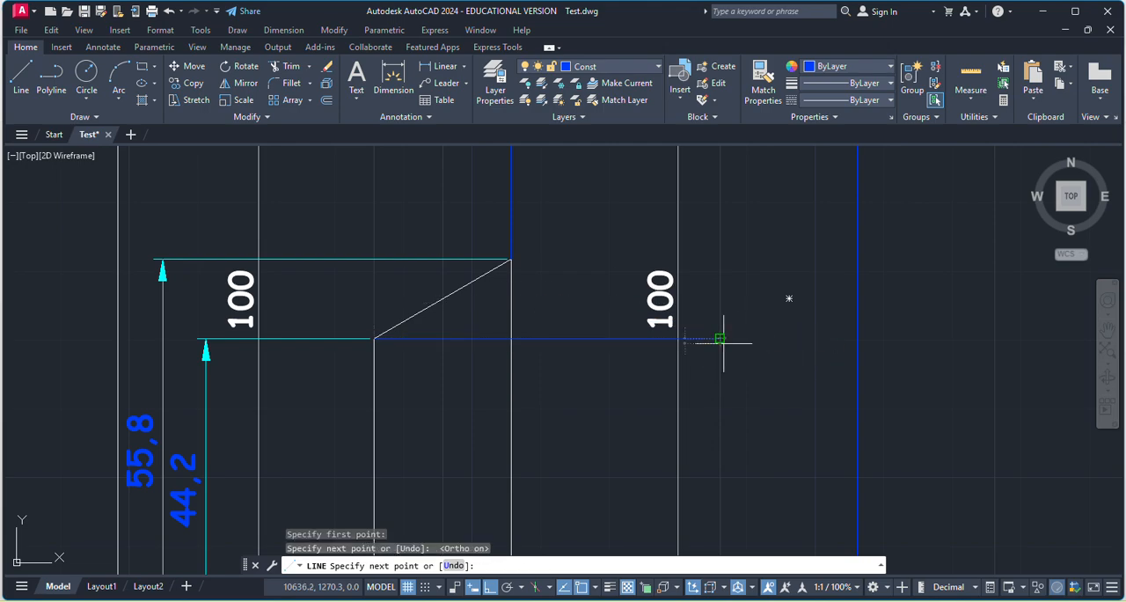
key("Escape")
key("Escape")
scroll(752, 350, "down", 2)
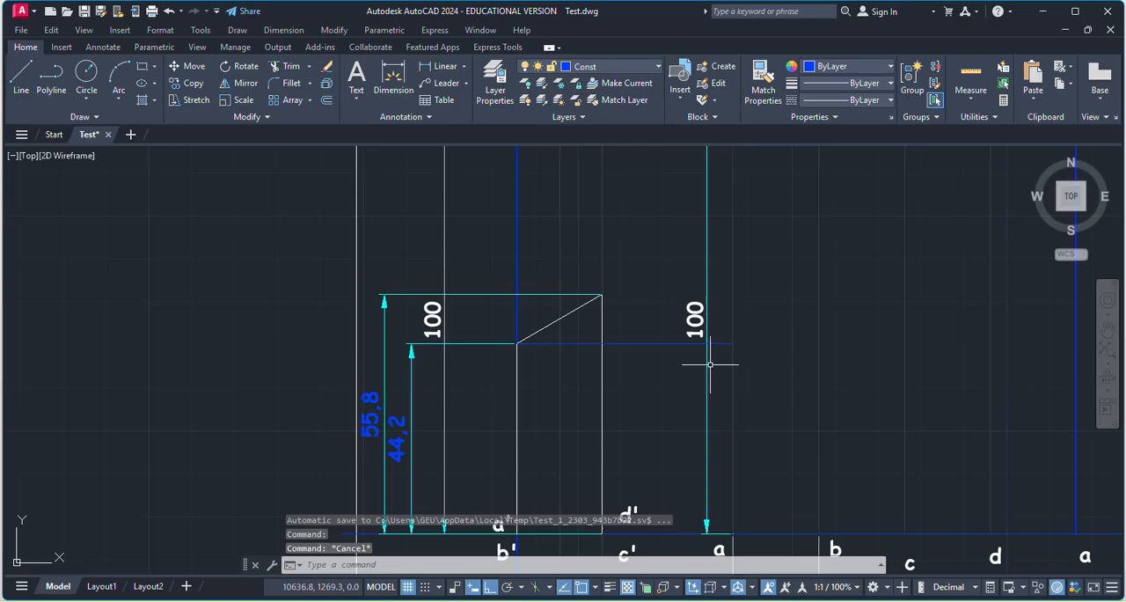
scroll(521, 349, "down", 2)
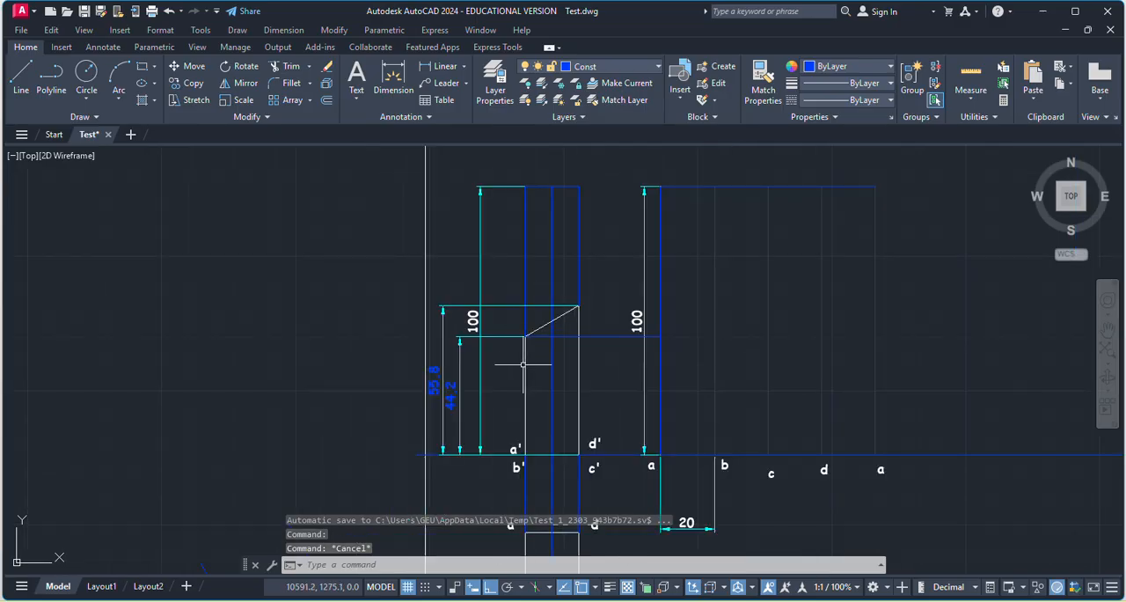
Draw a horizontal line continuing the shorter edge's projection from the development's first vertical line to its second one at b.
scroll(522, 363, "up", 2)
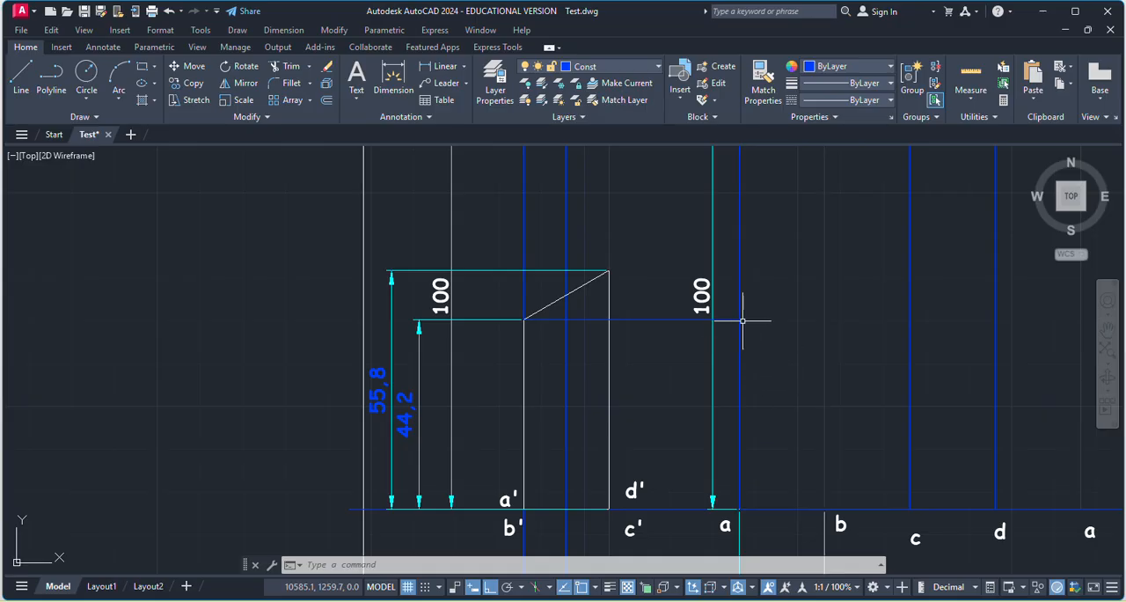
left_click(21, 78)
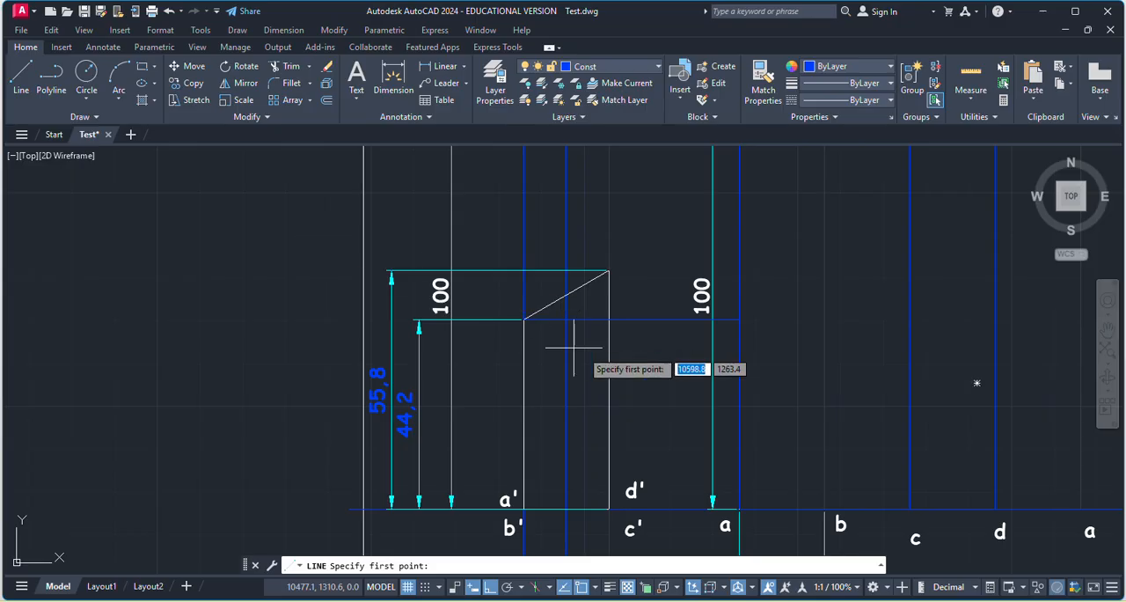
scroll(546, 369, "down", 2)
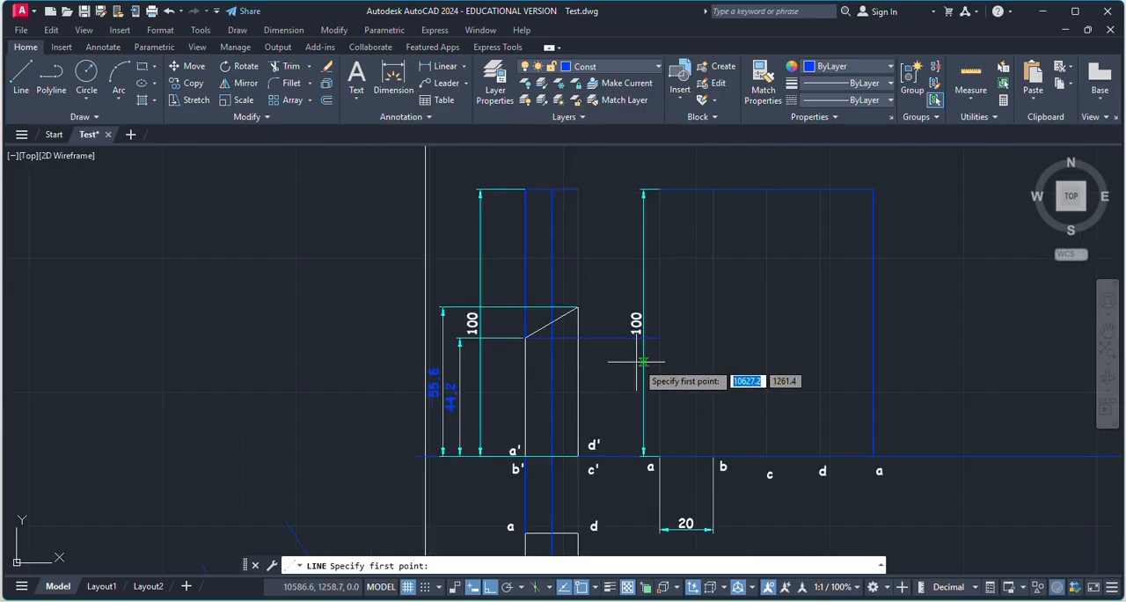
scroll(654, 380, "up", 2)
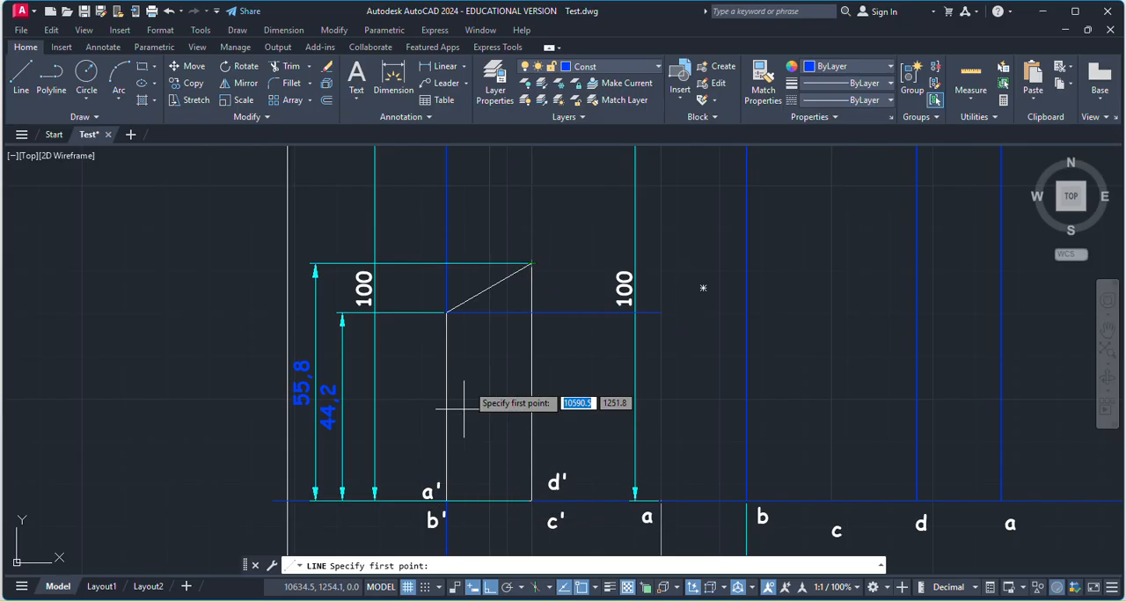
scroll(596, 287, "down", 2)
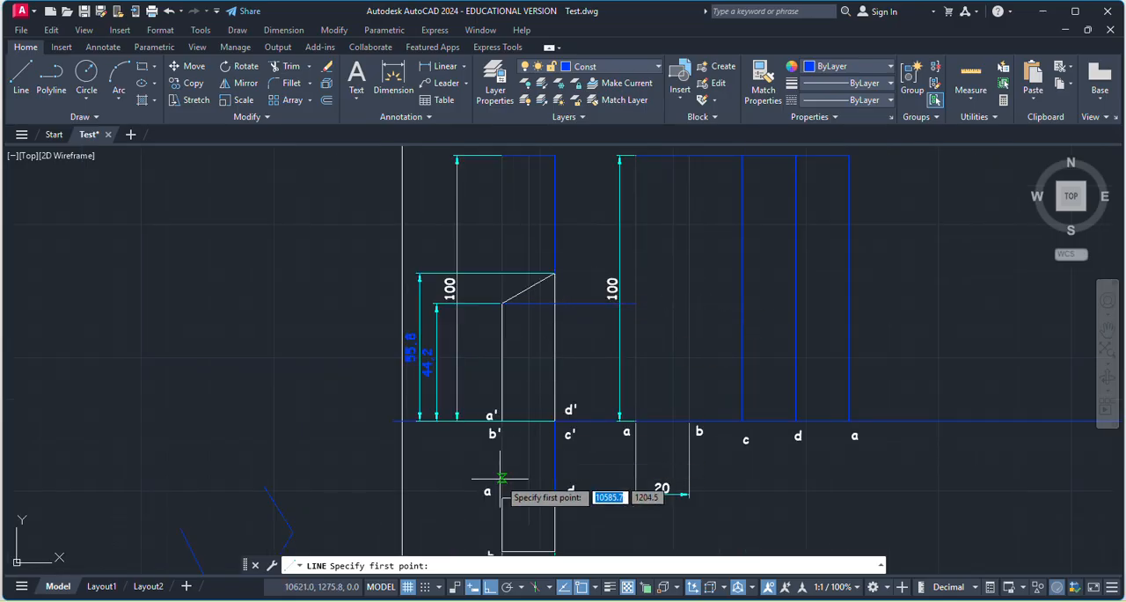
scroll(642, 287, "up", 4)
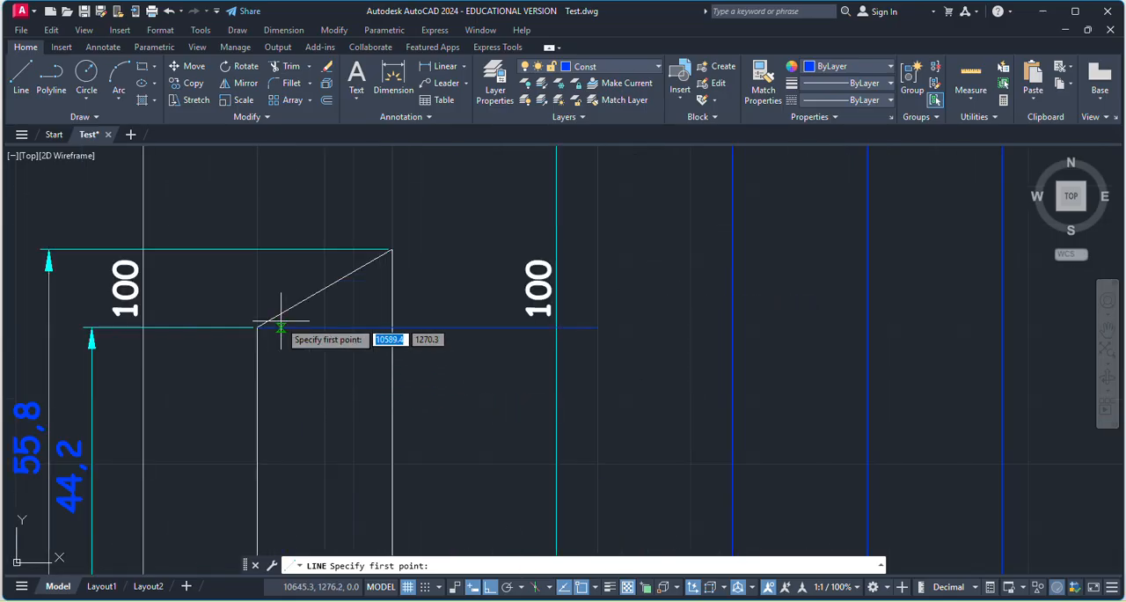
left_click(598, 327)
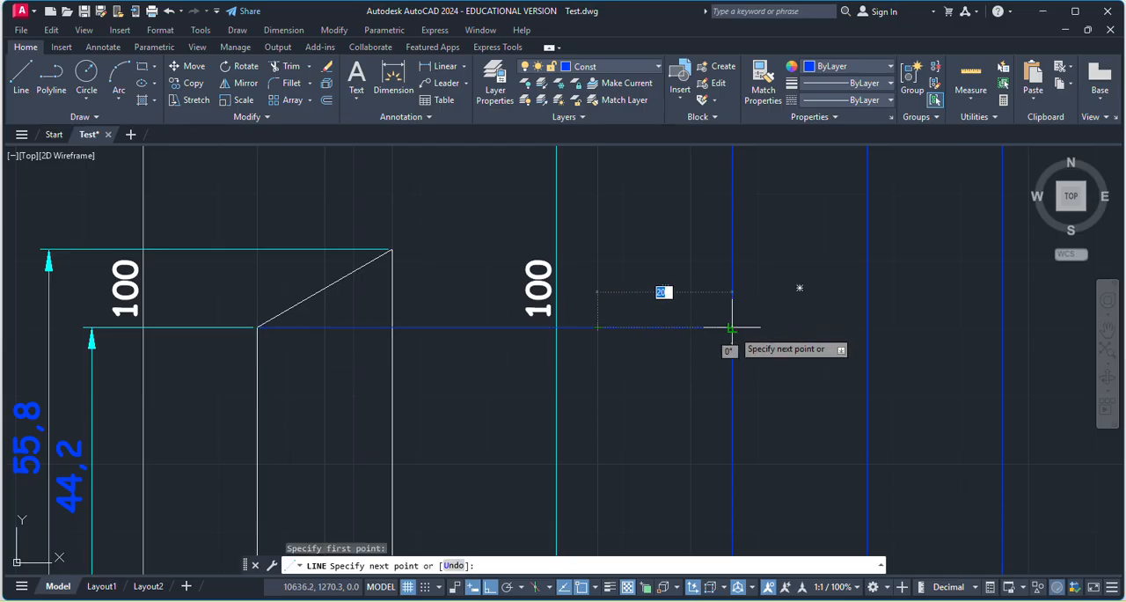
key("Escape")
scroll(657, 346, "down", 4)
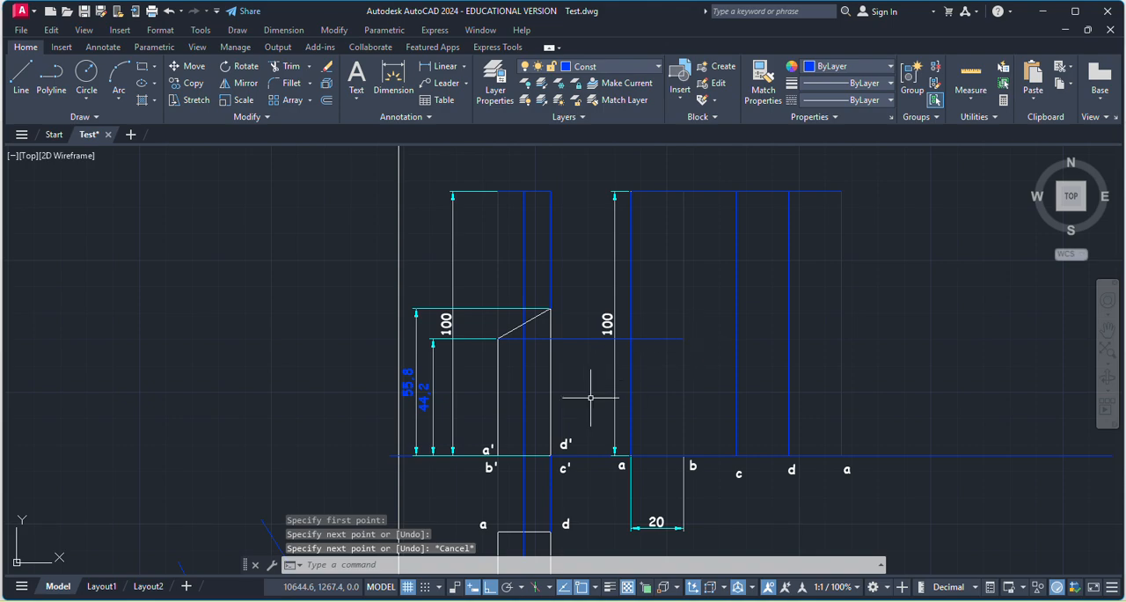
Draw a horizontal line from the top of the front view's taller edge to the development's third vertical line at c.
left_click(21, 78)
scroll(558, 312, "up", 6)
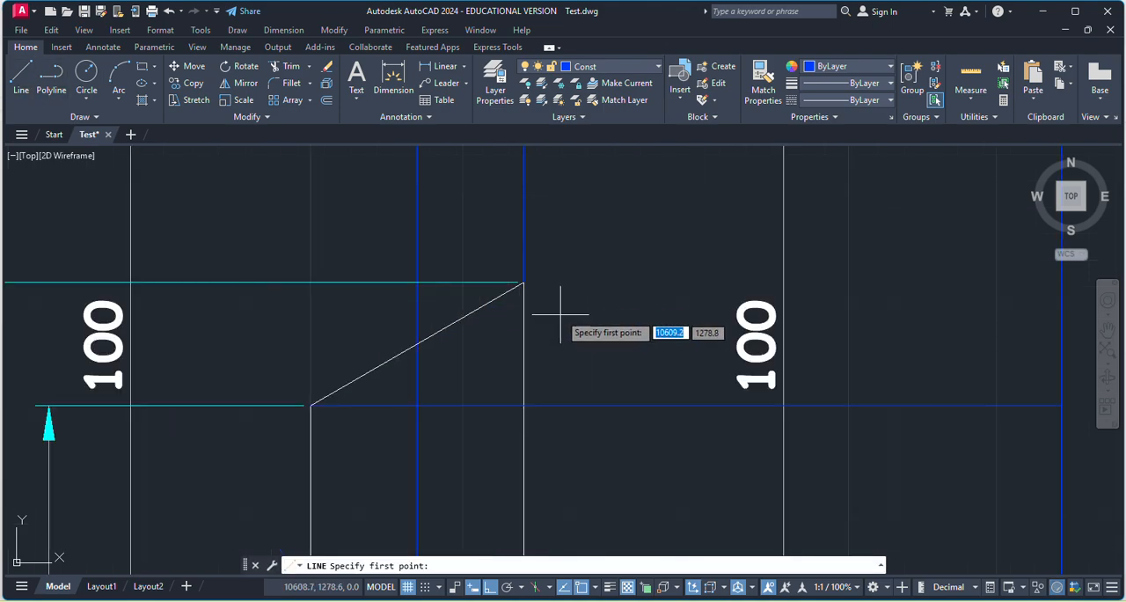
left_click(524, 282)
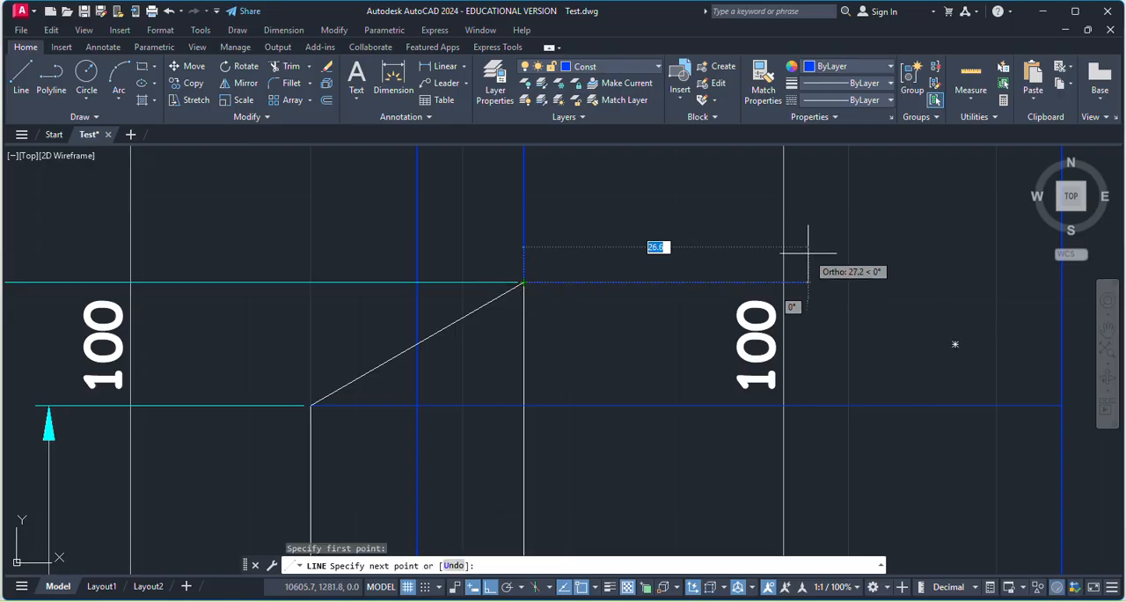
scroll(572, 247, "down", 2)
scroll(571, 246, "down", 2)
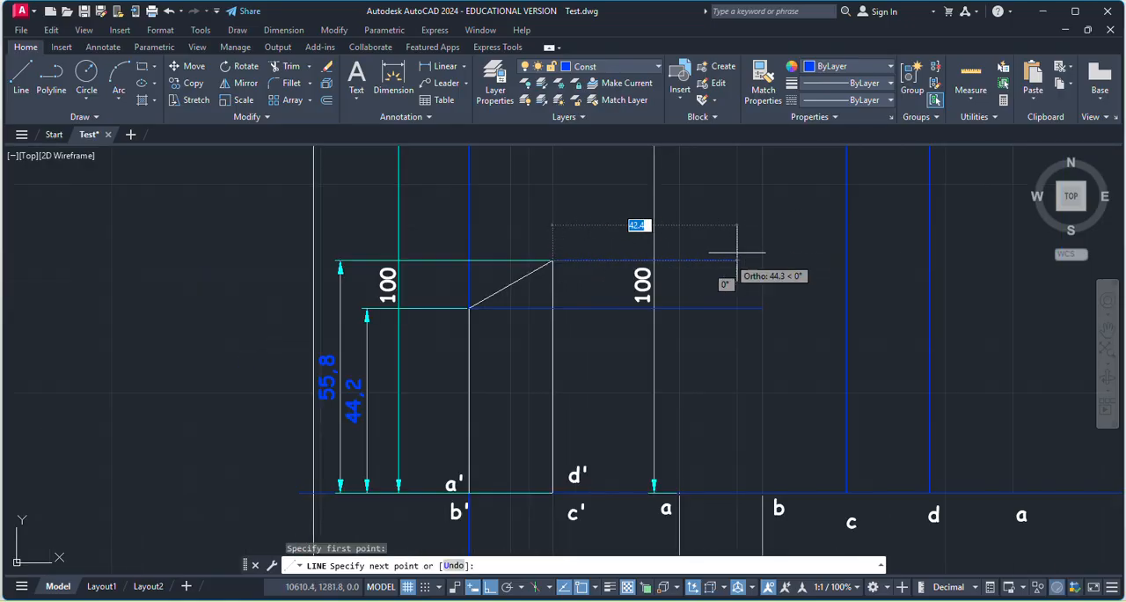
left_click(846, 260)
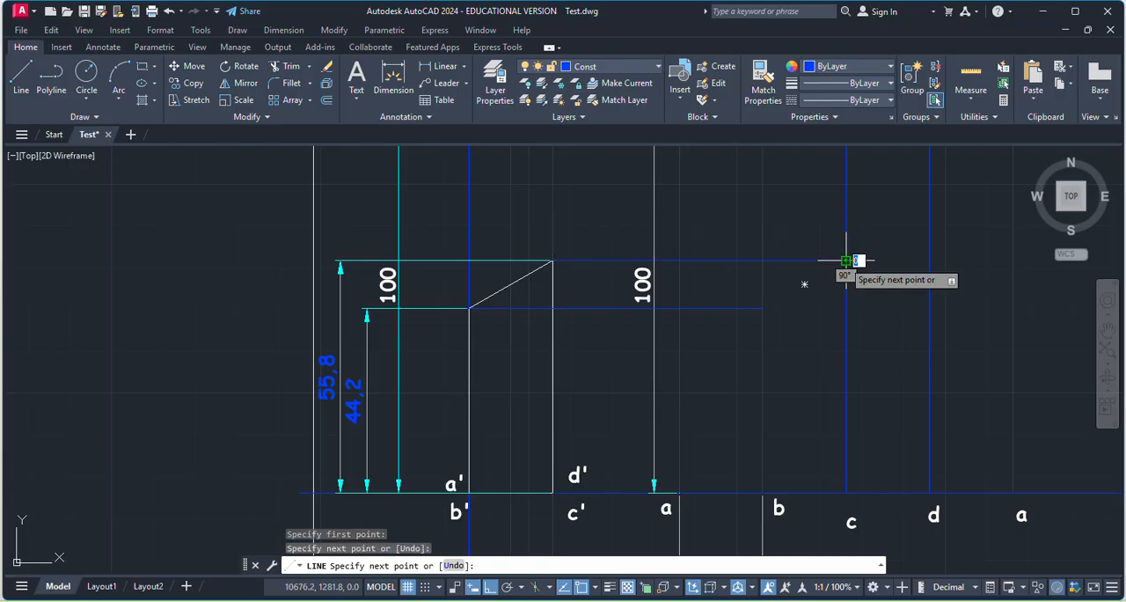
key("Return")
Draw a sloping line from the lower projection's end on vertical b to the upper projection's end on vertical c.
left_click(21, 75)
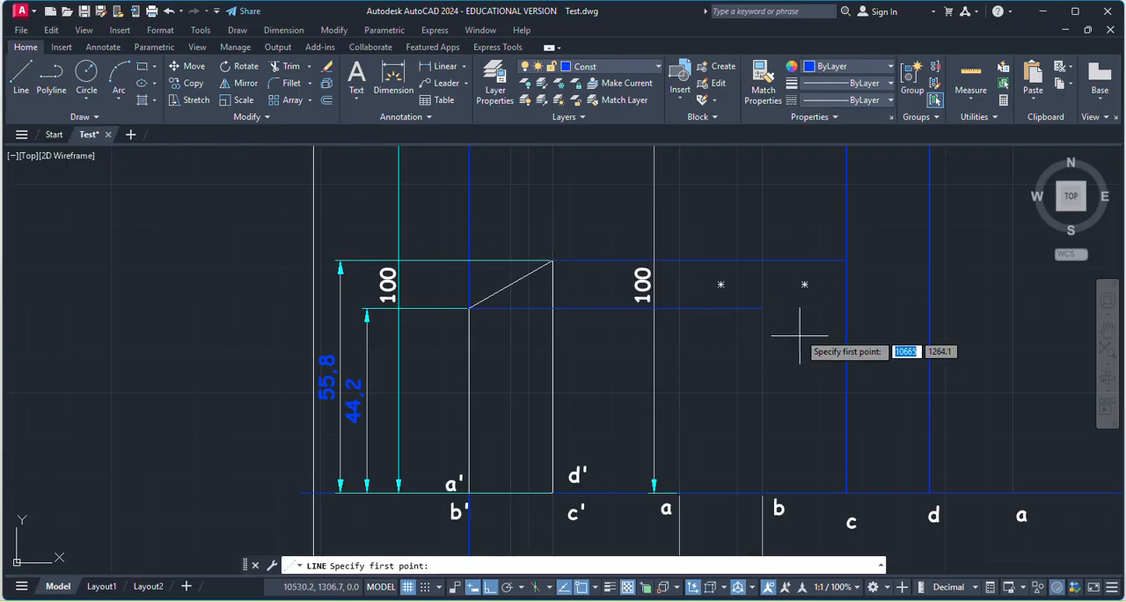
left_click(762, 308)
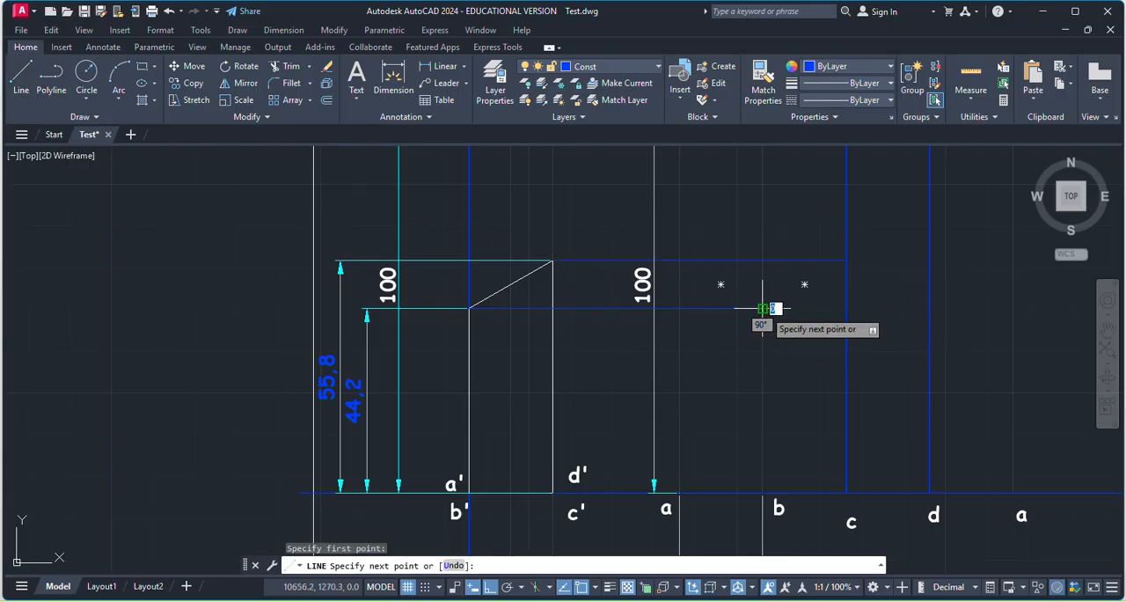
left_click(845, 260)
key("Escape")
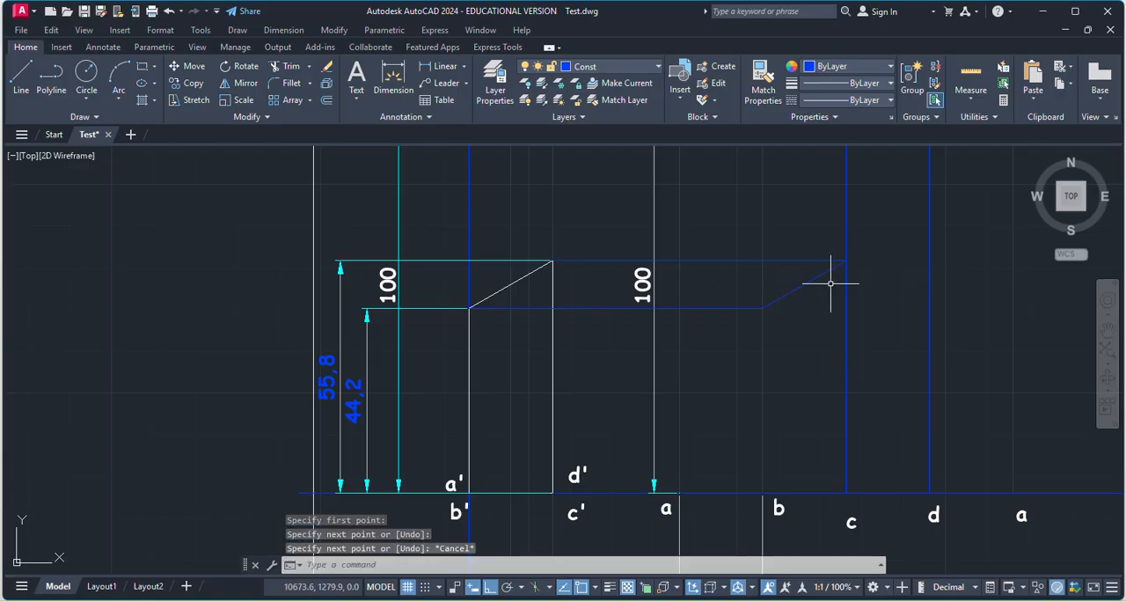
Draw a horizontal line from the sloping line's upper end on vertical c to the development's fourth vertical line at d.
left_click(25, 79)
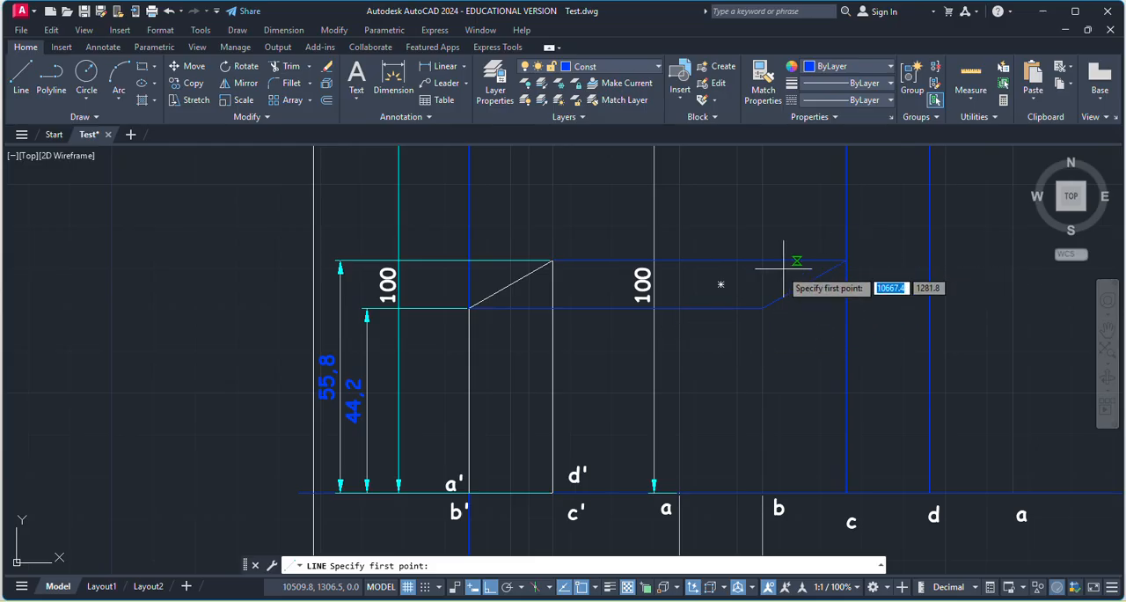
left_click(845, 260)
scroll(854, 260, "down", 2)
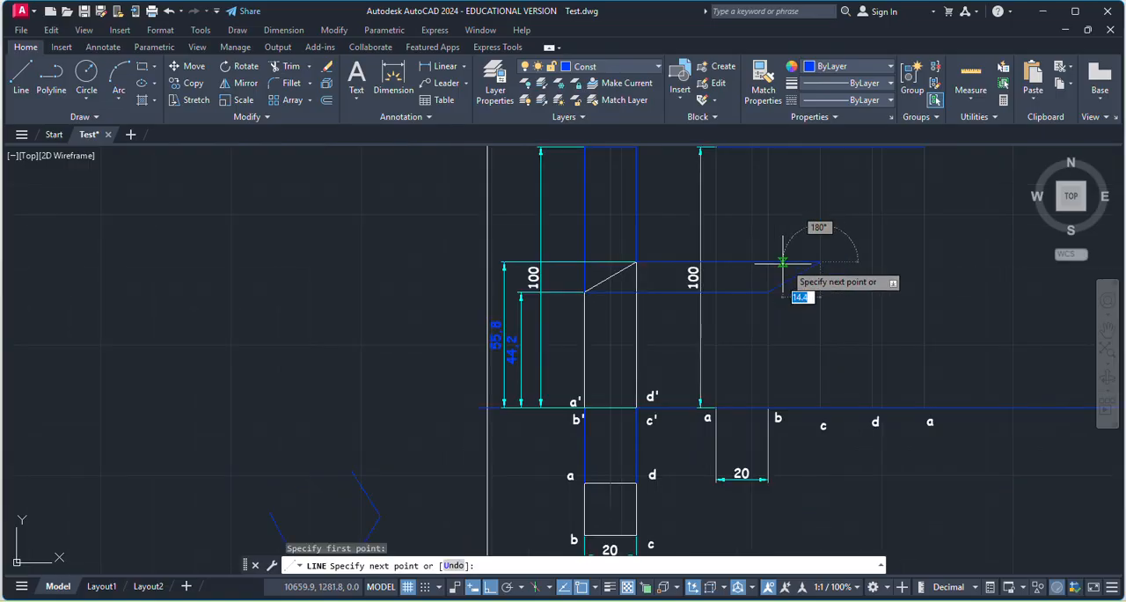
scroll(876, 255, "up", 4)
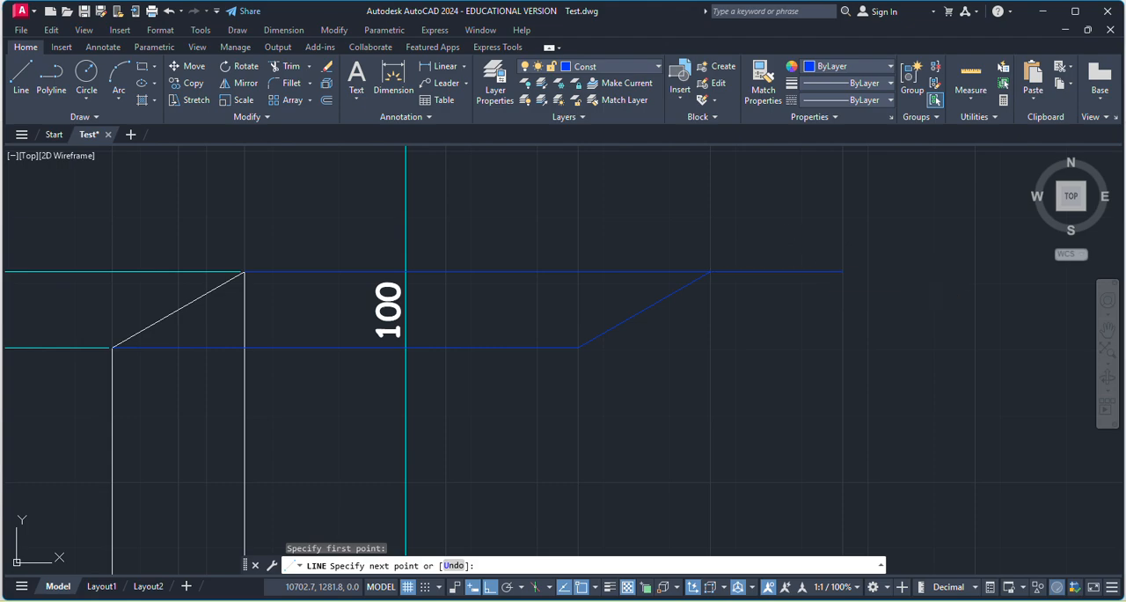
left_click(842, 269)
key("Escape")
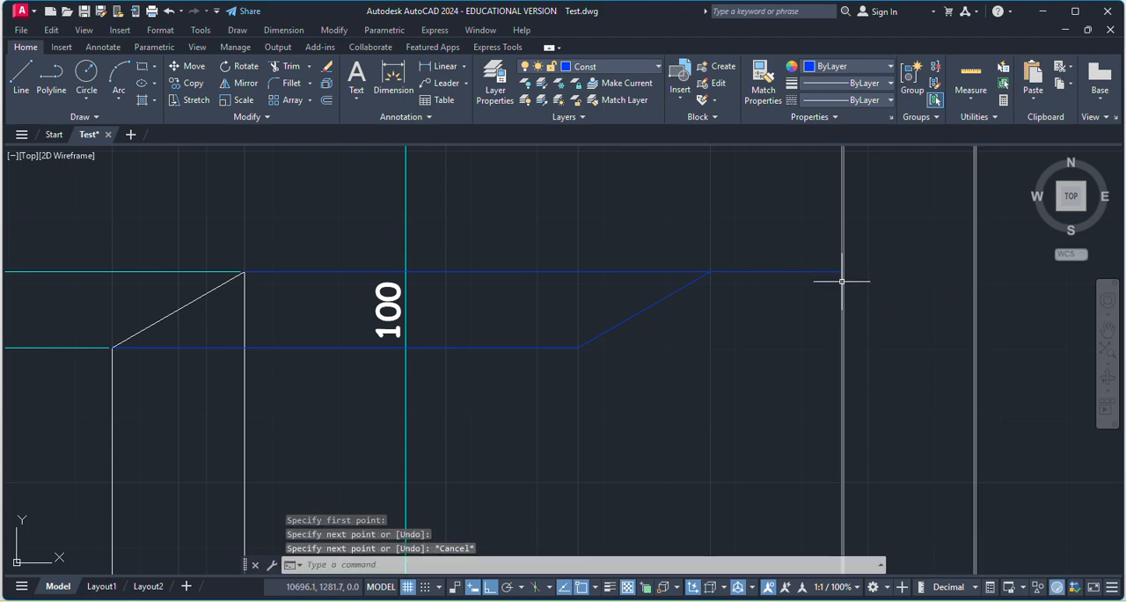
Draw a horizontal helper line from the sloping line's lower end on vertical b to the development's last vertical line at a.
left_click(22, 88)
scroll(799, 342, "down", 2)
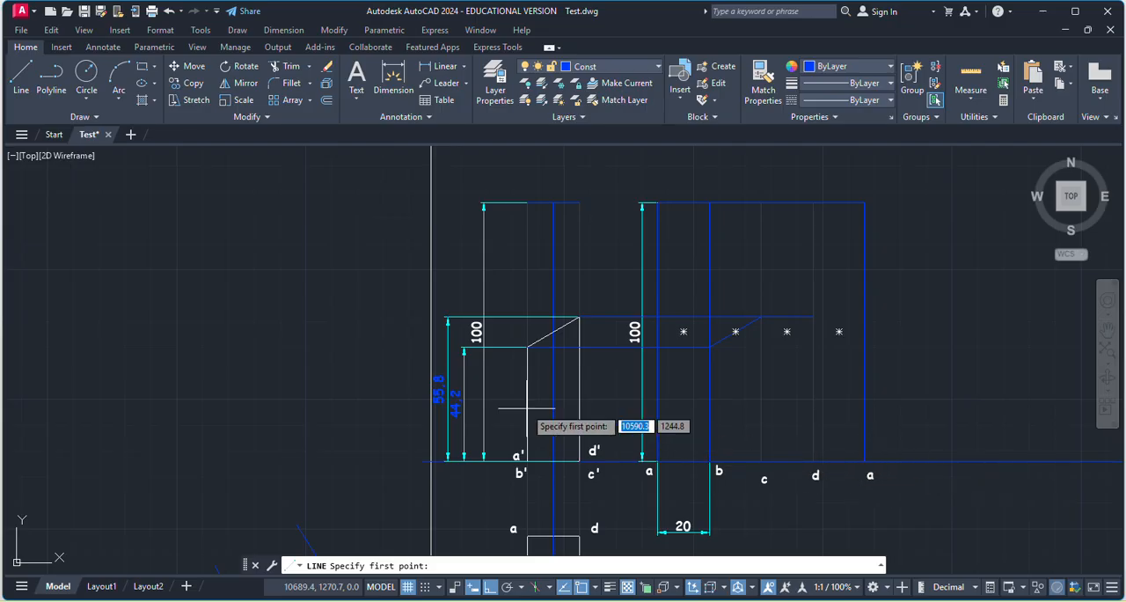
scroll(527, 408, "up", 6)
scroll(465, 460, "down", 4)
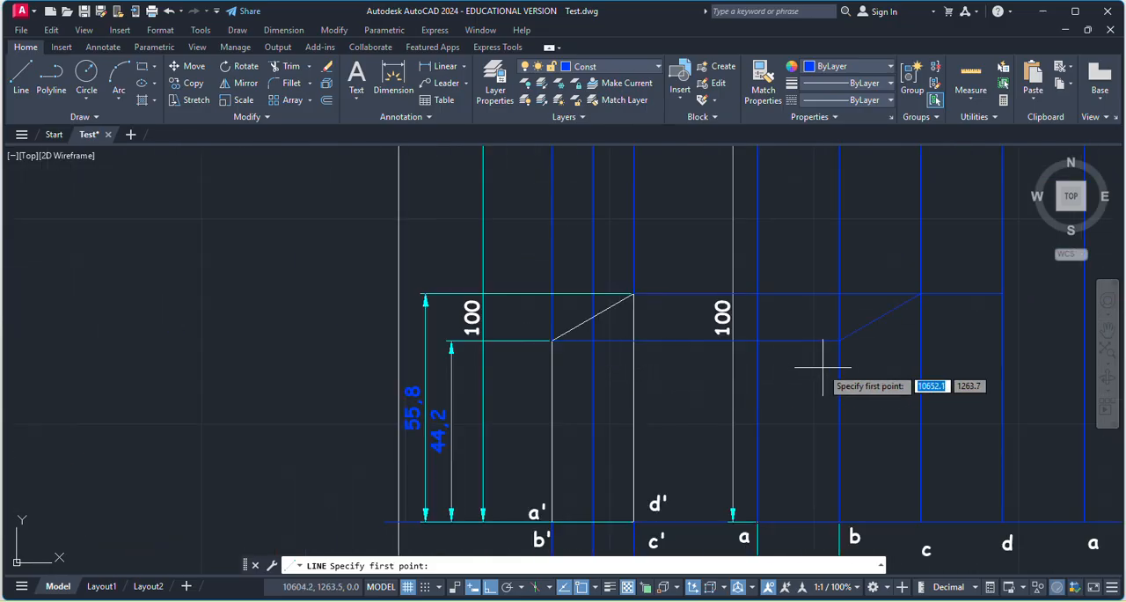
scroll(824, 367, "up", 2)
left_click(846, 326)
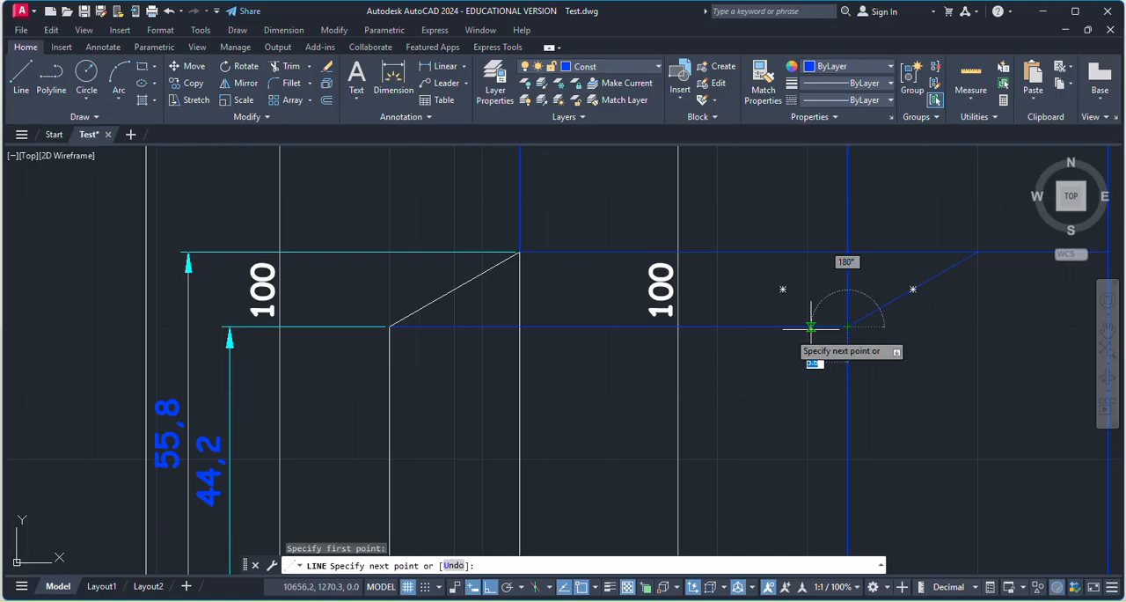
scroll(827, 326, "down", 3)
scroll(898, 332, "up", 5)
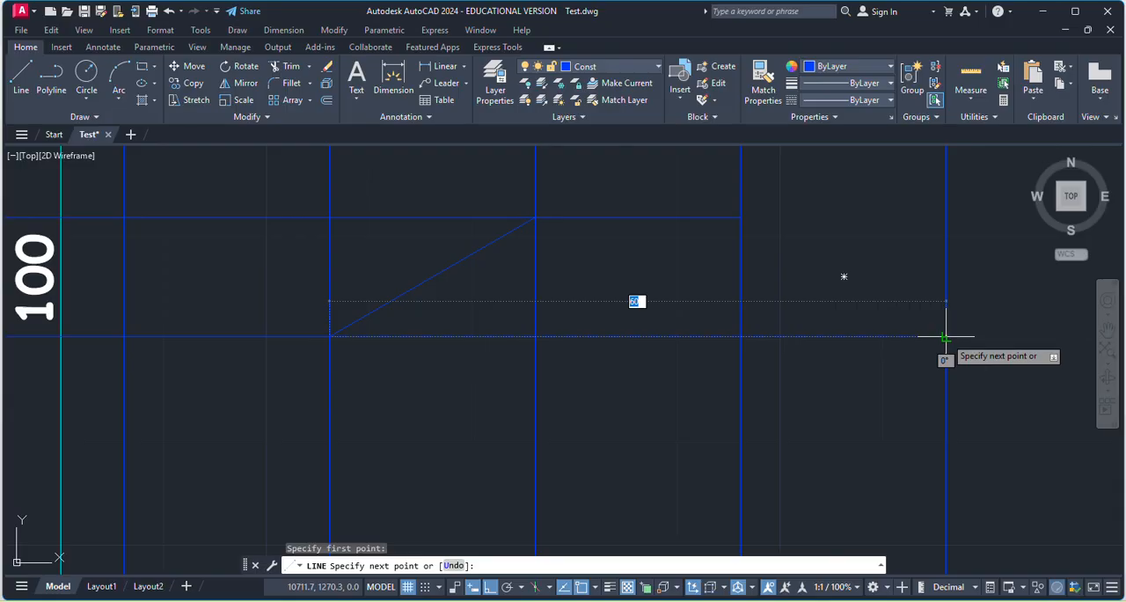
key("Escape")
scroll(874, 354, "down", 3)
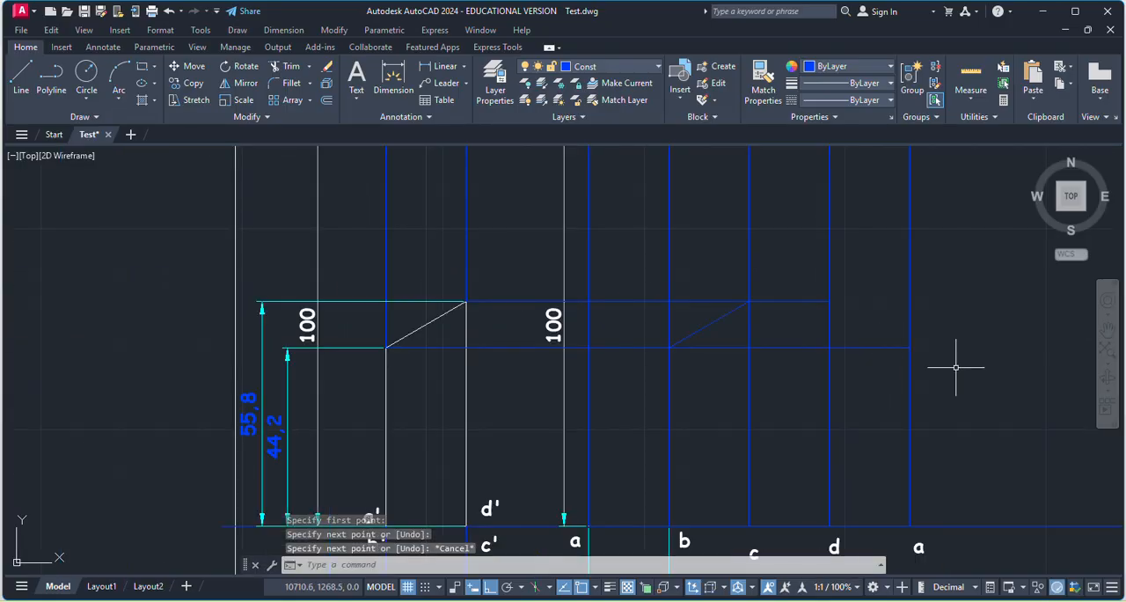
Draw a sloping line from the upper horizontal's end on vertical d to the helper line's end on the last vertical a.
left_click(21, 76)
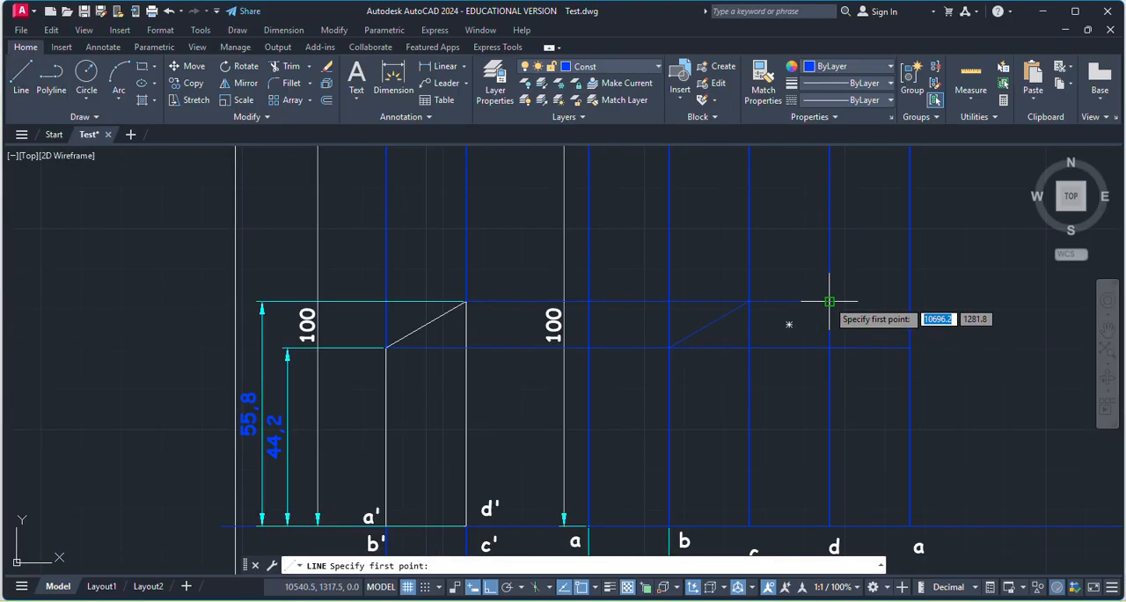
left_click(828, 301)
left_click(910, 348)
key("Escape")
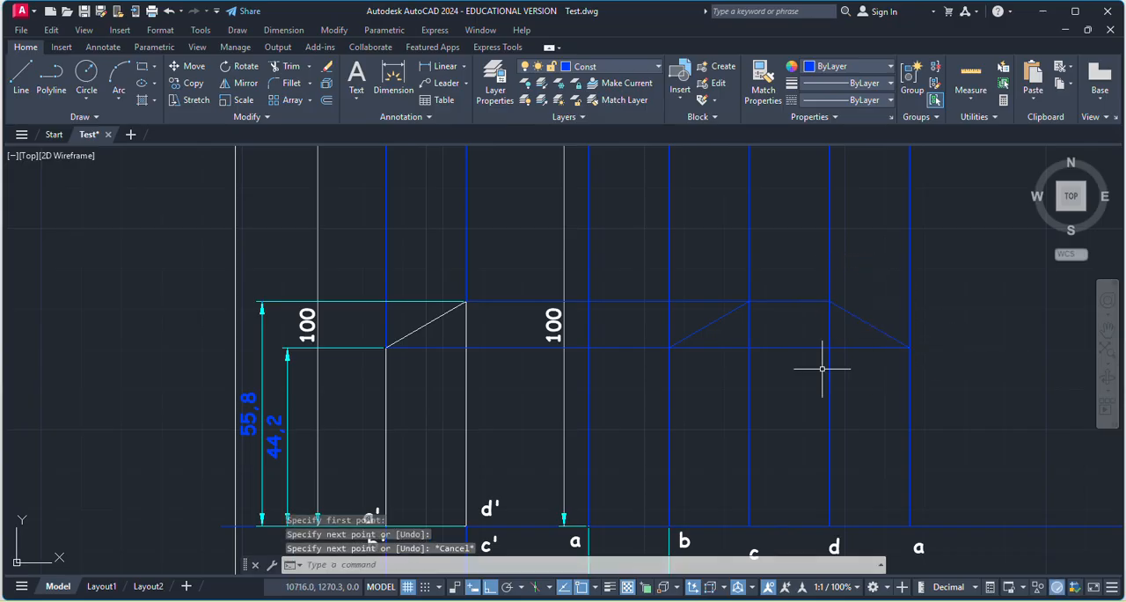
Erase the helper line between b and the last vertical, and both horizontal projection lines running from the front view to the development.
left_click(767, 348)
key("Delete")
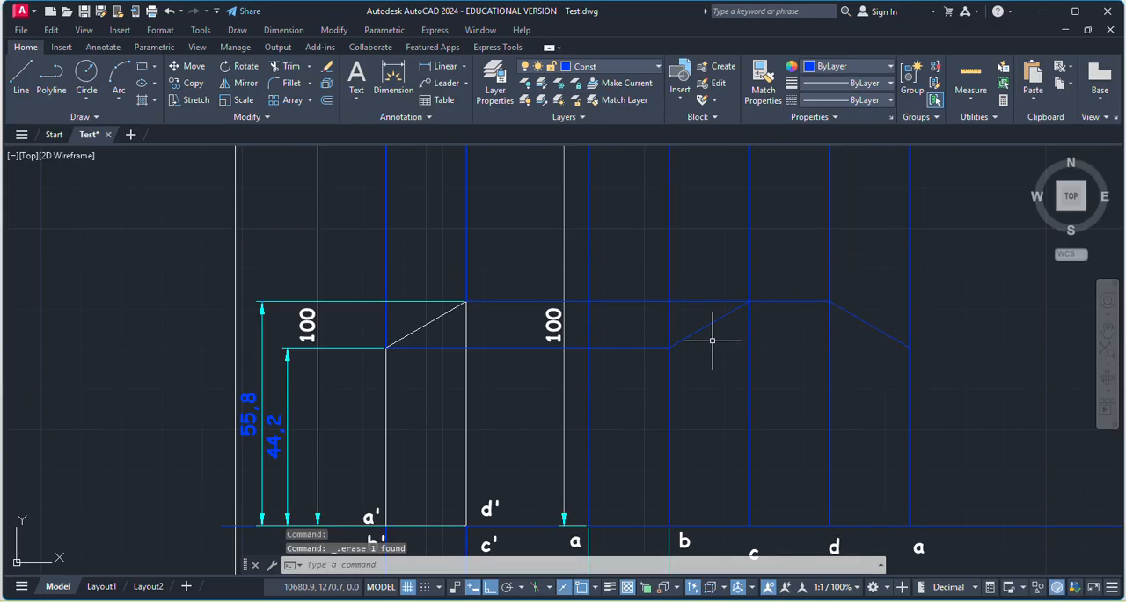
left_click(531, 347)
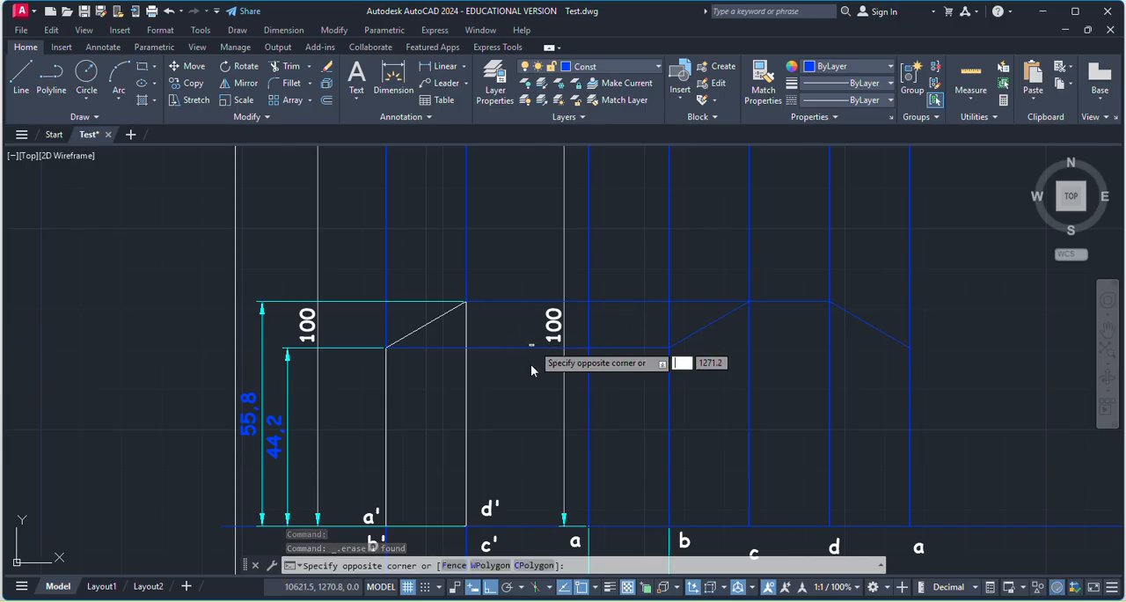
key("Escape")
left_click(529, 348)
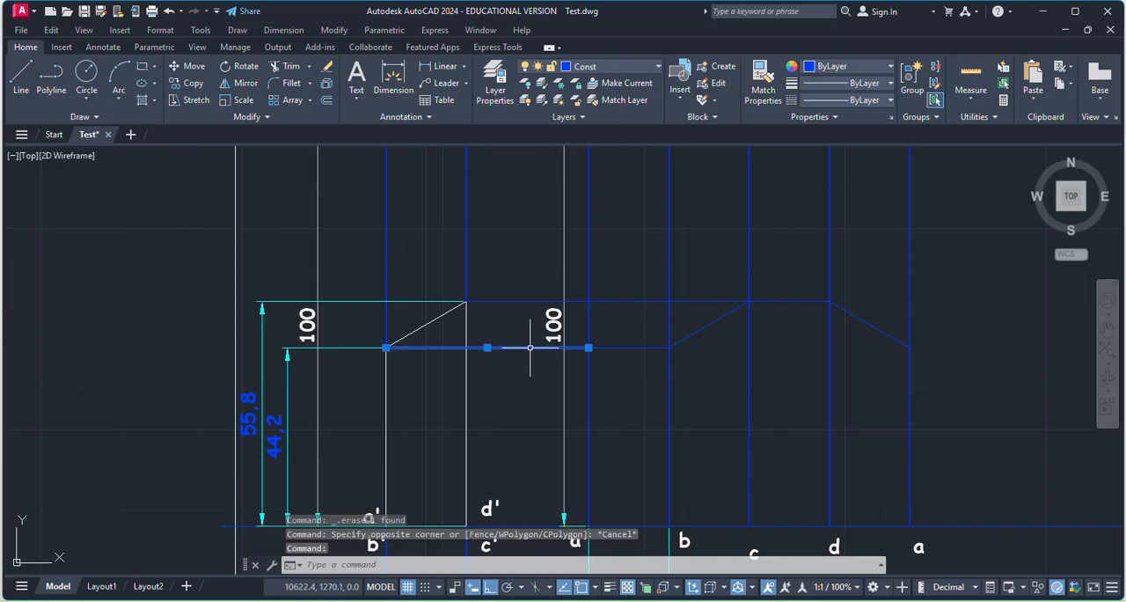
key("Delete")
left_click(624, 300)
key("Delete")
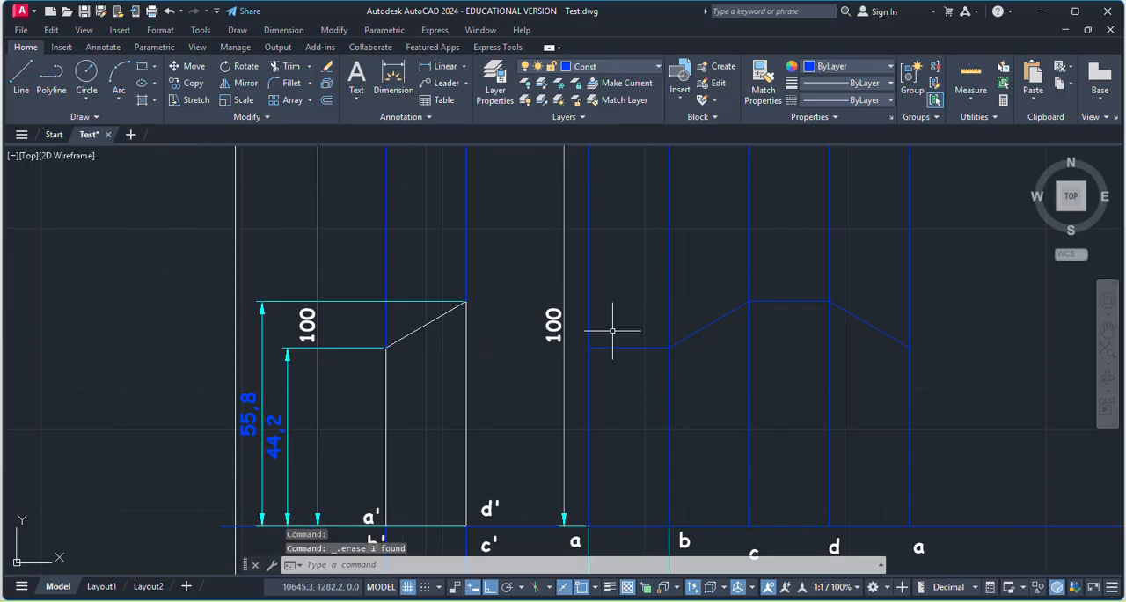
Make MainD the current layer.
scroll(726, 383, "down", 5)
scroll(712, 377, "up", 5)
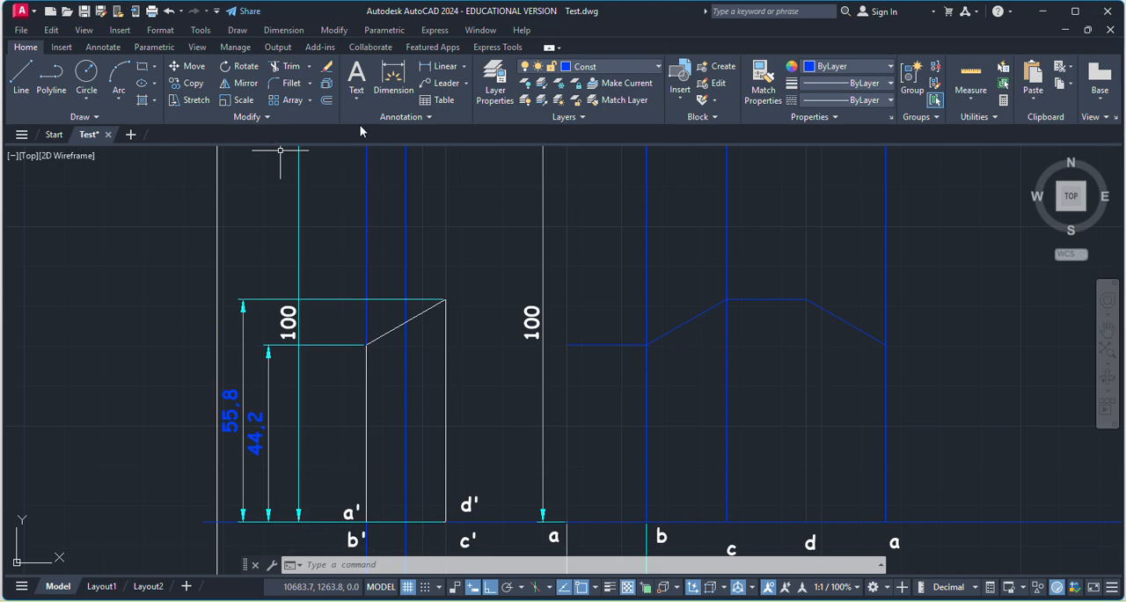
left_click(488, 92)
scroll(105, 109, "down", 3)
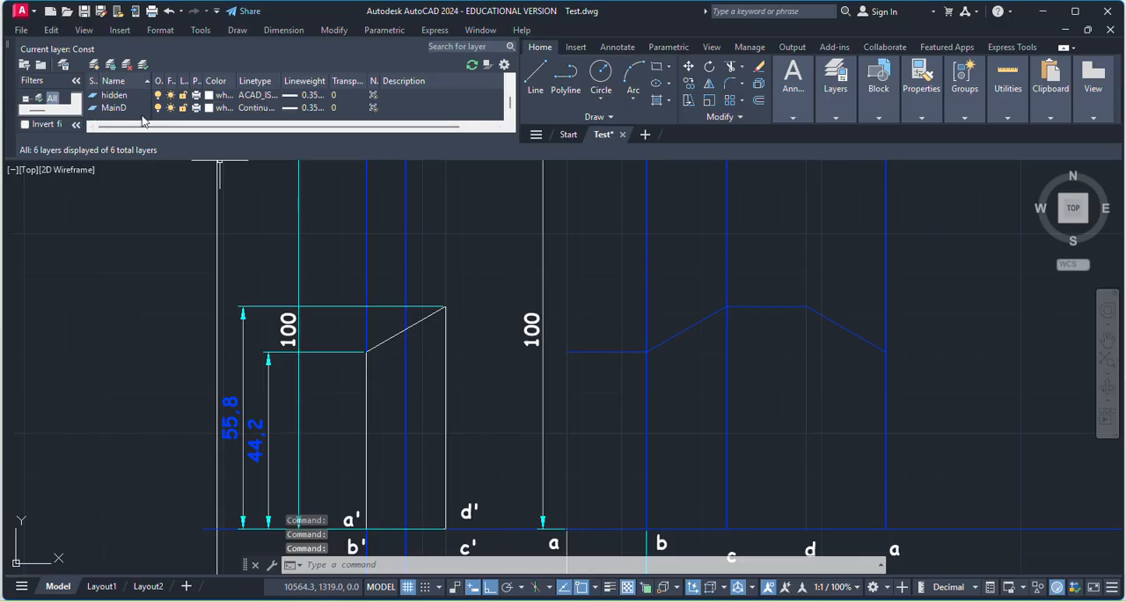
left_click(120, 108)
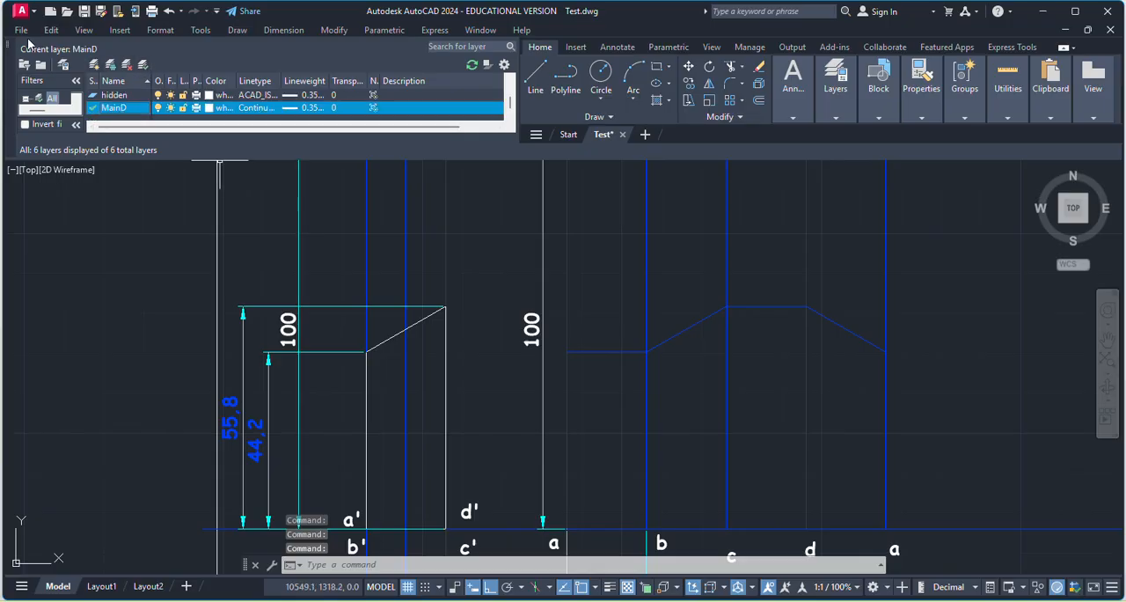
left_click(9, 46)
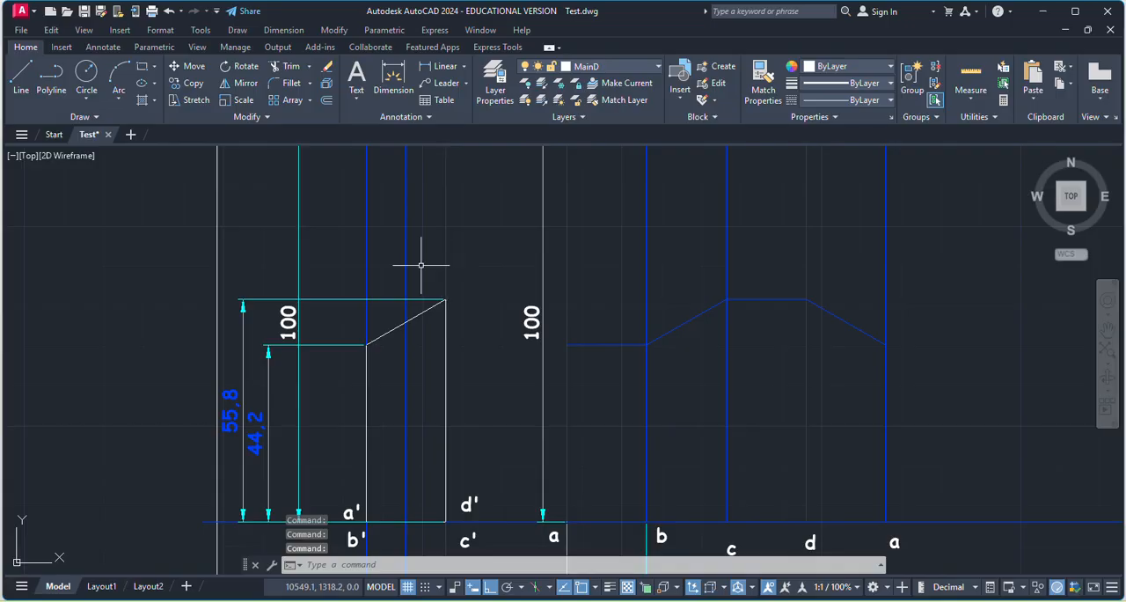
Trace the development's cut edge with connected lines from the first vertical a through b, c and d to the last vertical a.
left_click(15, 88)
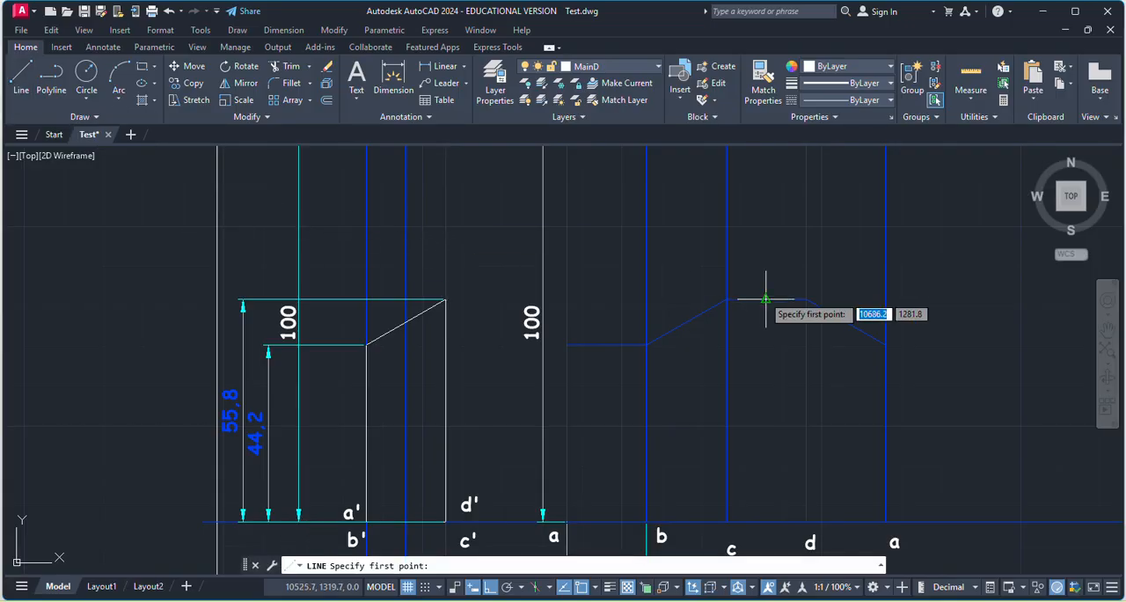
scroll(583, 346, "up", 3)
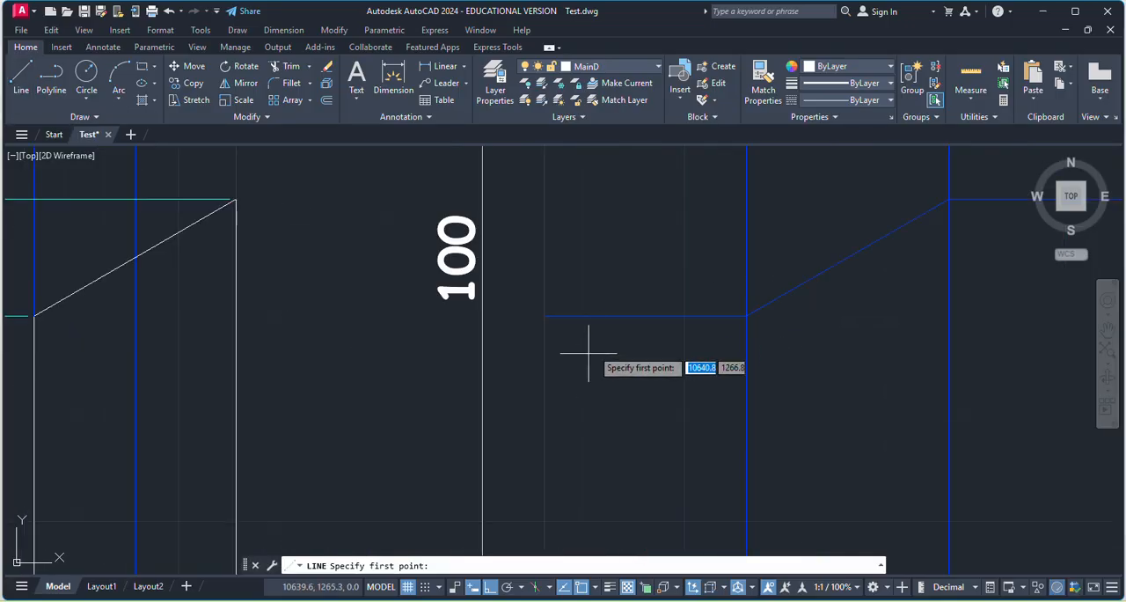
left_click(544, 315)
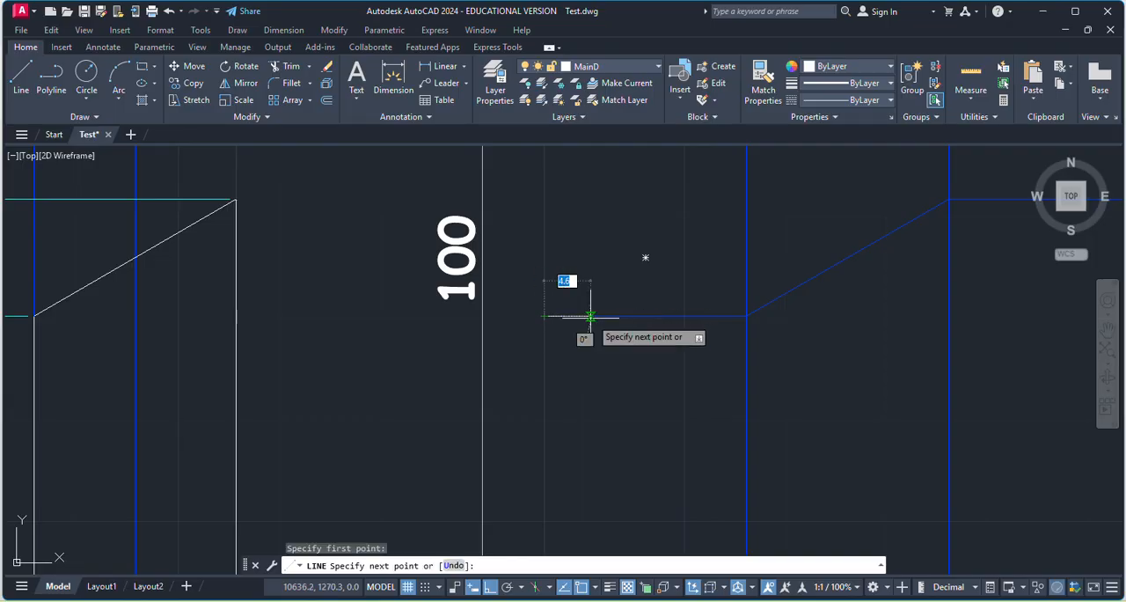
scroll(584, 315, "down", 3)
scroll(584, 343, "down", 3)
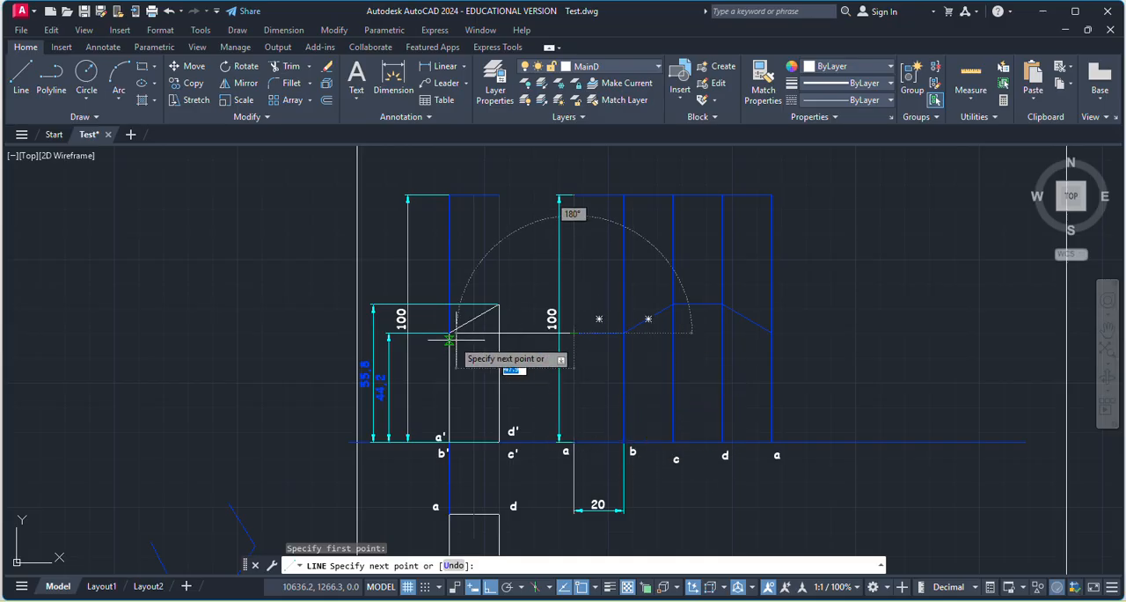
left_click(624, 332)
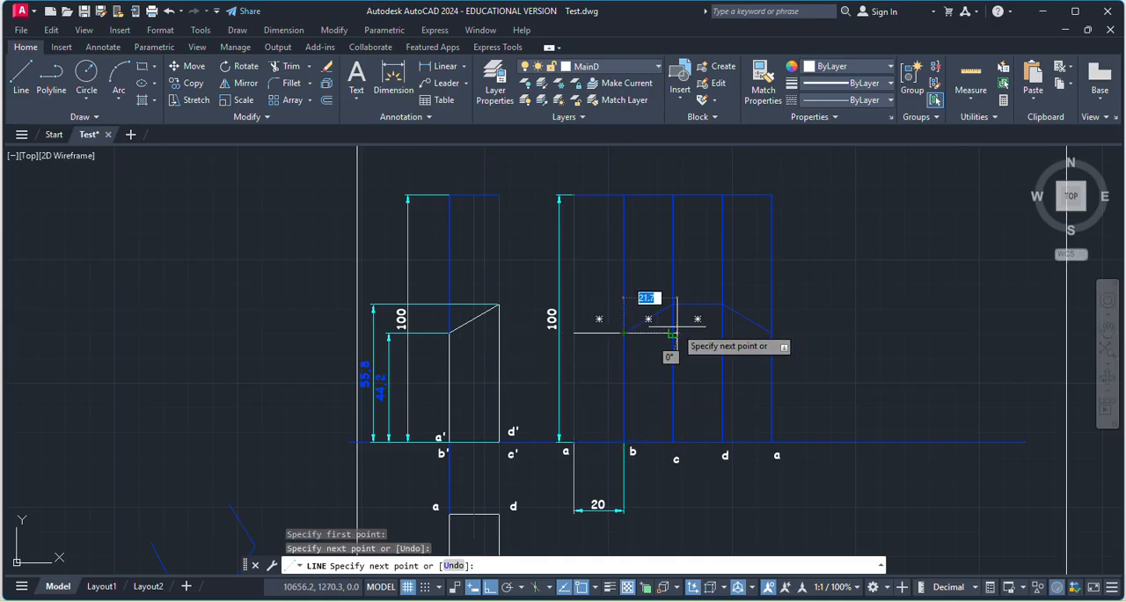
scroll(684, 308, "up", 3)
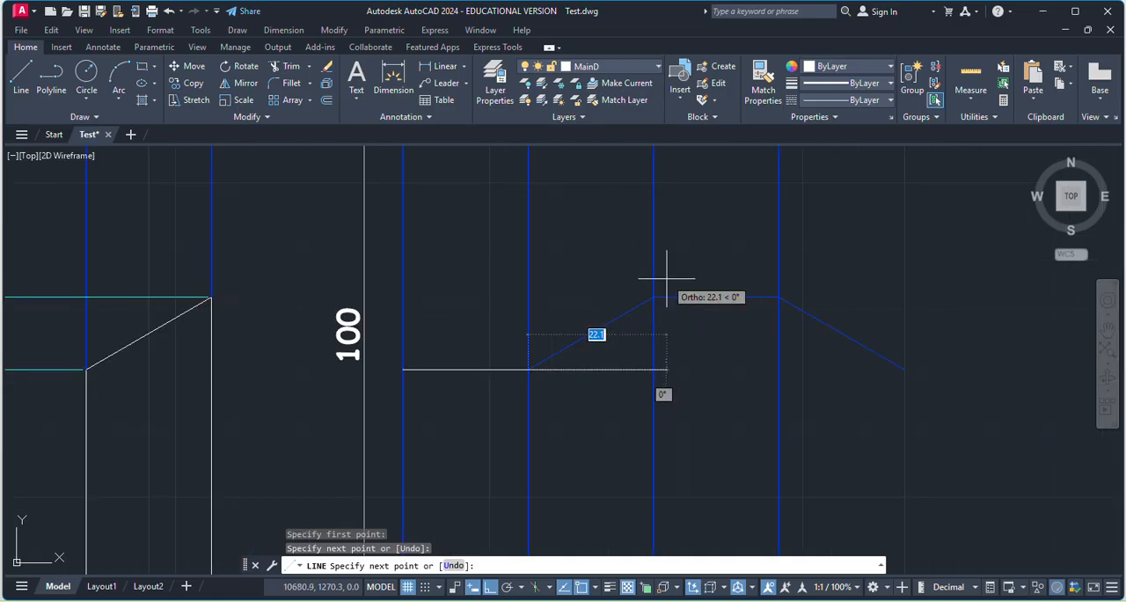
left_click(653, 299)
scroll(749, 295, "down", 2)
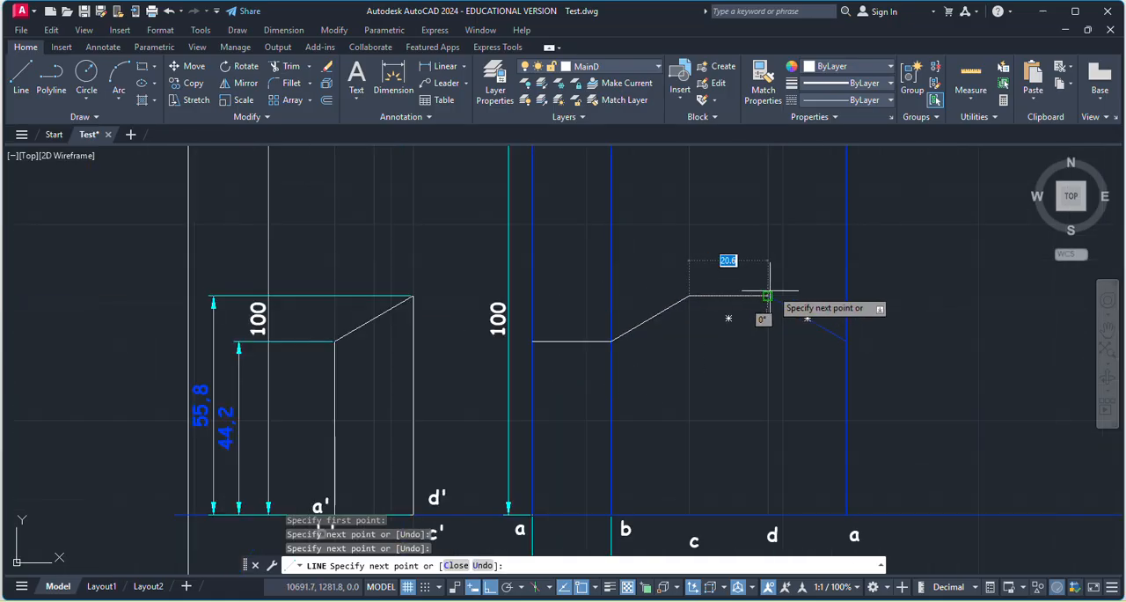
left_click(767, 295)
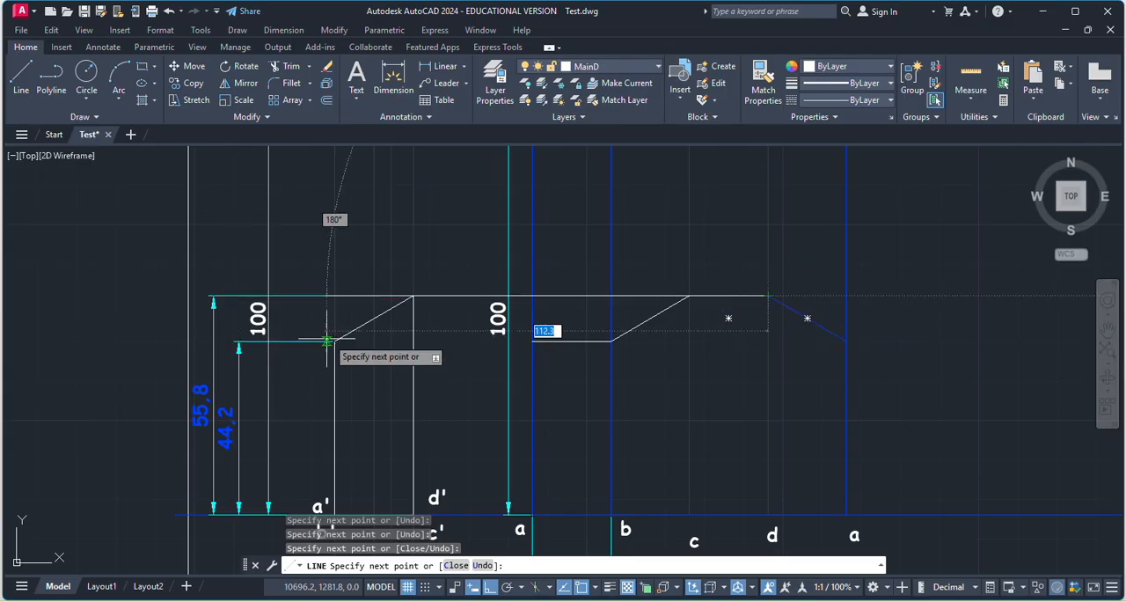
left_click(846, 340)
Close the development outline down the last vertical, along the baseline to the first a, and up to the cut edge's start.
left_click(846, 513)
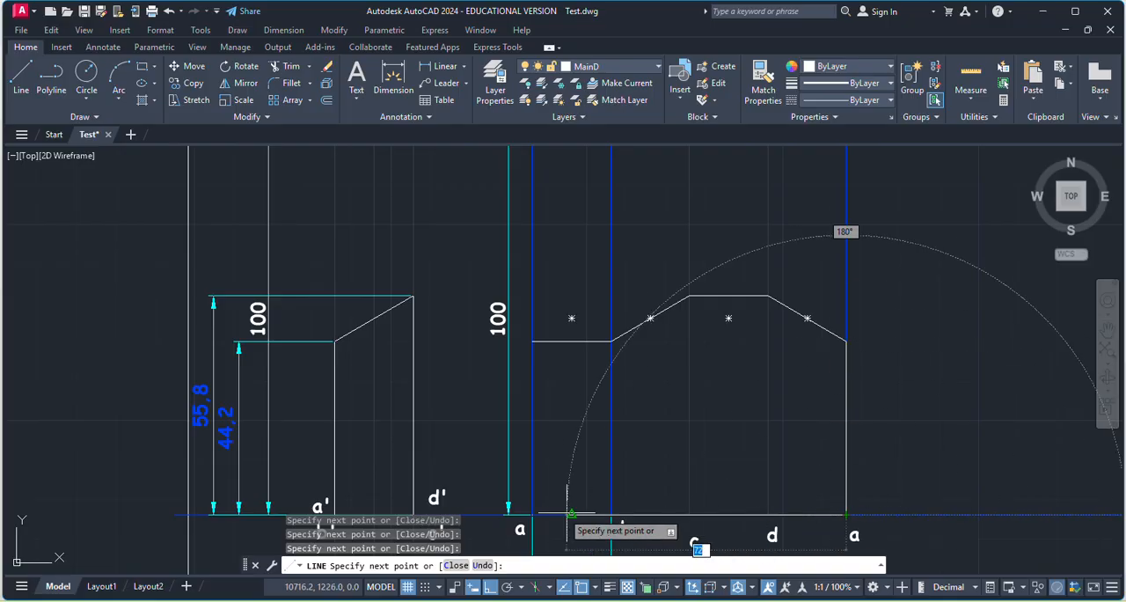
scroll(523, 515, "up", 8)
scroll(598, 515, "down", 8)
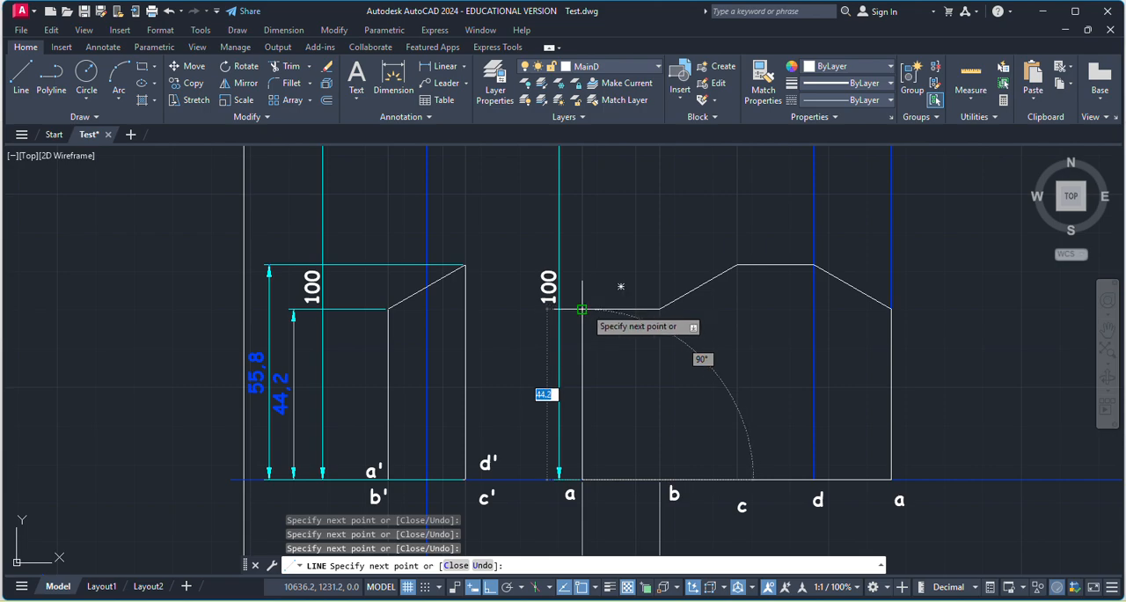
left_click(582, 309)
key("Escape")
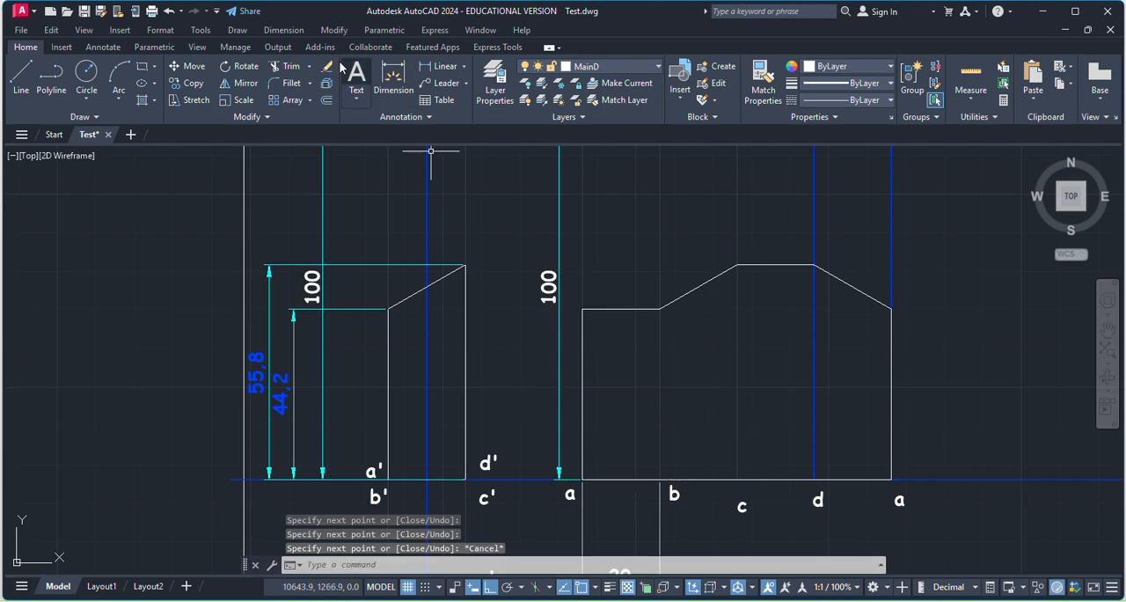
Trim away the vertical fold lines at b, c and d inside the development outline.
left_click(292, 71)
left_click_drag(623, 394, 838, 390)
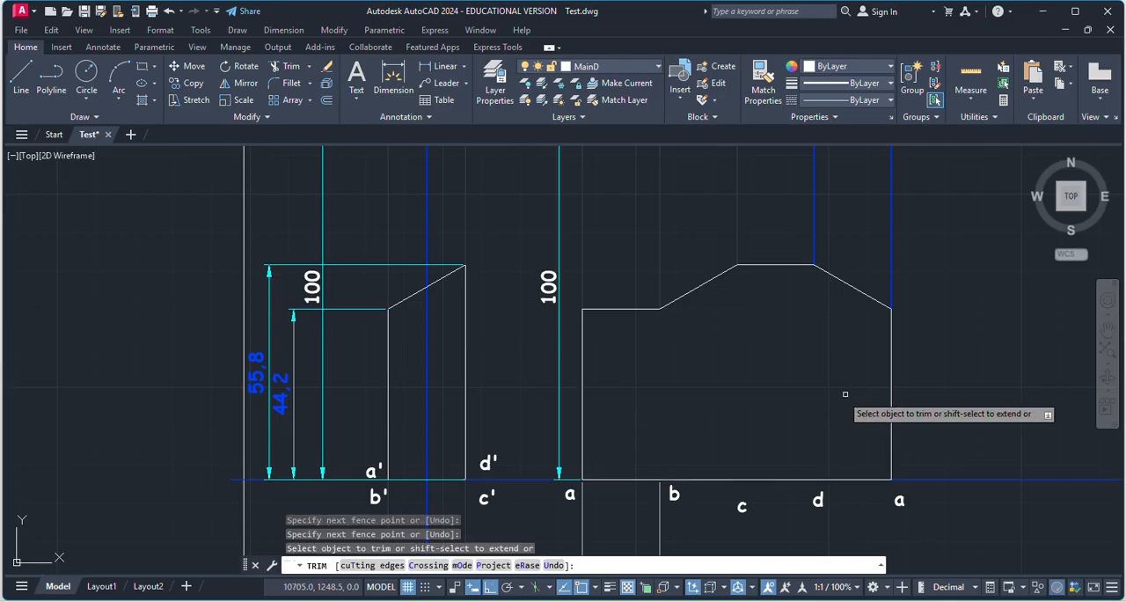
key("Escape")
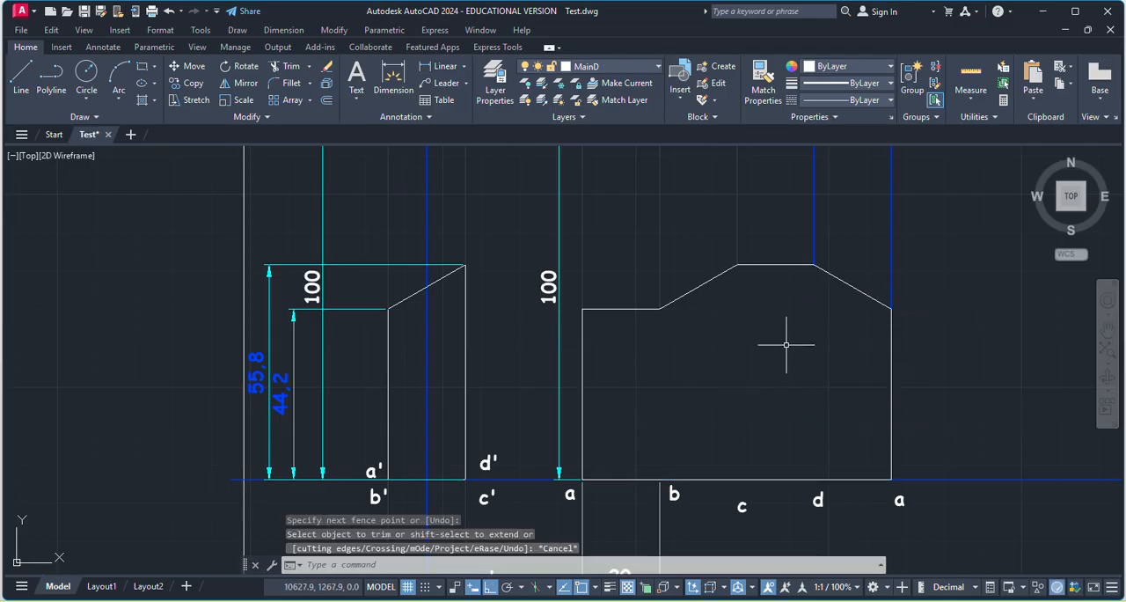
Fill the development outline with a blue-to-yellow gradient.
scroll(732, 348, "down", 2)
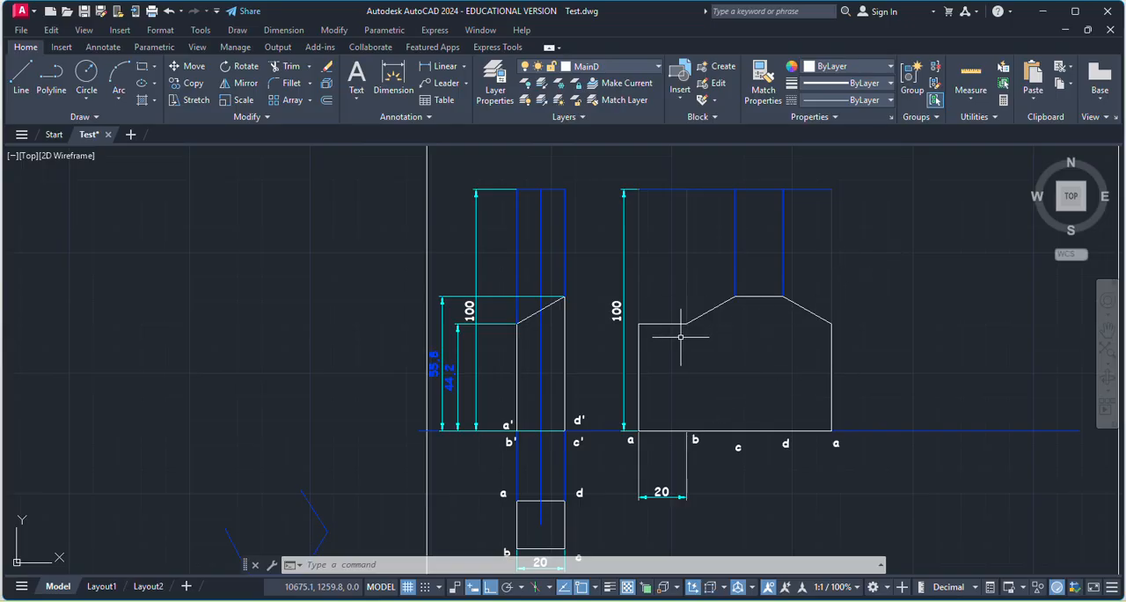
left_click(156, 102)
left_click(171, 157)
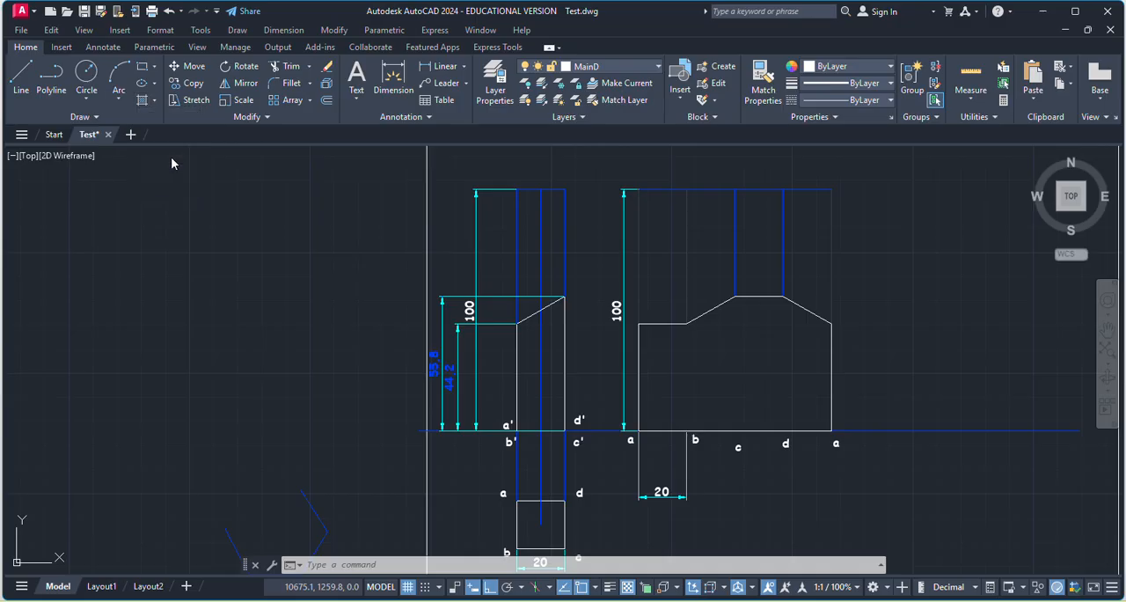
left_click(692, 378)
key("Escape")
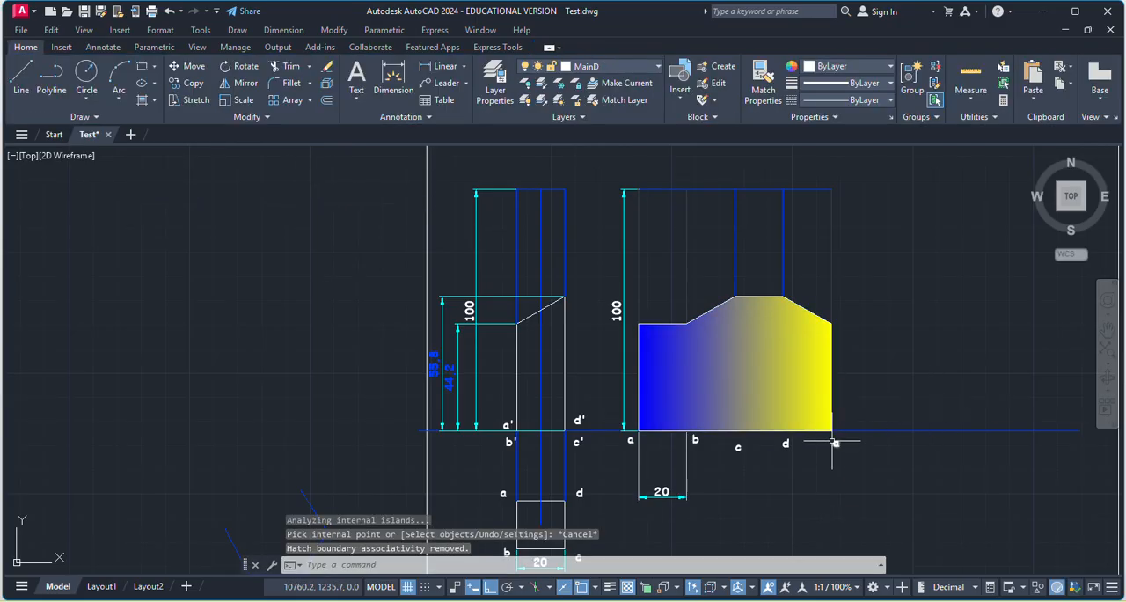
scroll(831, 440, "up", 2)
scroll(803, 407, "down", 2)
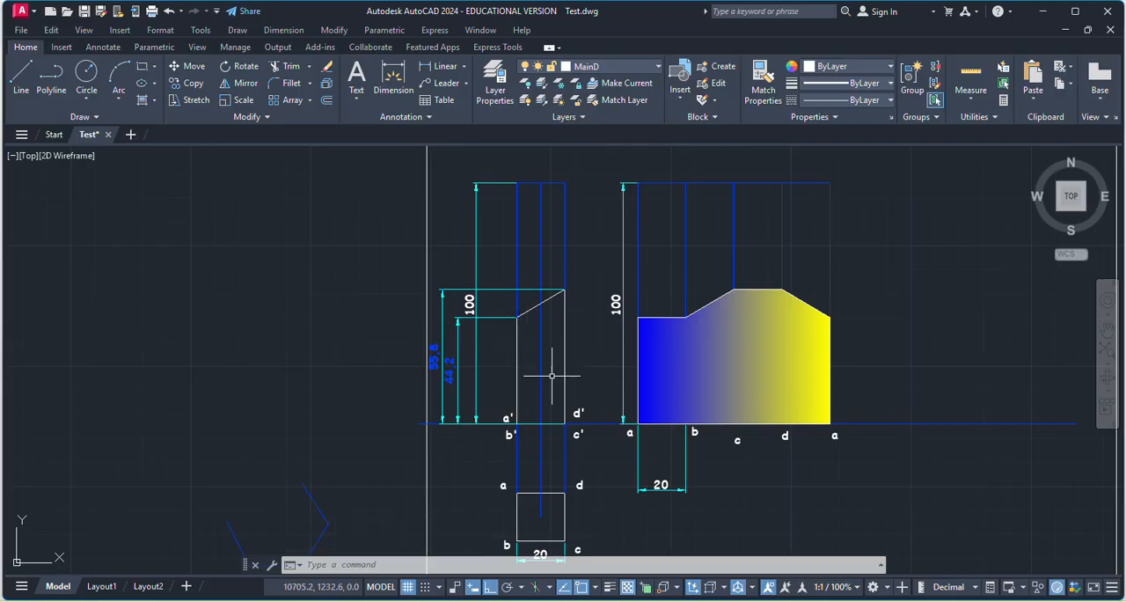
scroll(597, 315, "down", 2)
scroll(664, 388, "up", 2)
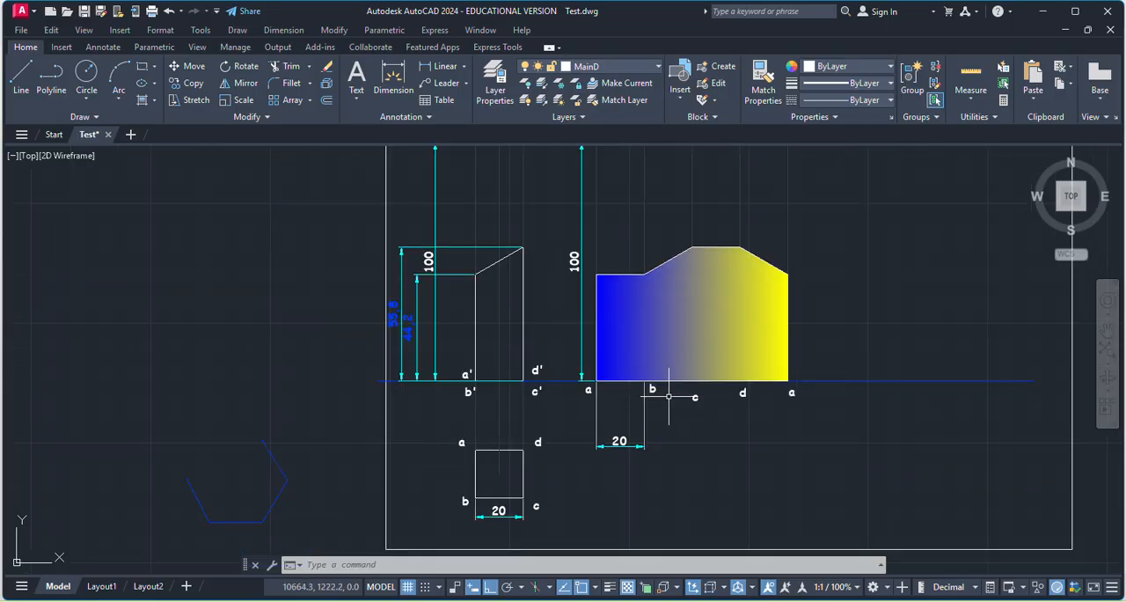
scroll(668, 396, "down", 2)
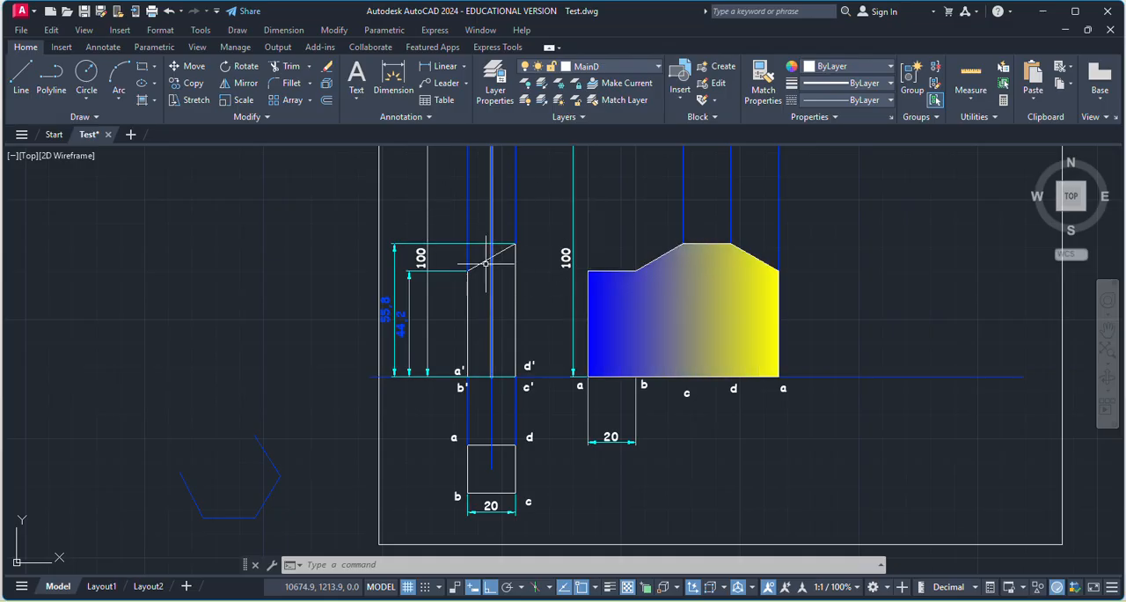
left_click(91, 117)
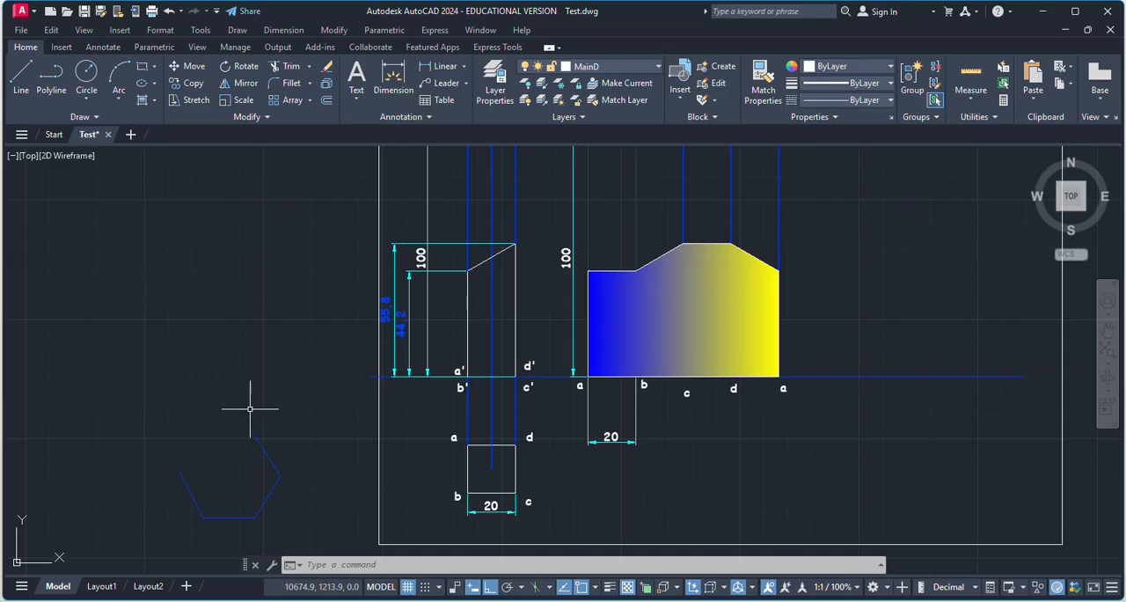
scroll(518, 427, "down", 2)
scroll(634, 384, "up", 2)
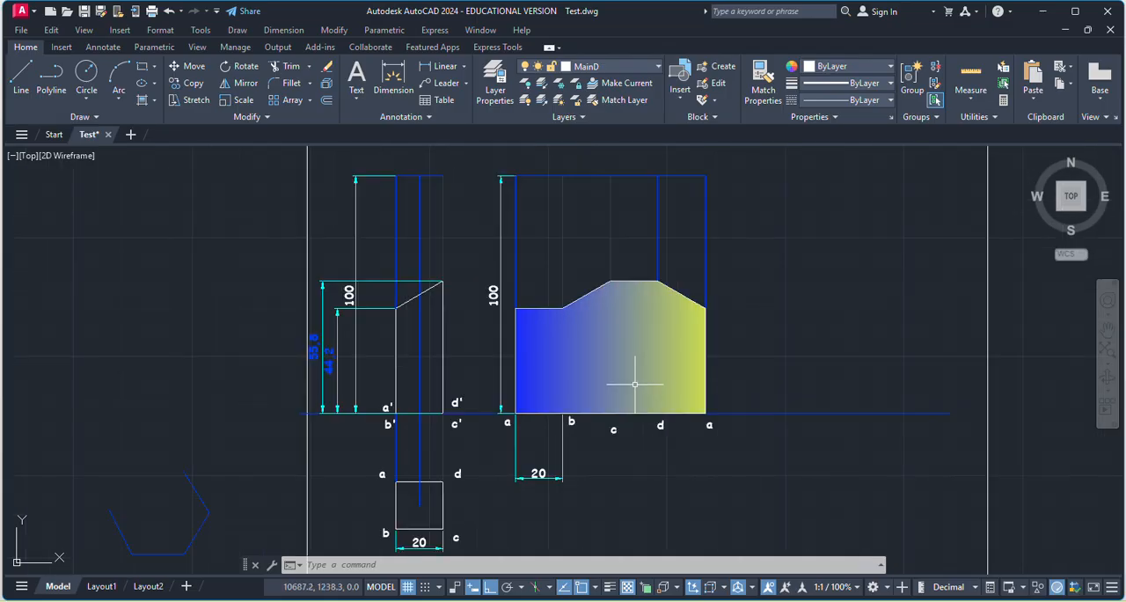